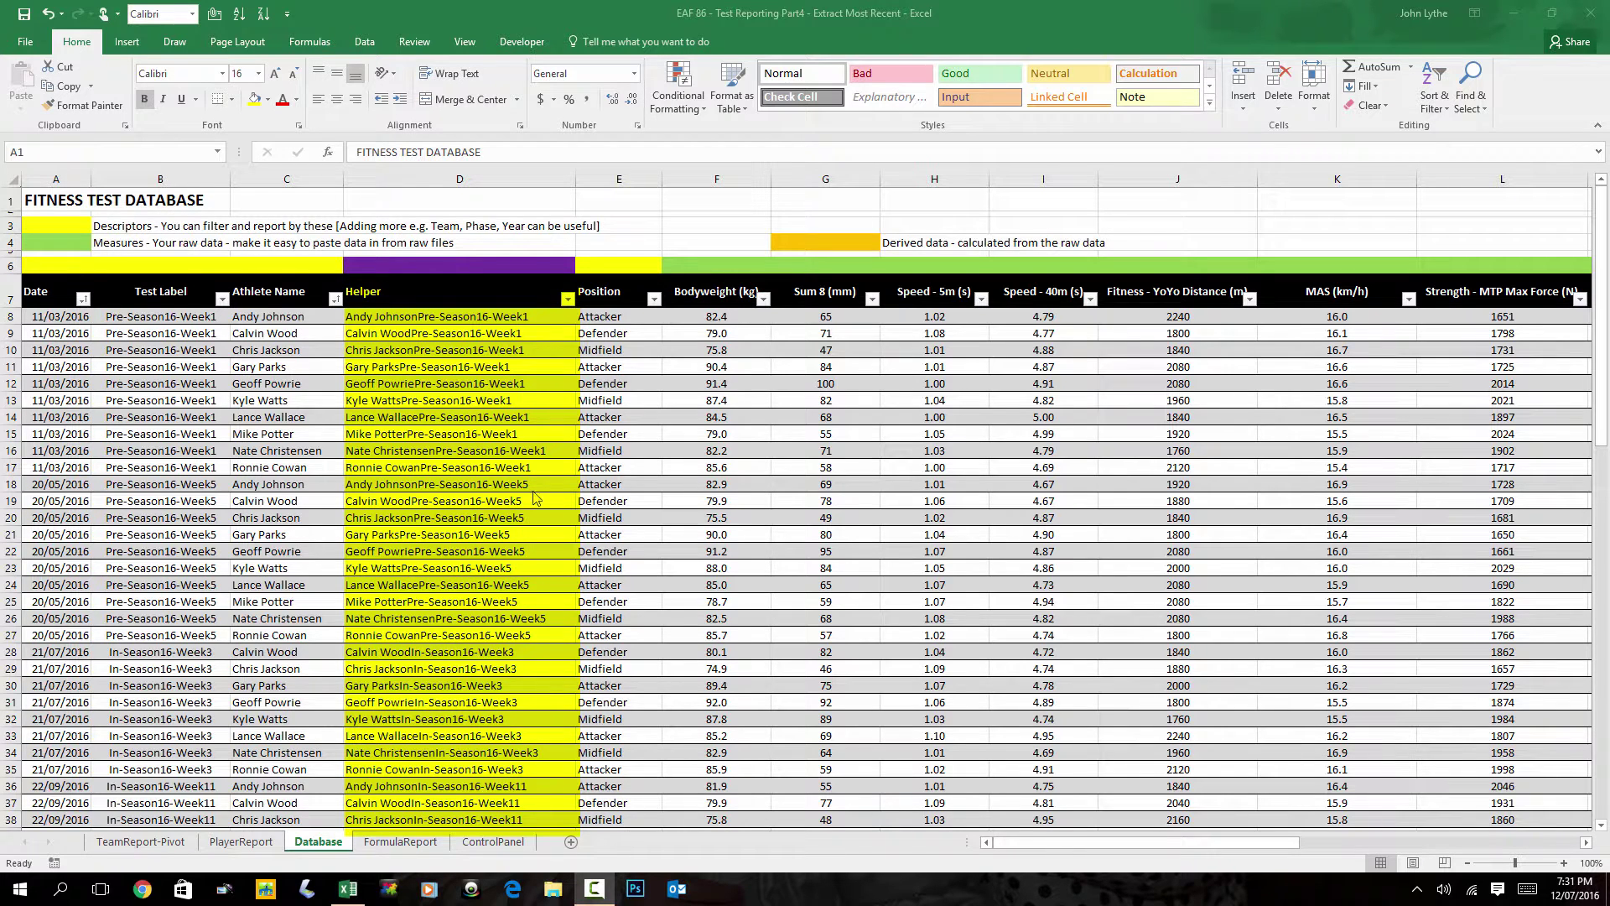
{"action": "left_click", "coordinate": [400, 317]}
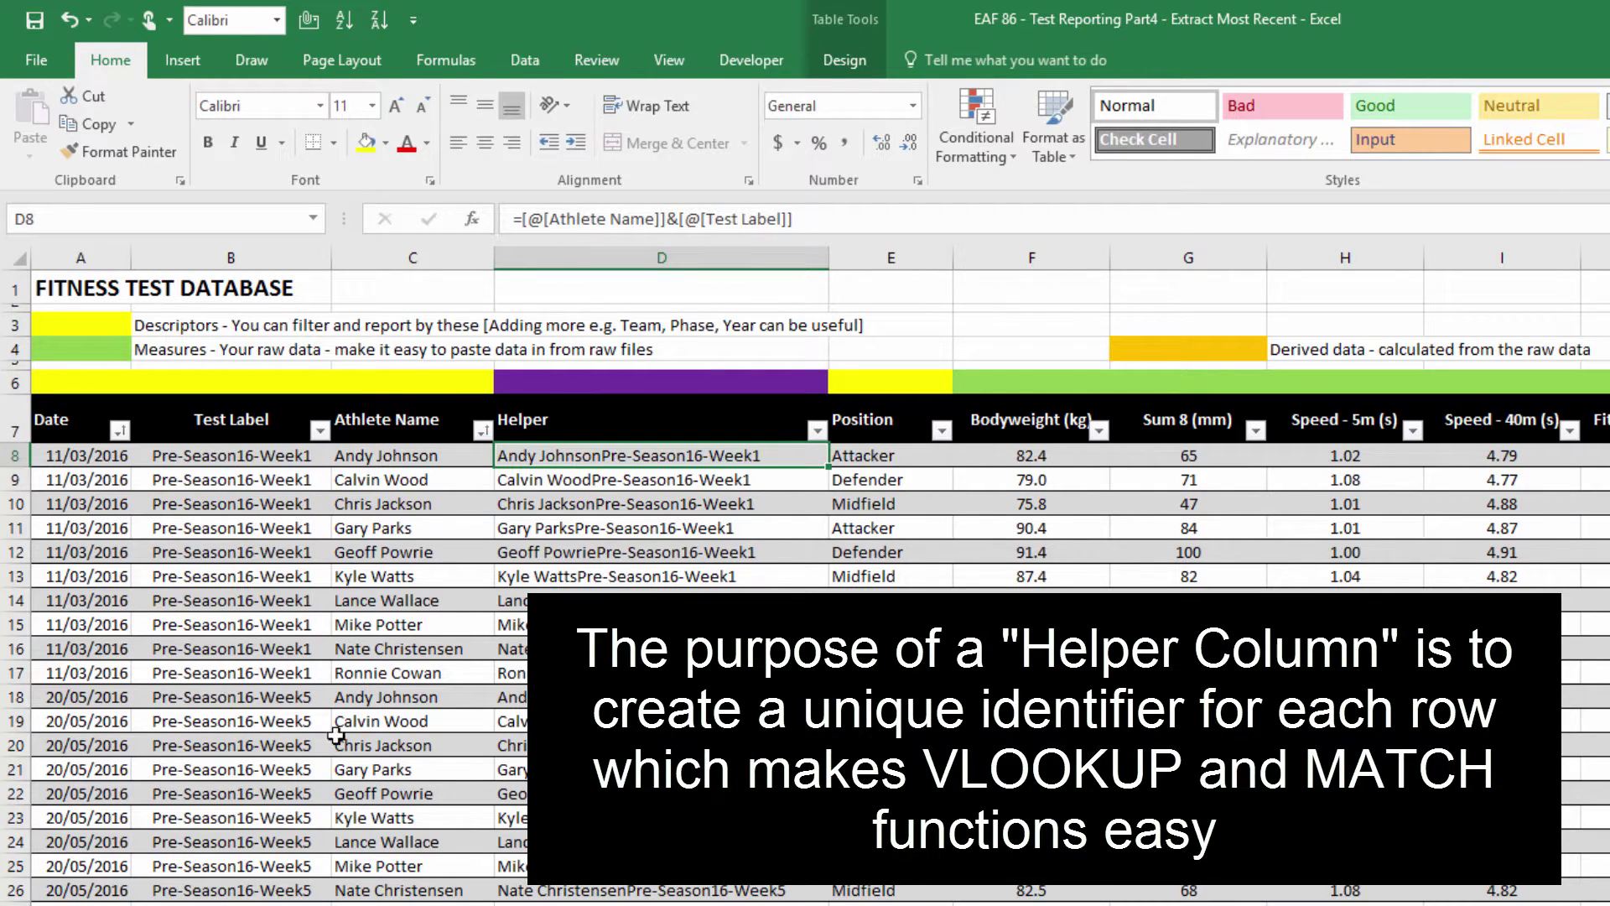
{"action": "left_click", "coordinate": [228, 457]}
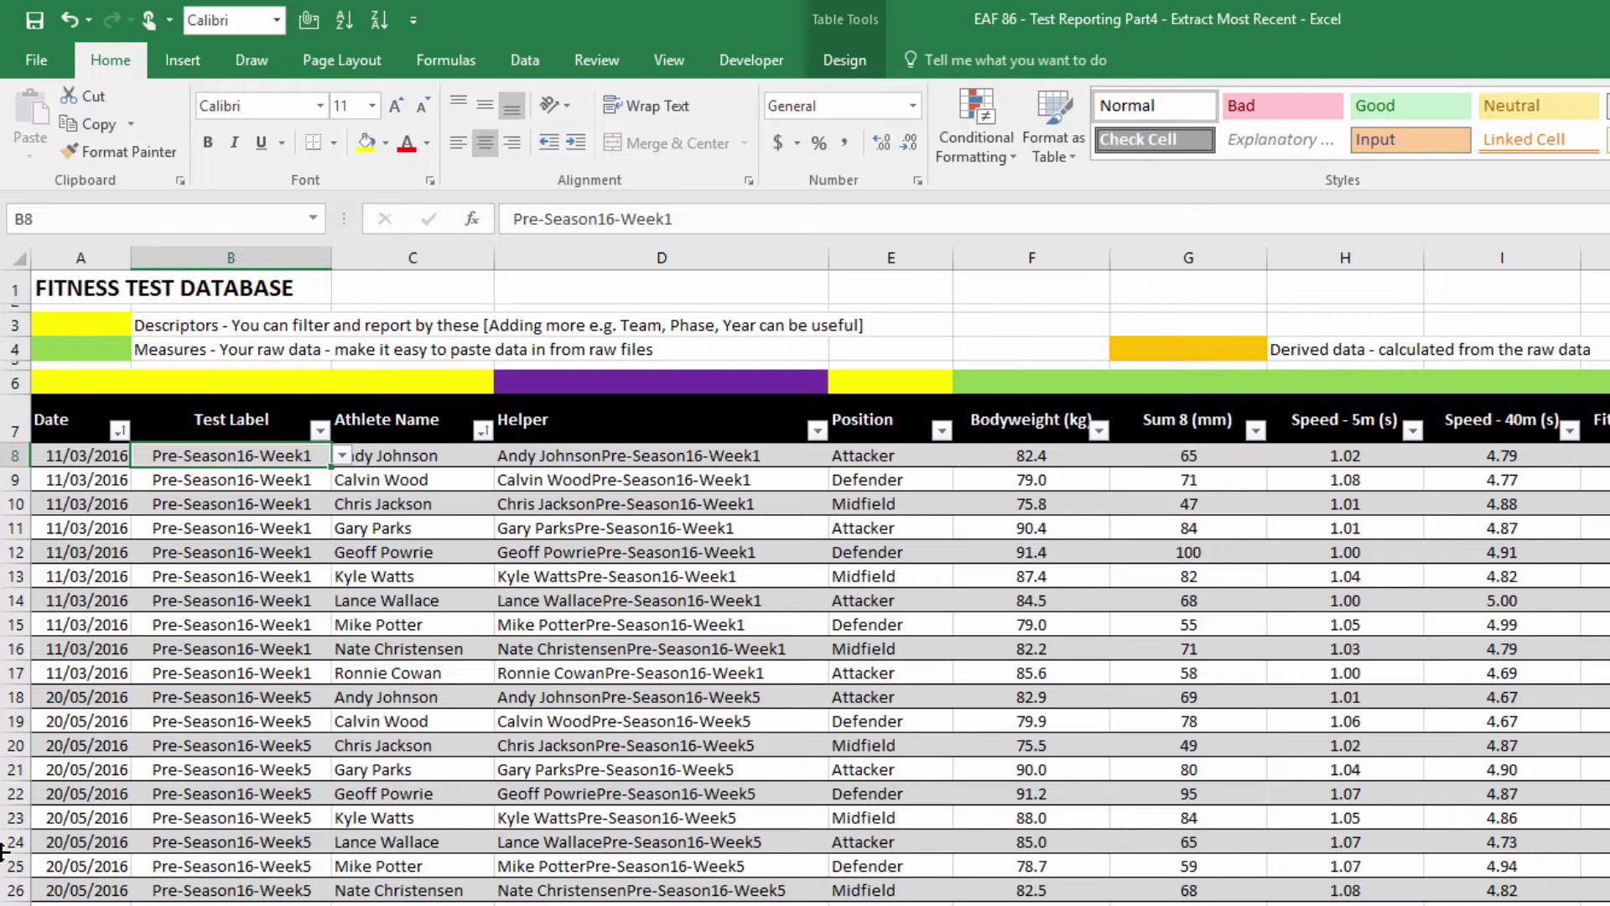
{"action": "left_click", "coordinate": [483, 430]}
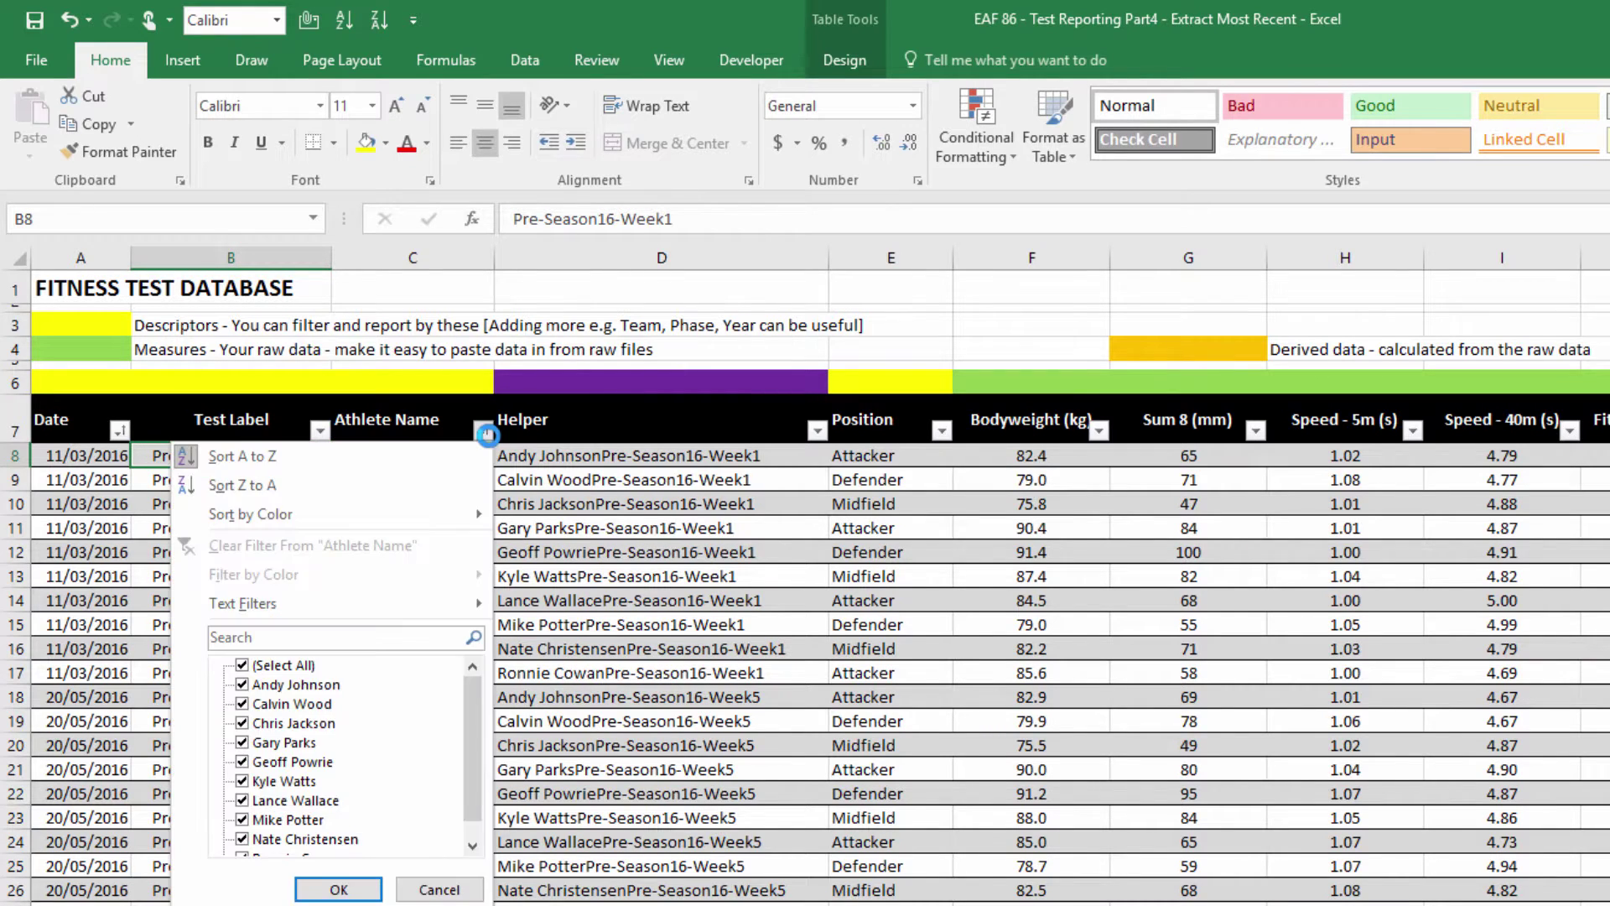
{"action": "left_click", "coordinate": [278, 670]}
{"action": "left_click", "coordinate": [242, 684]}
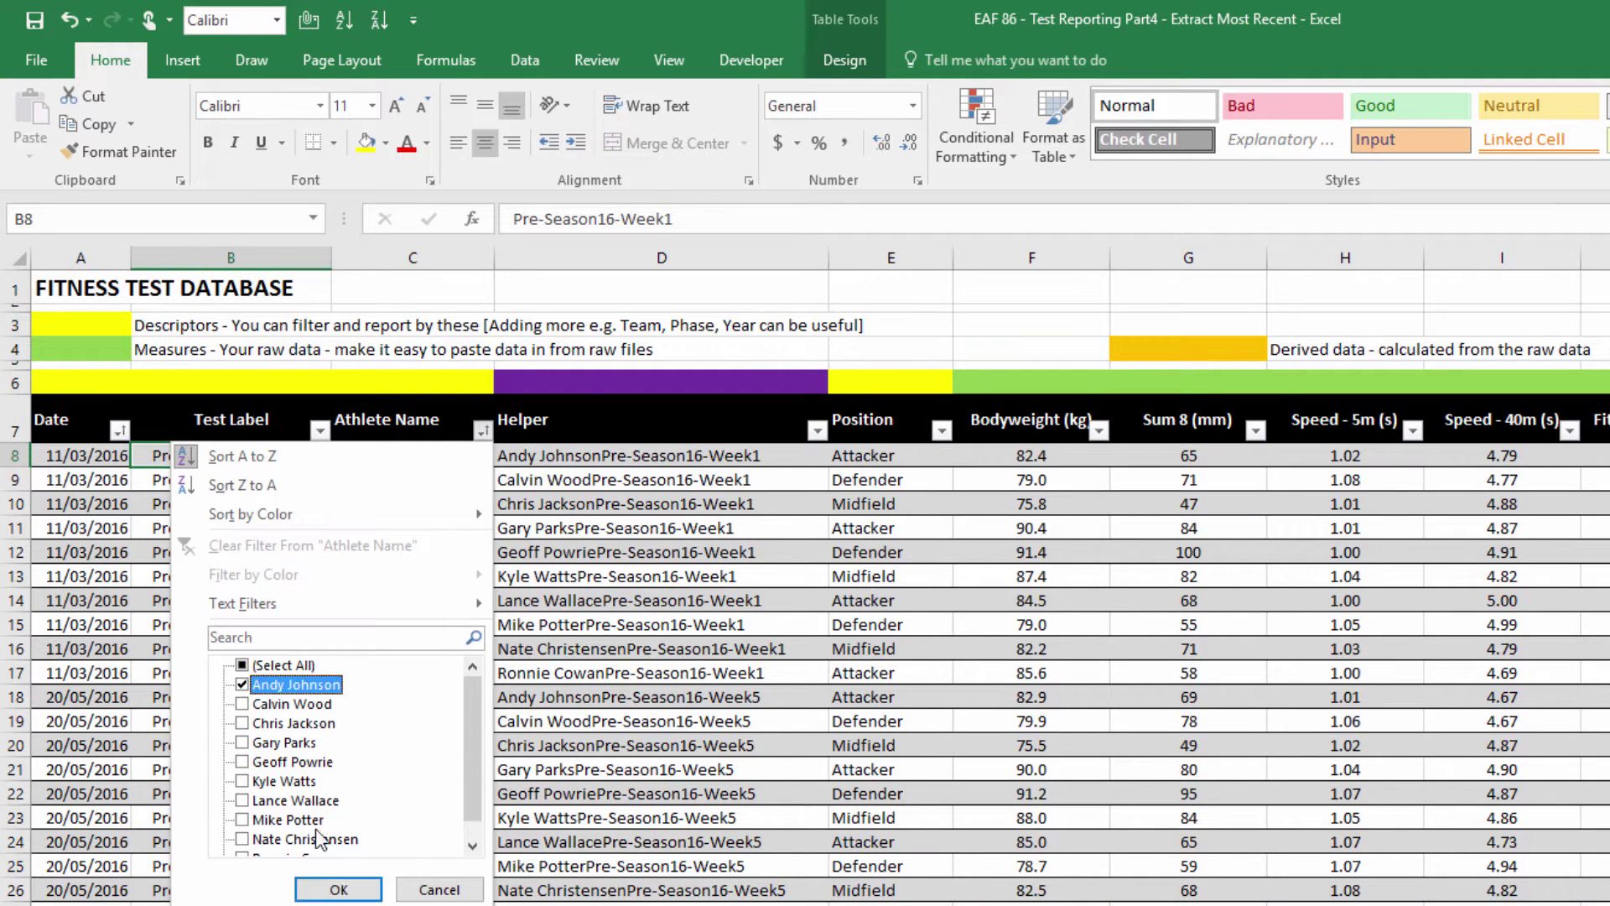
{"action": "left_click", "coordinate": [338, 889]}
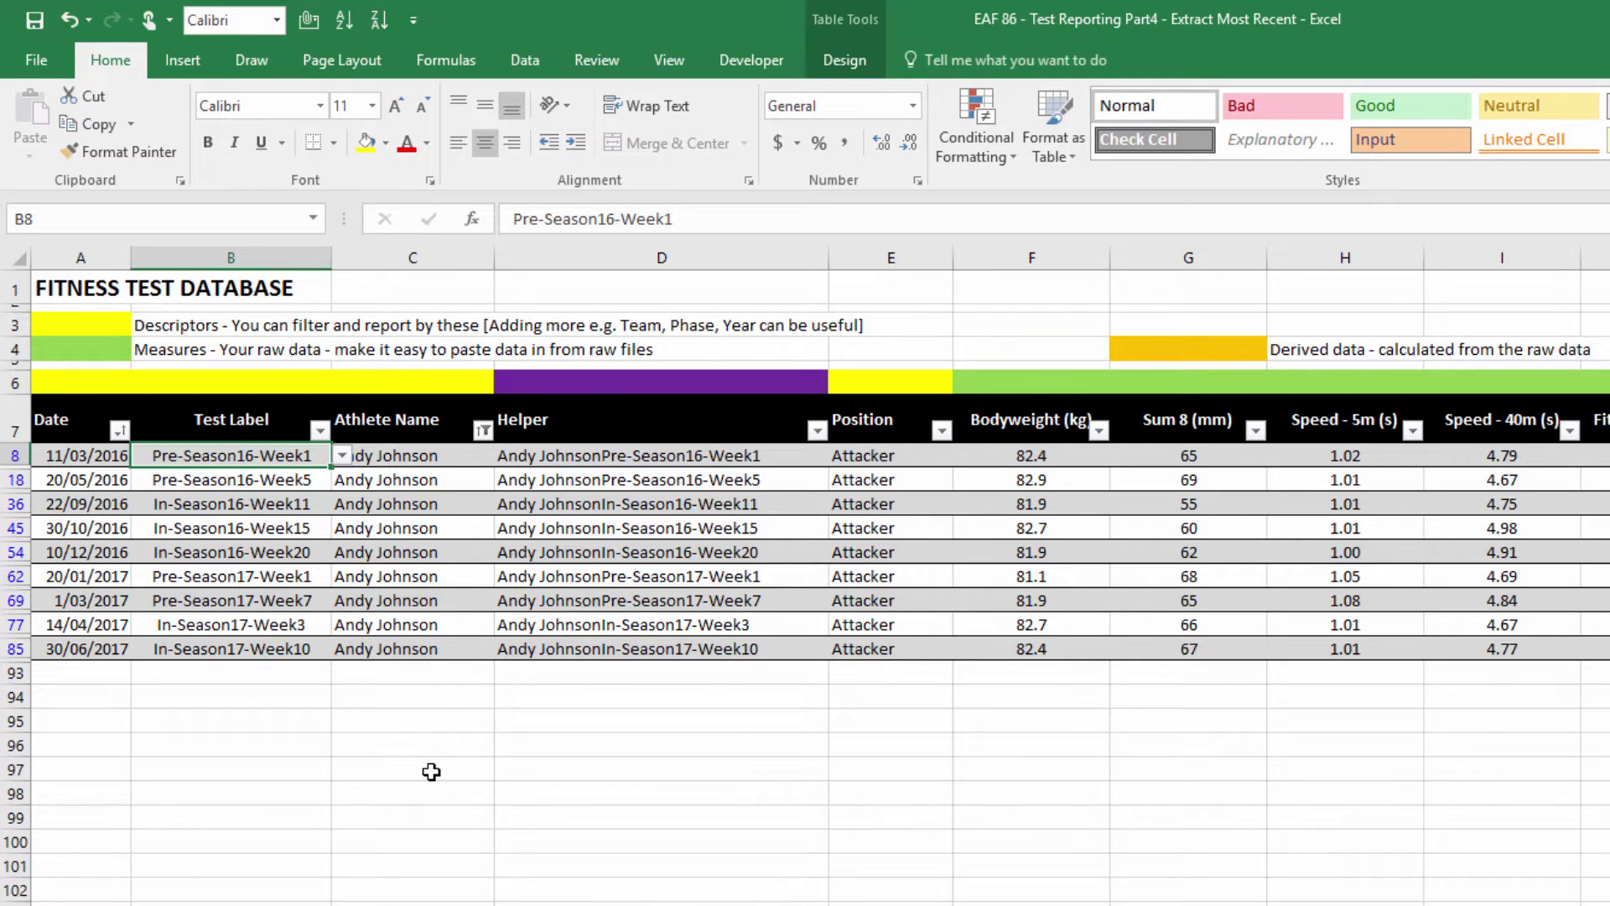
{"action": "left_click", "coordinate": [474, 453]}
{"action": "left_click", "coordinate": [483, 430]}
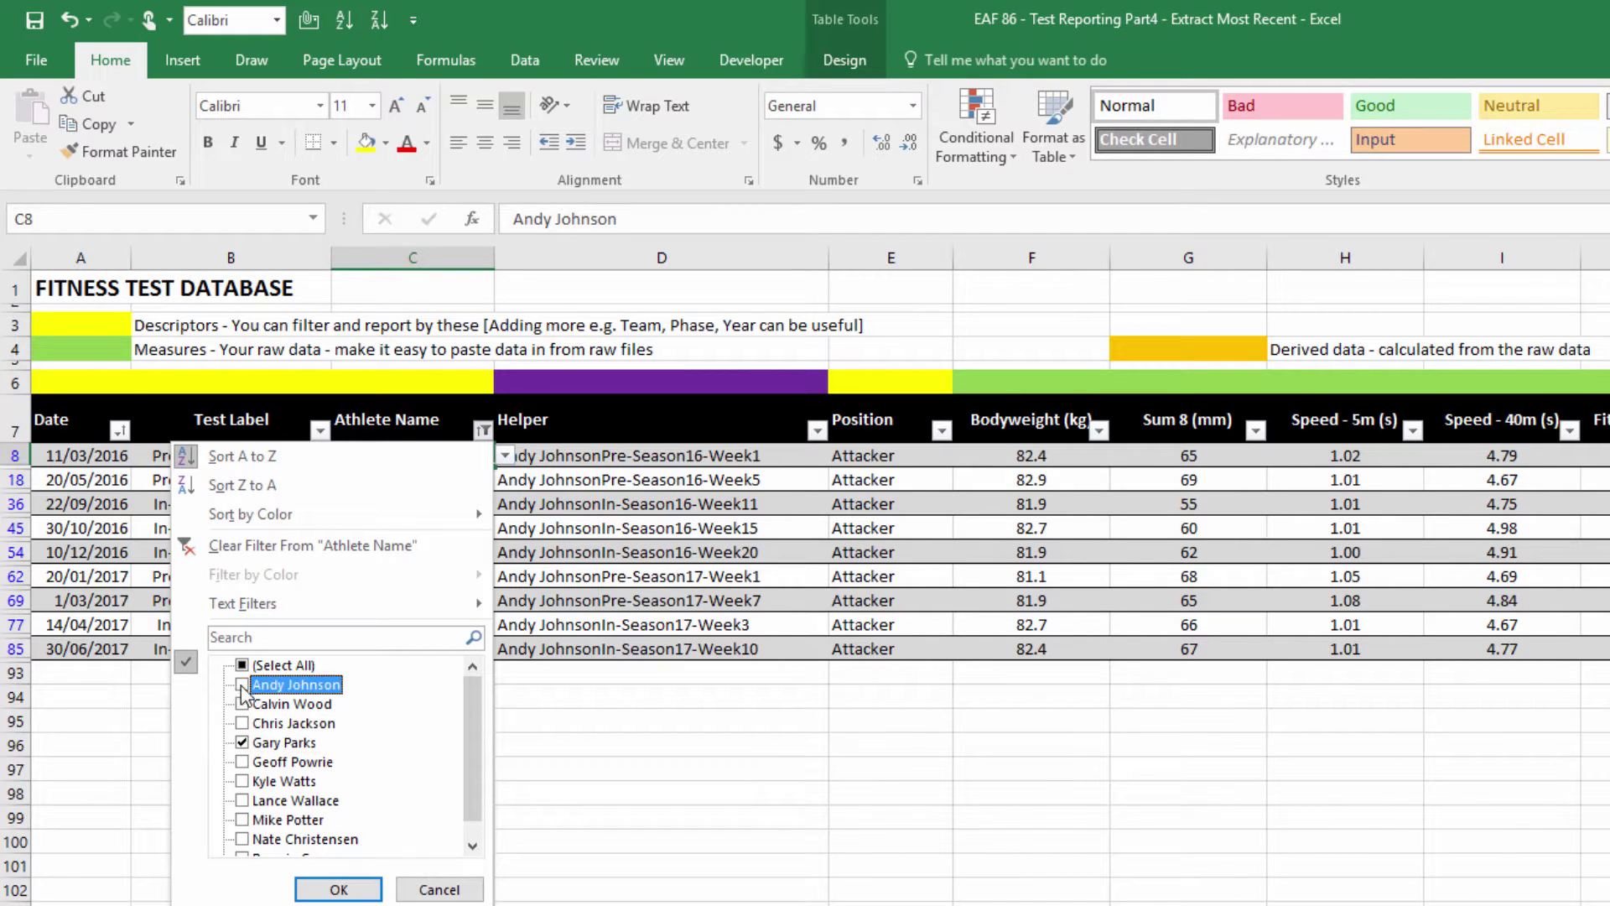
{"action": "left_click", "coordinate": [339, 888]}
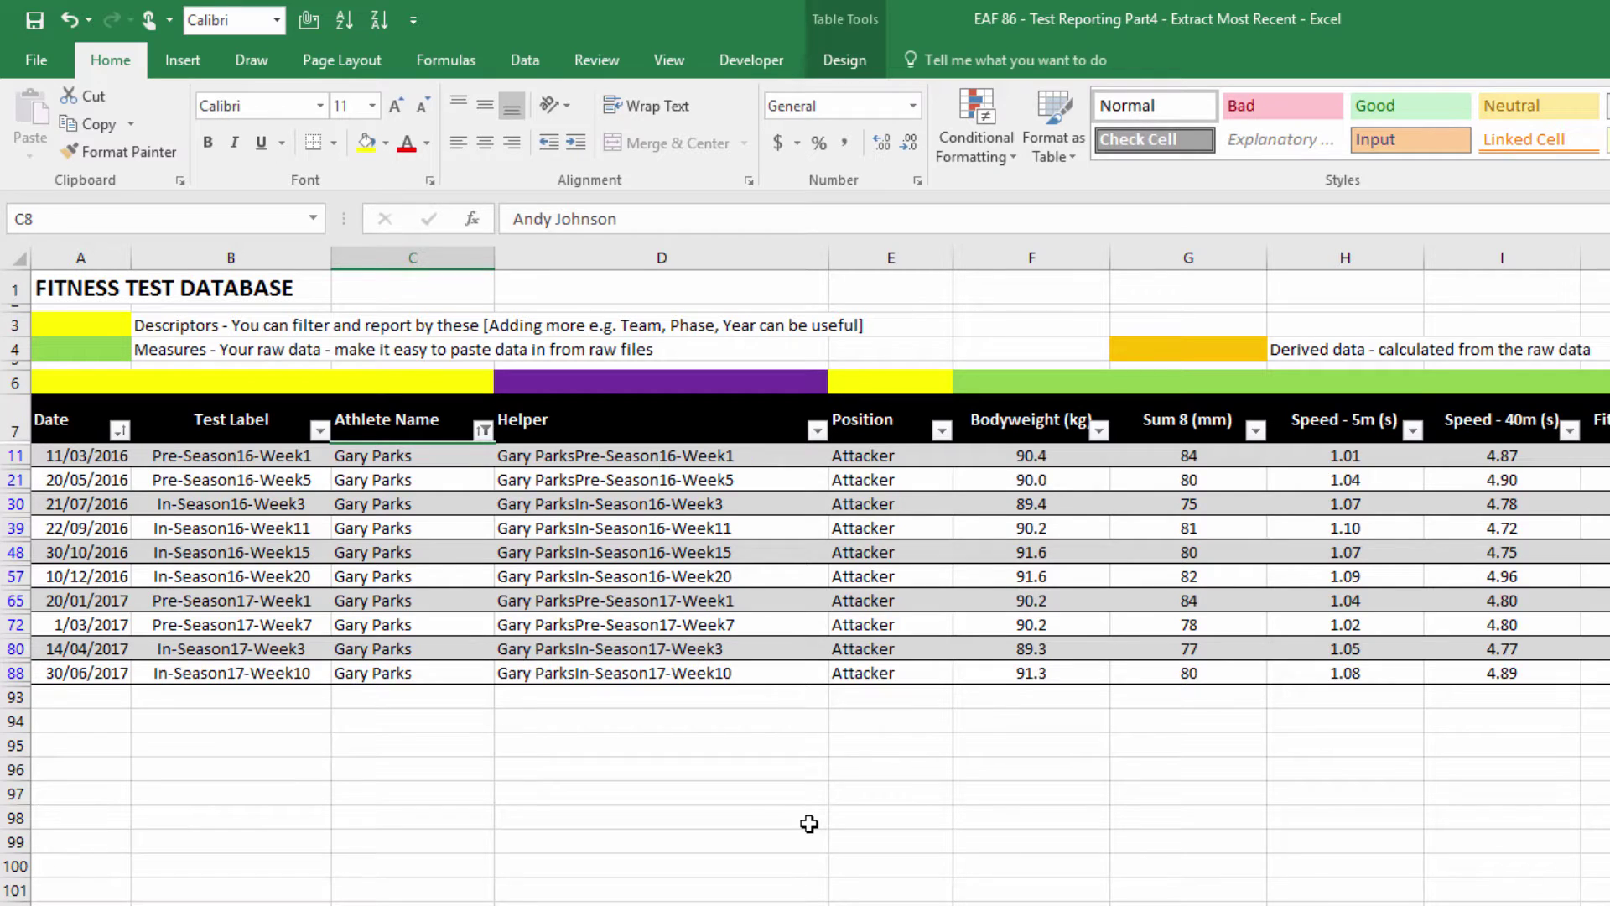
{"action": "left_click", "coordinate": [482, 431]}
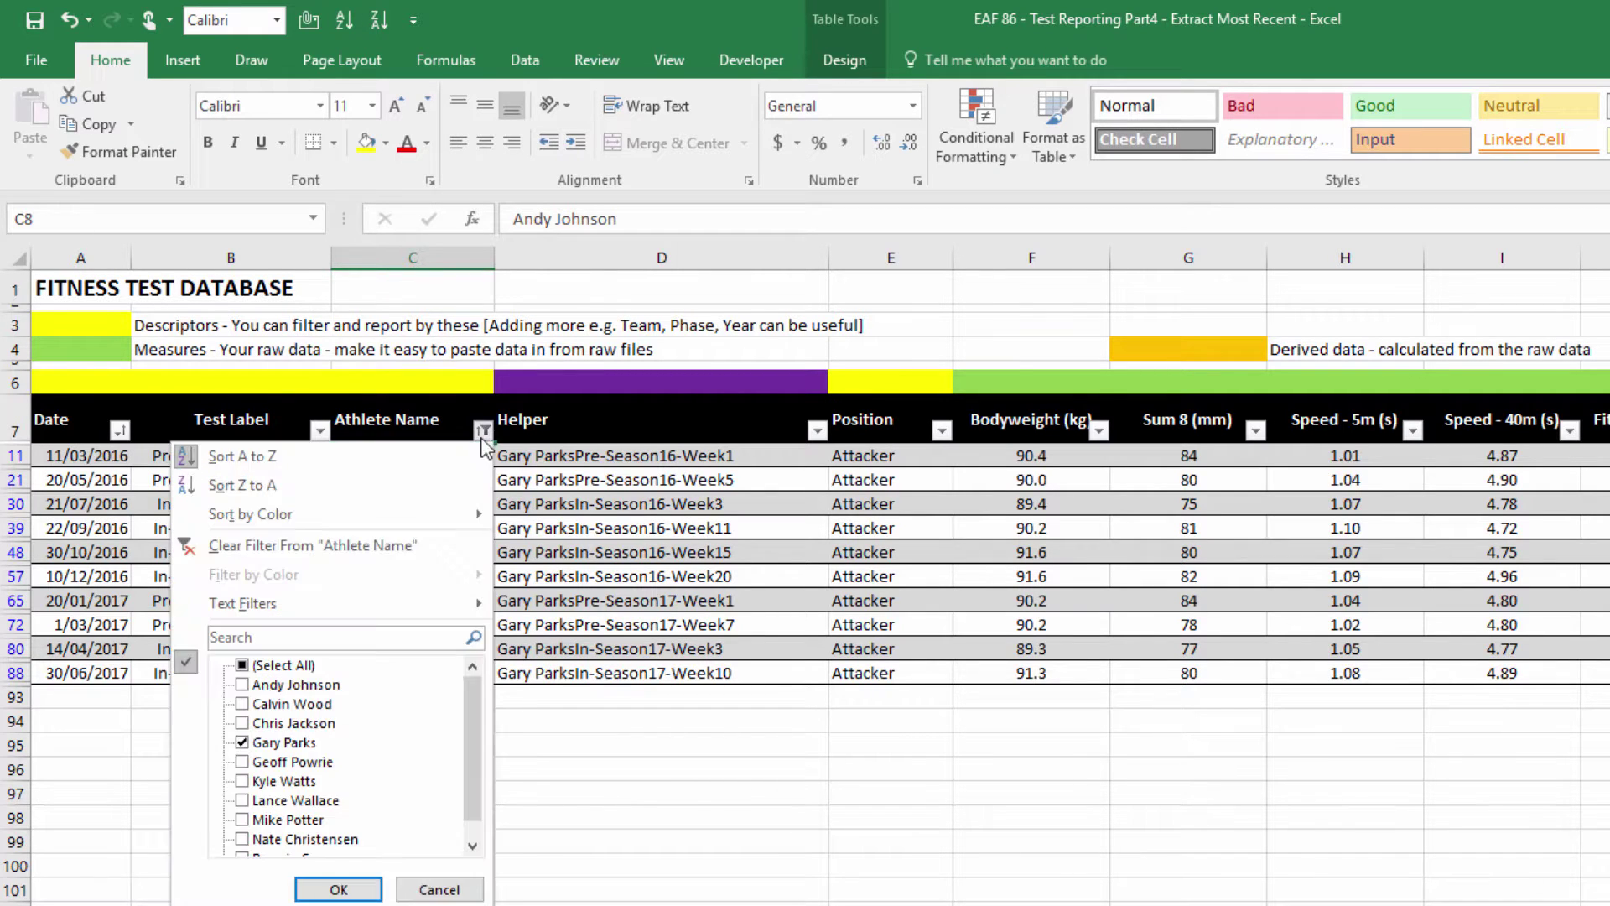
{"action": "left_click", "coordinate": [243, 665]}
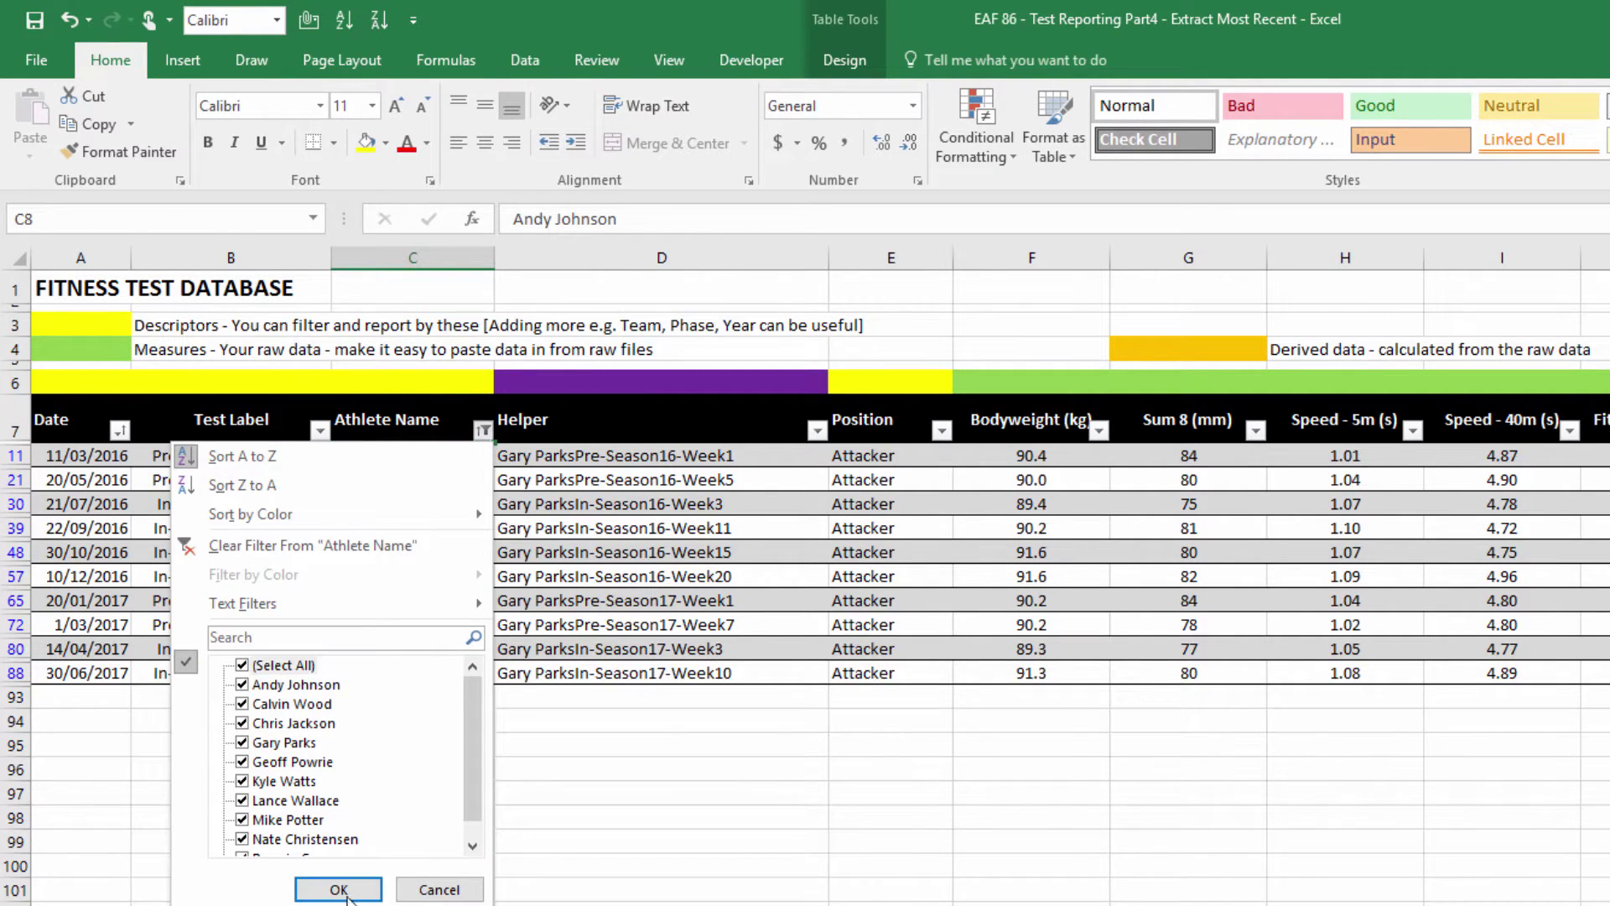
{"action": "left_click", "coordinate": [338, 891]}
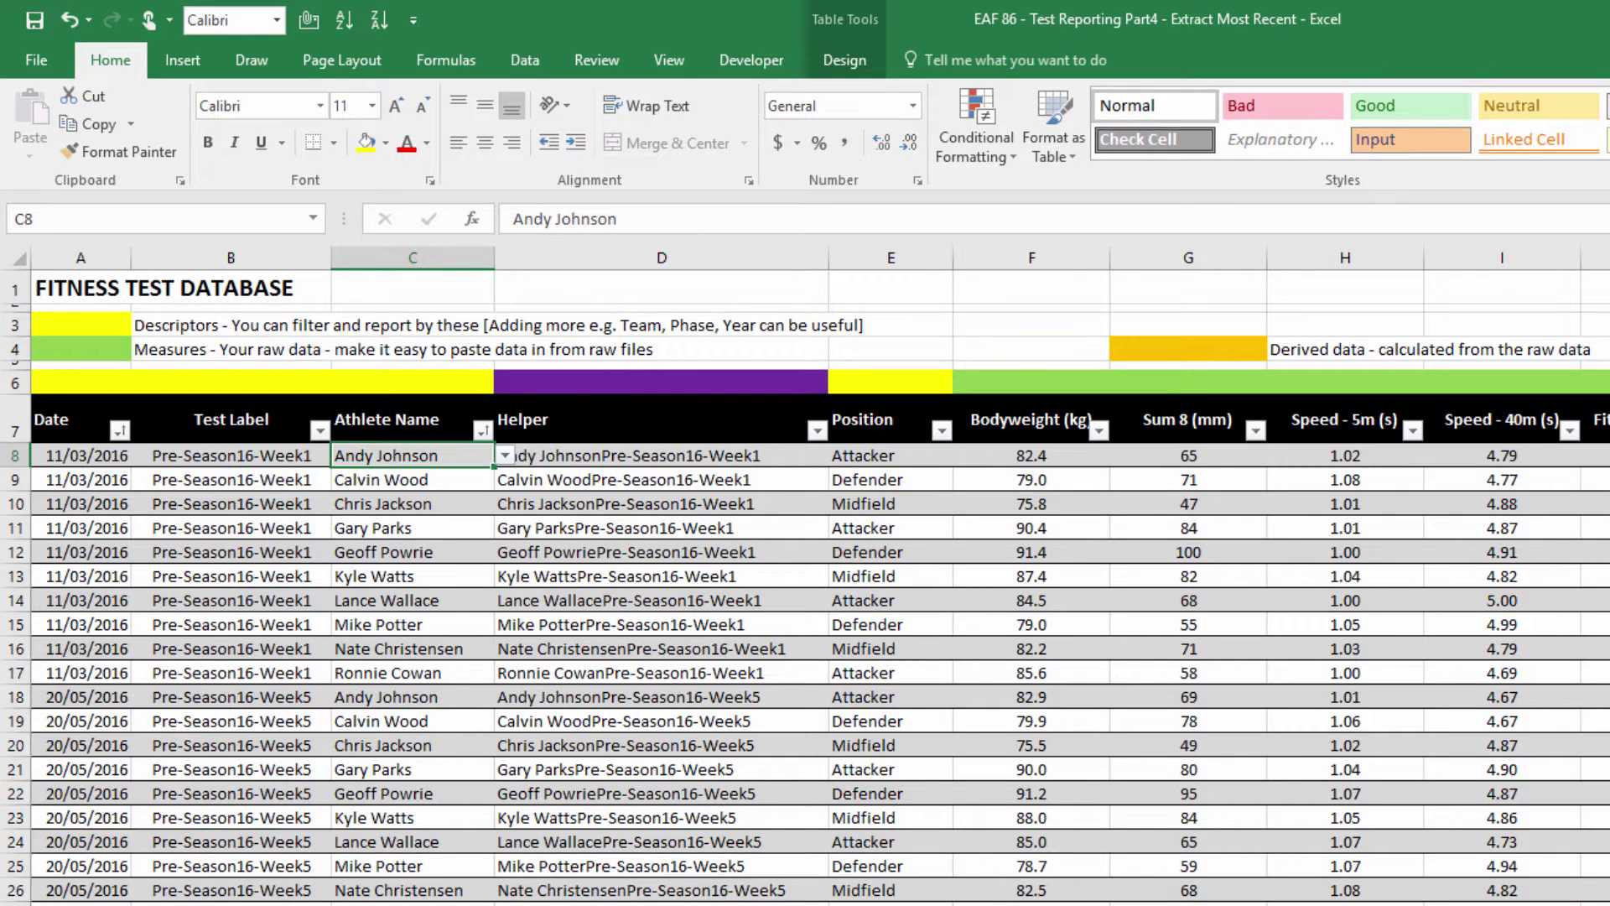
{"action": "key", "text": "ctrl+Page_Down"}
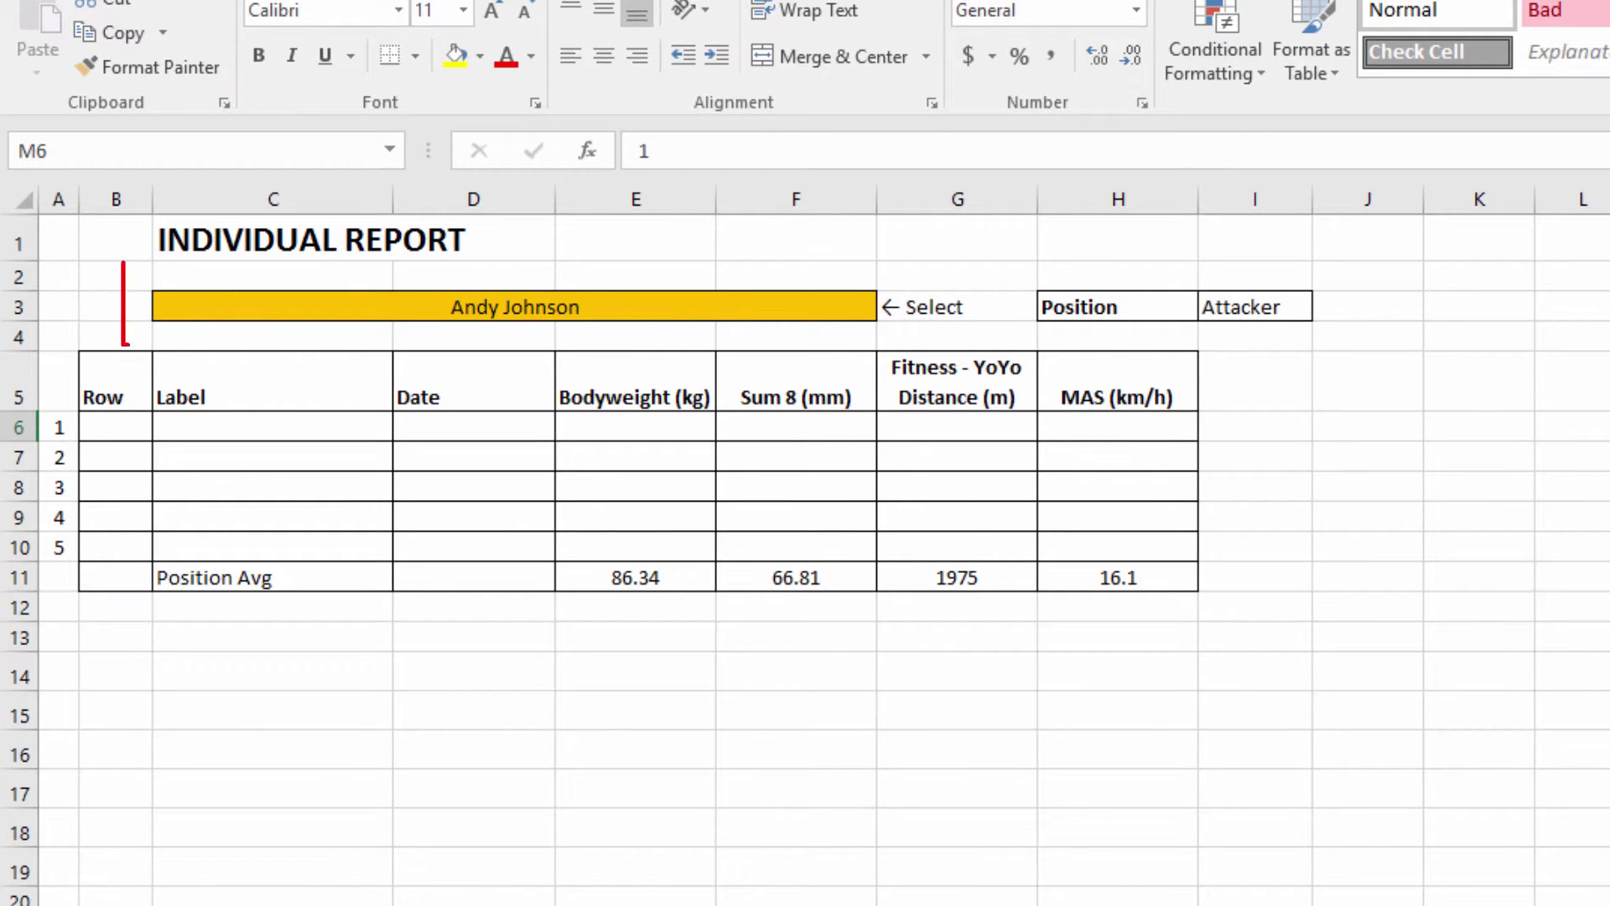
{"action": "left_click", "coordinate": [685, 294]}
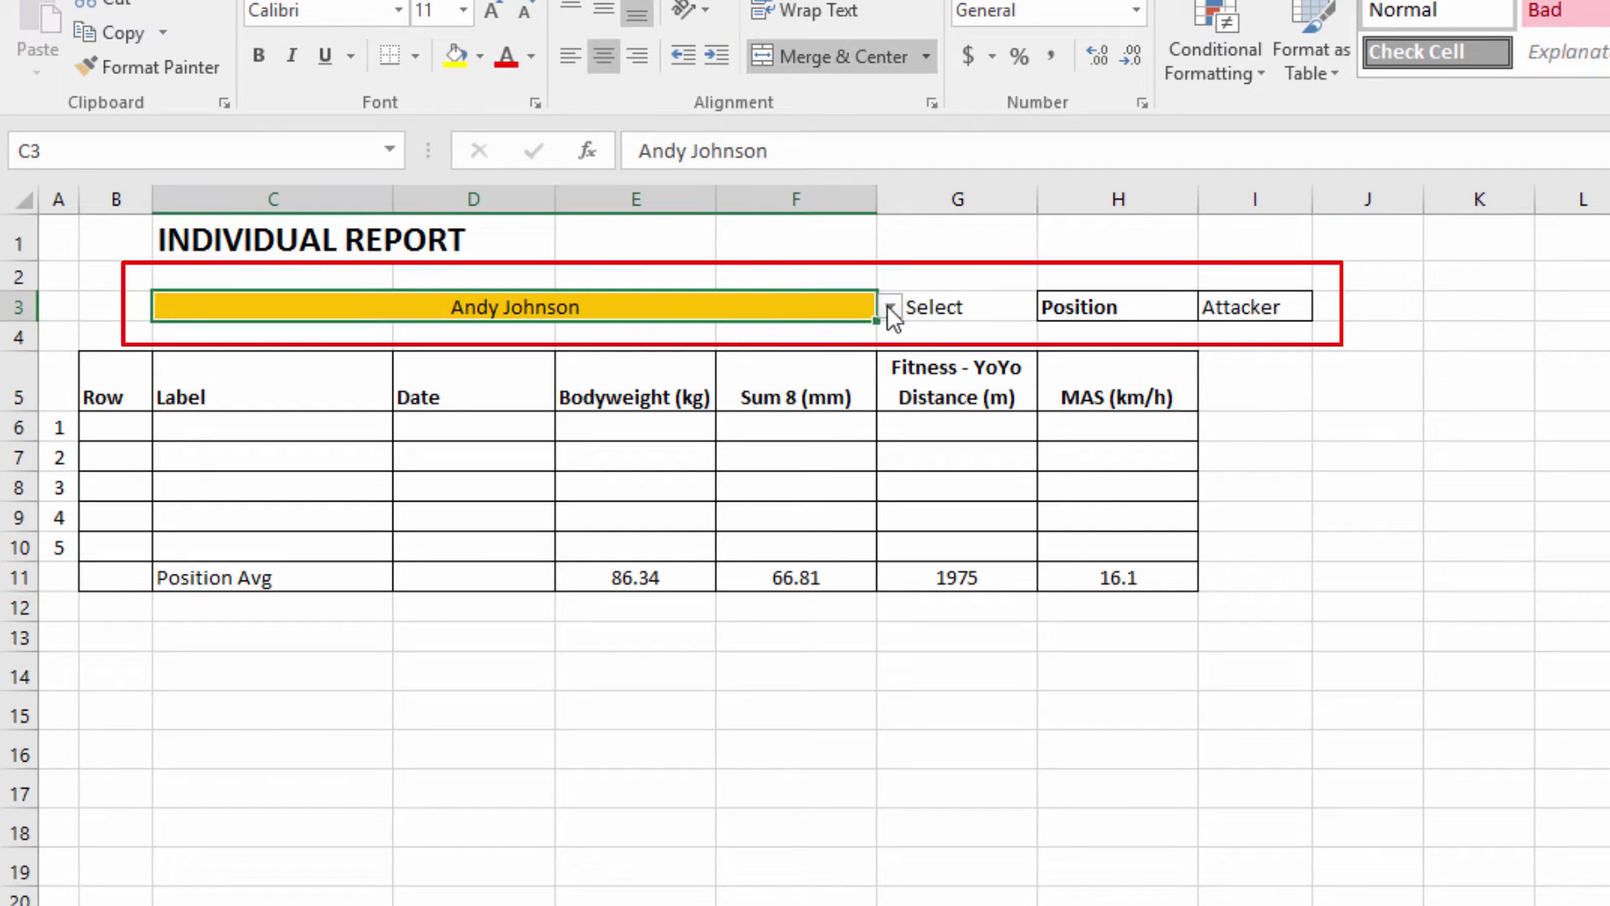
{"action": "left_click", "coordinate": [889, 307]}
{"action": "left_click", "coordinate": [888, 307]}
{"action": "left_click", "coordinate": [1078, 310]}
{"action": "left_click", "coordinate": [1241, 318]}
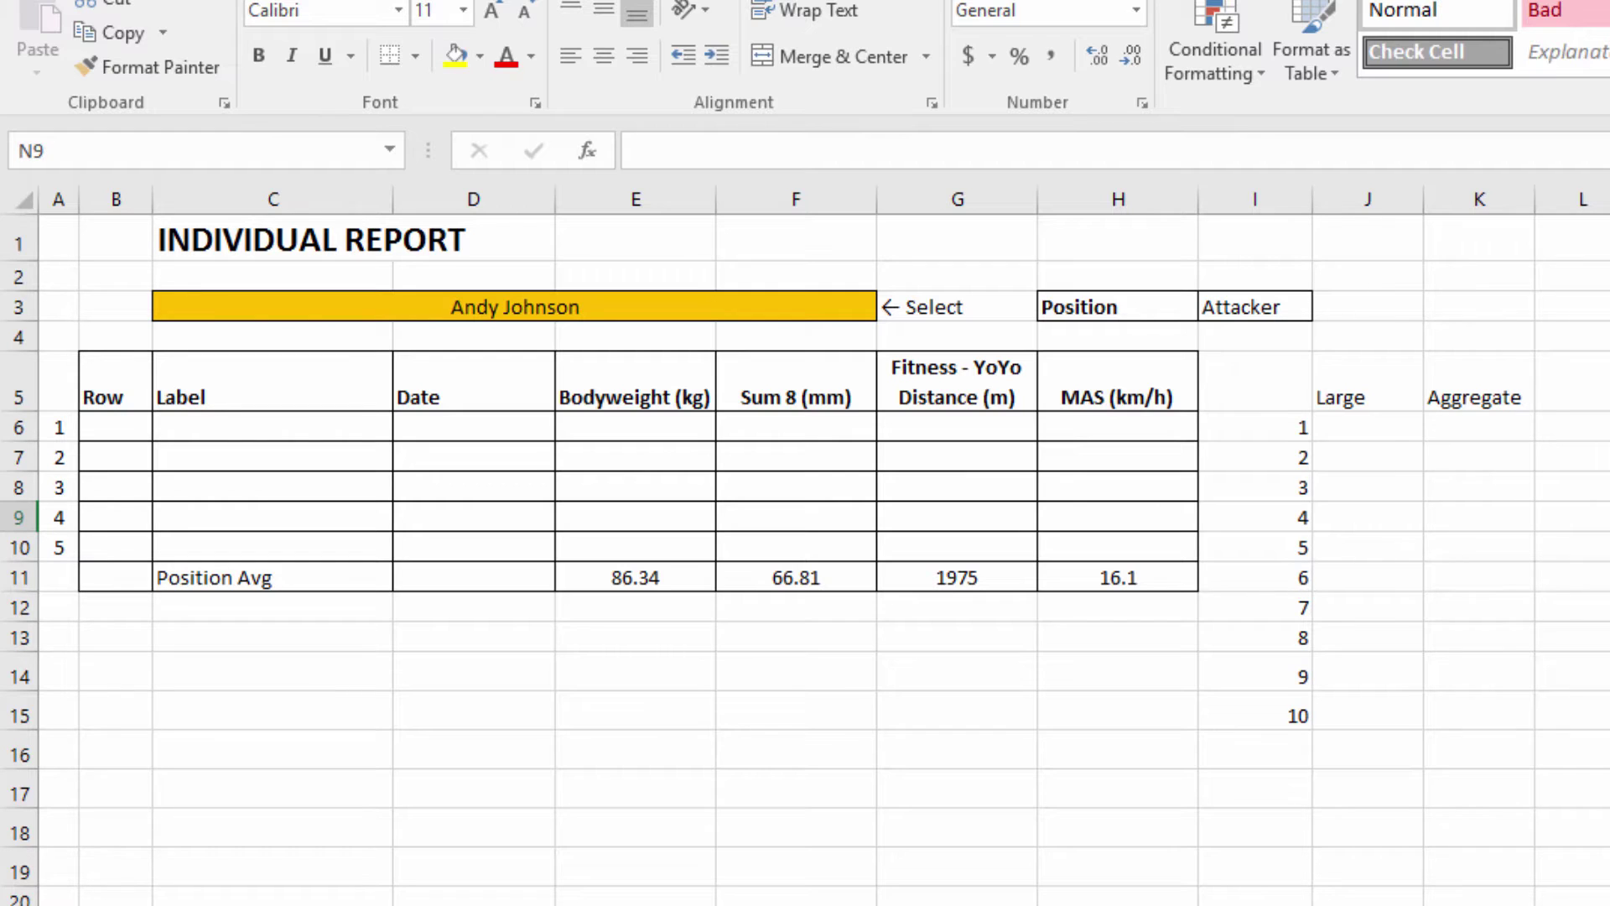
In J6, begin =LARGE(IF(TBLDatabase[Athlete Name]=$C$3, with C3 made absolute.
{"action": "left_click", "coordinate": [1376, 424]}
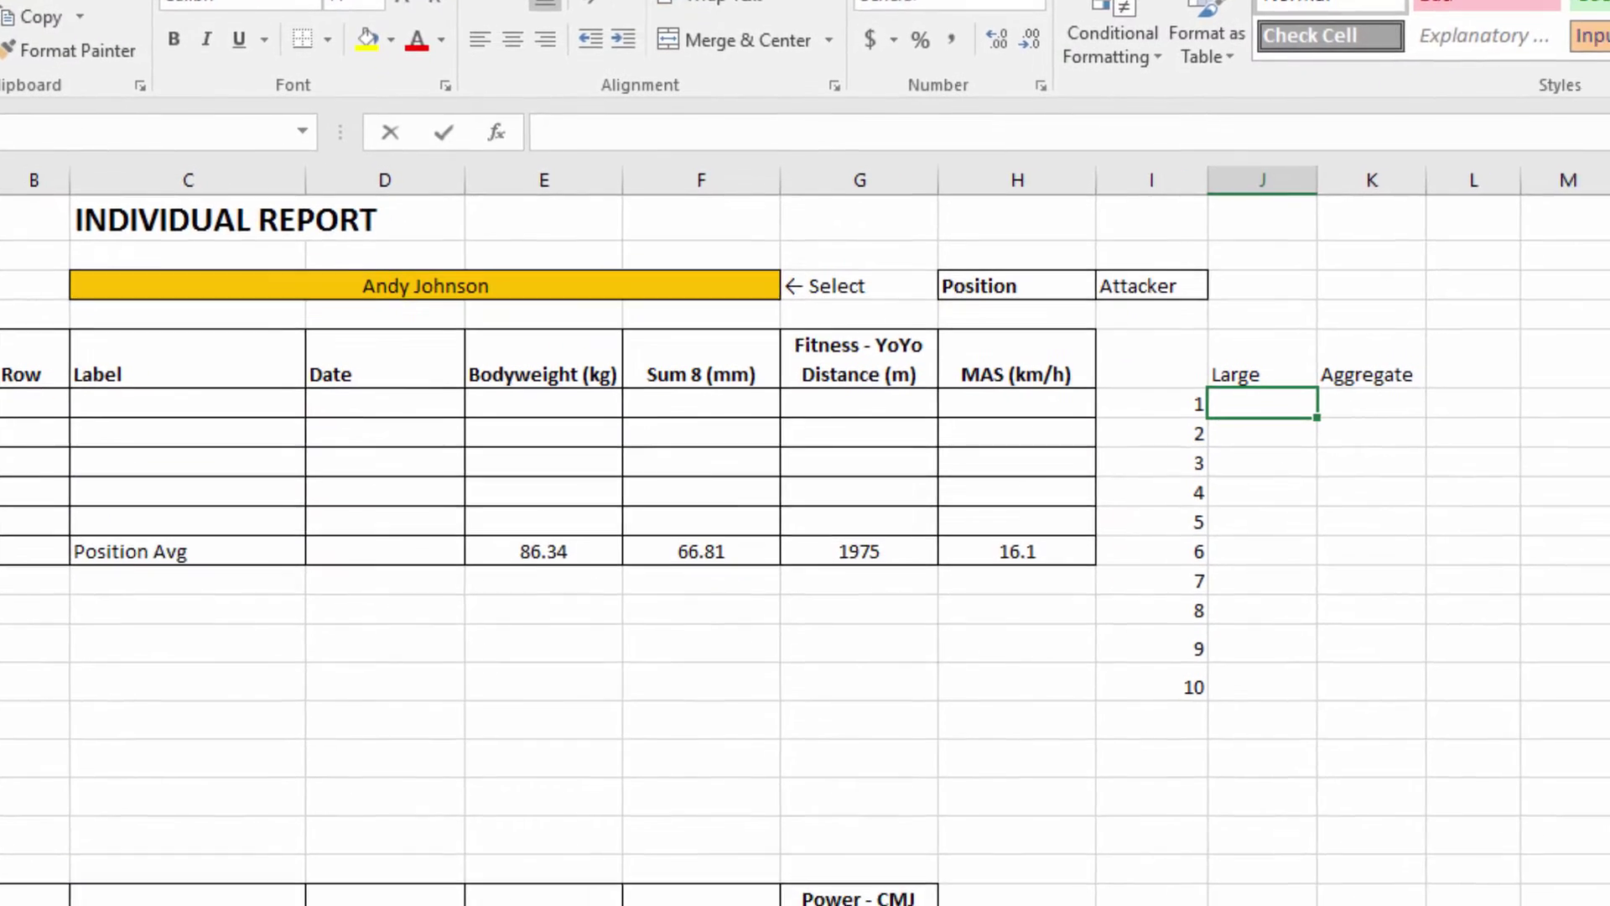
{"action": "type", "text": "=large("}
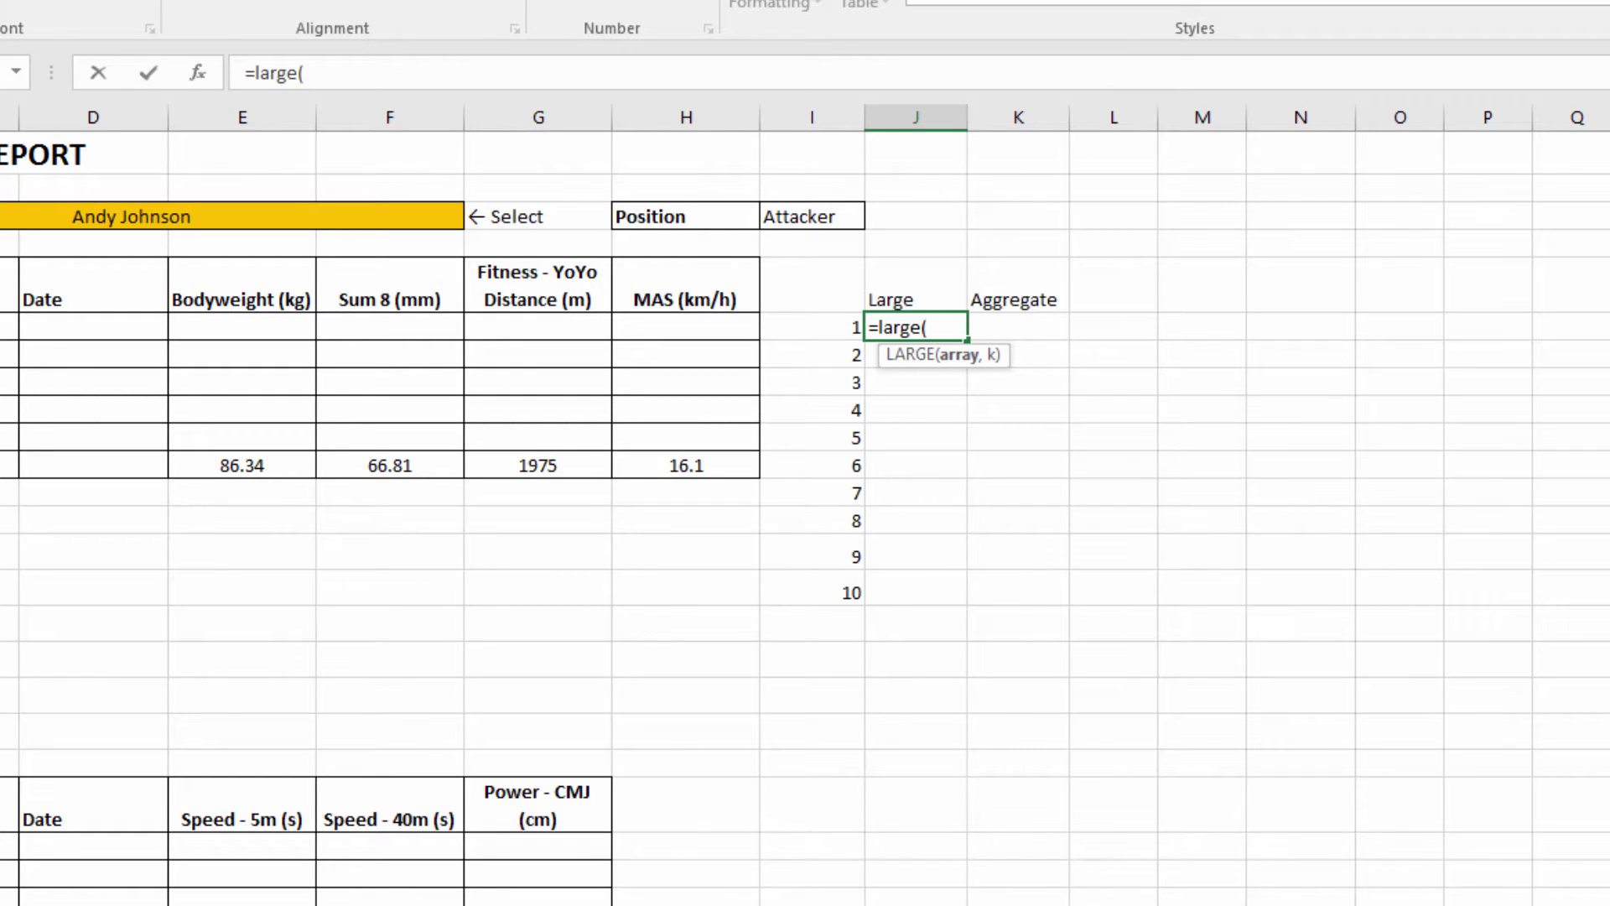
{"action": "type", "text": "if("}
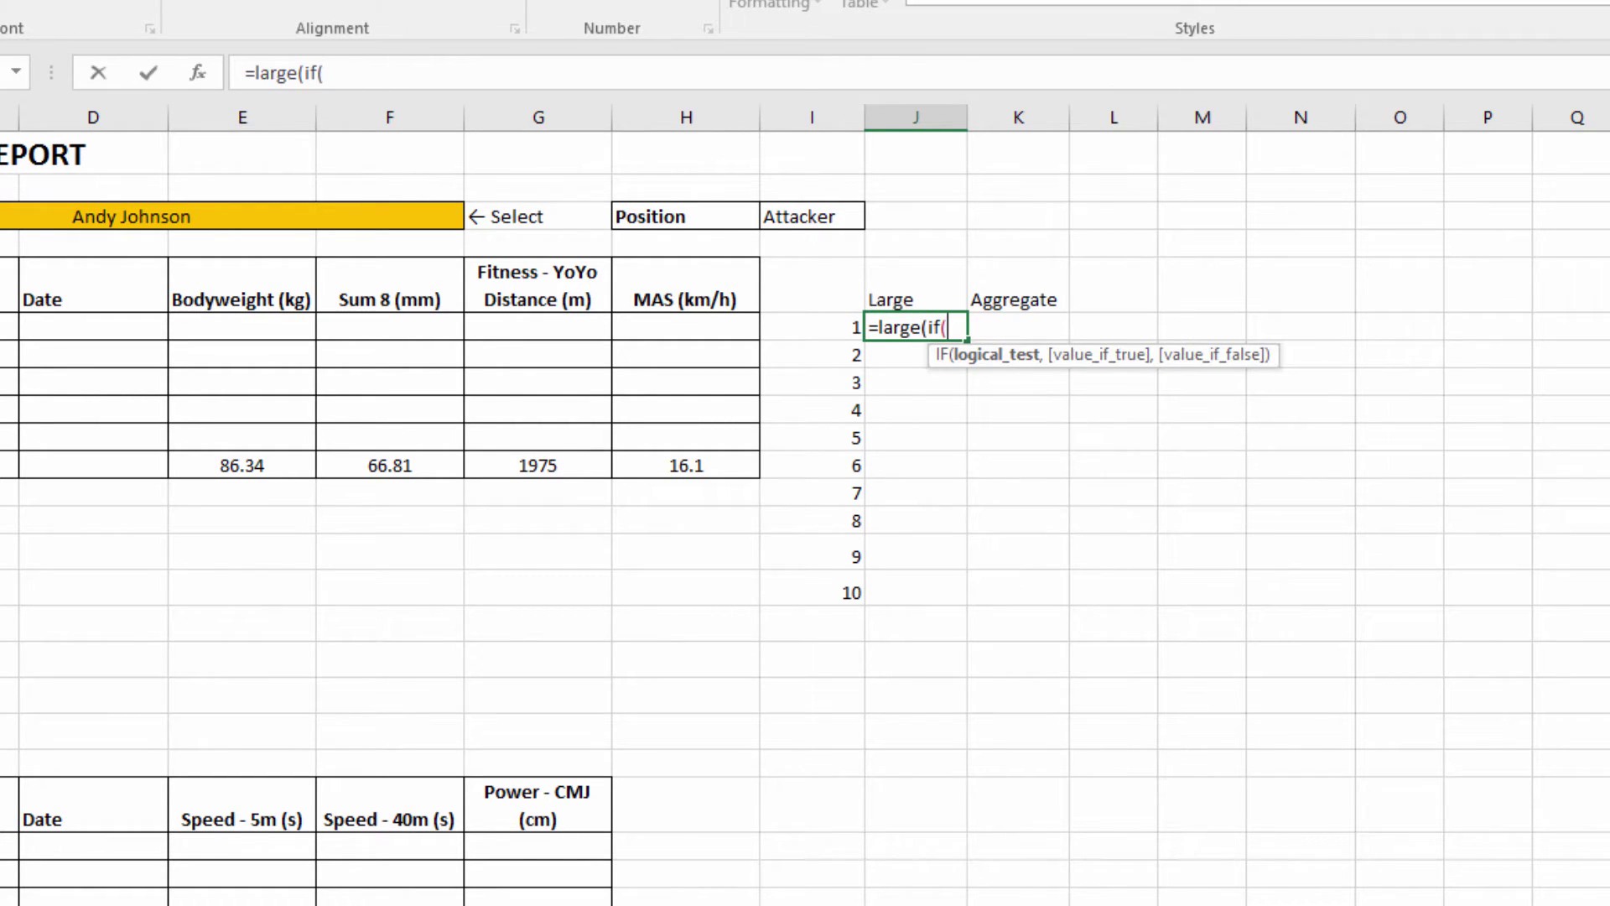
{"action": "type", "text": "tbl"}
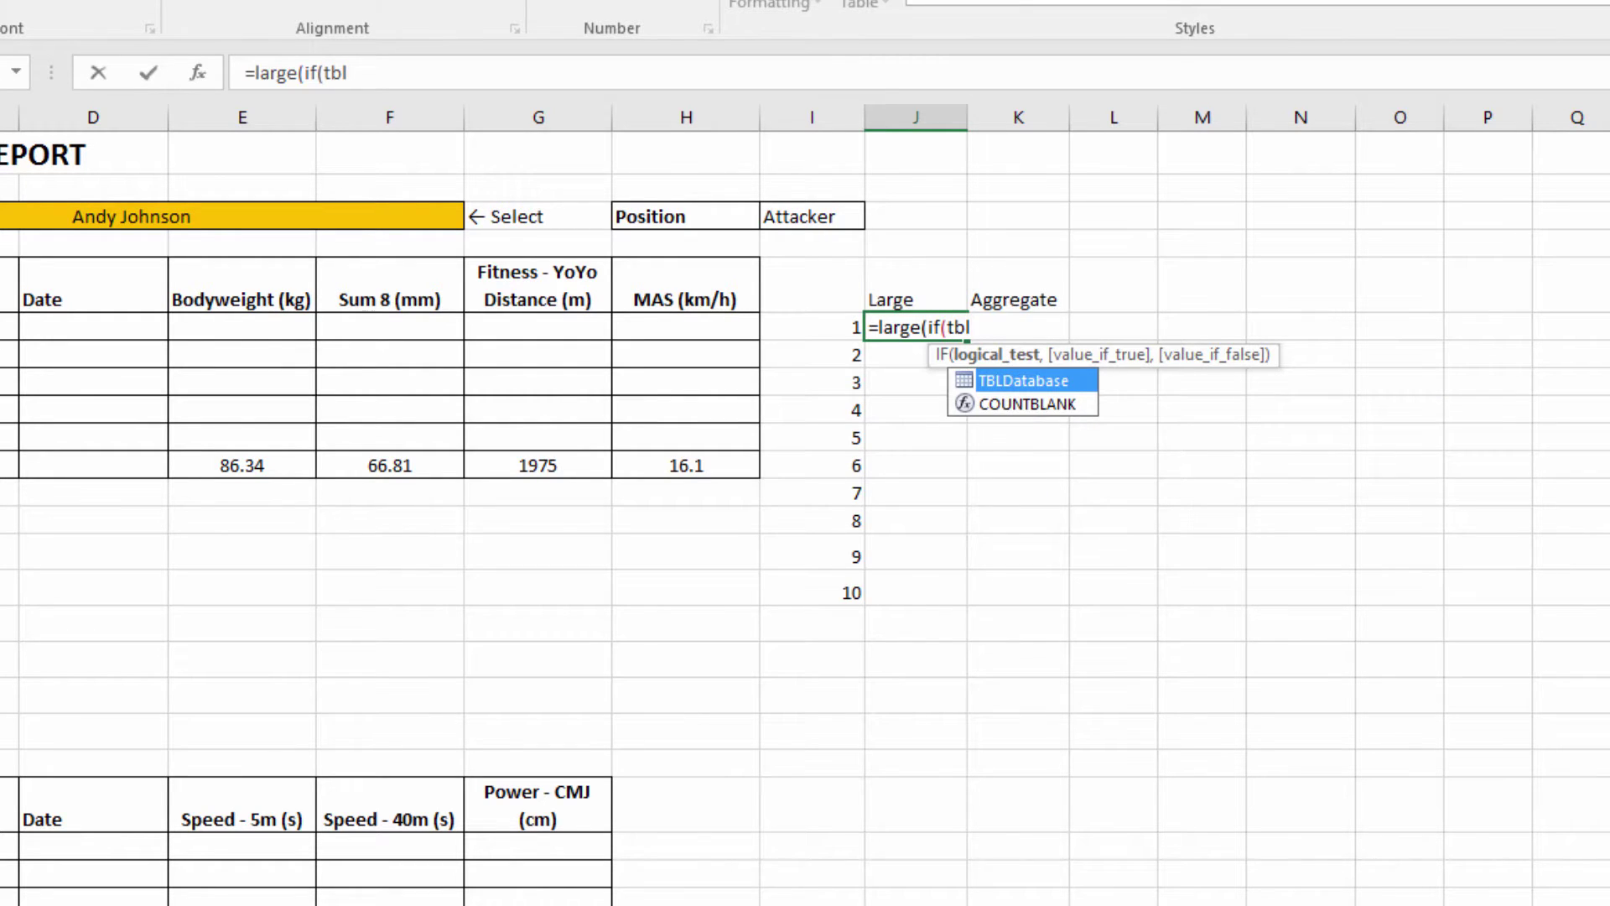
{"action": "key", "text": "Tab"}
{"action": "type", "text": "["}
{"action": "key", "text": "Down"}
{"action": "key", "text": "Down"}
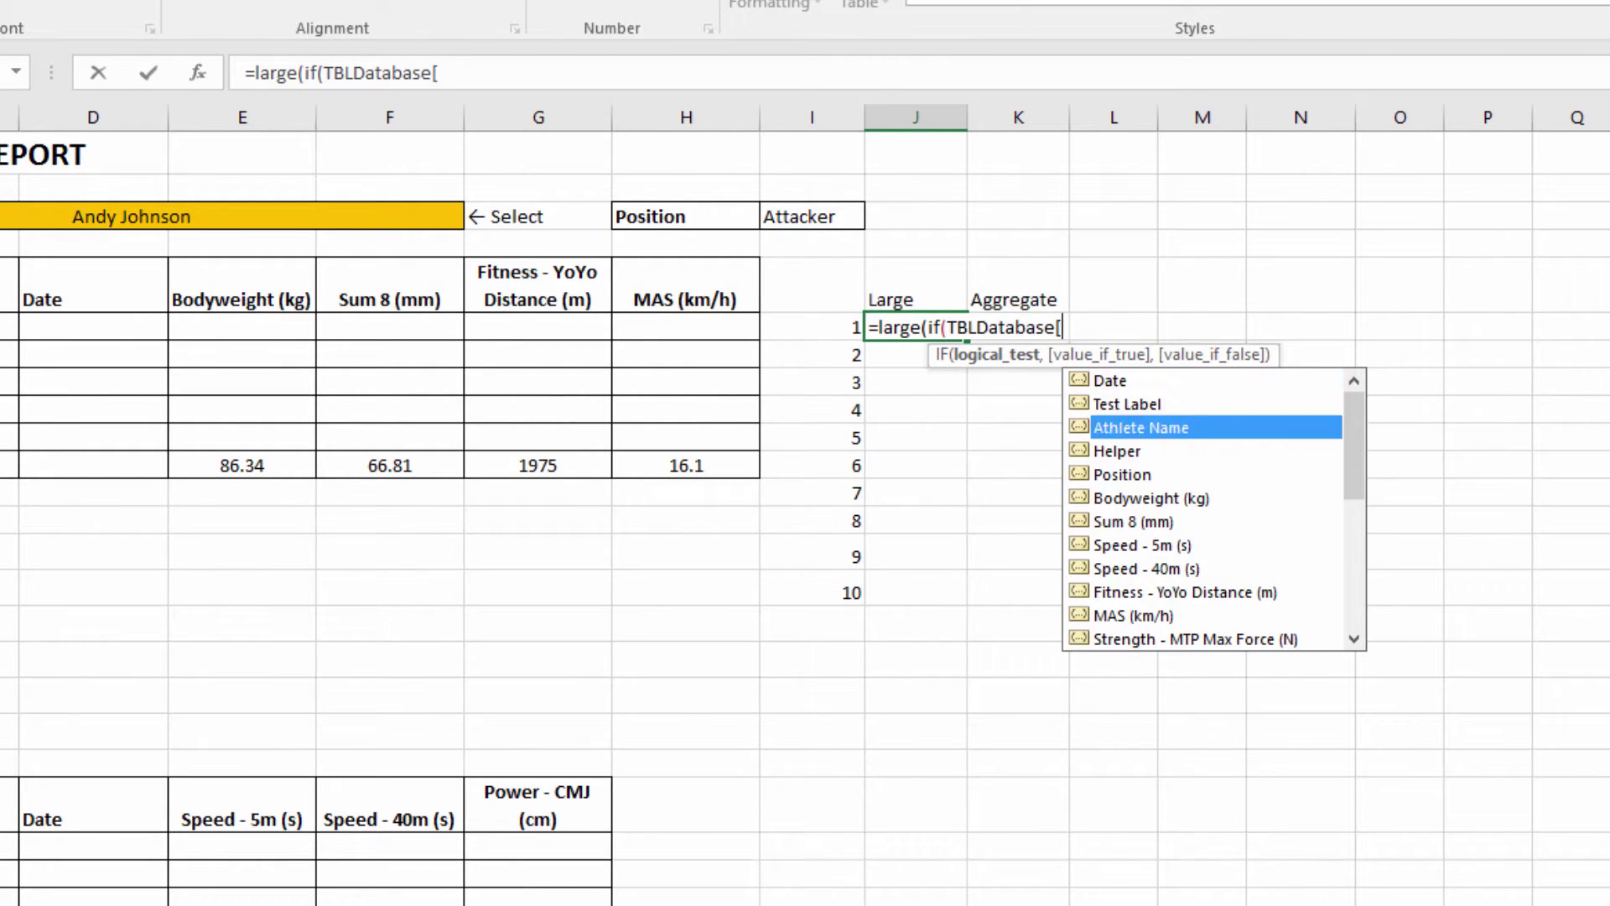
{"action": "key", "text": "Tab"}
{"action": "type", "text": "]="}
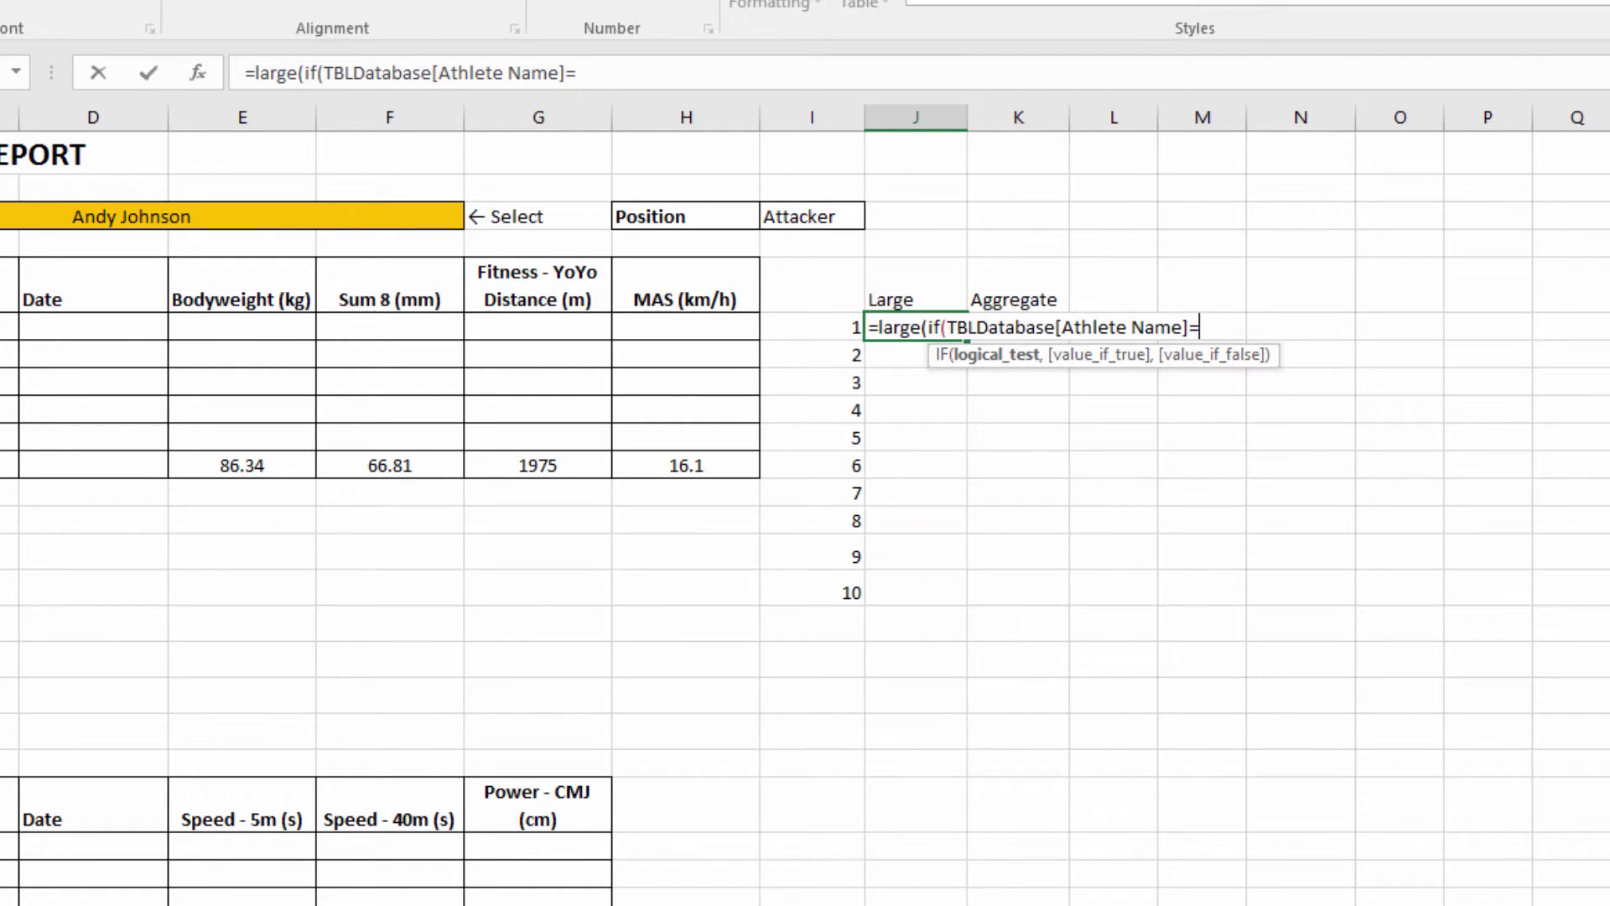
{"action": "left_click", "coordinate": [317, 216]}
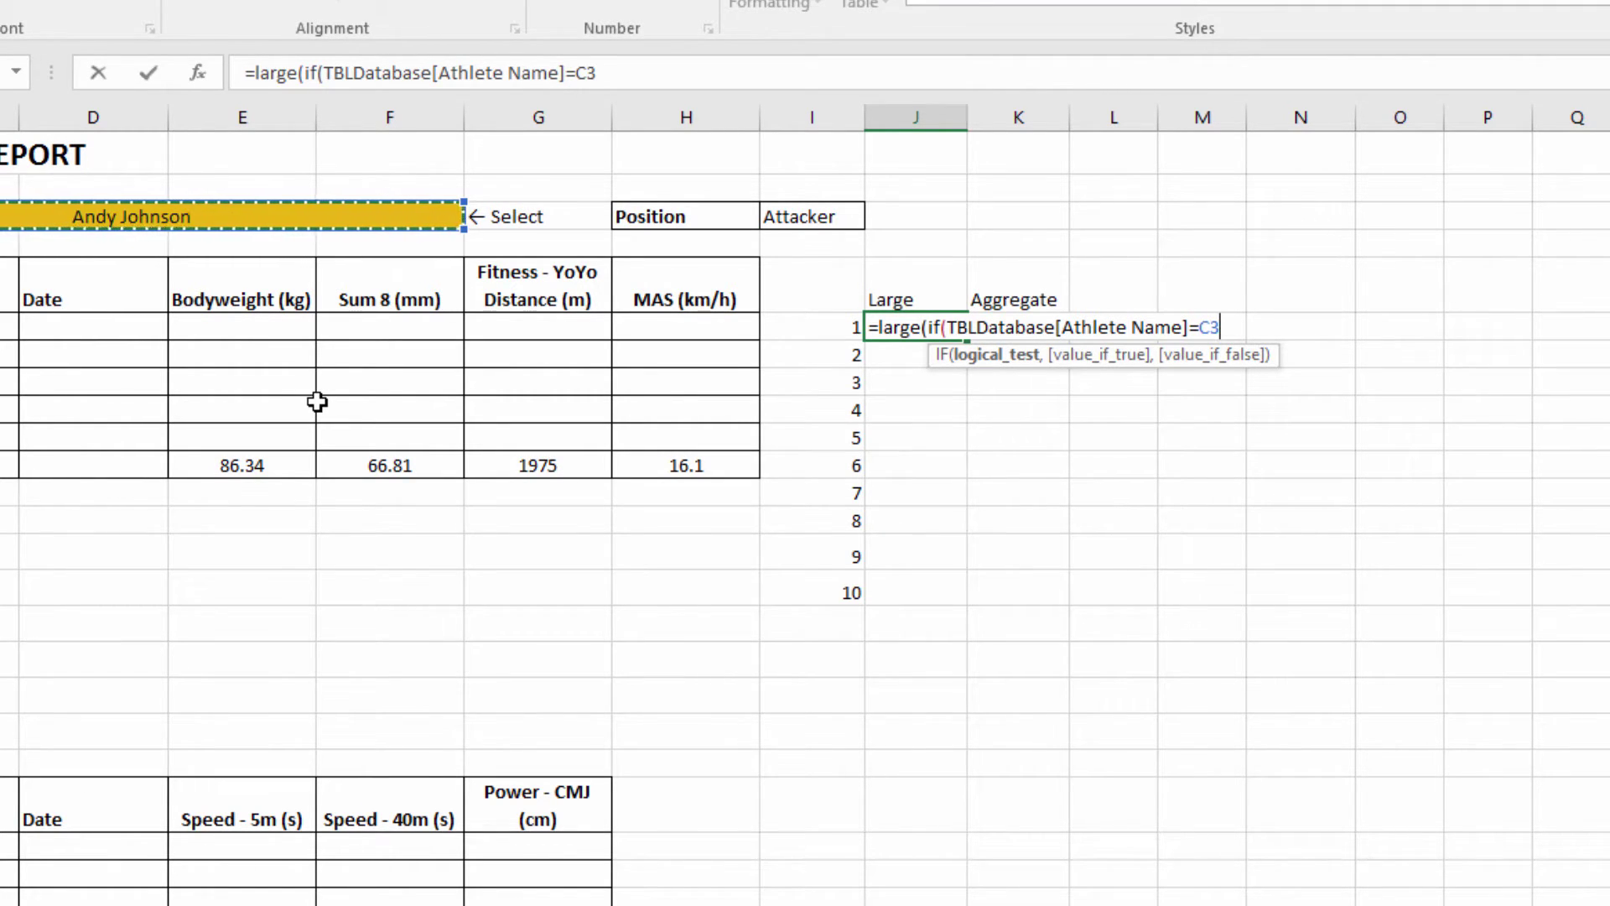
{"action": "key", "text": "F4"}
Complete the formula with ROW(TBLDatabase[Athlete Name])-7 as the value and I6 as k.
{"action": "type", "text": ","}
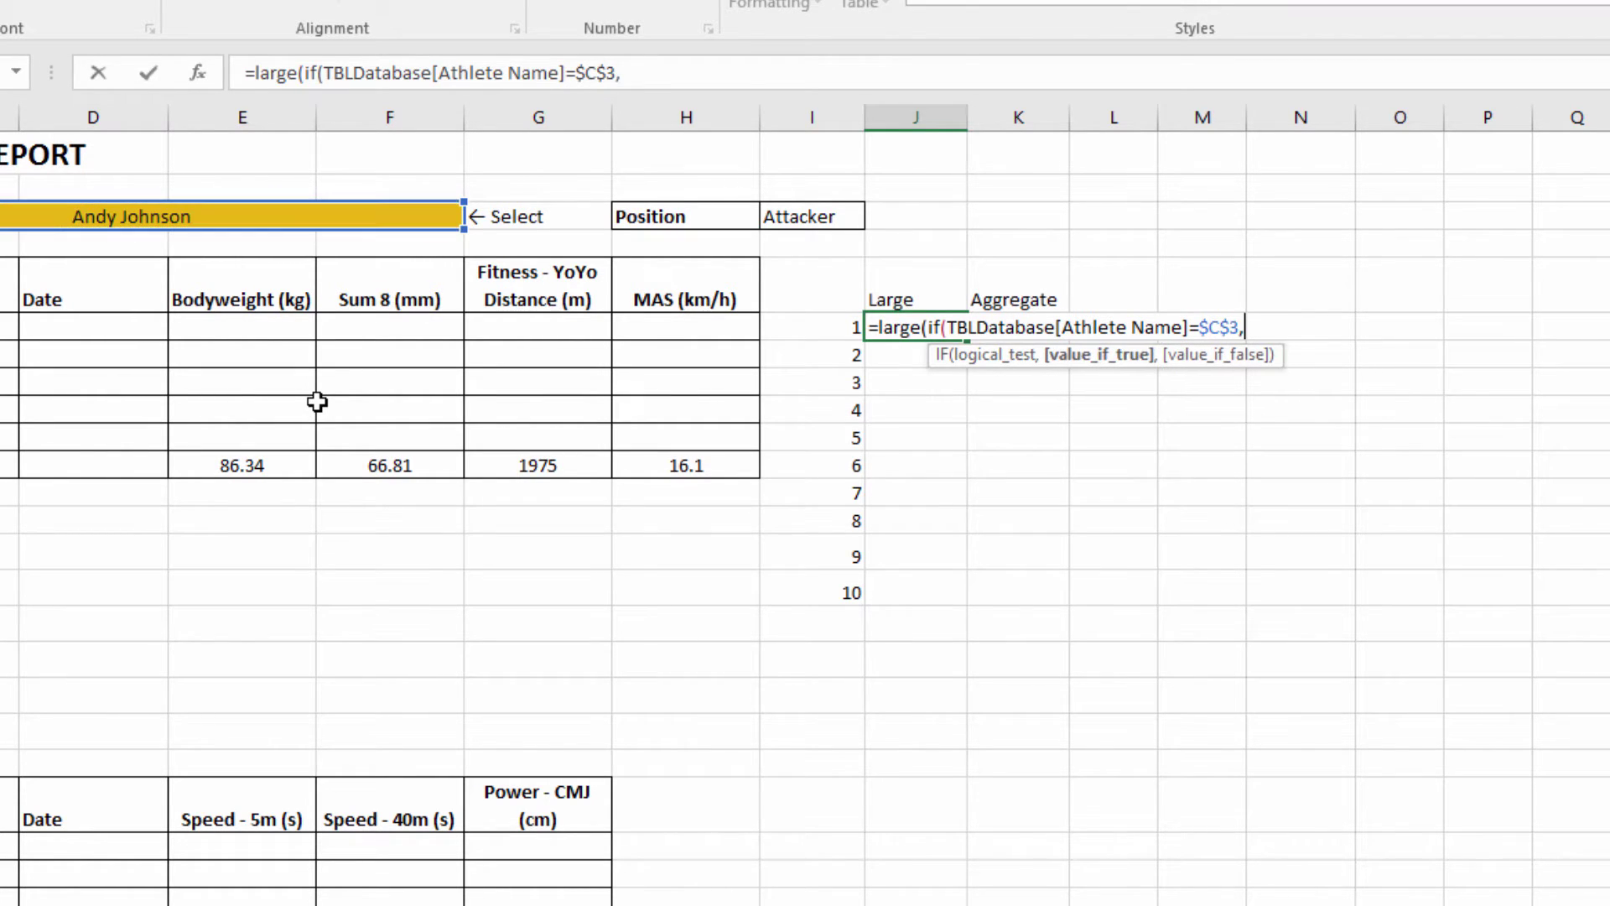
{"action": "type", "text": "row("}
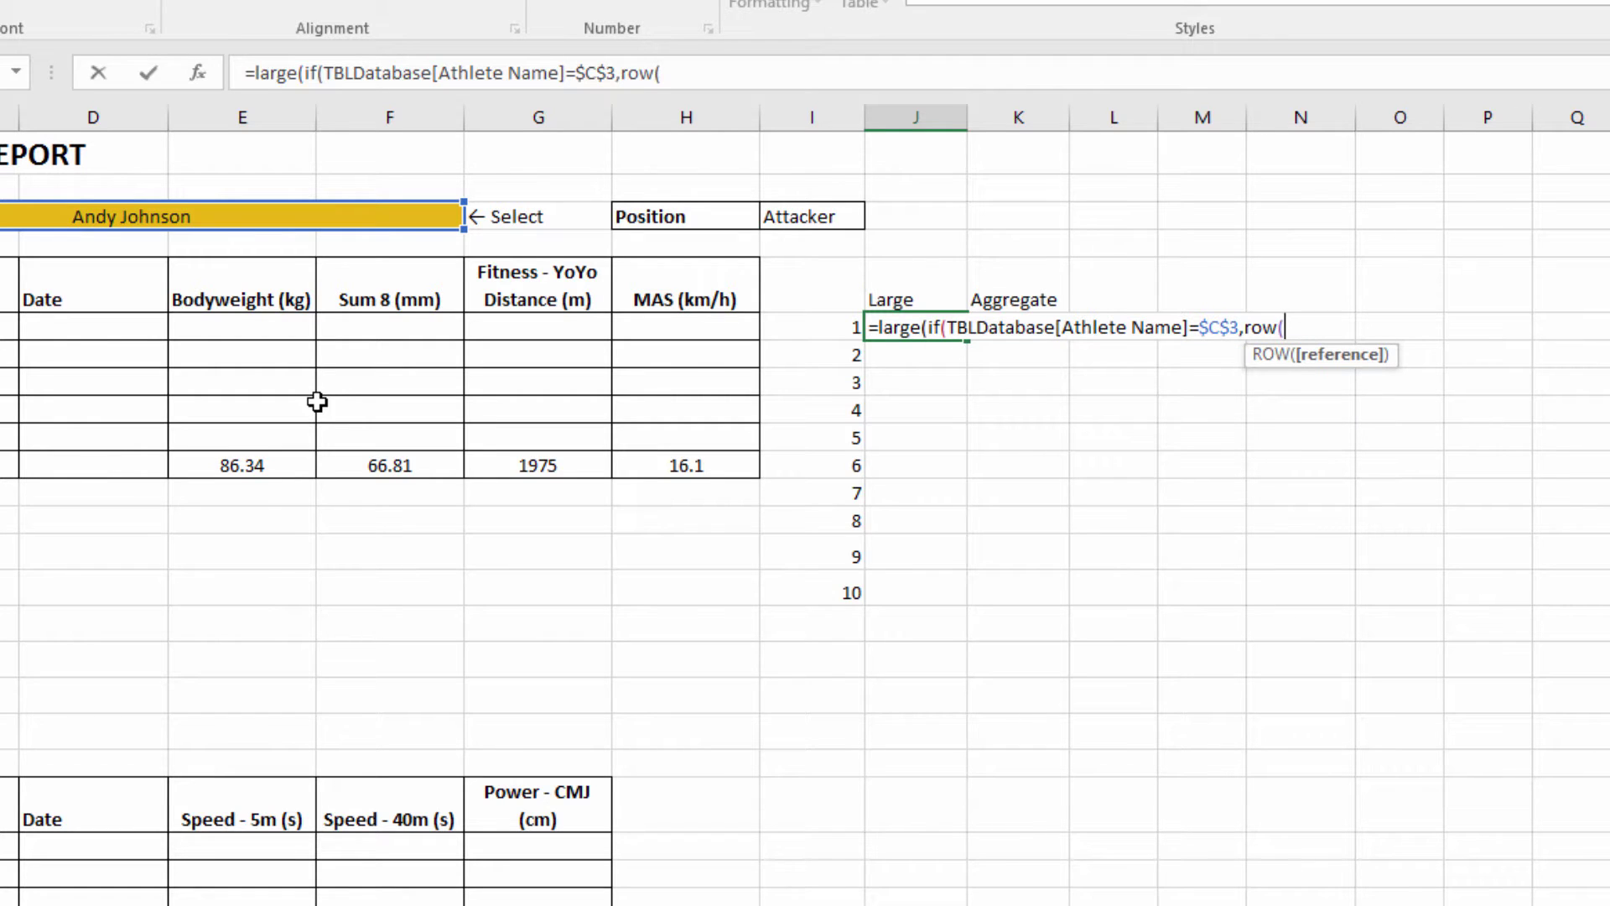
{"action": "type", "text": "tbl"}
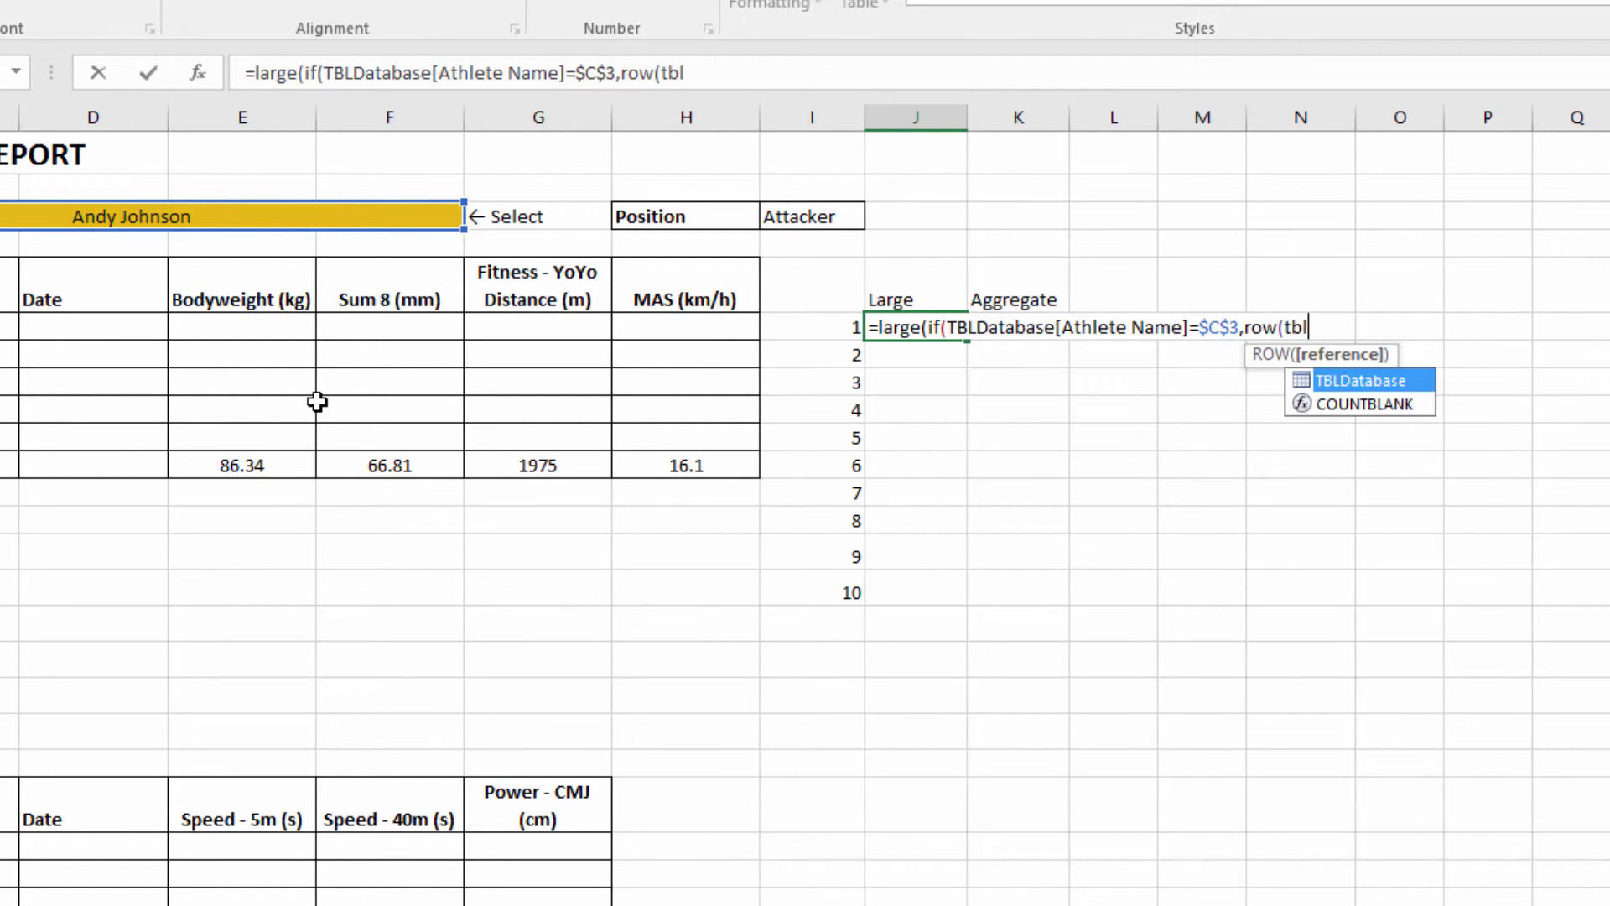
{"action": "key", "text": "Tab"}
{"action": "type", "text": "["}
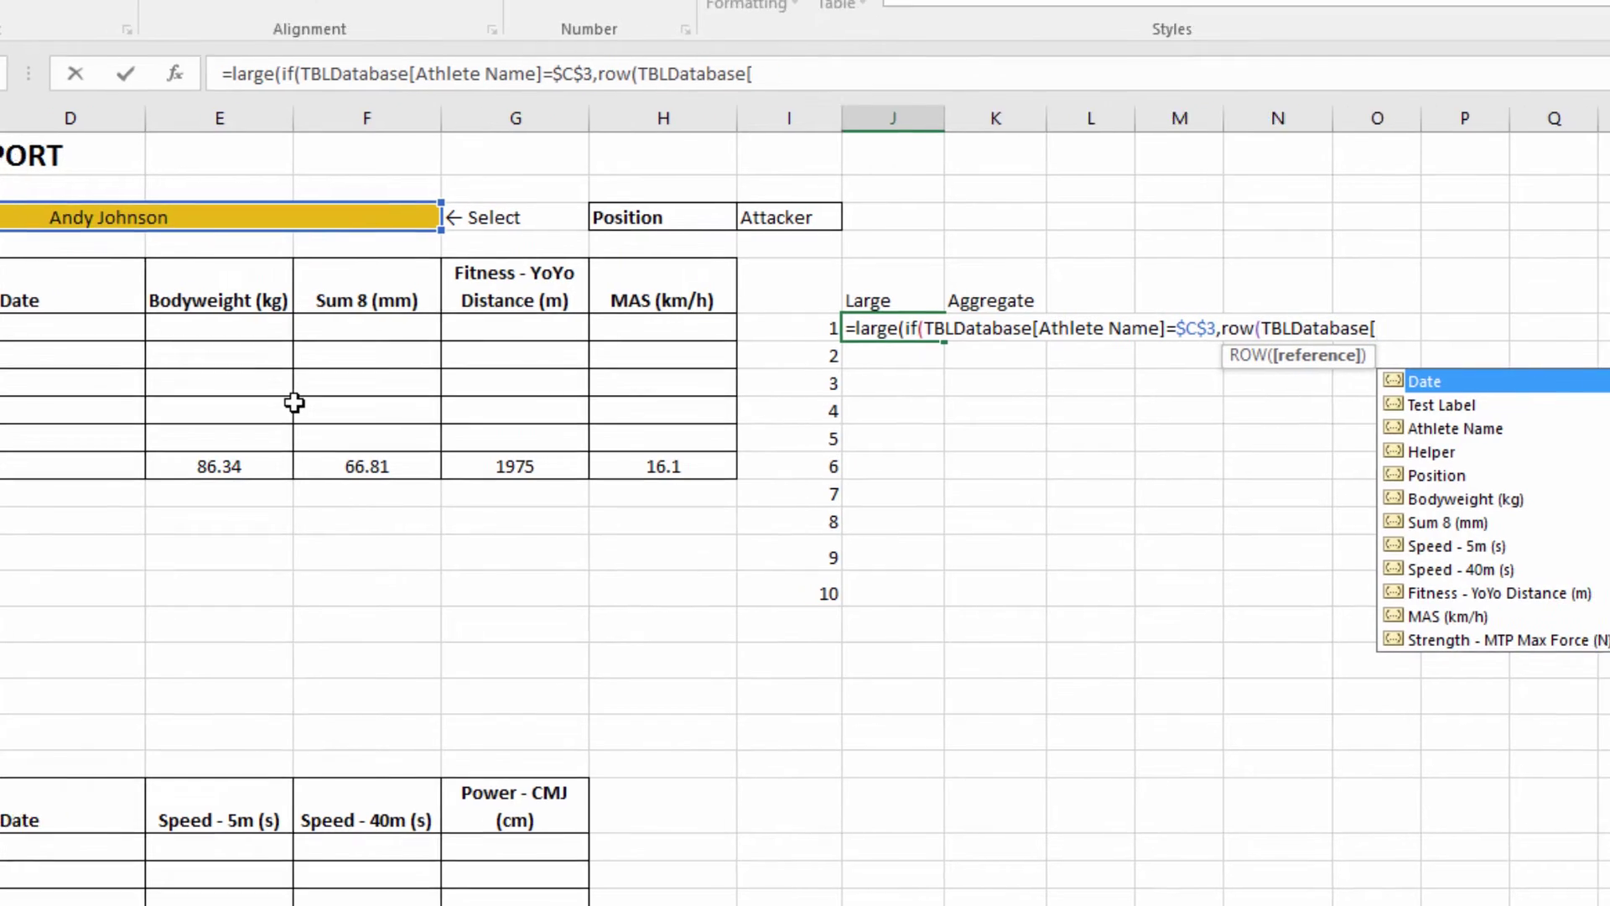
{"action": "key", "text": "Down"}
{"action": "key", "text": "Down"}
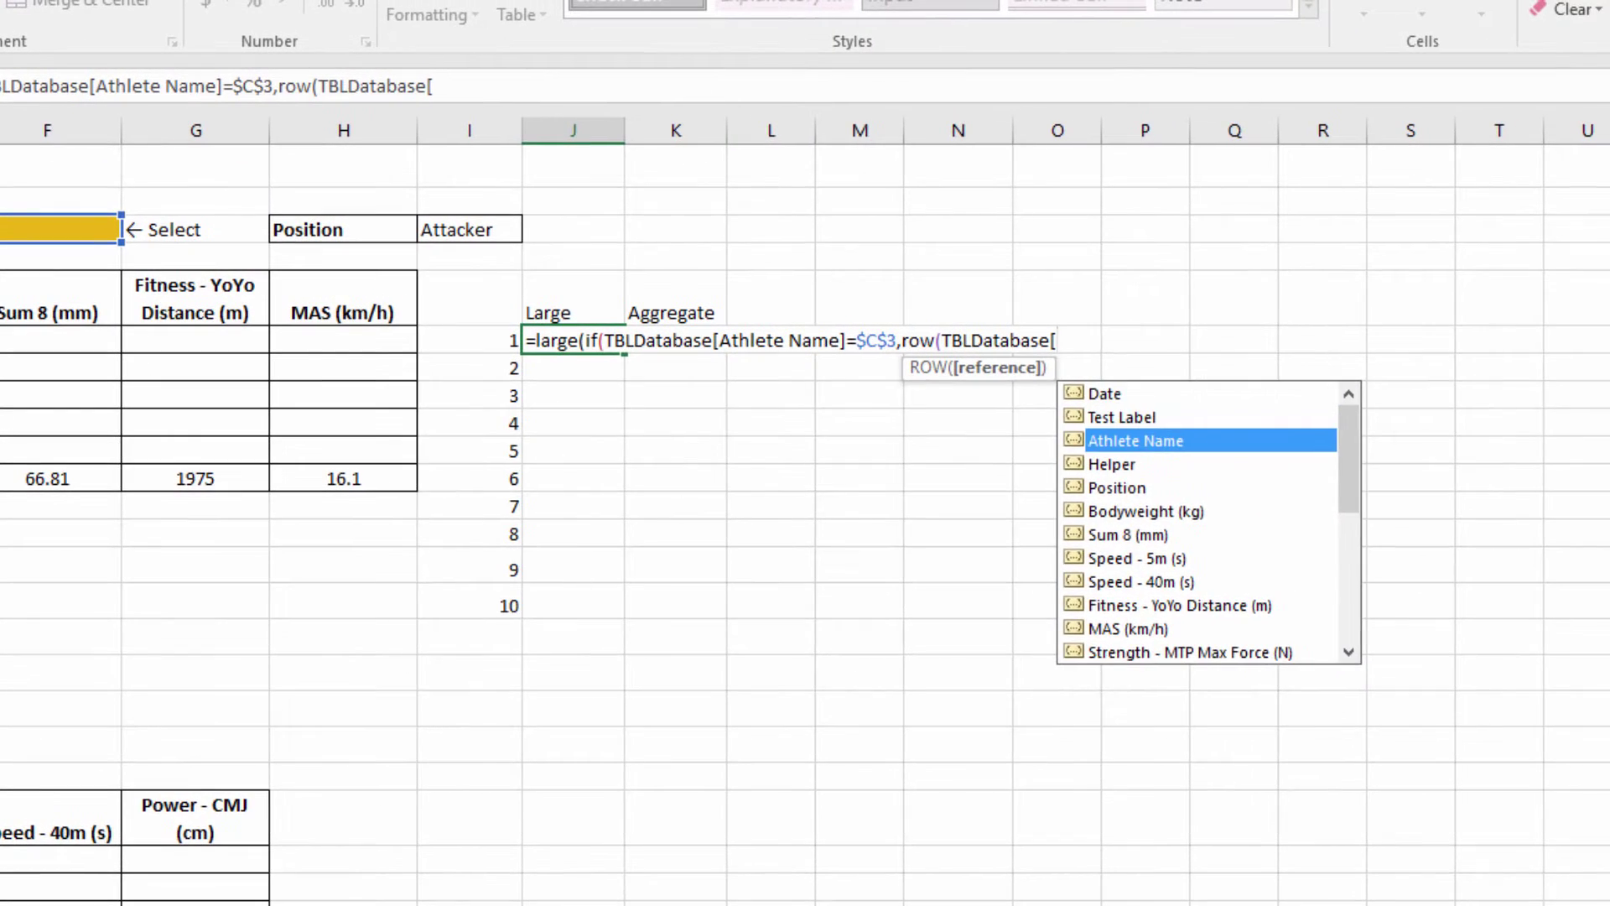
{"action": "key", "text": "Tab"}
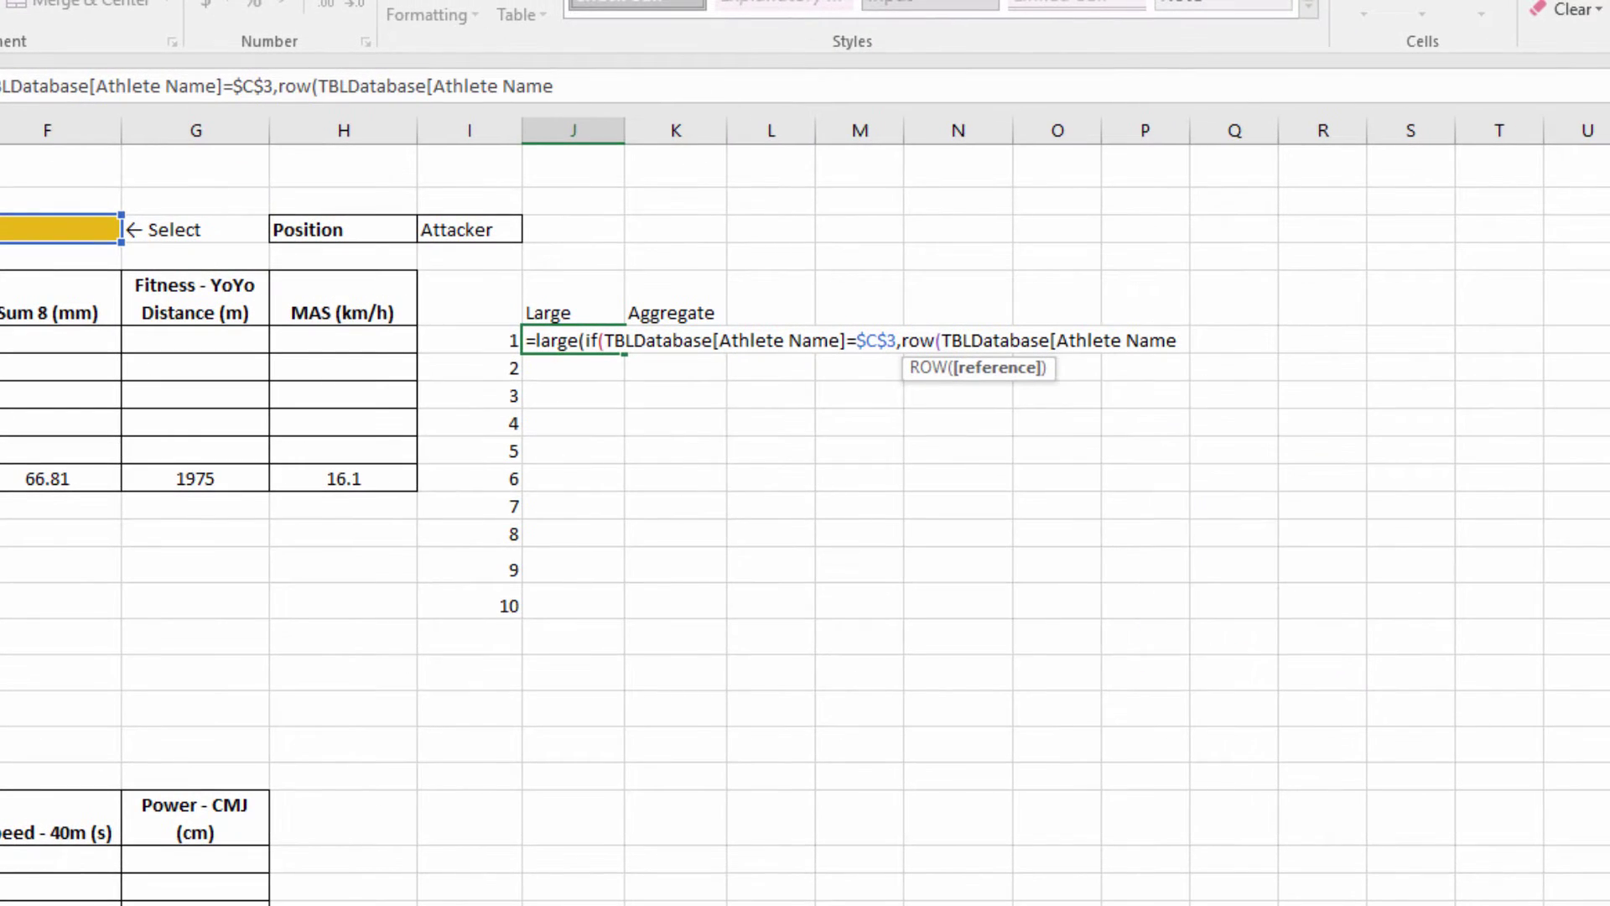
{"action": "type", "text": "])"}
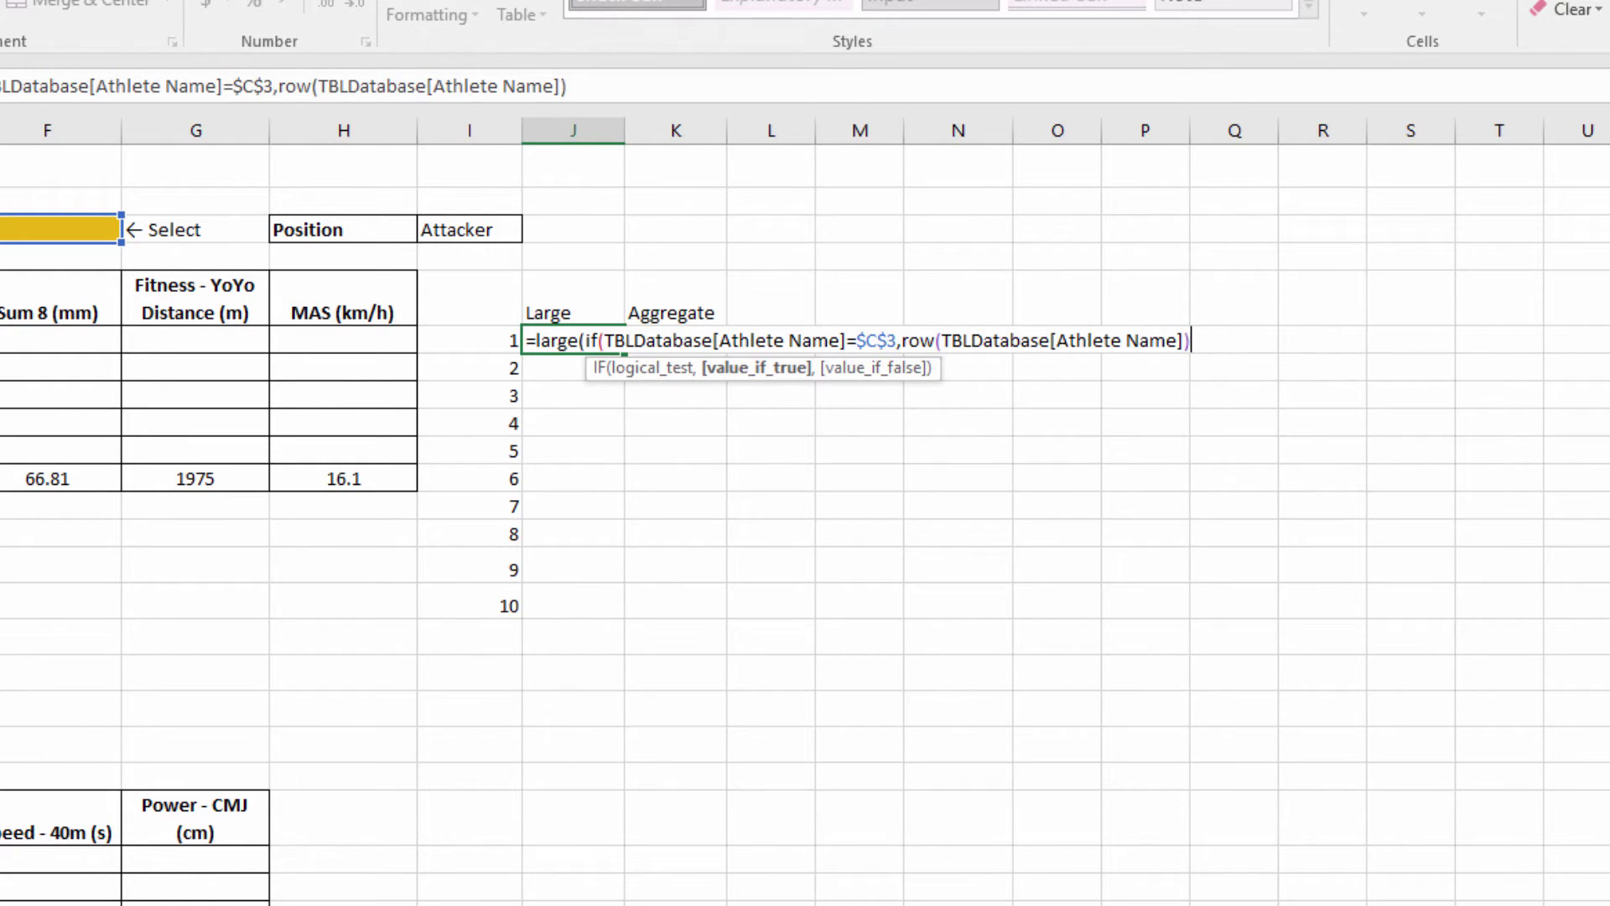
{"action": "type", "text": "-7"}
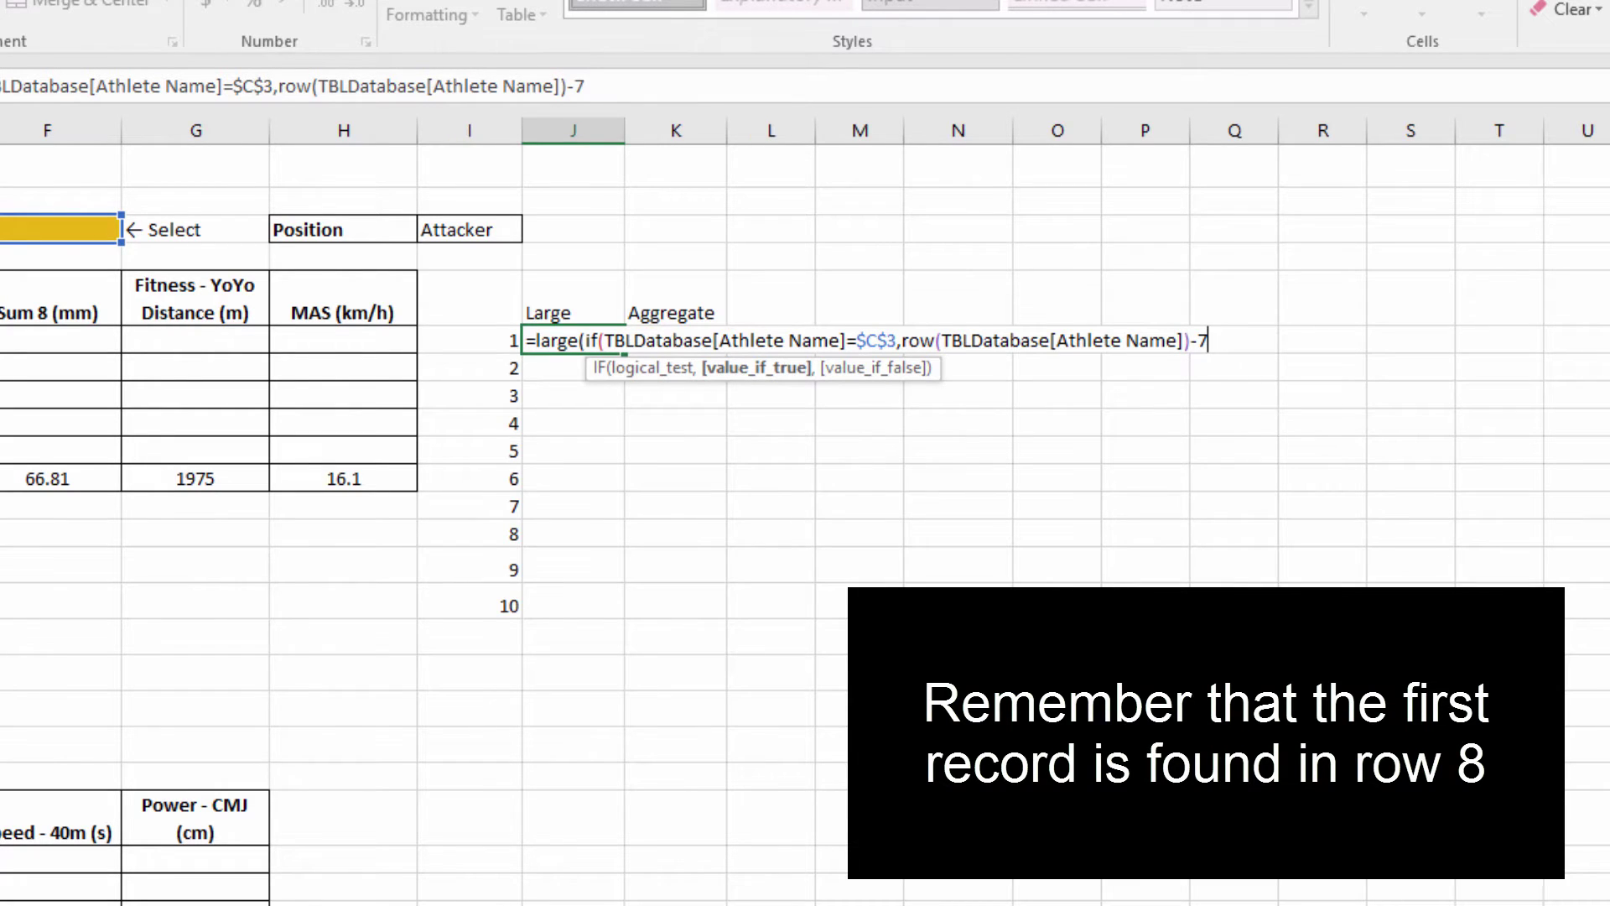
{"action": "type", "text": ")"}
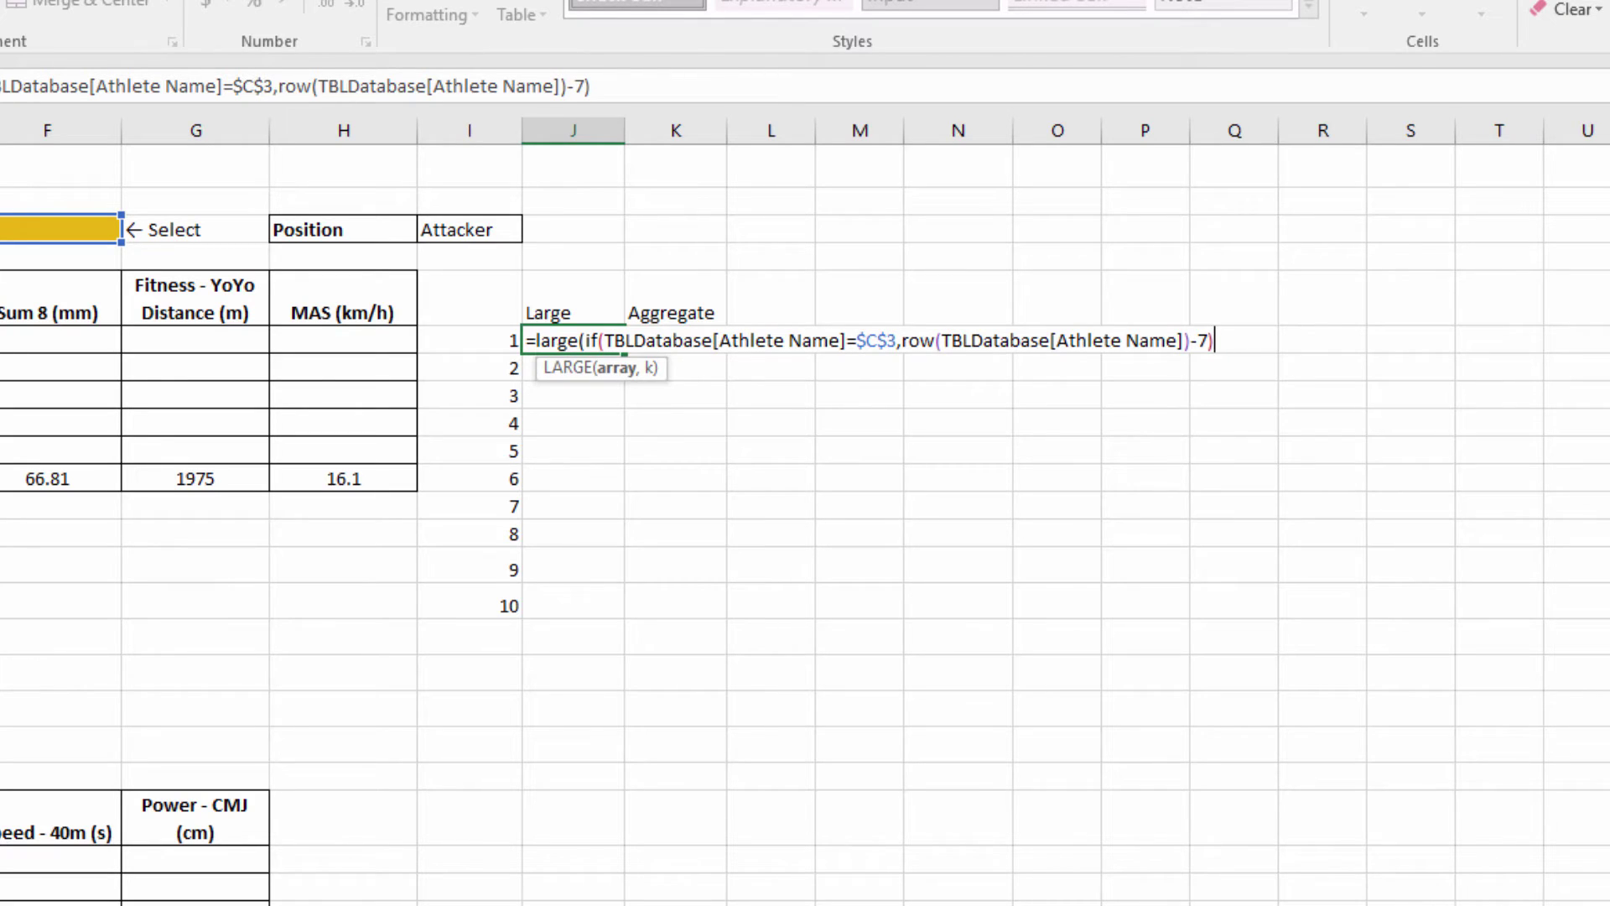
{"action": "type", "text": ","}
{"action": "left_click", "coordinate": [500, 339]}
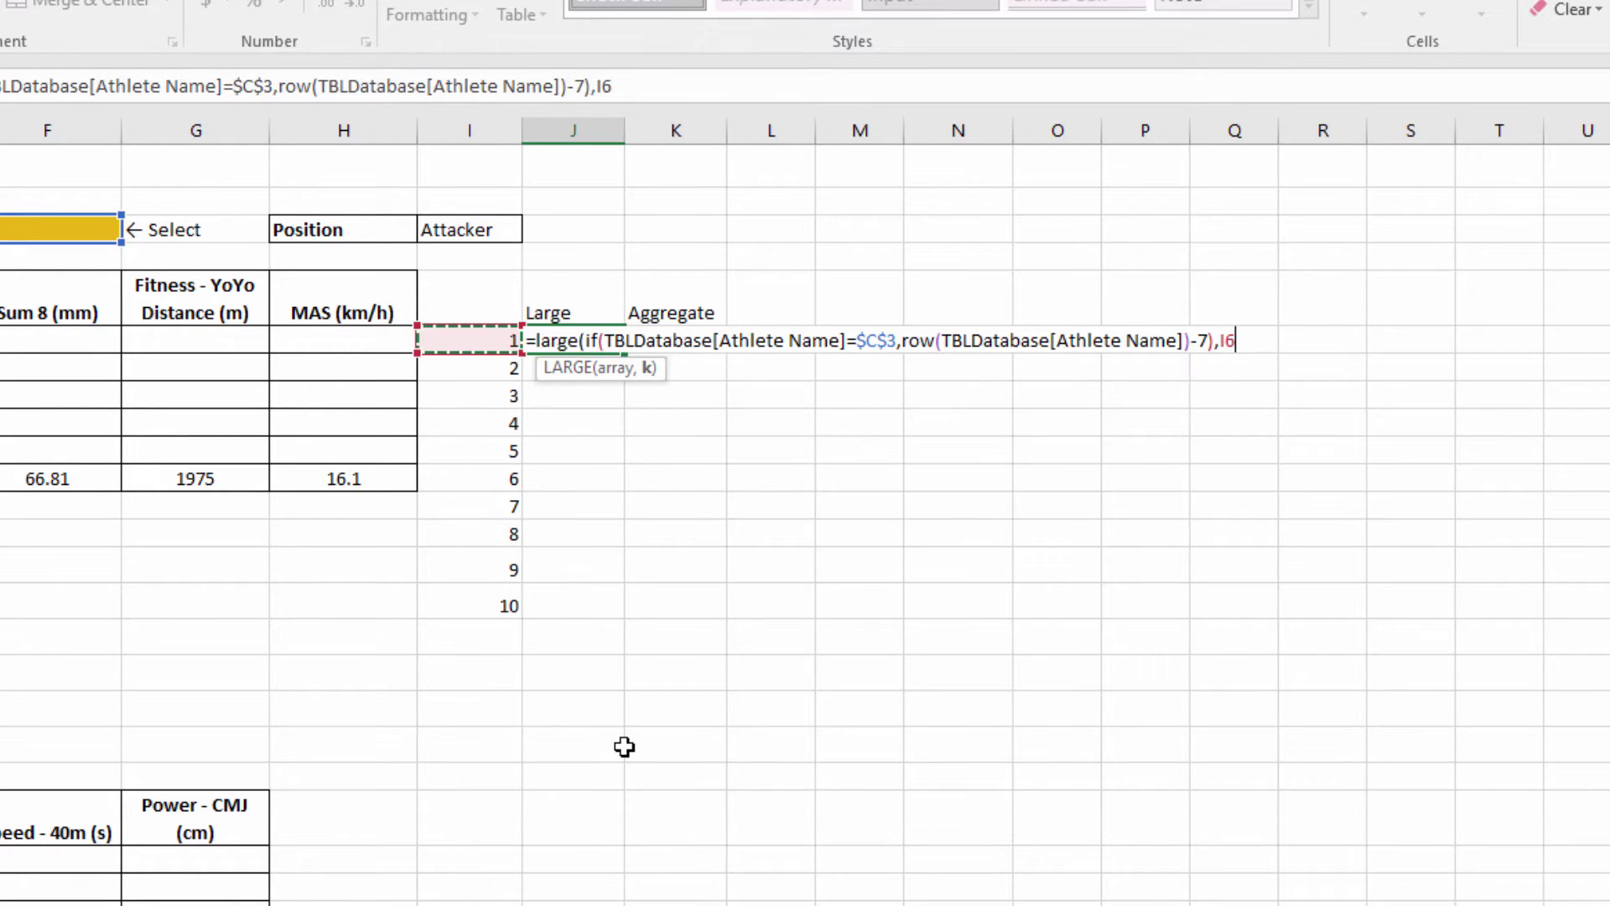
{"action": "type", "text": ")"}
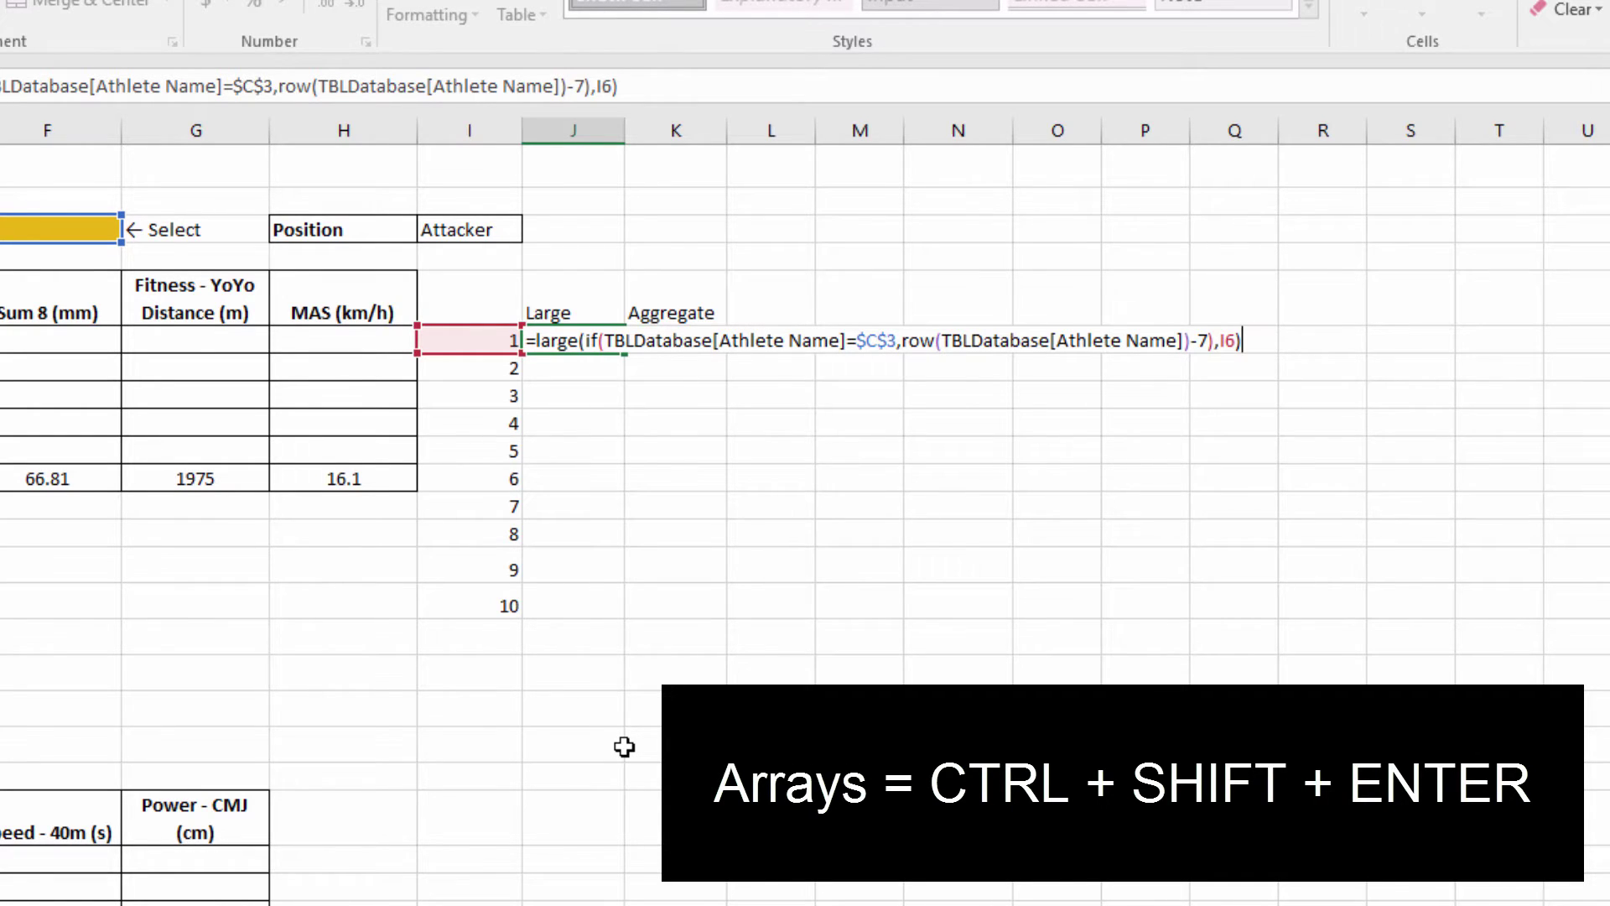
{"action": "key", "text": "ctrl+shift+Return"}
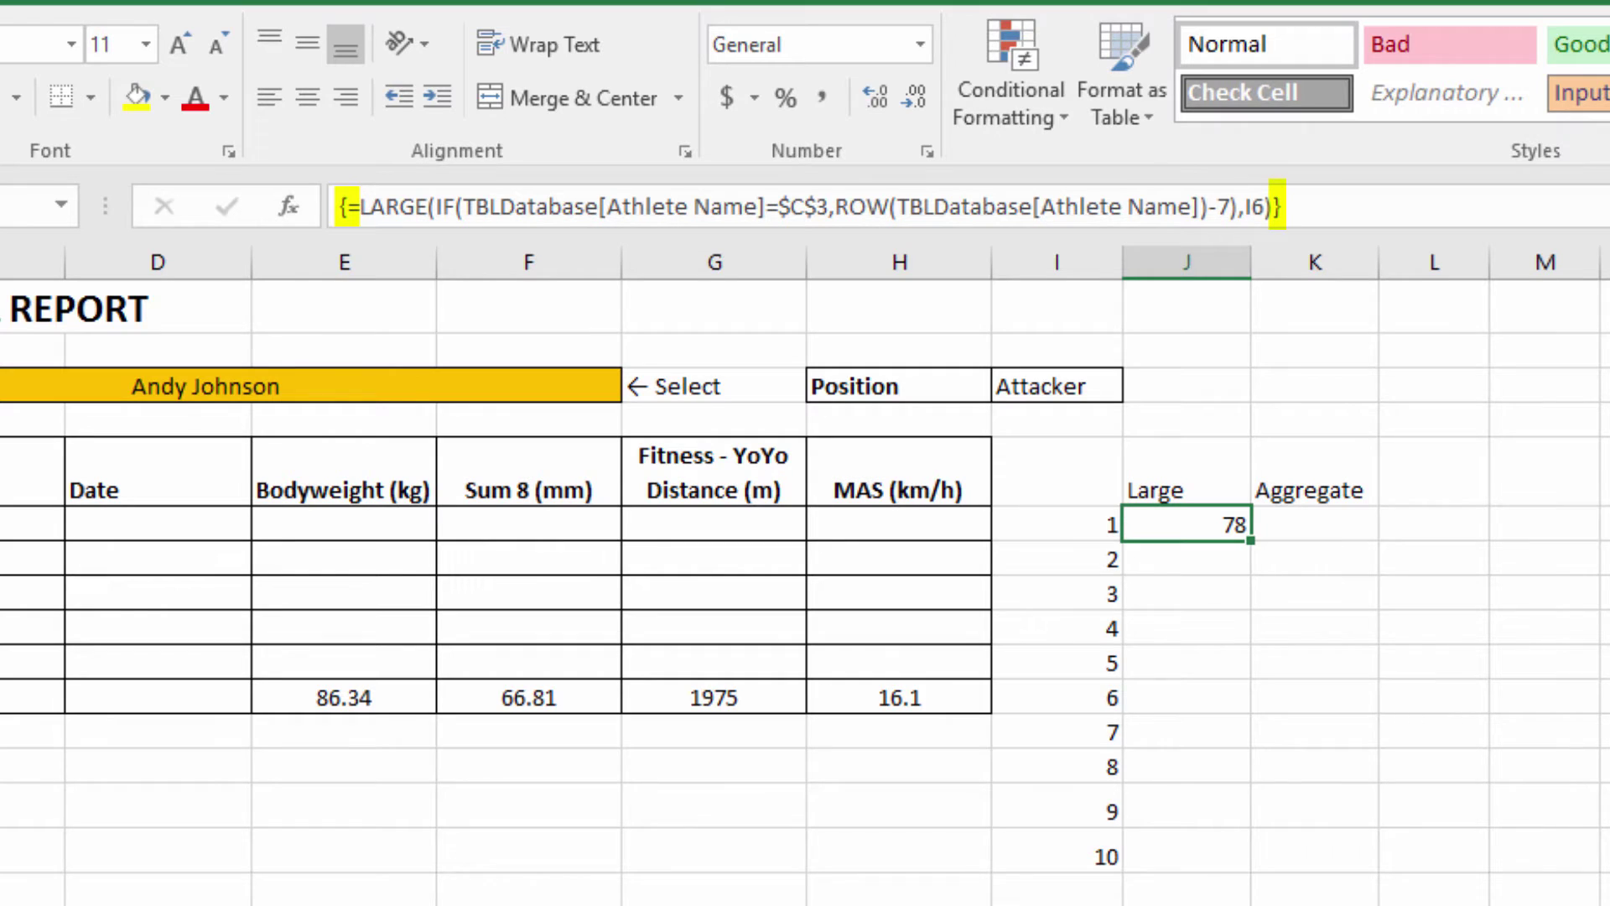
{"action": "double_click", "coordinate": [1246, 543]}
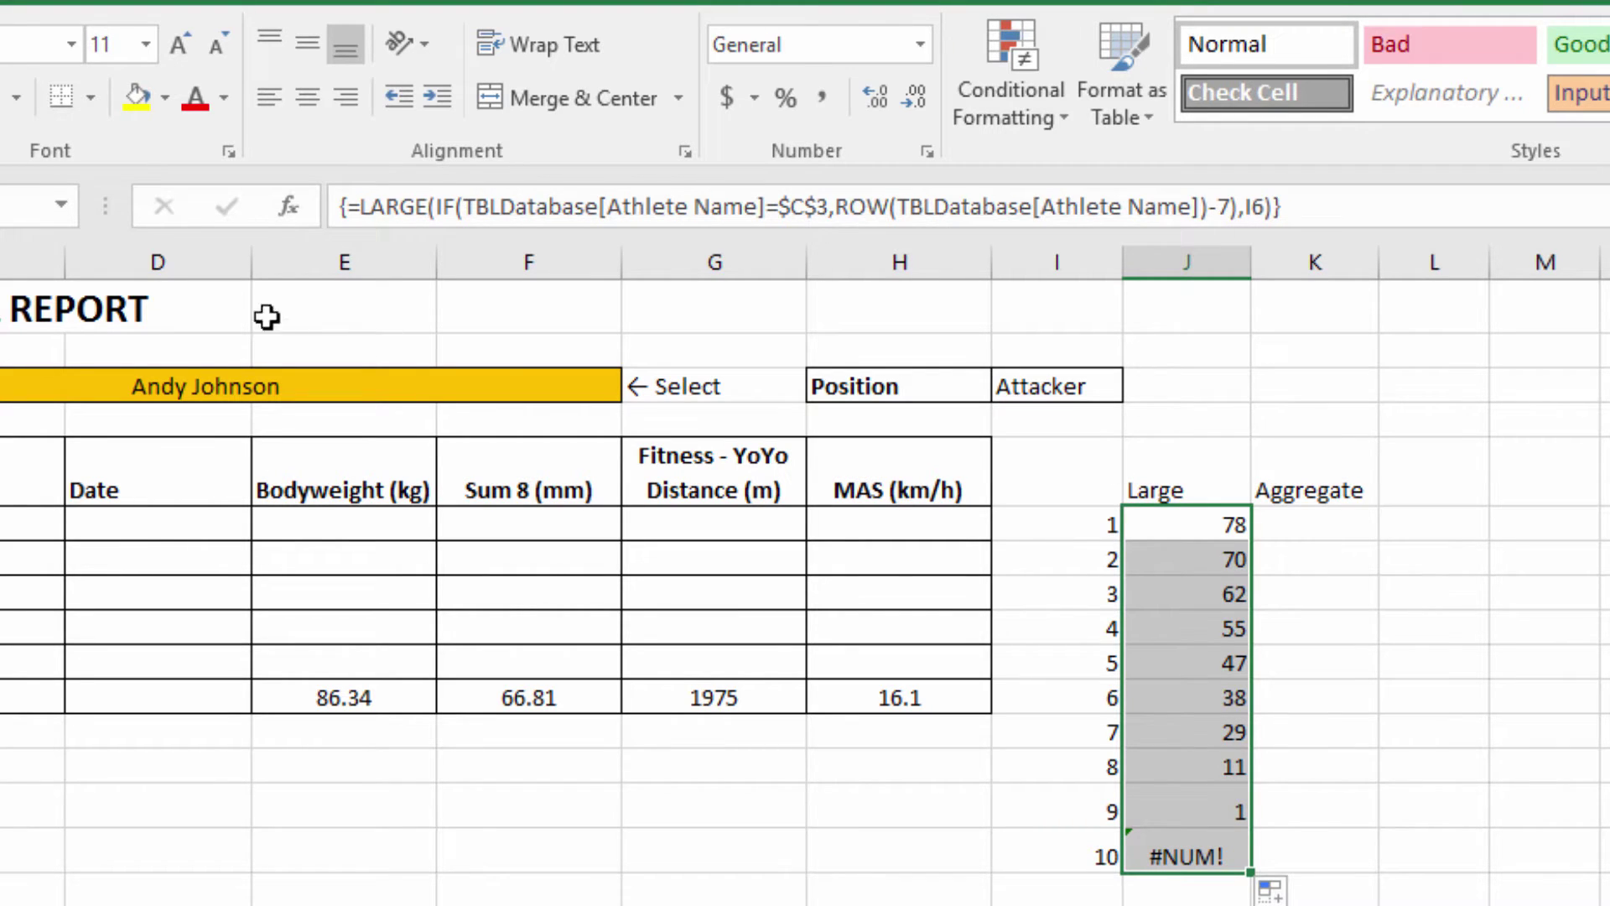
{"action": "left_click", "coordinate": [248, 388]}
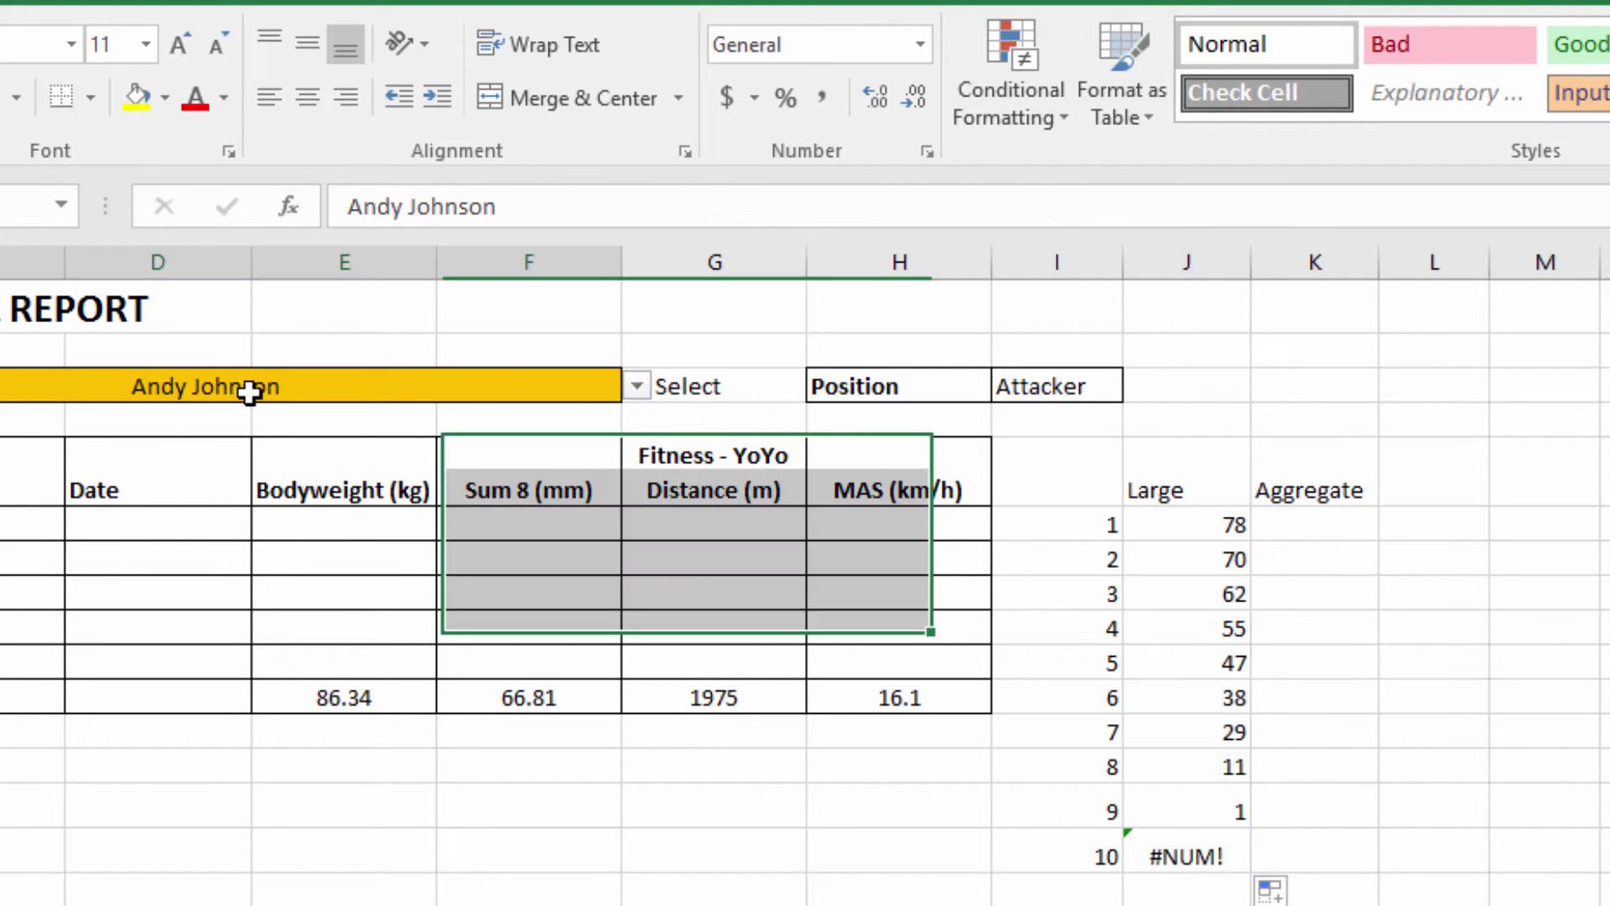
{"action": "left_click", "coordinate": [639, 387]}
{"action": "left_click", "coordinate": [566, 440]}
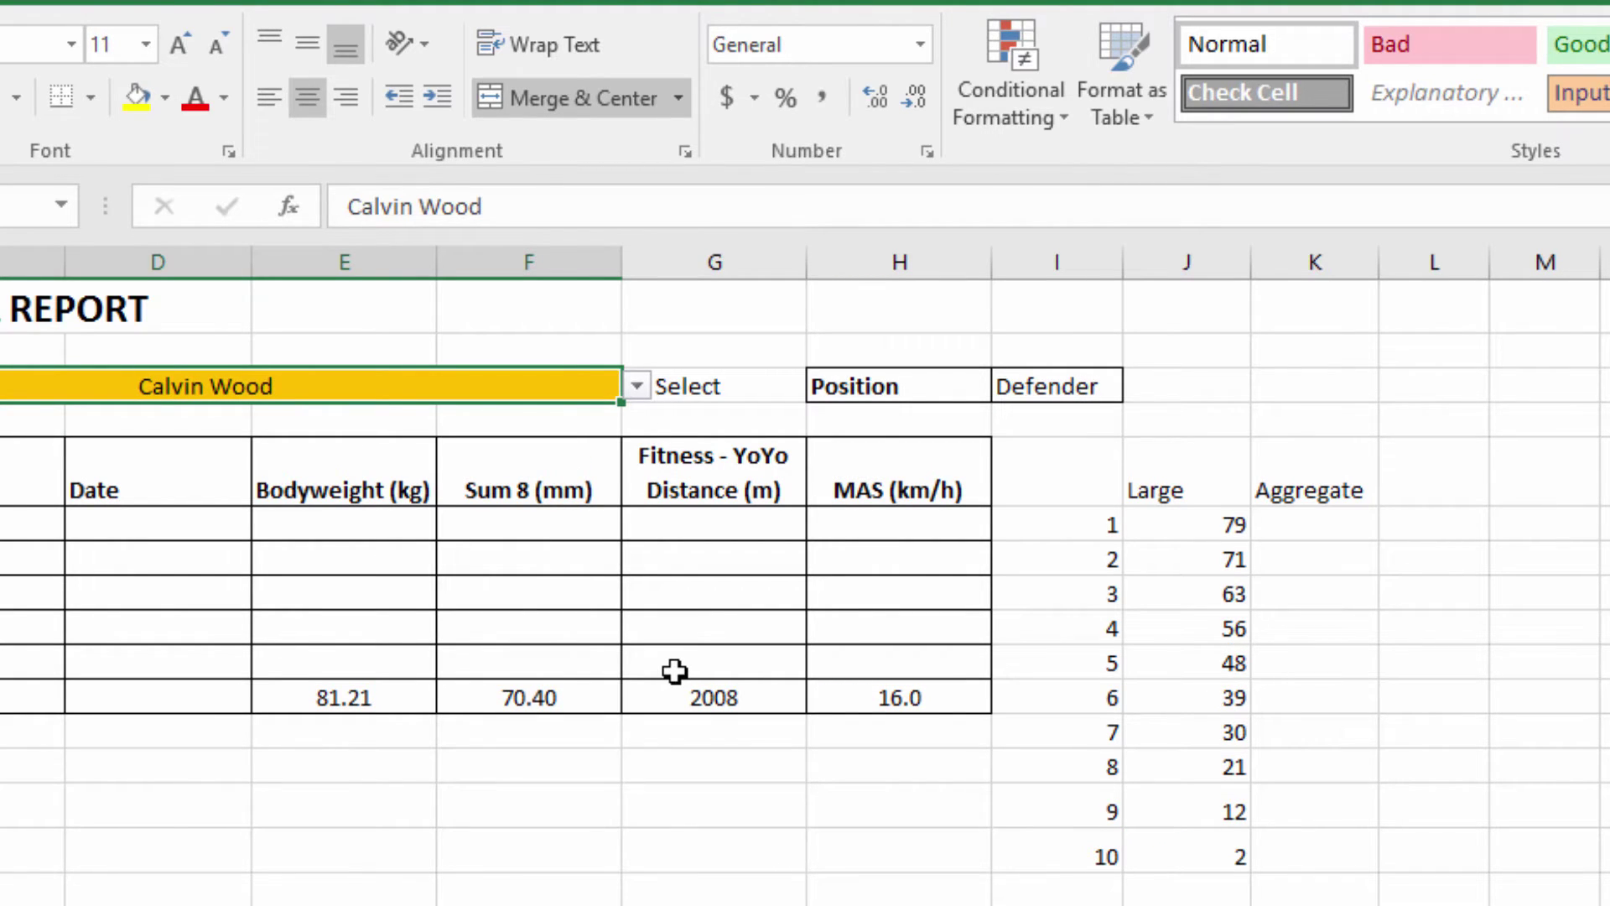
Wrap the J6 LARGE formula in IFERROR(...,""), commit it as an array, and fill down to J15.
{"action": "left_click", "coordinate": [1201, 518]}
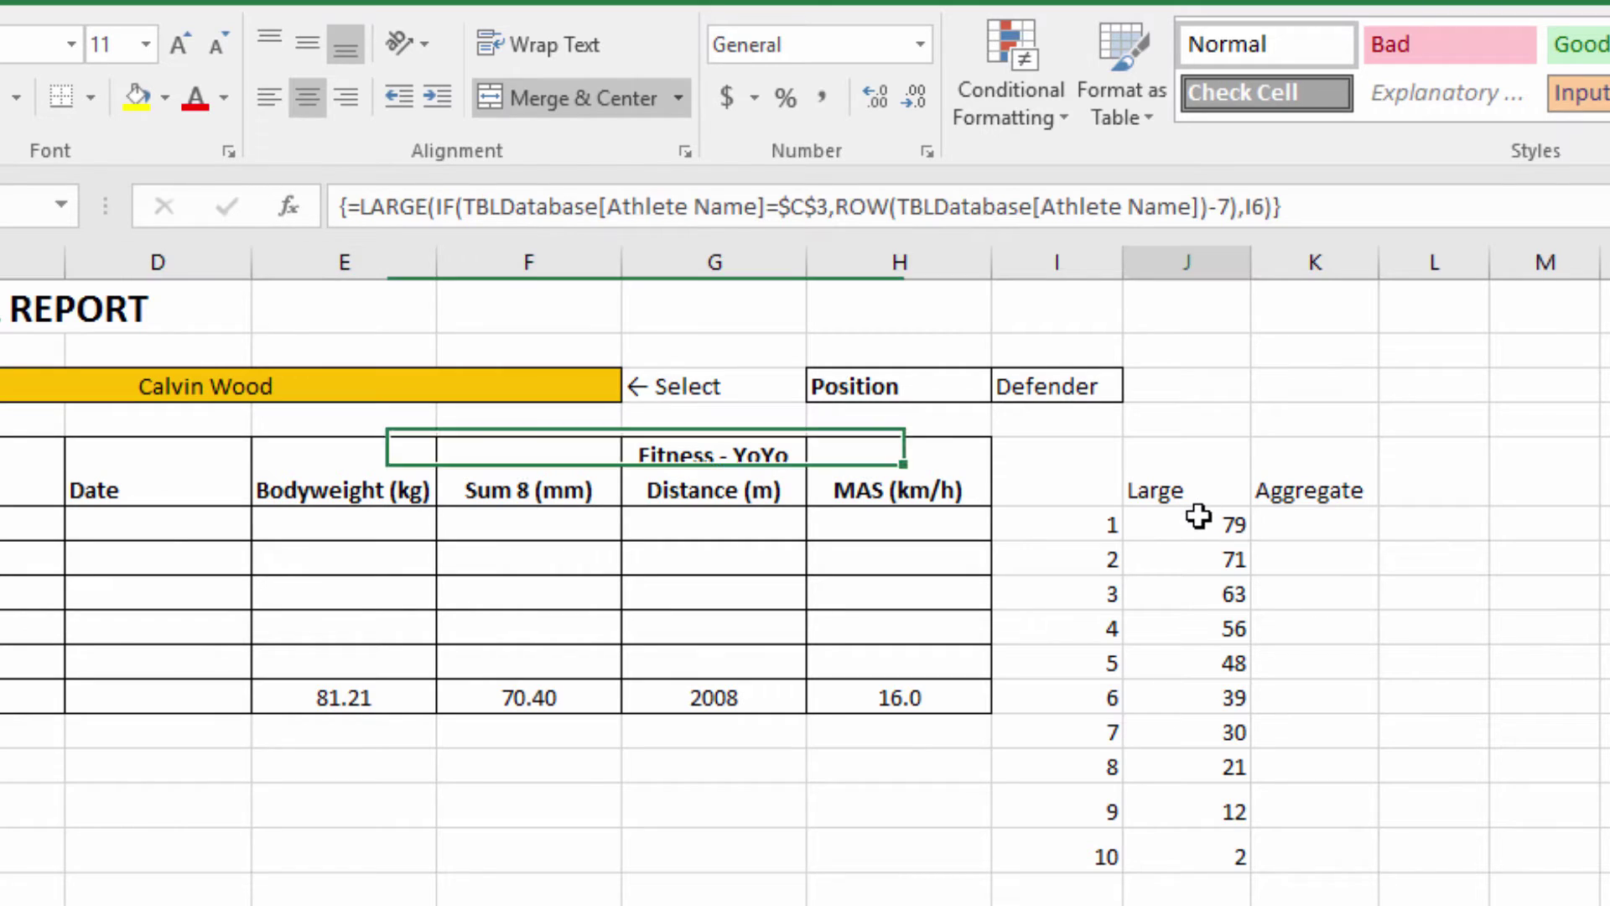
{"action": "left_click", "coordinate": [361, 206]}
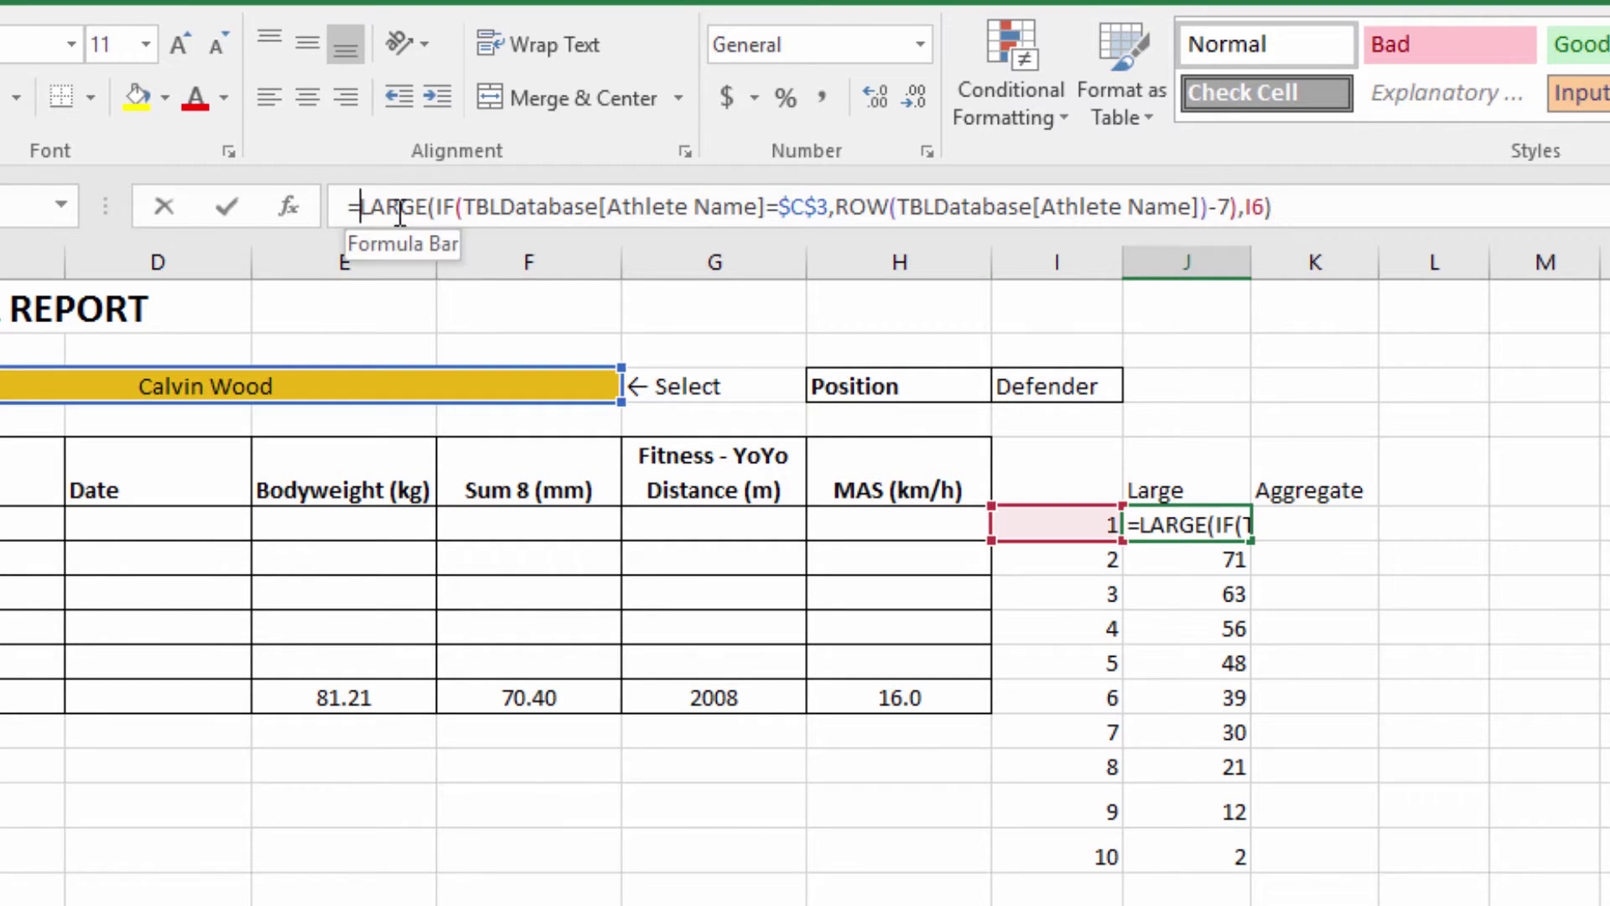
{"action": "type", "text": "iferror"}
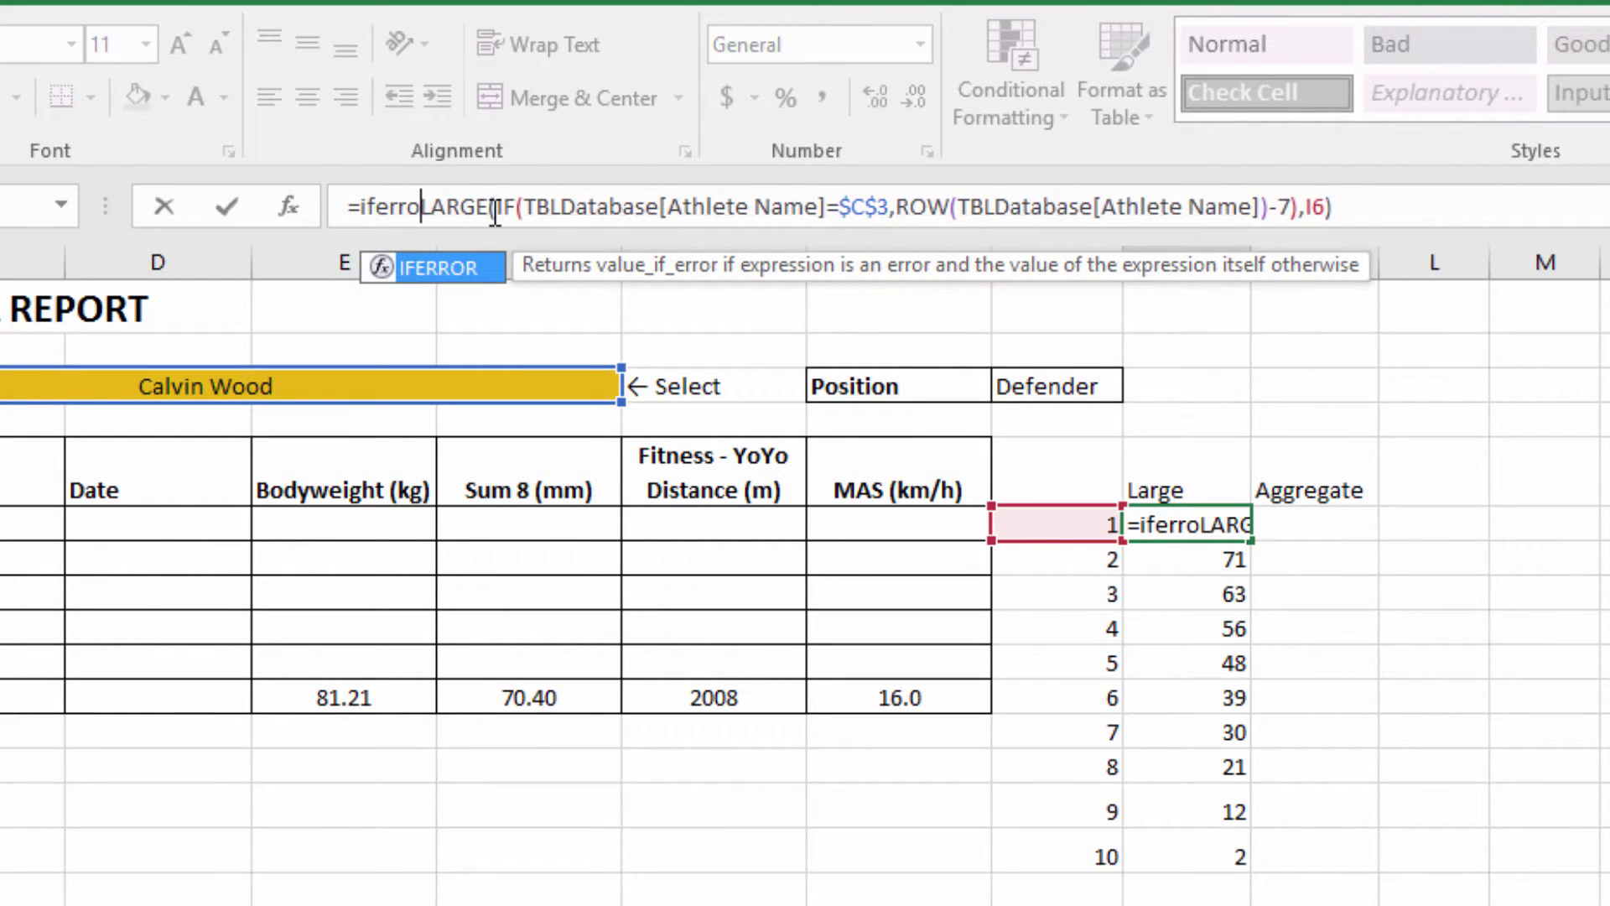
{"action": "type", "text": "("}
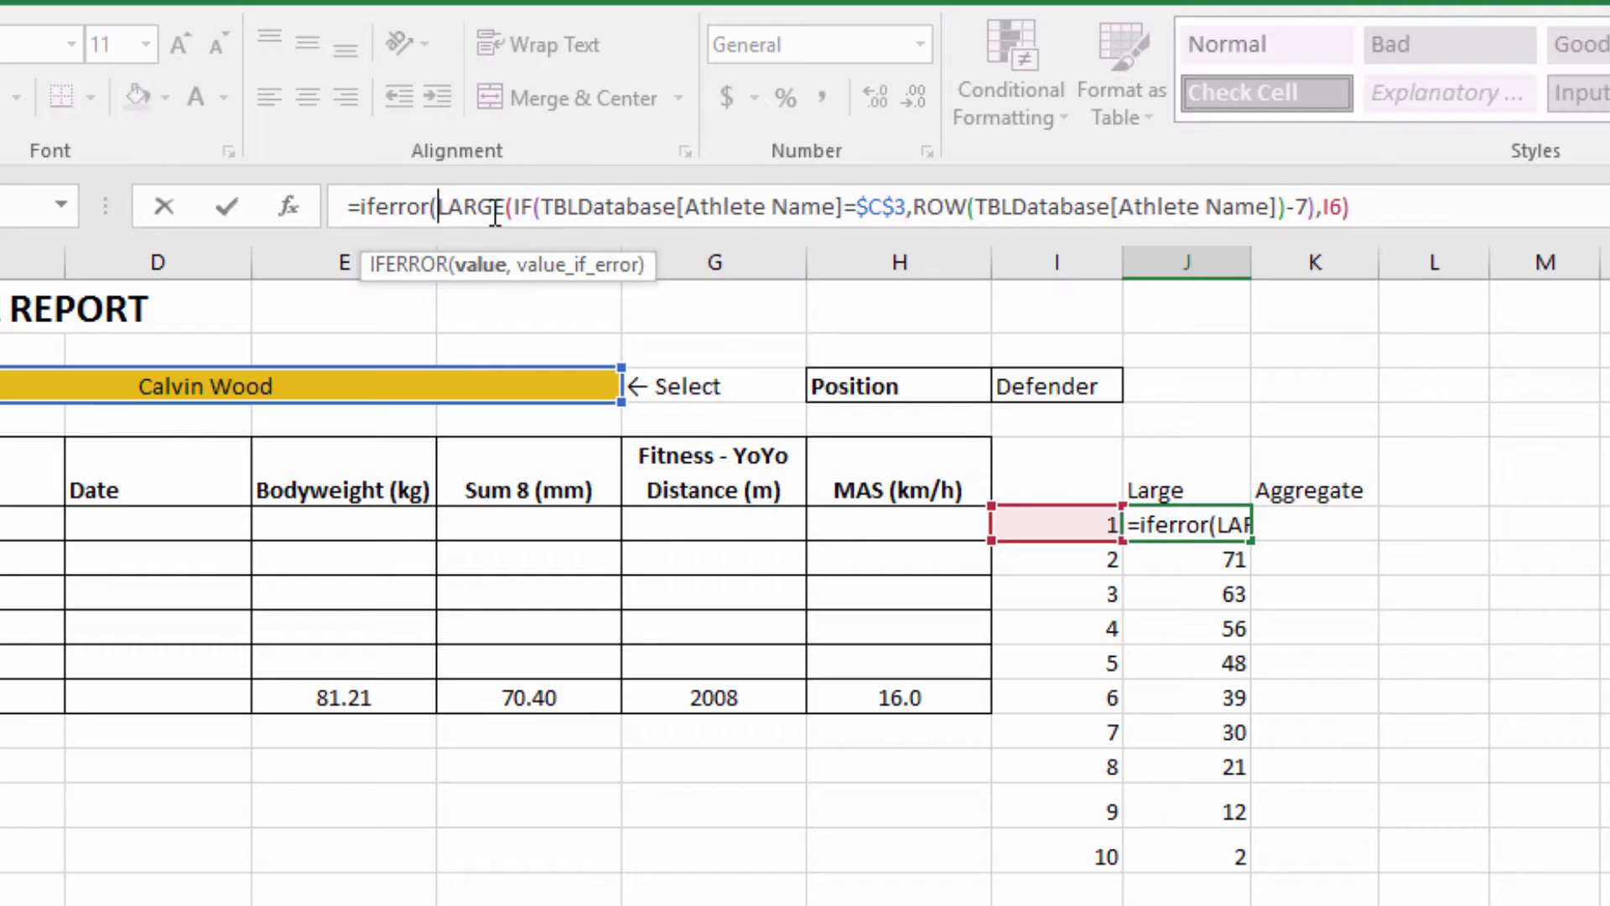
{"action": "left_click", "coordinate": [1424, 214]}
{"action": "type", "text": ","}
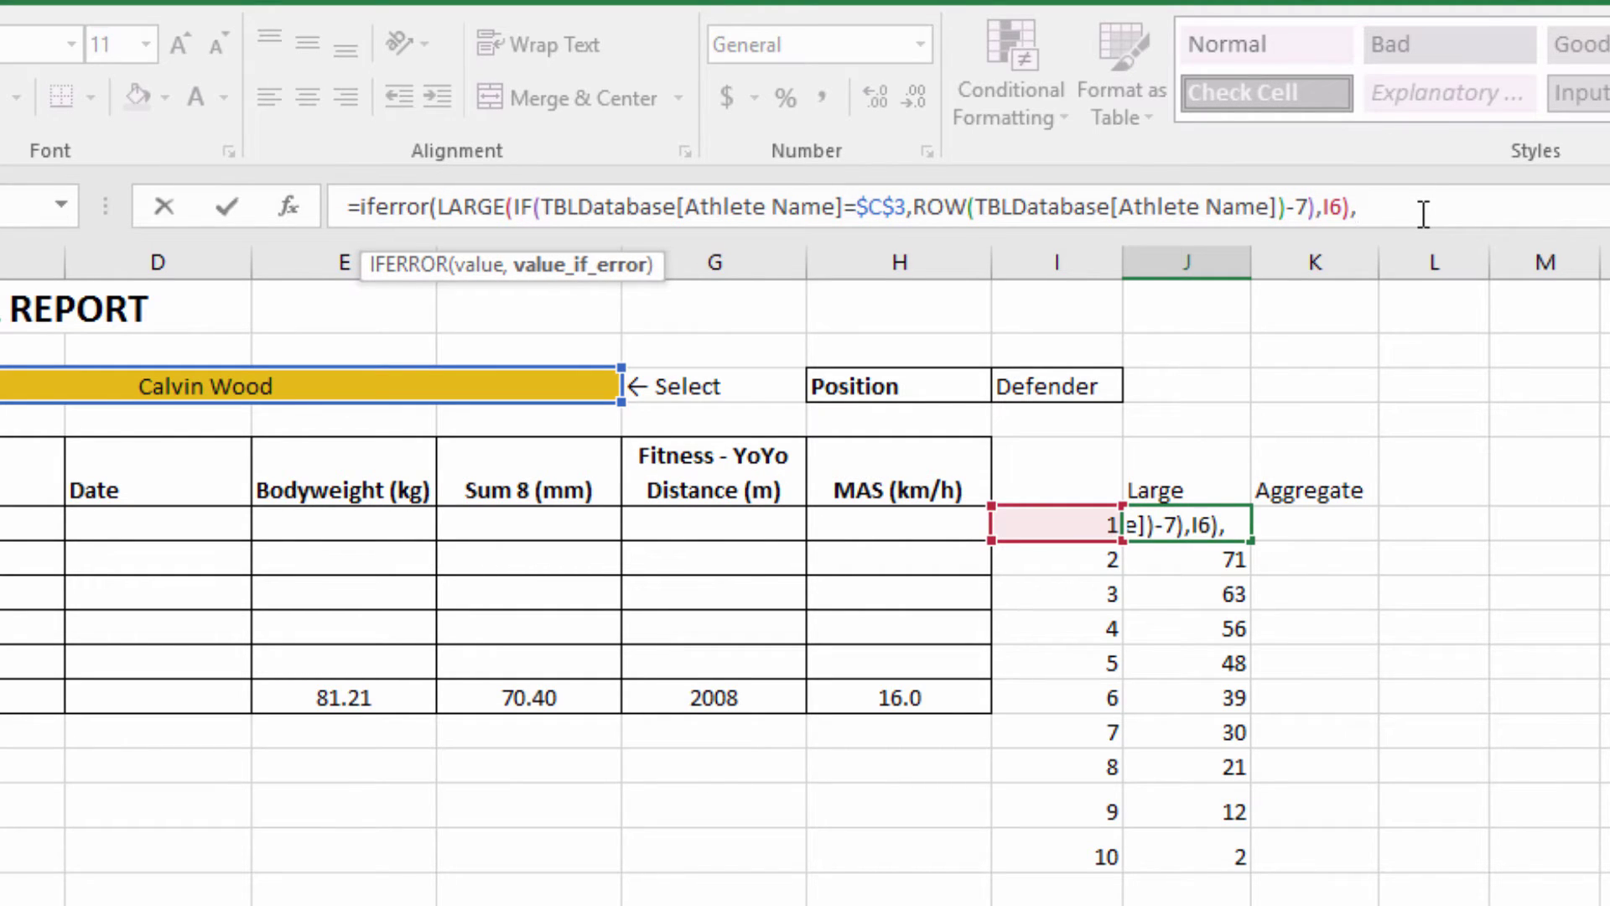
{"action": "type", "text": "\"\")"}
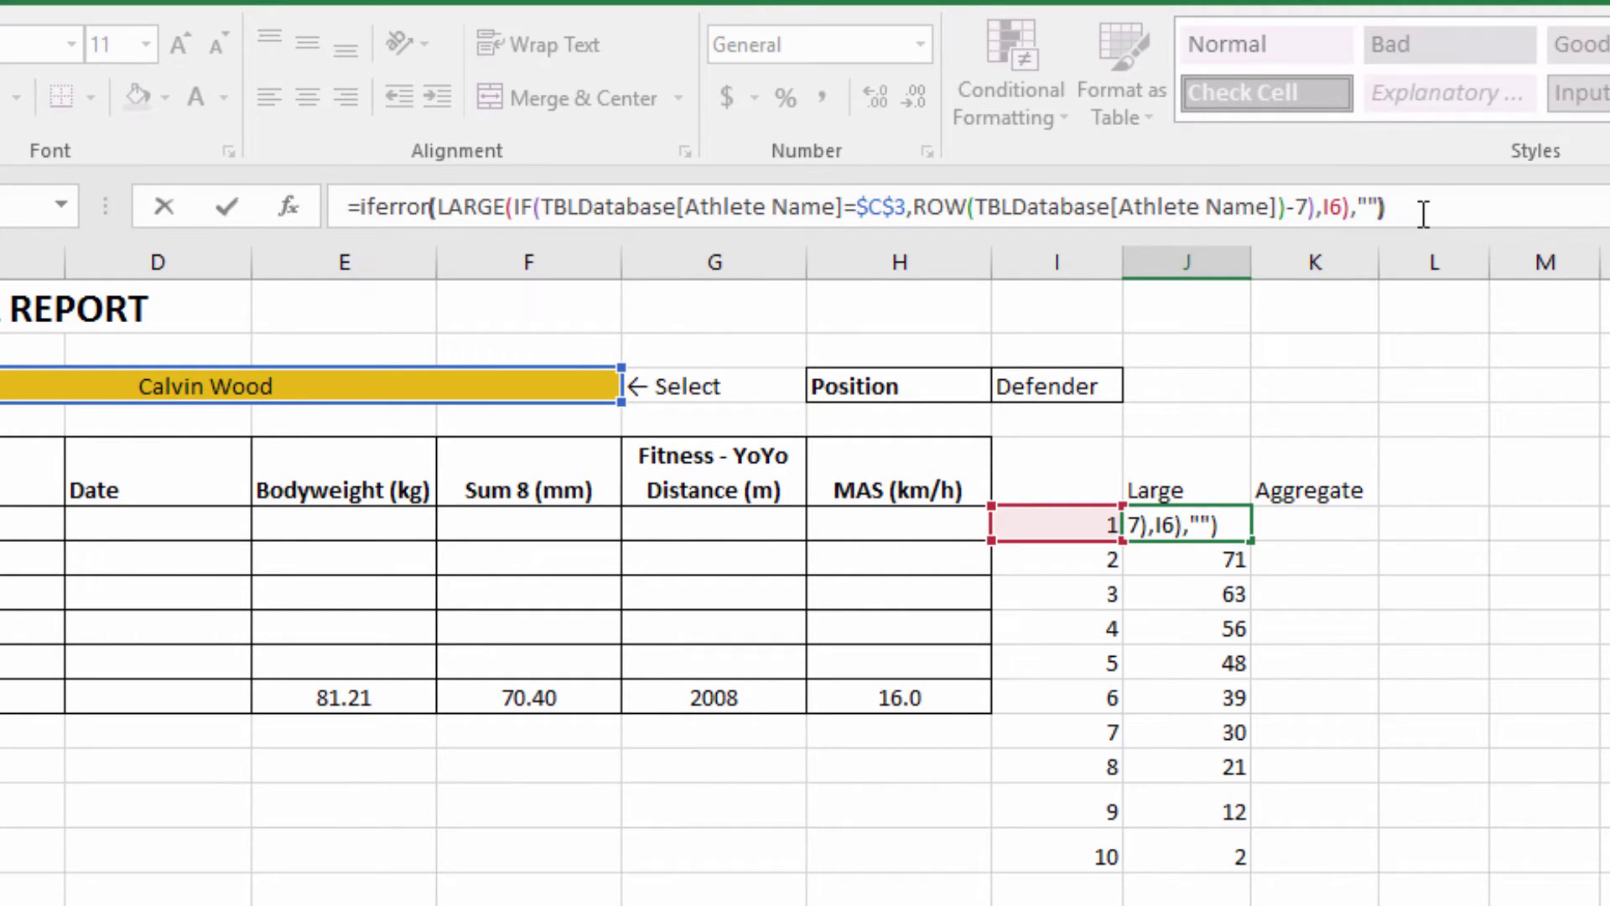
{"action": "key", "text": "ctrl+shift+Return"}
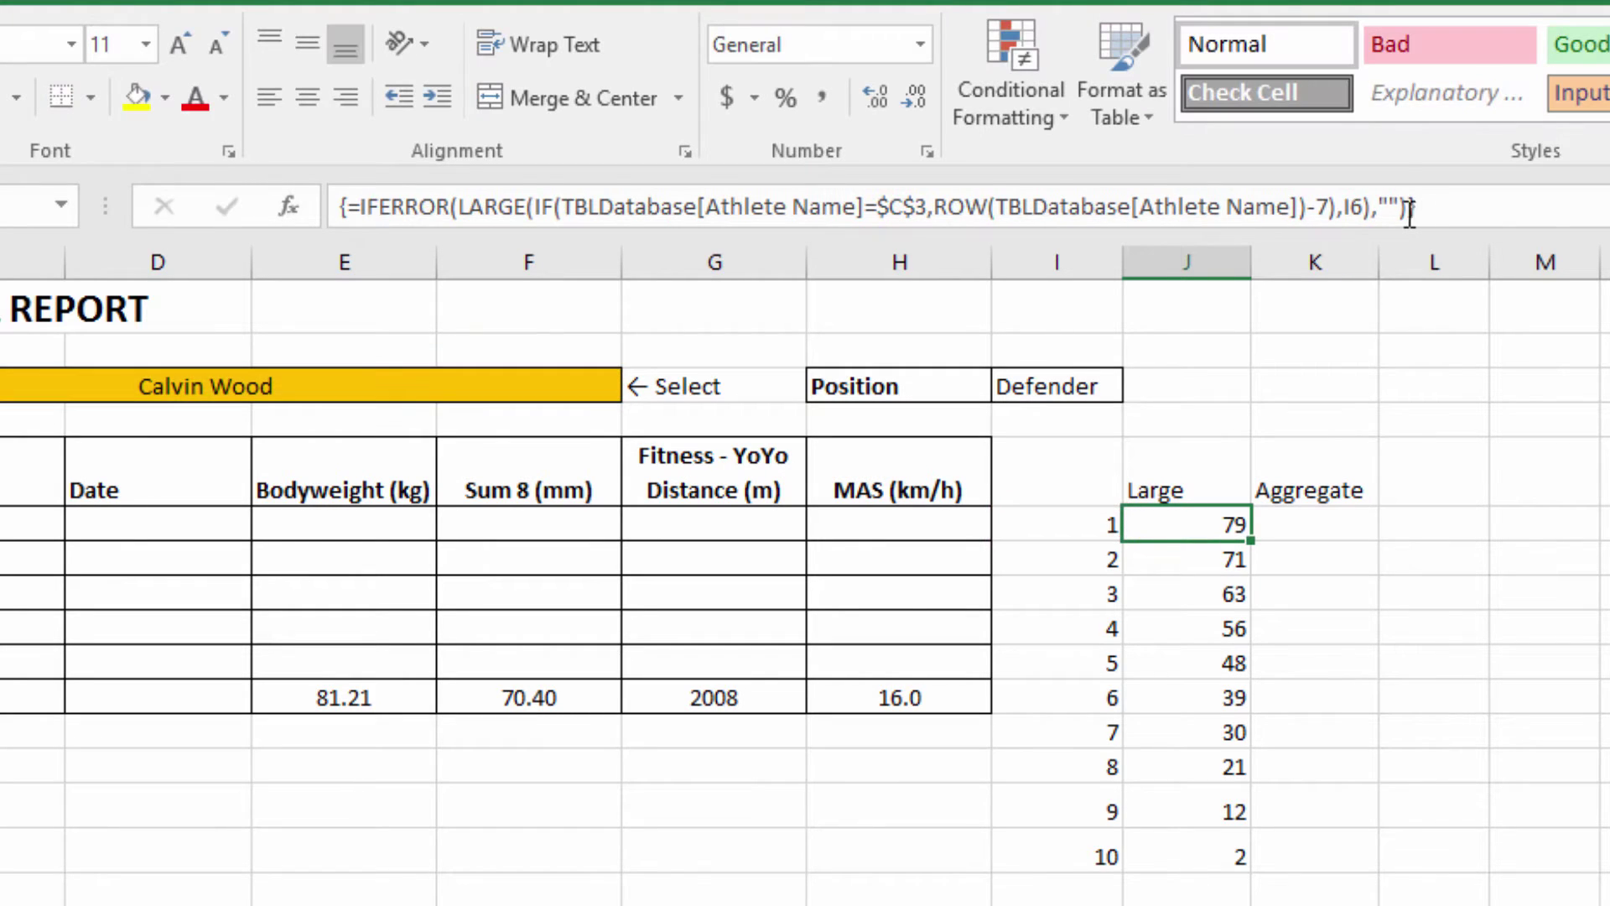
{"action": "double_click", "coordinate": [1250, 541]}
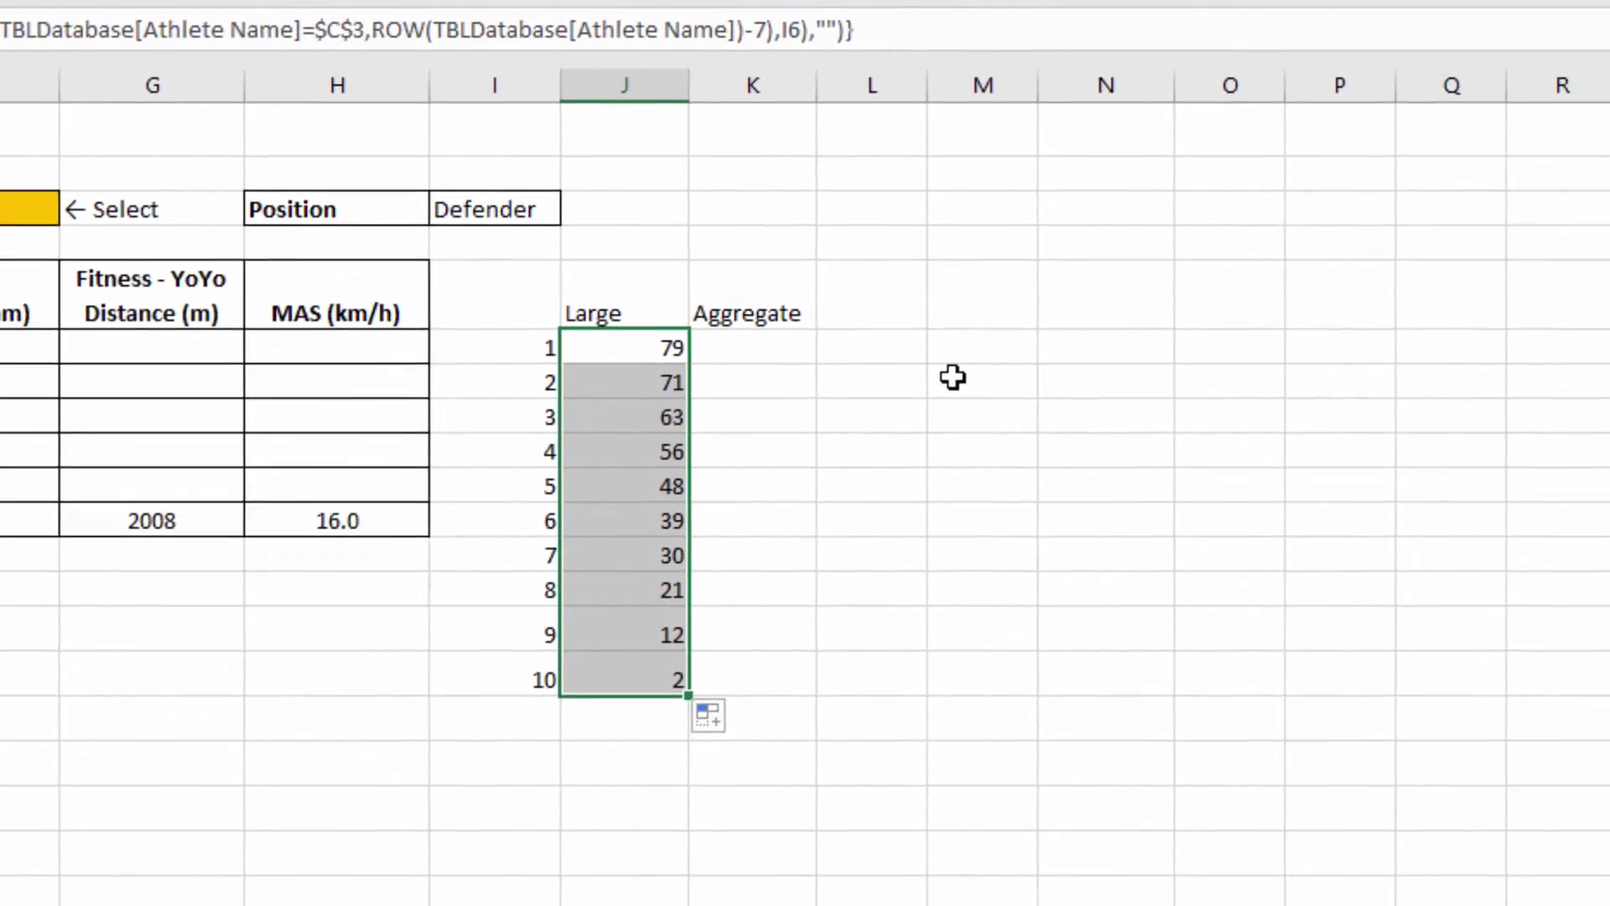
{"action": "left_click", "coordinate": [1346, 527]}
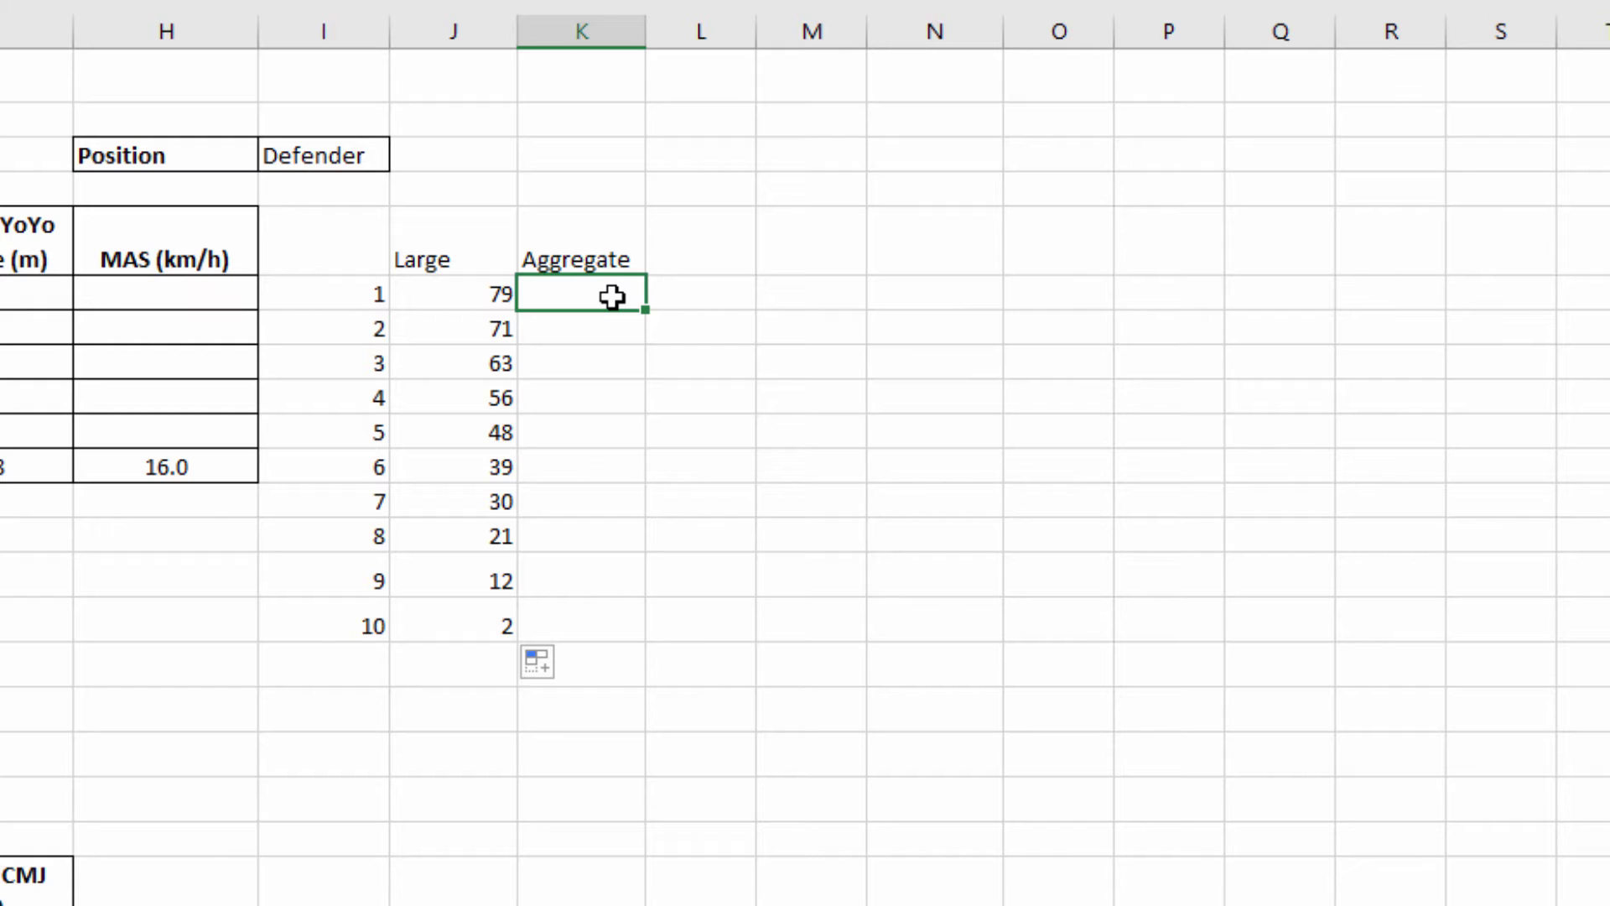
Start K6 as =AGGREGATE(14,6, choosing LARGE and the ignore-errors option.
{"action": "type", "text": "=agg"}
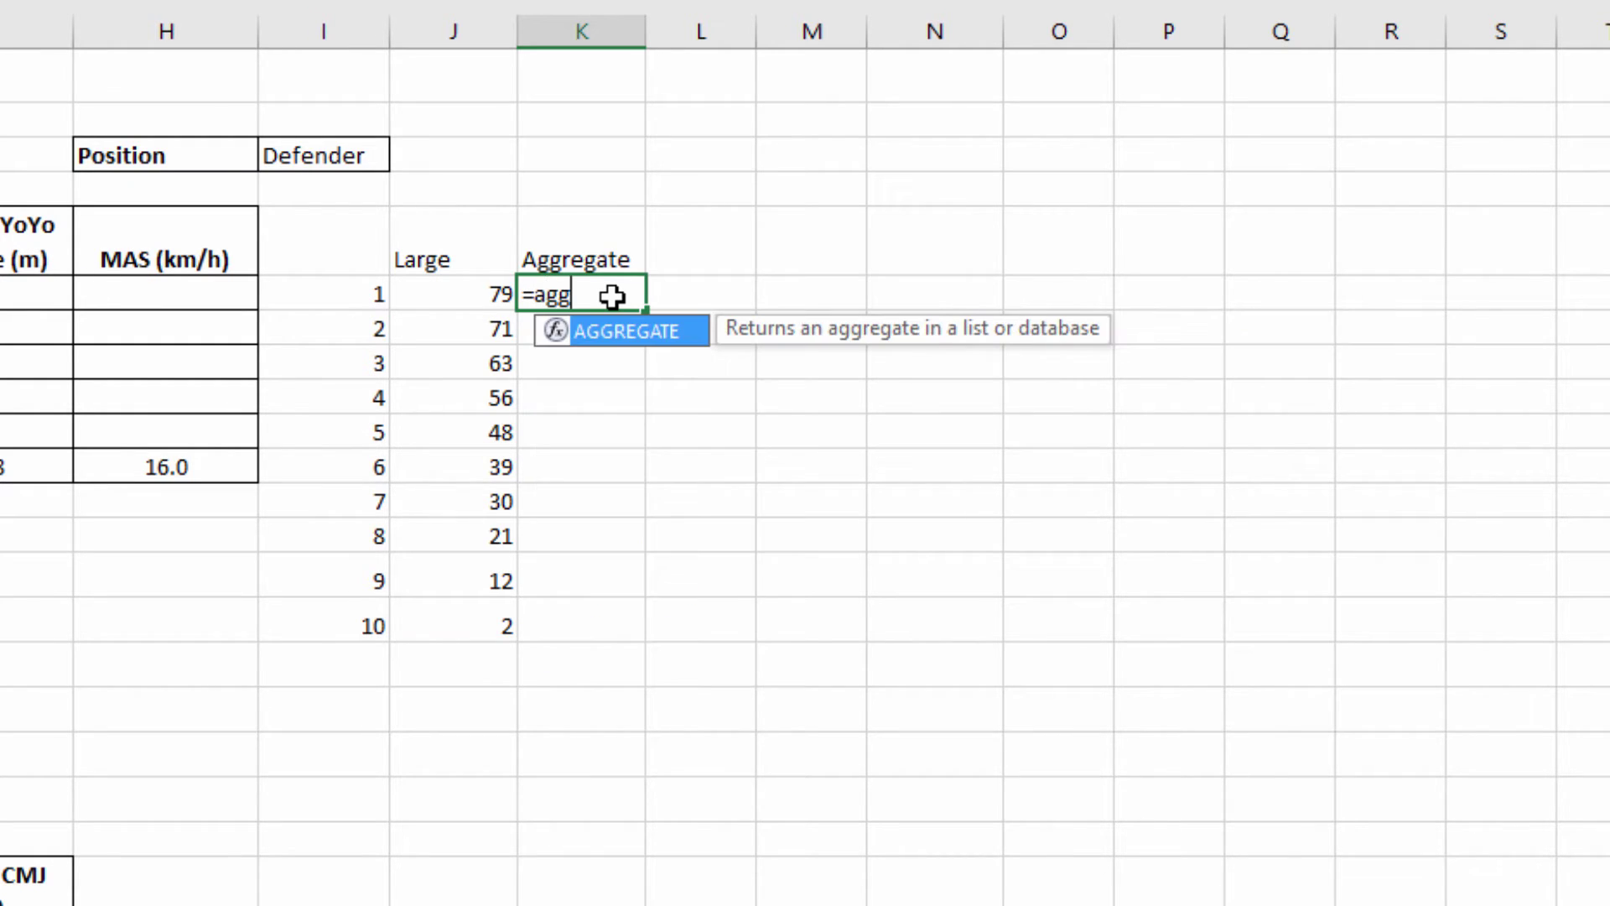
{"action": "key", "text": "Tab"}
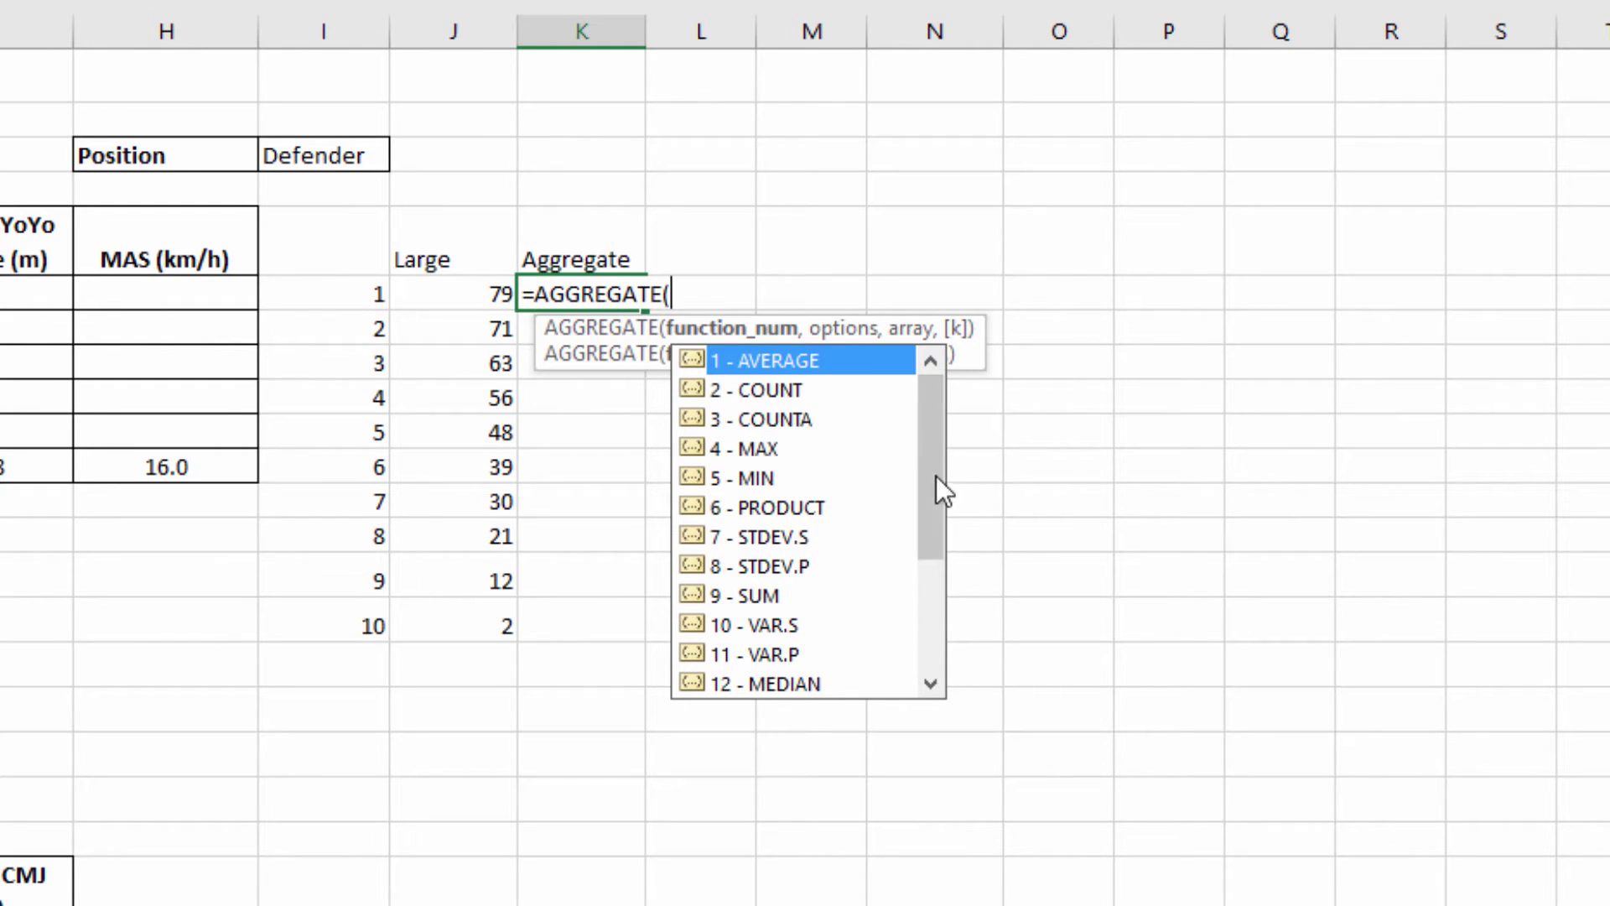
{"action": "left_click_drag", "start_coordinate": [936, 445], "coordinate": [926, 548]}
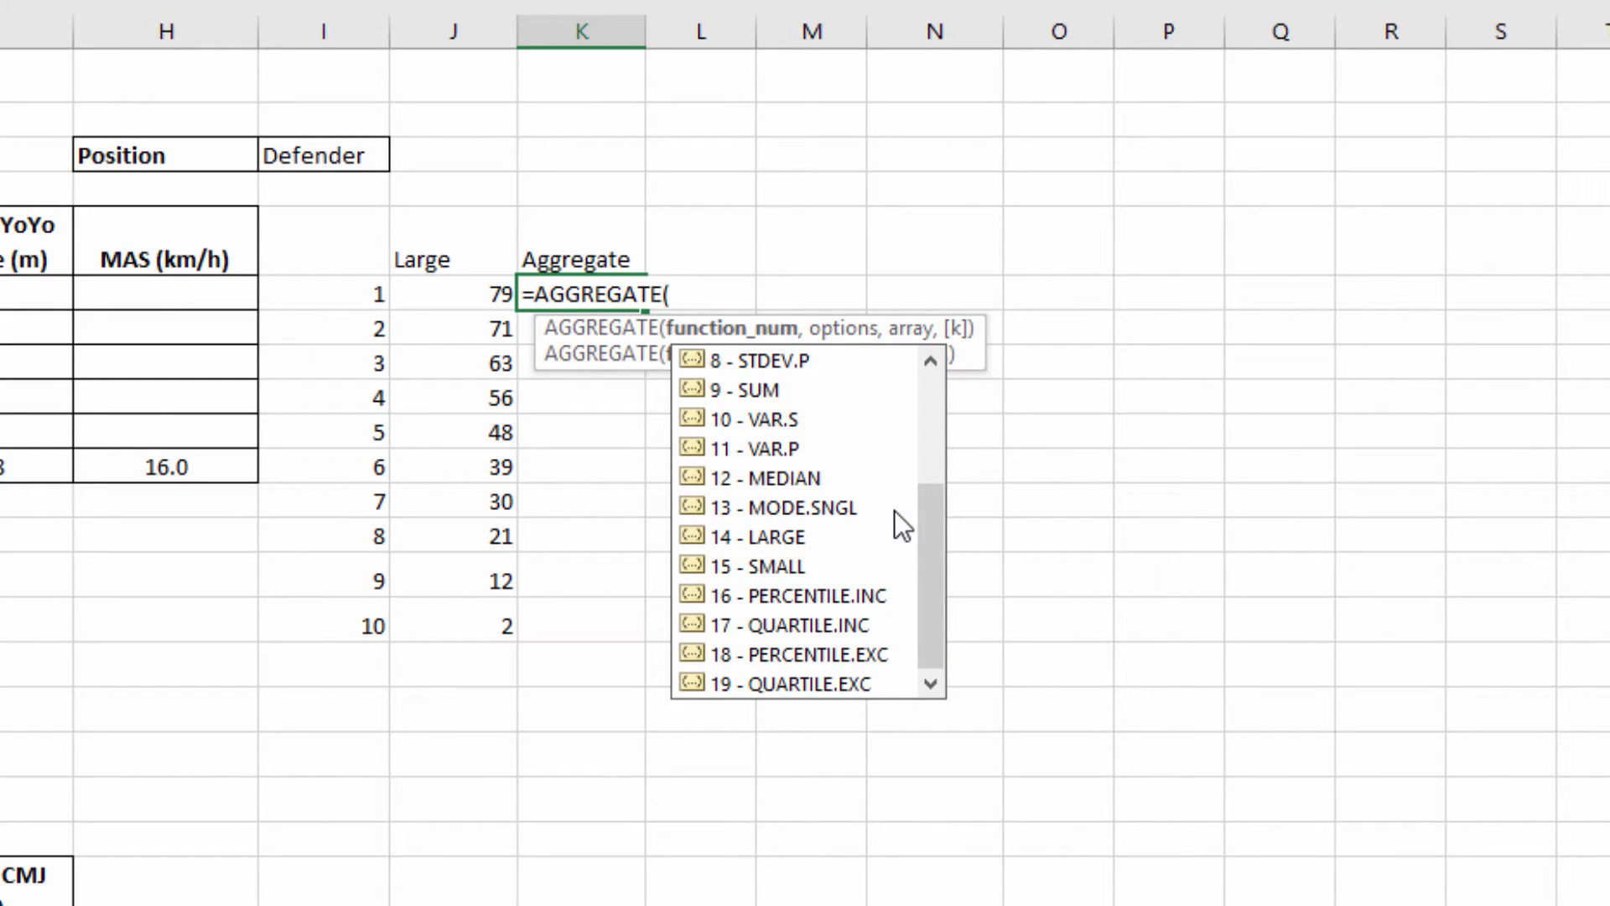
{"action": "double_click", "coordinate": [777, 535]}
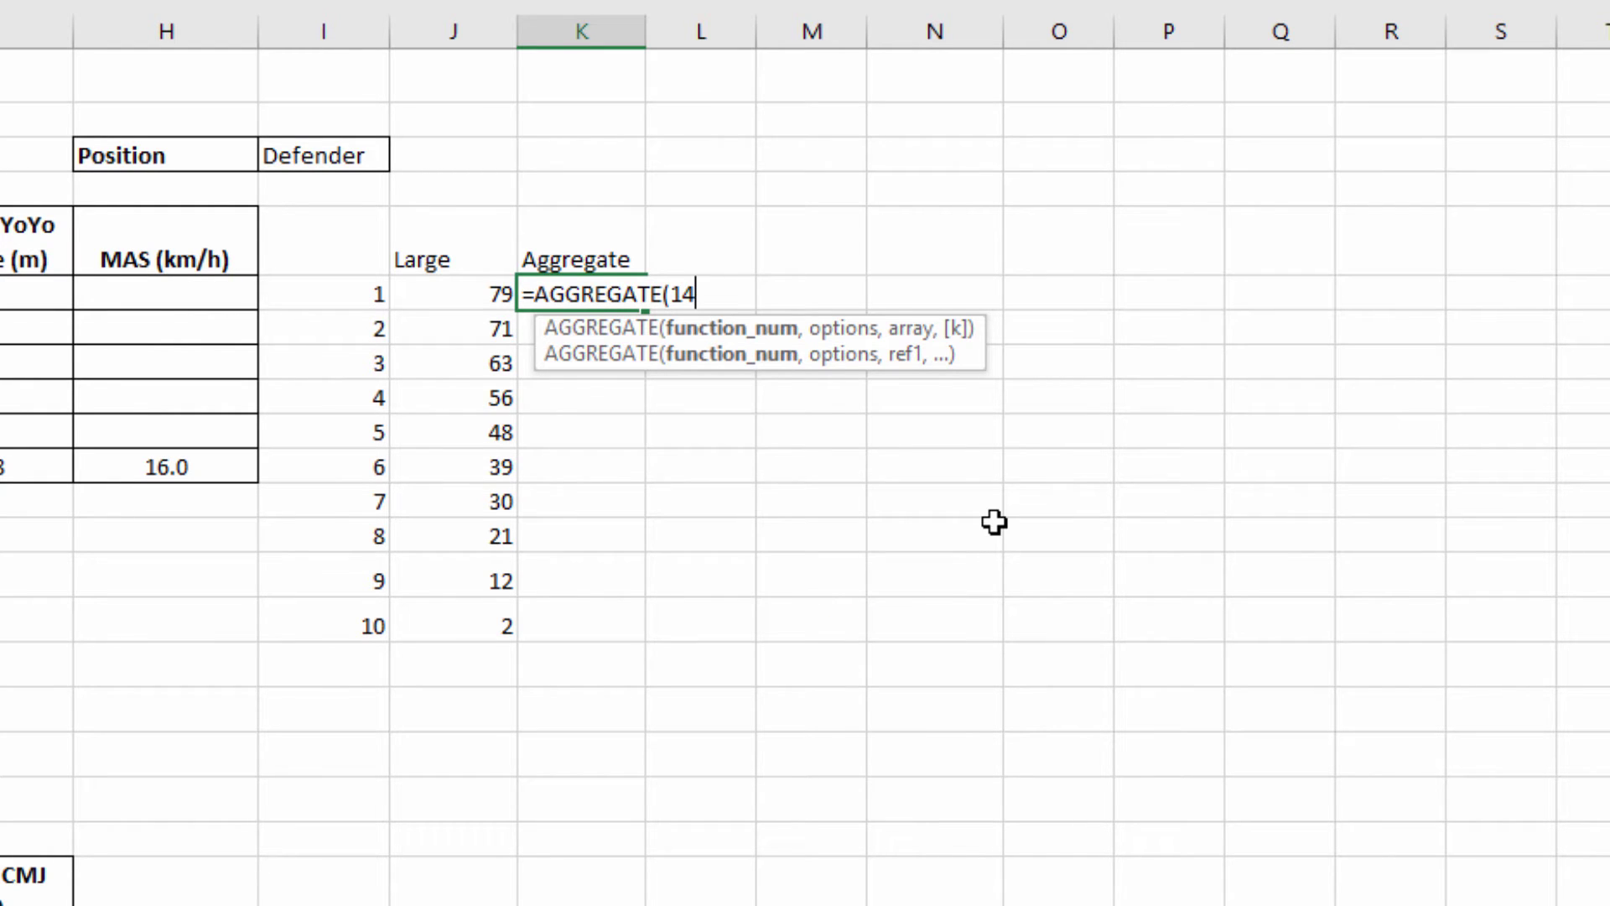
{"action": "type", "text": ","}
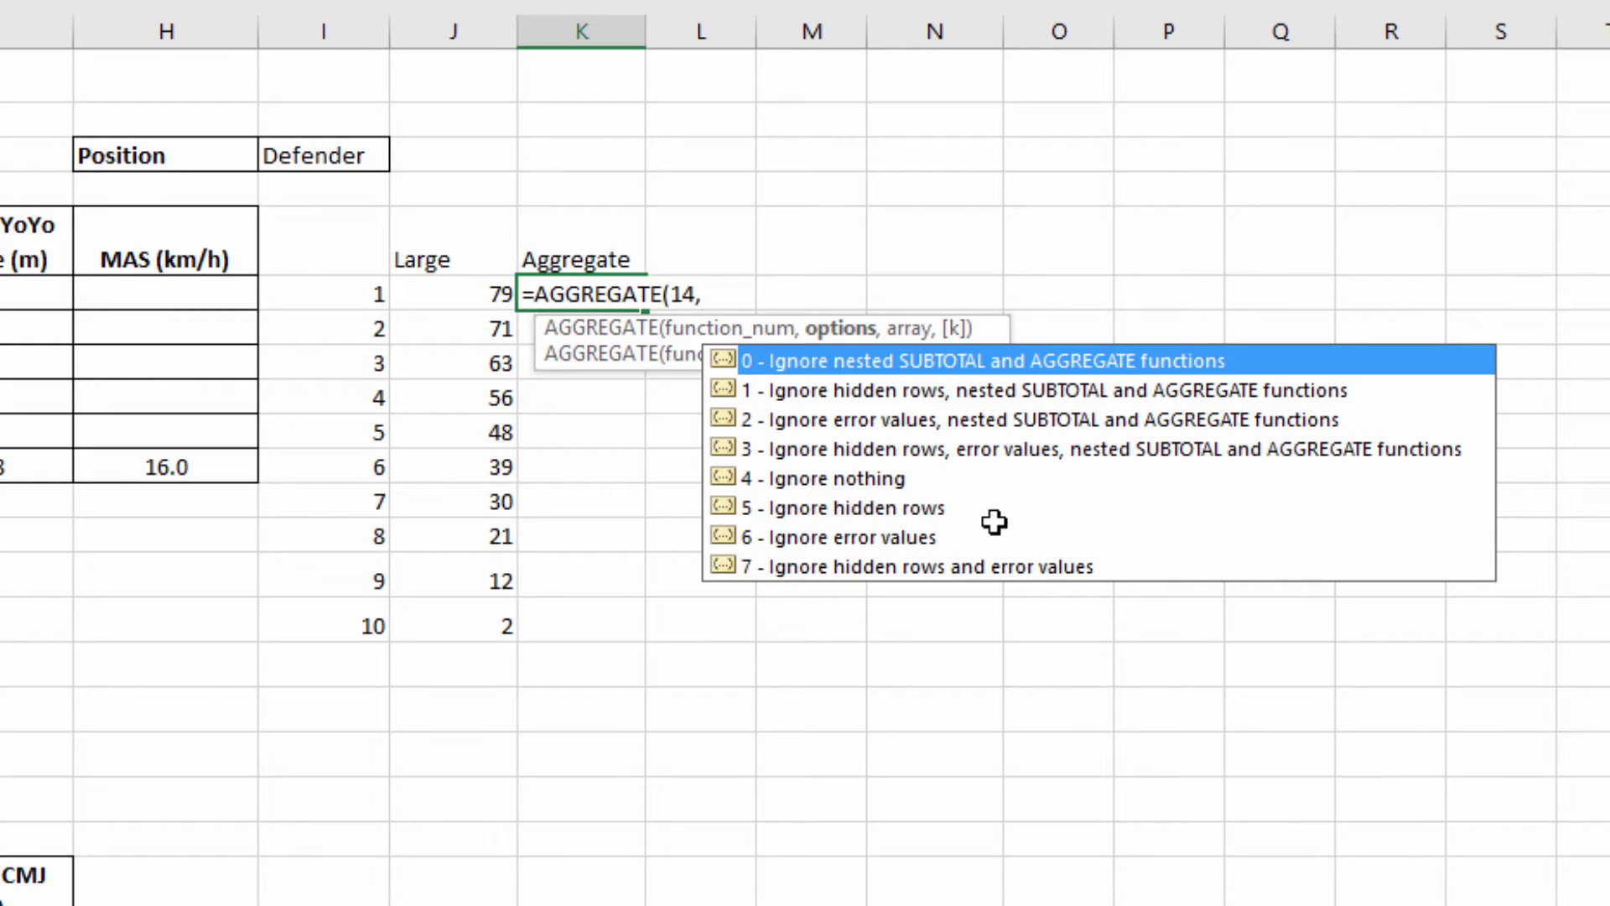
{"action": "double_click", "coordinate": [778, 537]}
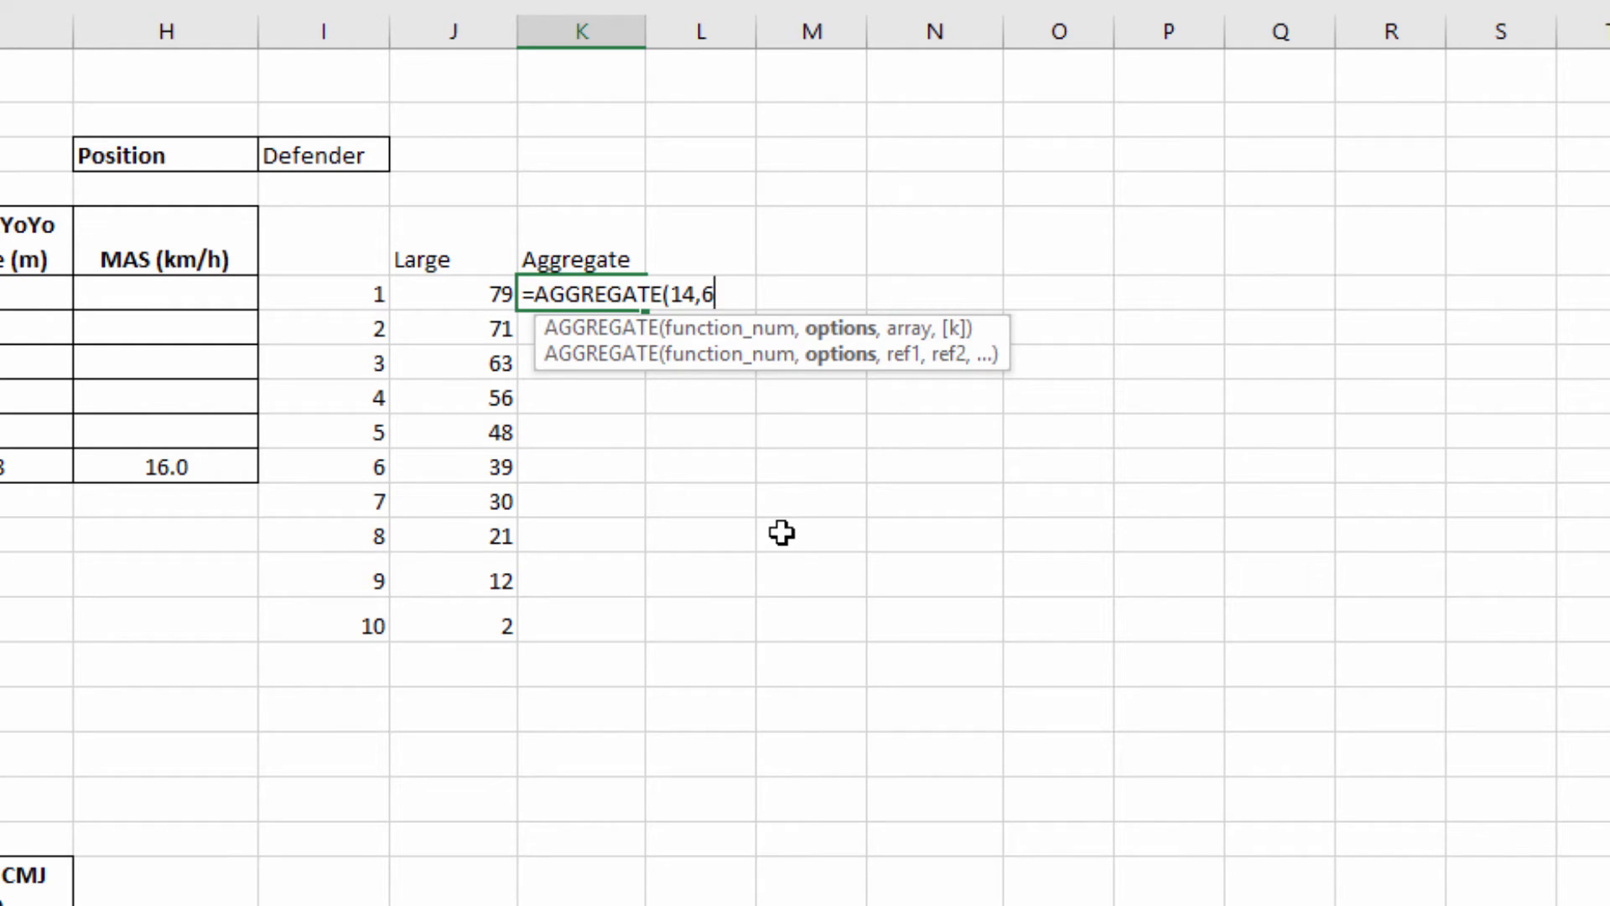
{"action": "type", "text": ","}
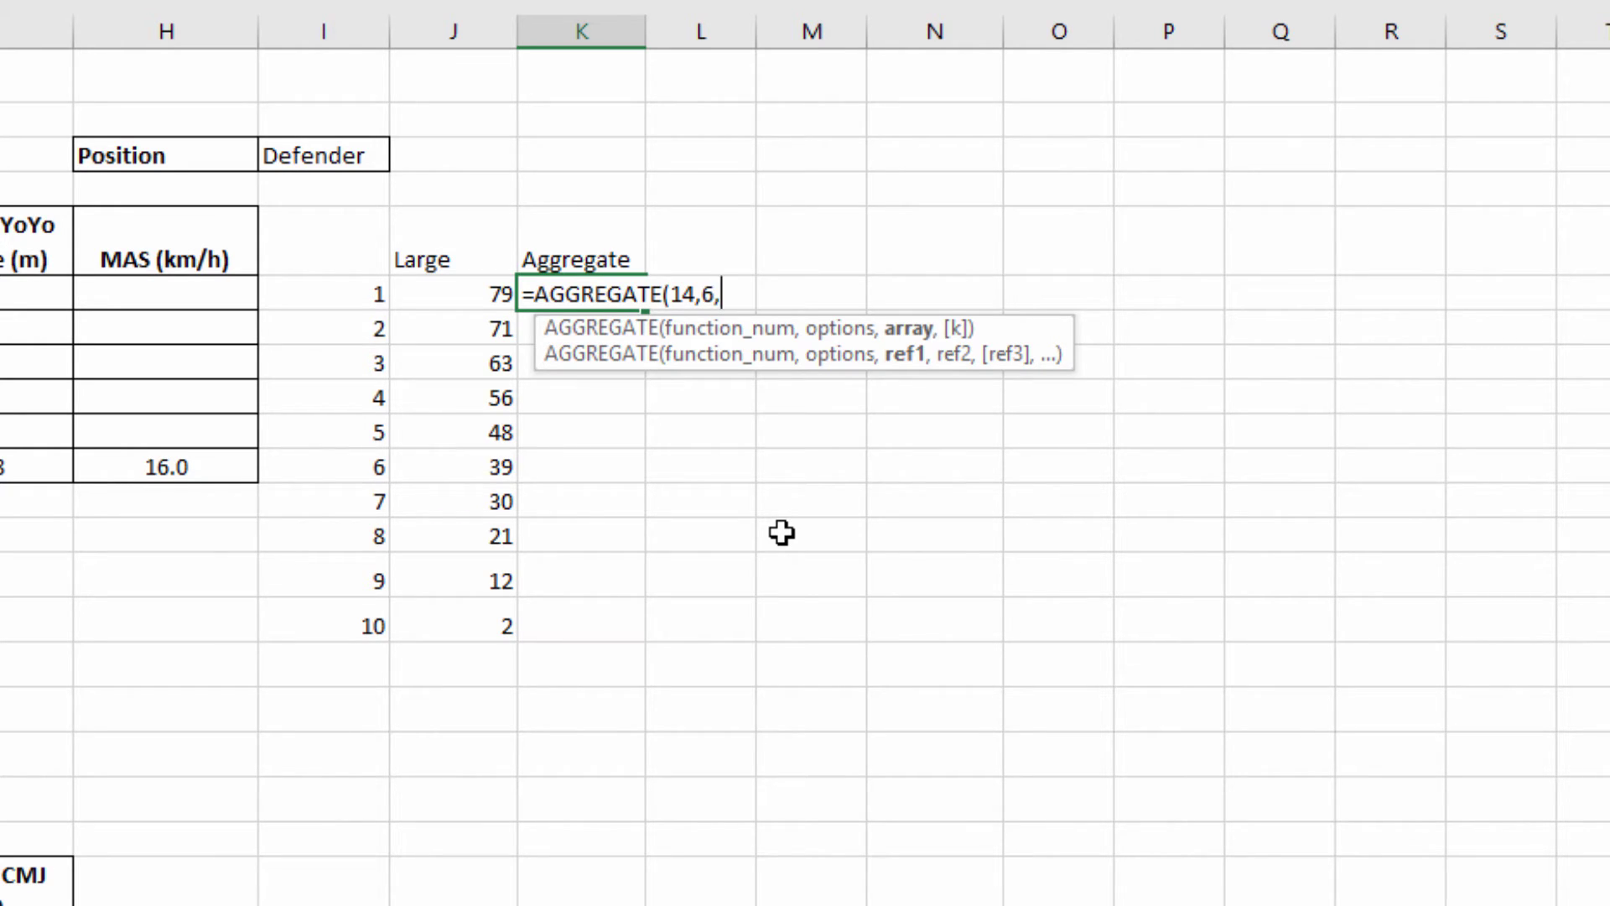
Add ROW(TBLDatabase[Athlete Name]) as the start of the array argument.
{"action": "type", "text": "row"}
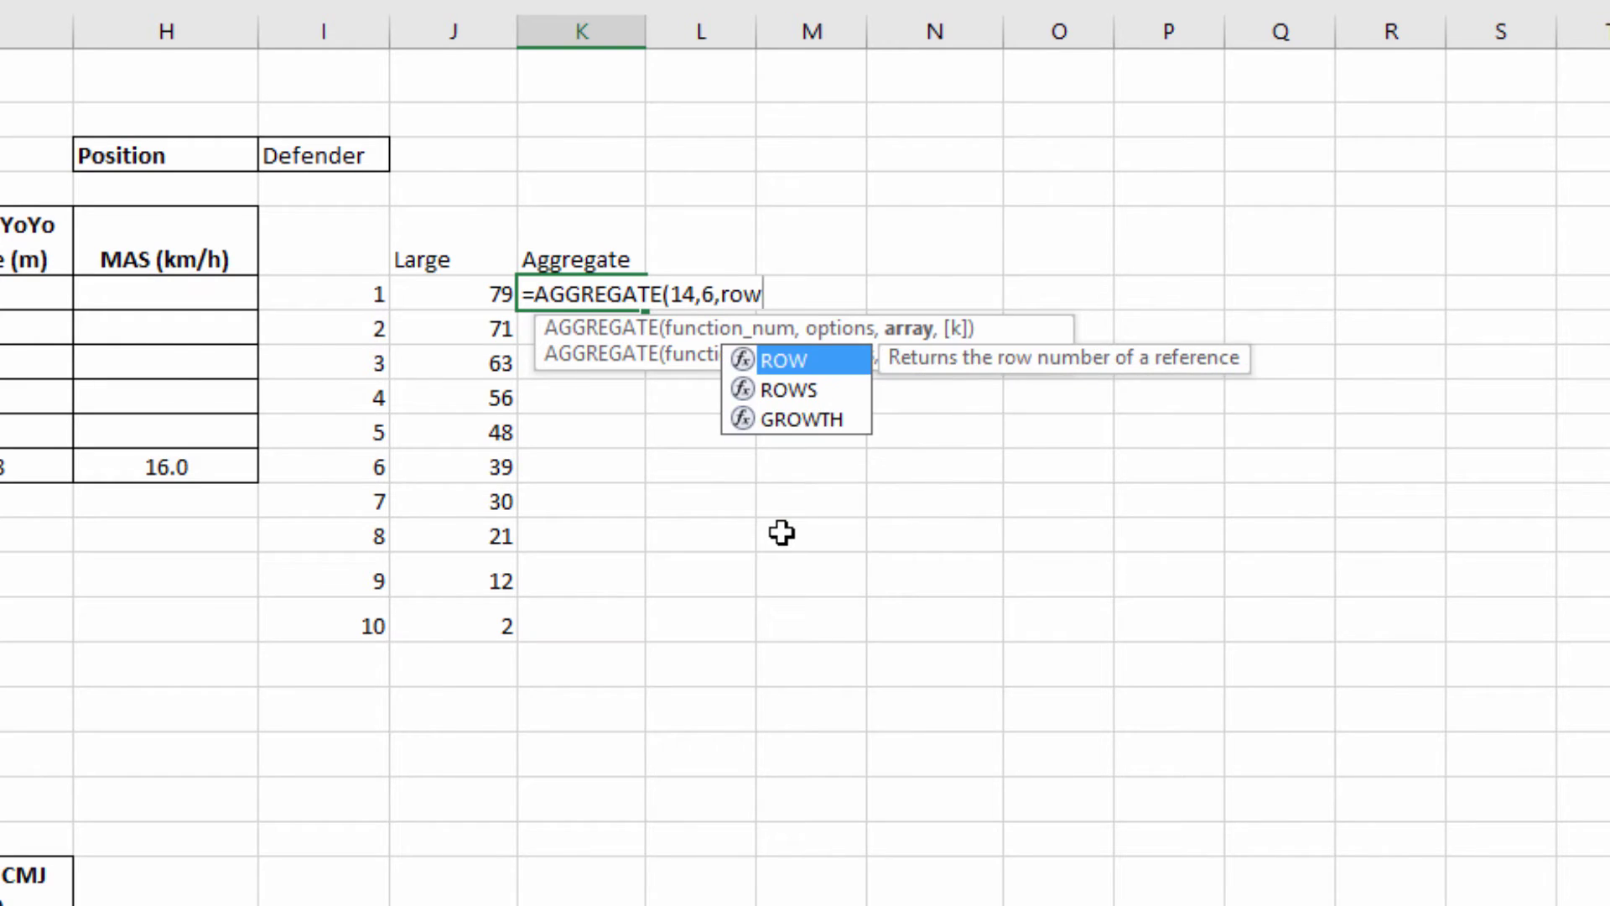
{"action": "type", "text": "(tbl"}
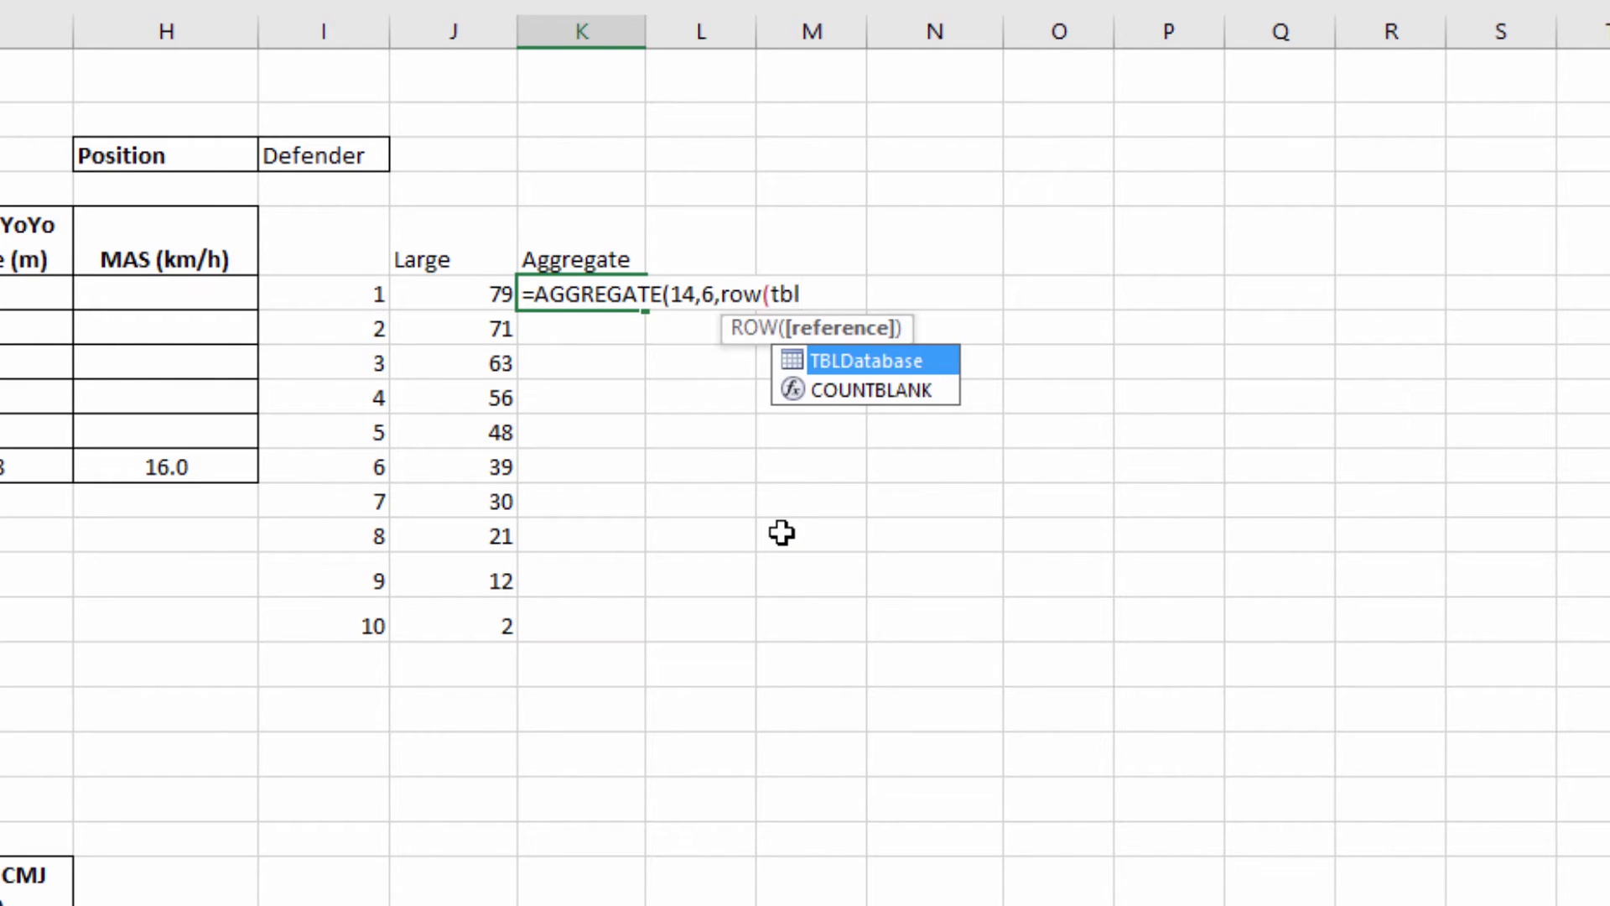
{"action": "key", "text": "Tab"}
{"action": "type", "text": "["}
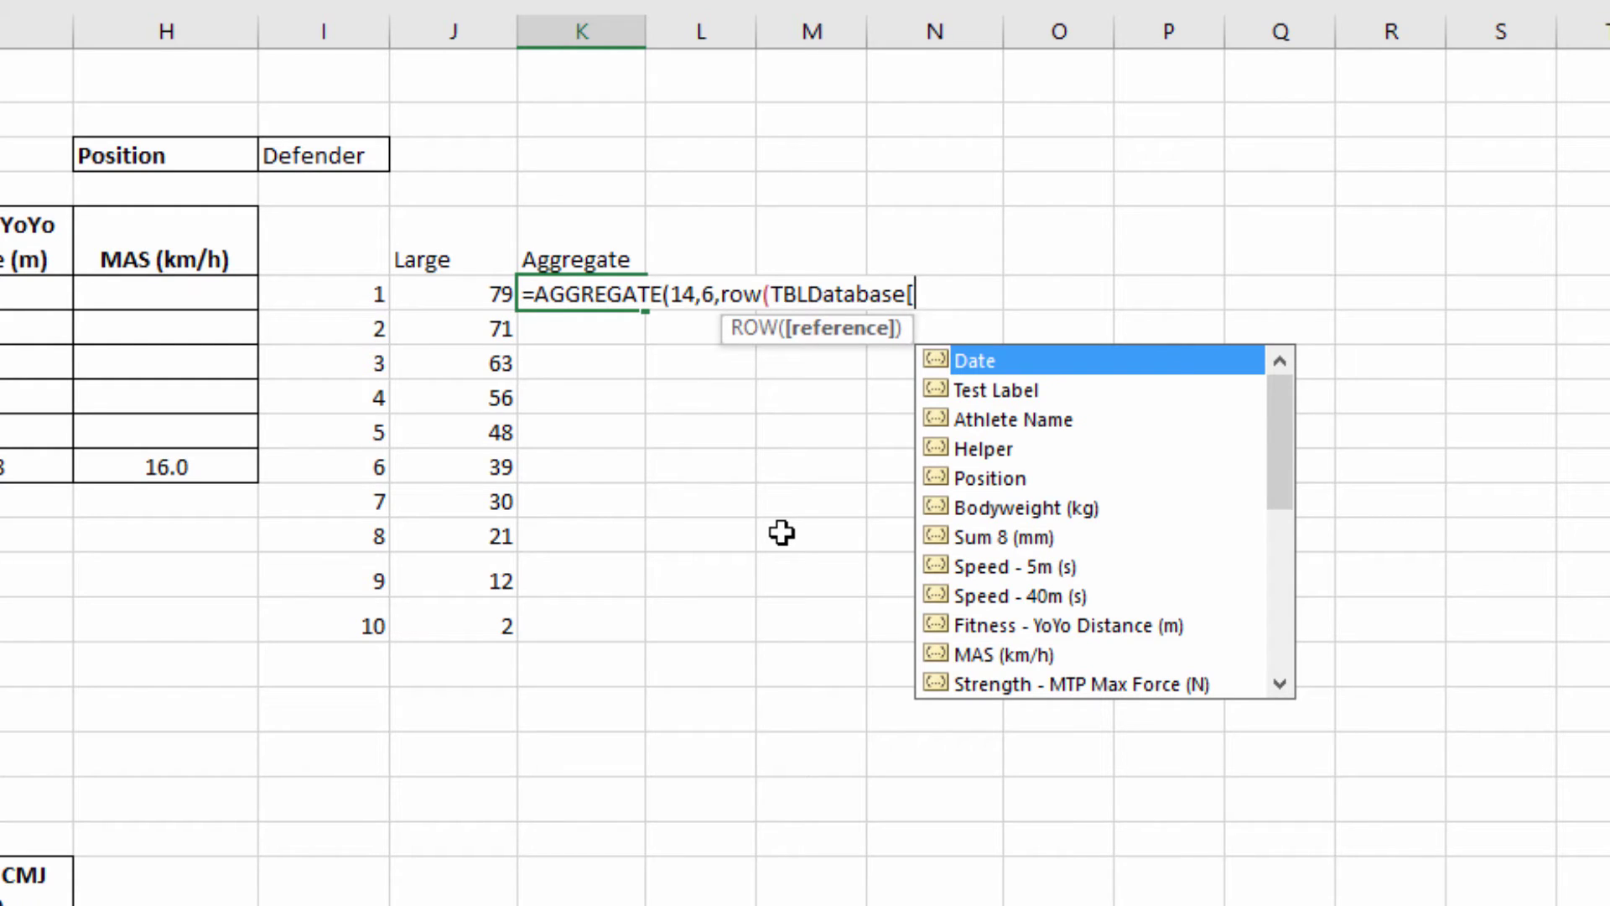
{"action": "key", "text": "Down"}
{"action": "key", "text": "Down"}
{"action": "key", "text": "Tab"}
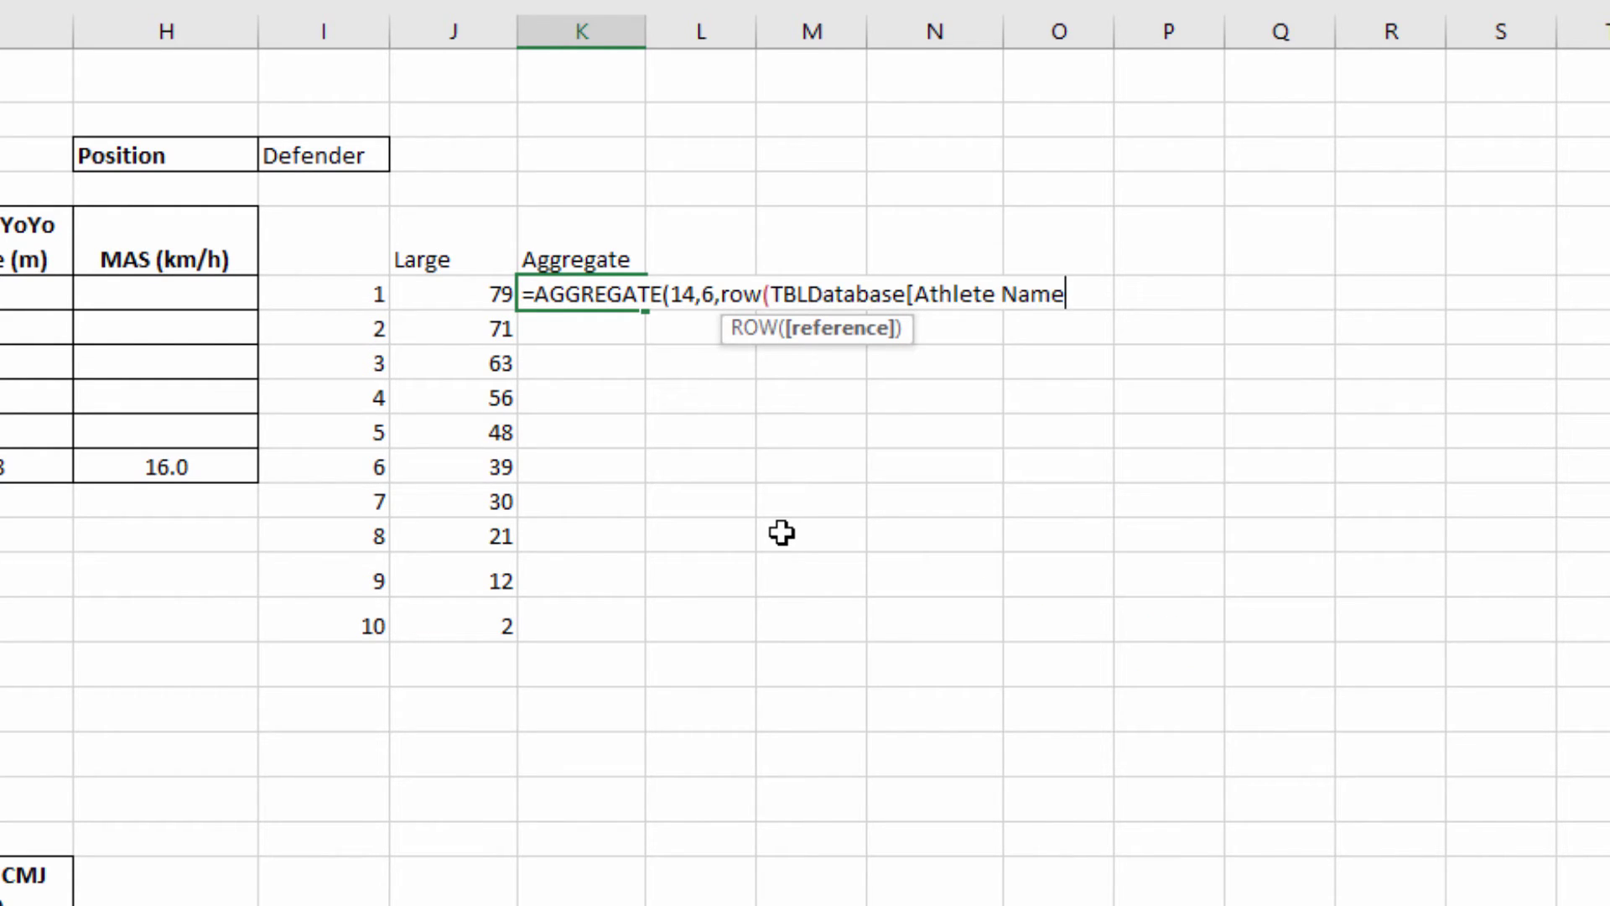
Finish with -7/(TBLDatabase[Athlete Name]=$C$3) and rank I6, entering it to return 79.
{"action": "type", "text": "])-7"}
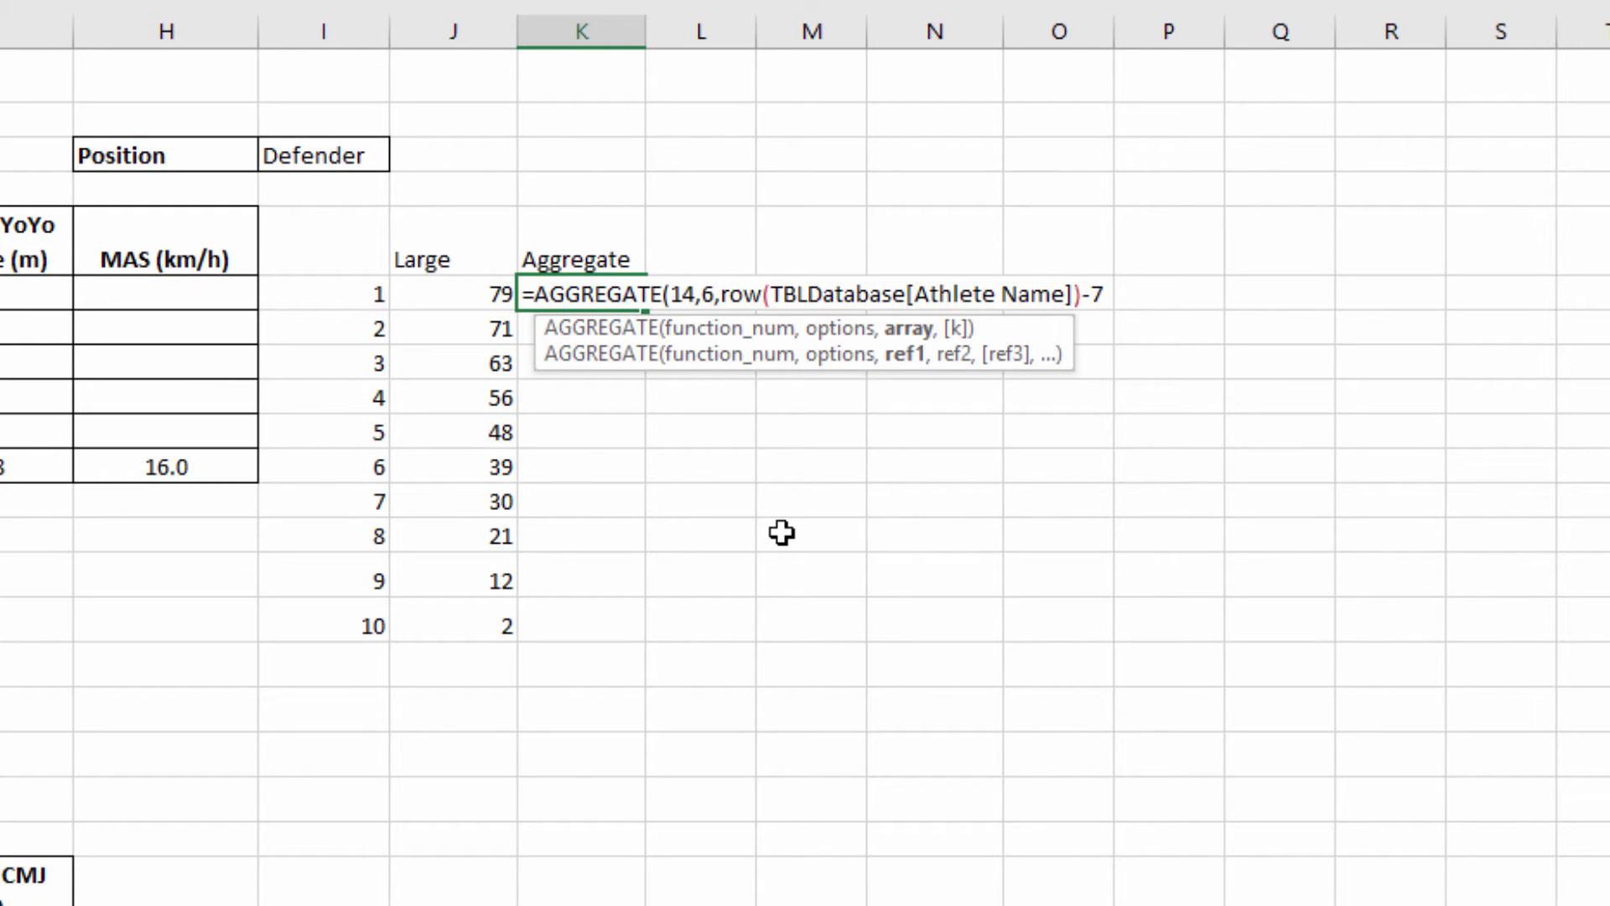
{"action": "type", "text": "/(tbl"}
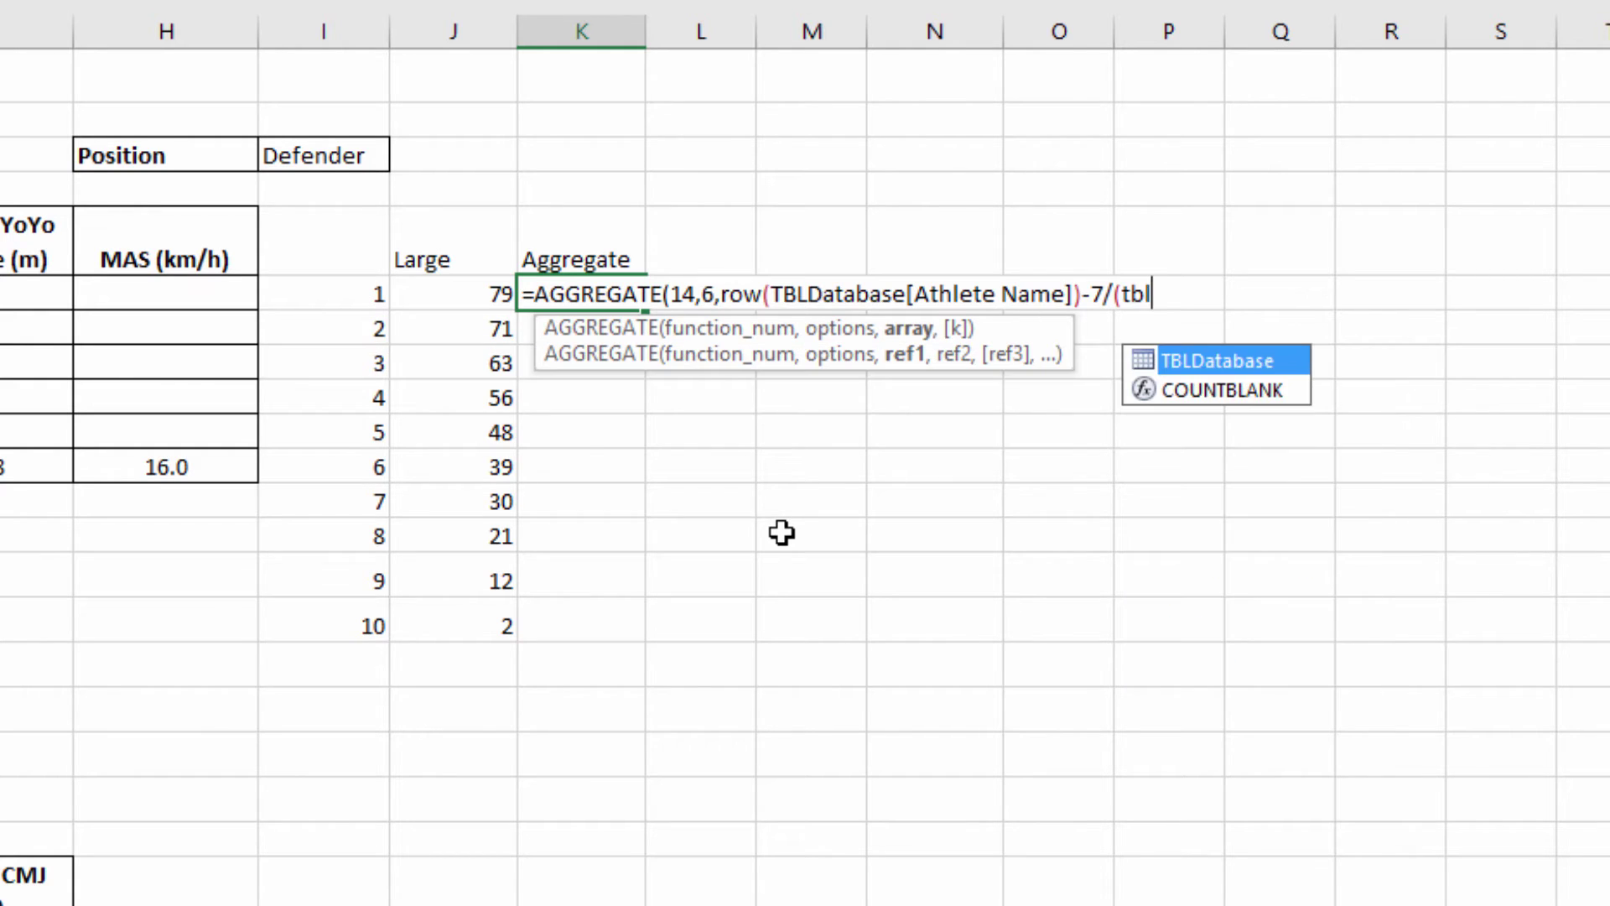
{"action": "key", "text": "Tab"}
{"action": "type", "text": "["}
{"action": "key", "text": "Down"}
{"action": "key", "text": "Down"}
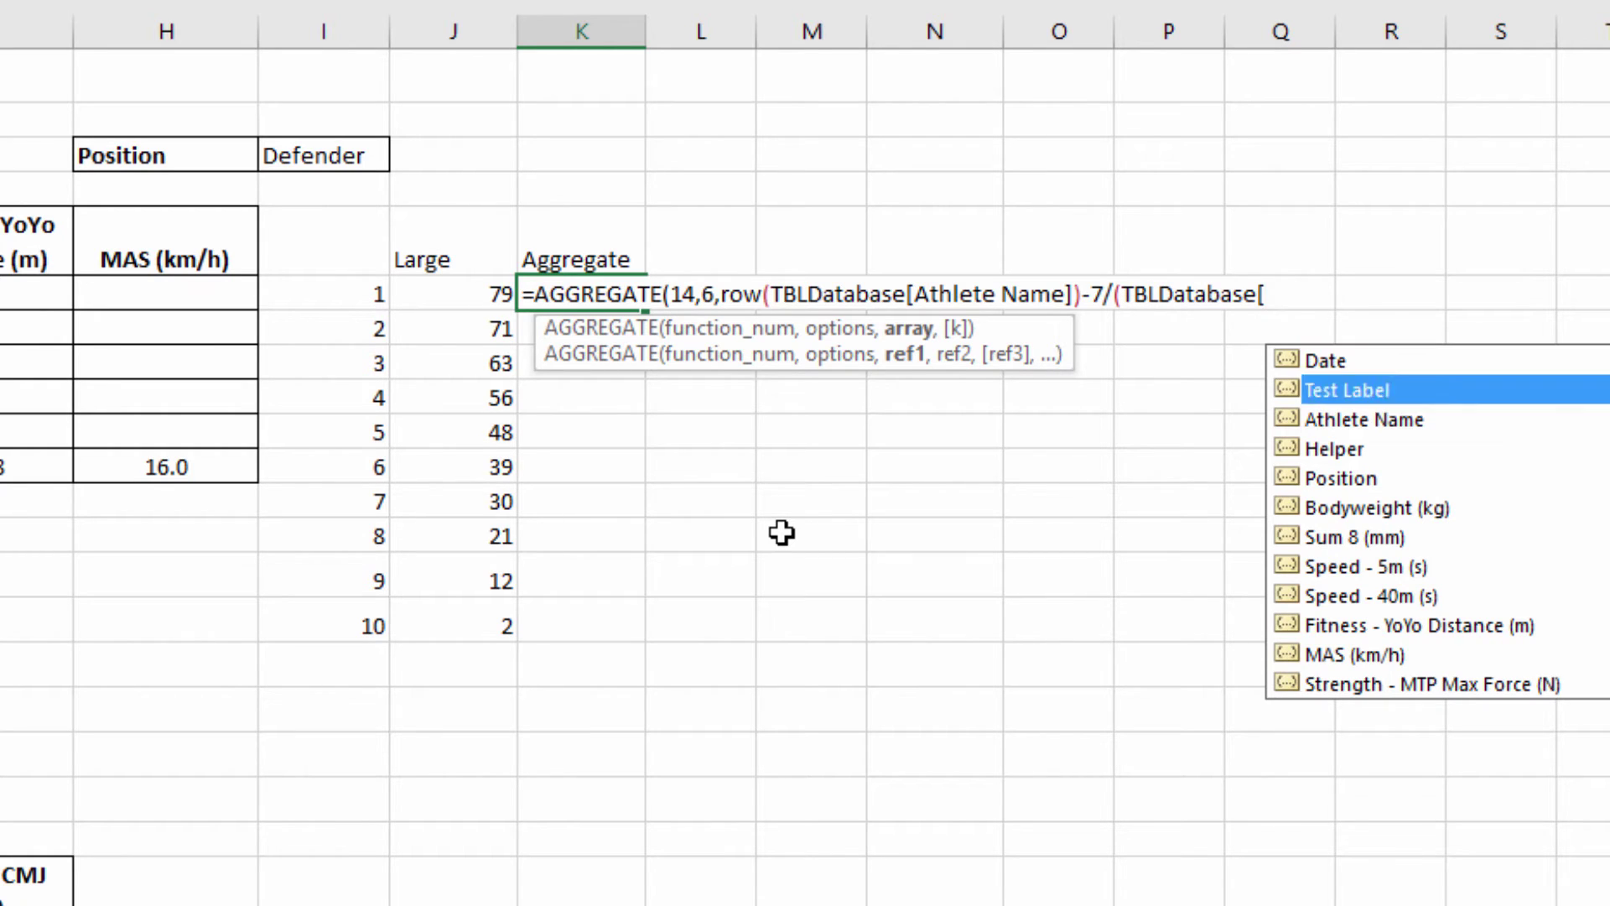
{"action": "key", "text": "Tab"}
{"action": "type", "text": "]="}
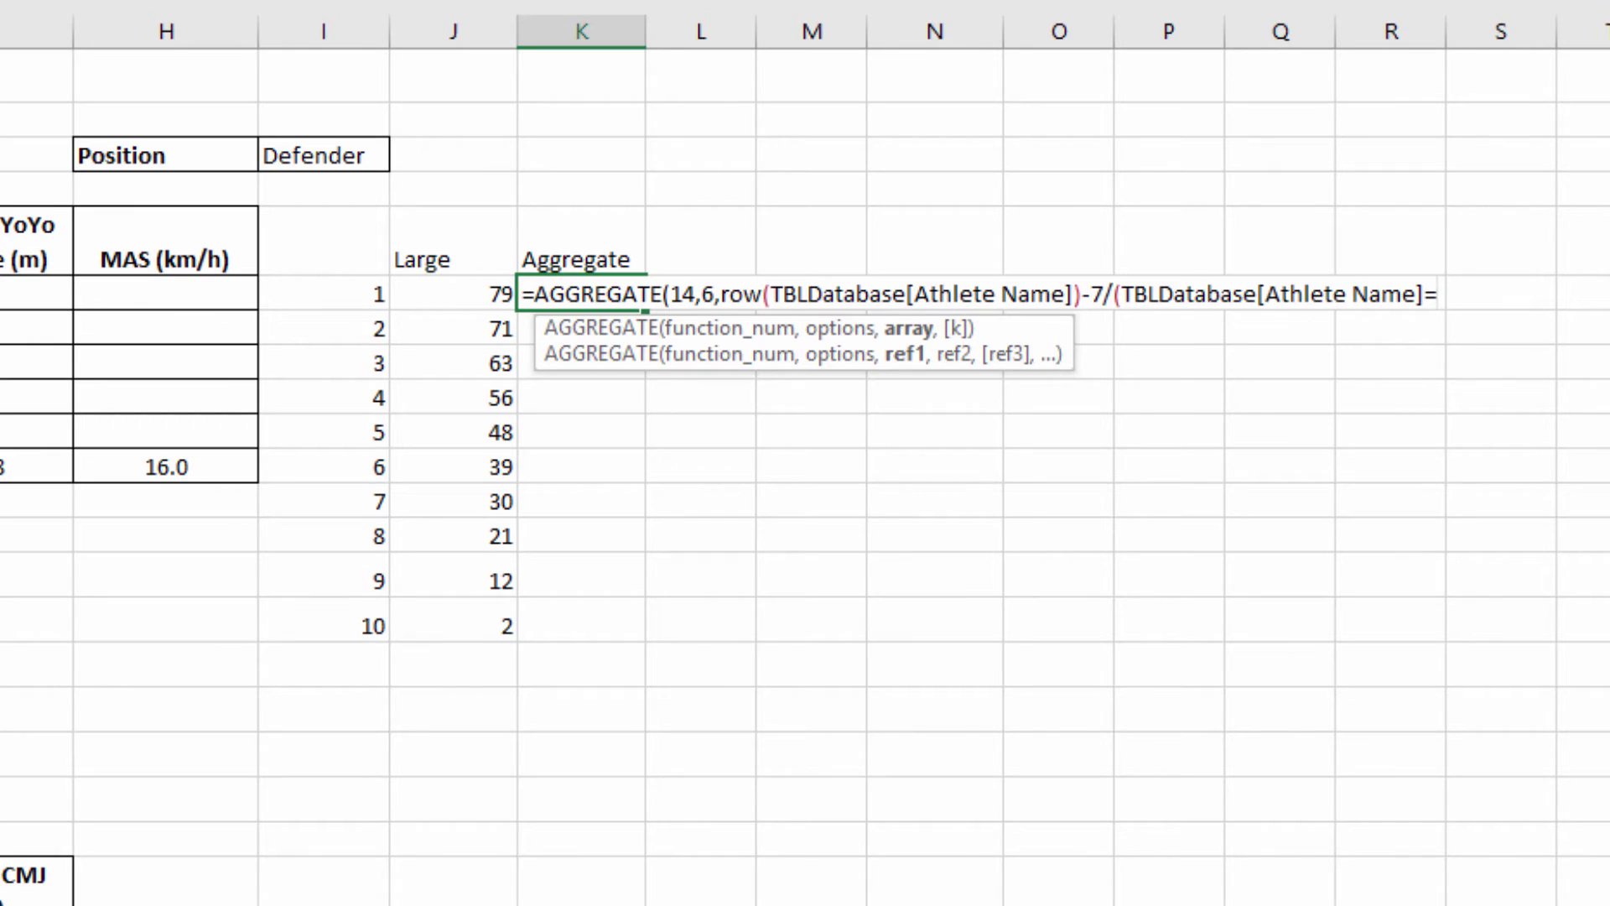
{"action": "type", "text": "C3"}
{"action": "key", "text": "F4"}
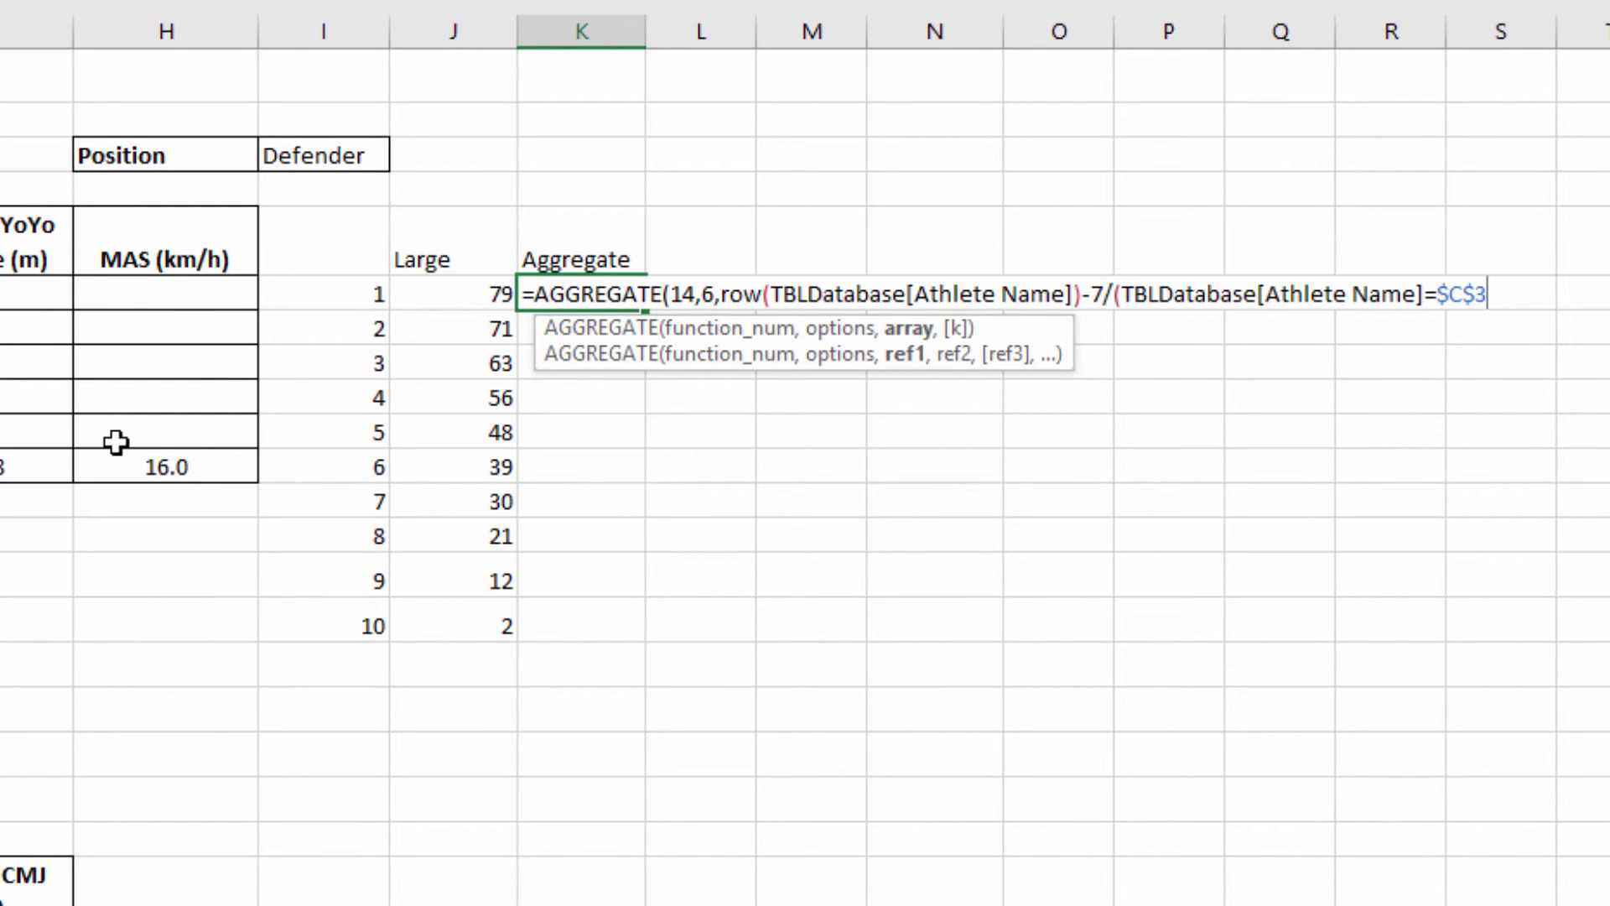
{"action": "type", "text": "),"}
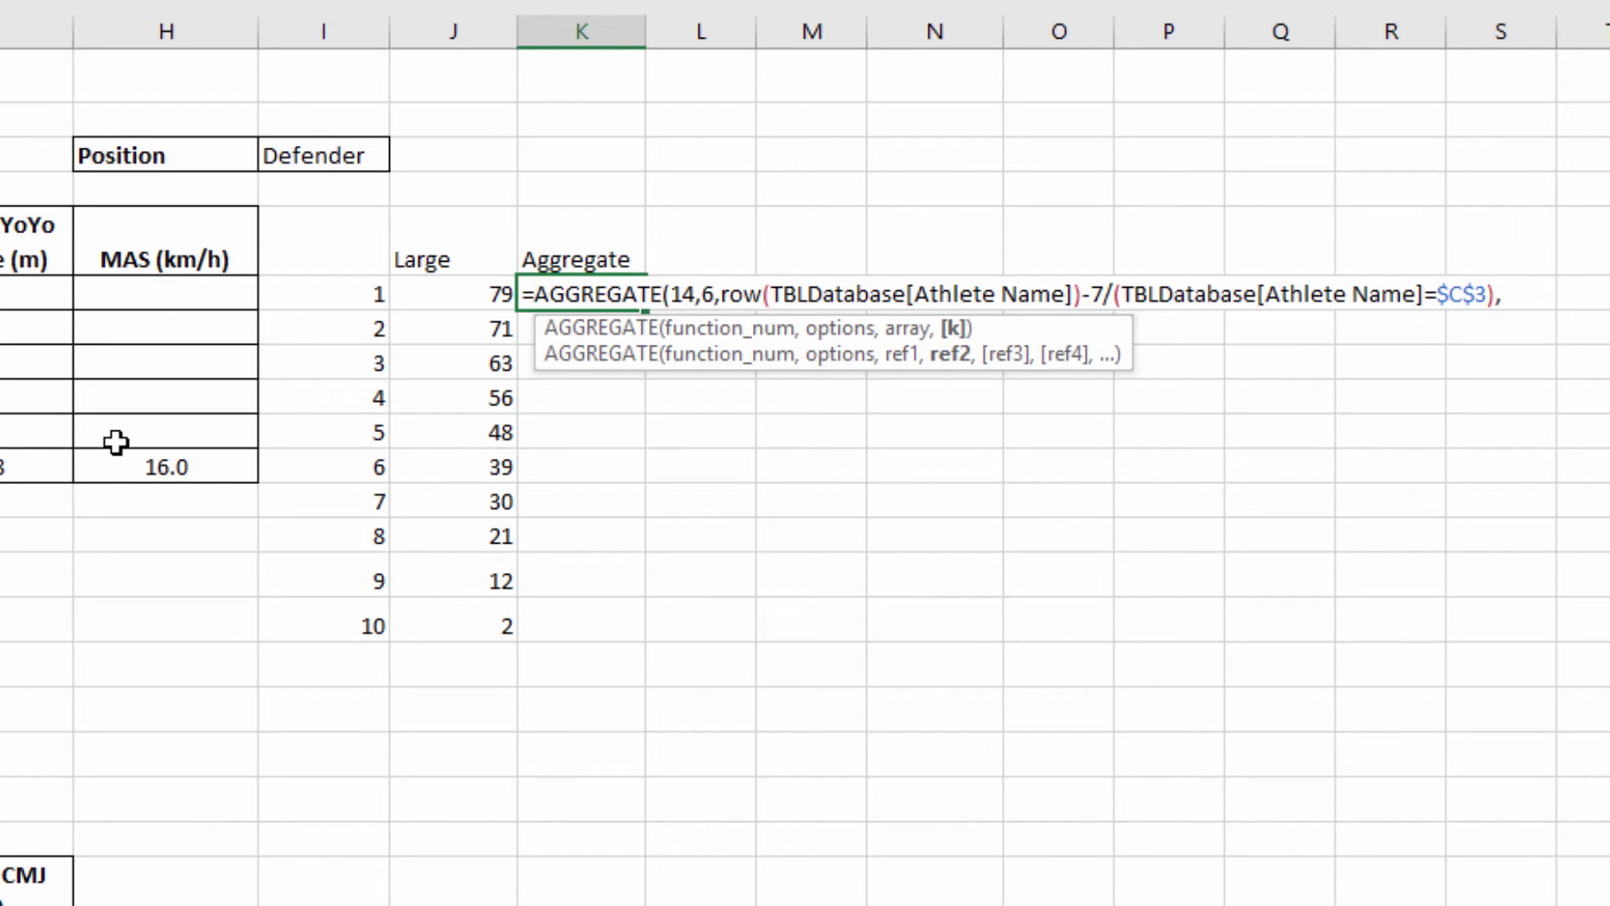
{"action": "left_click", "coordinate": [361, 290]}
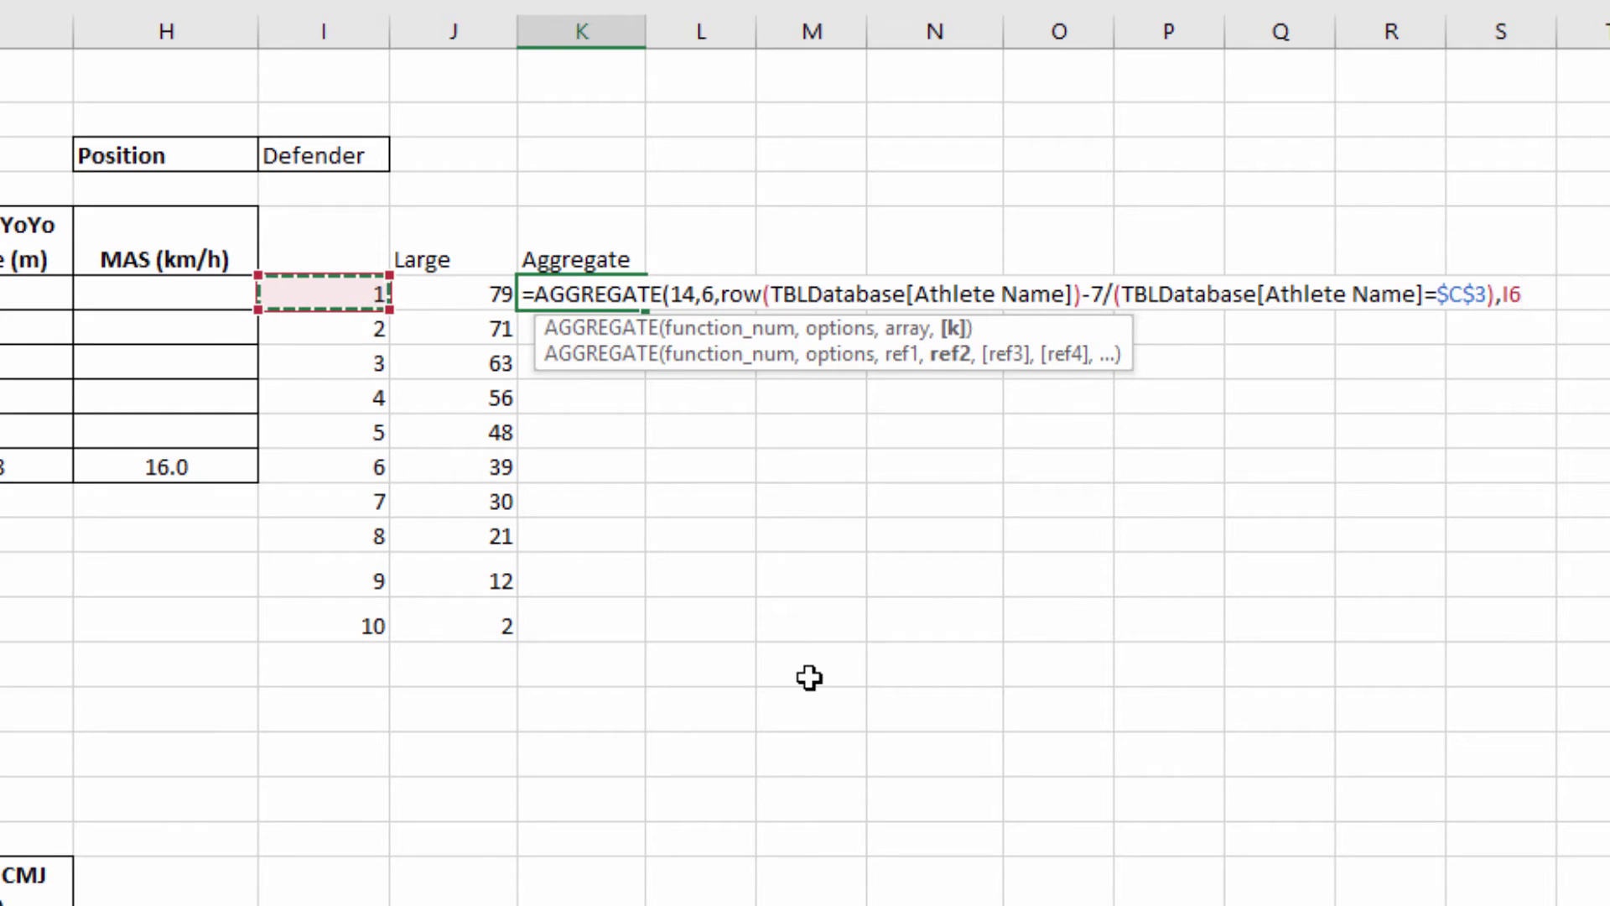
{"action": "type", "text": ")"}
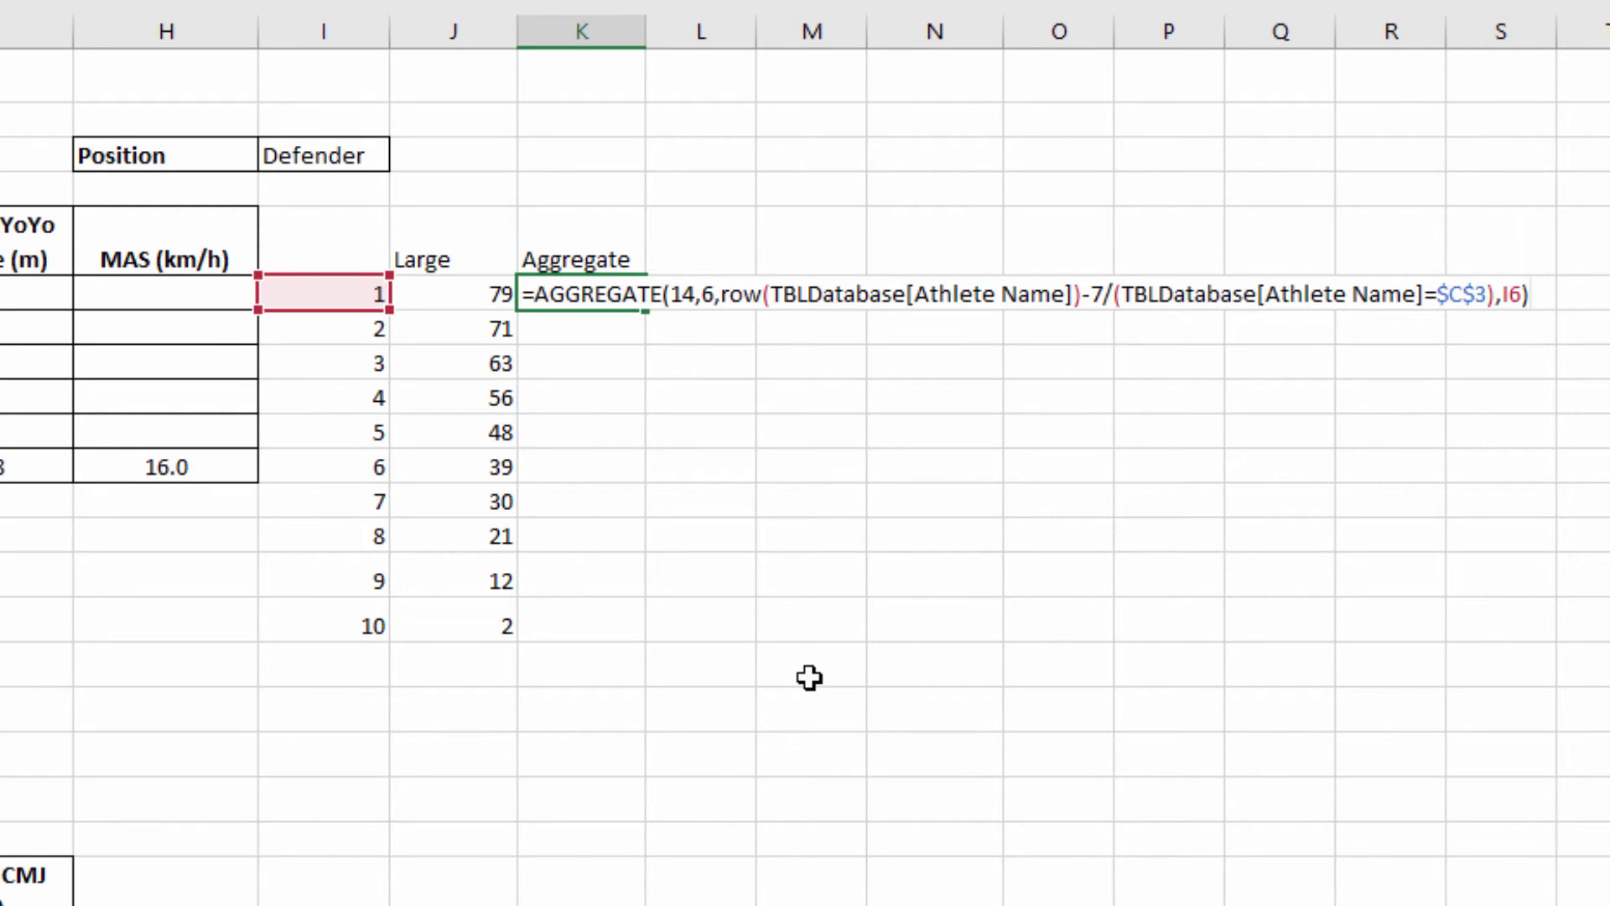
{"action": "key", "text": "Return"}
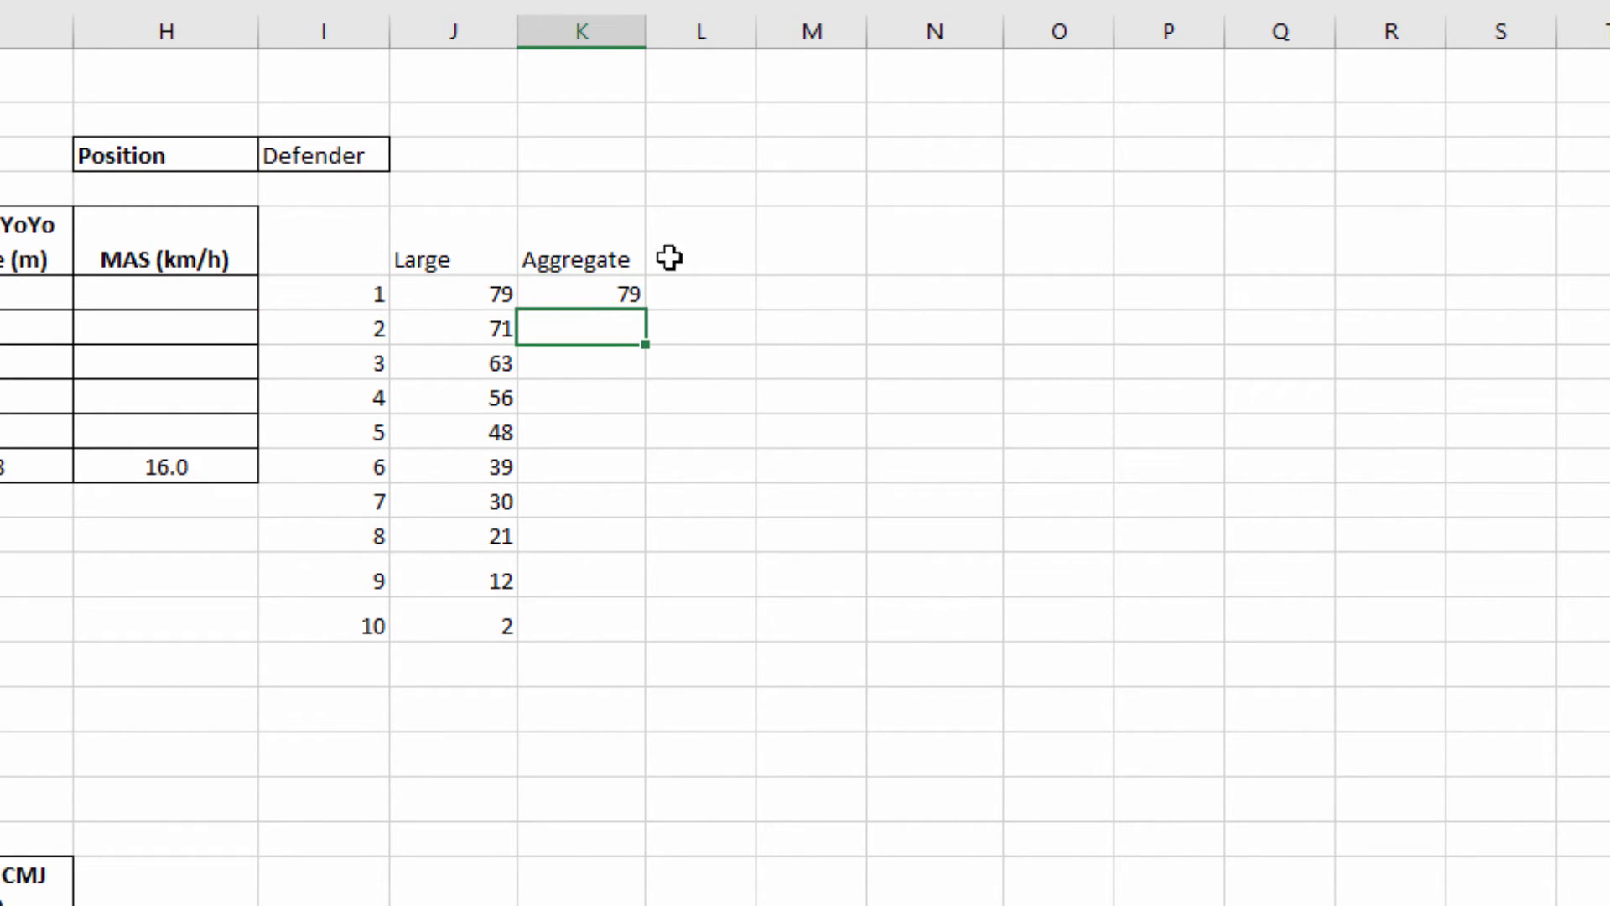
Fill K6's AGGREGATE formula down through K15.
{"action": "left_click", "coordinate": [625, 295]}
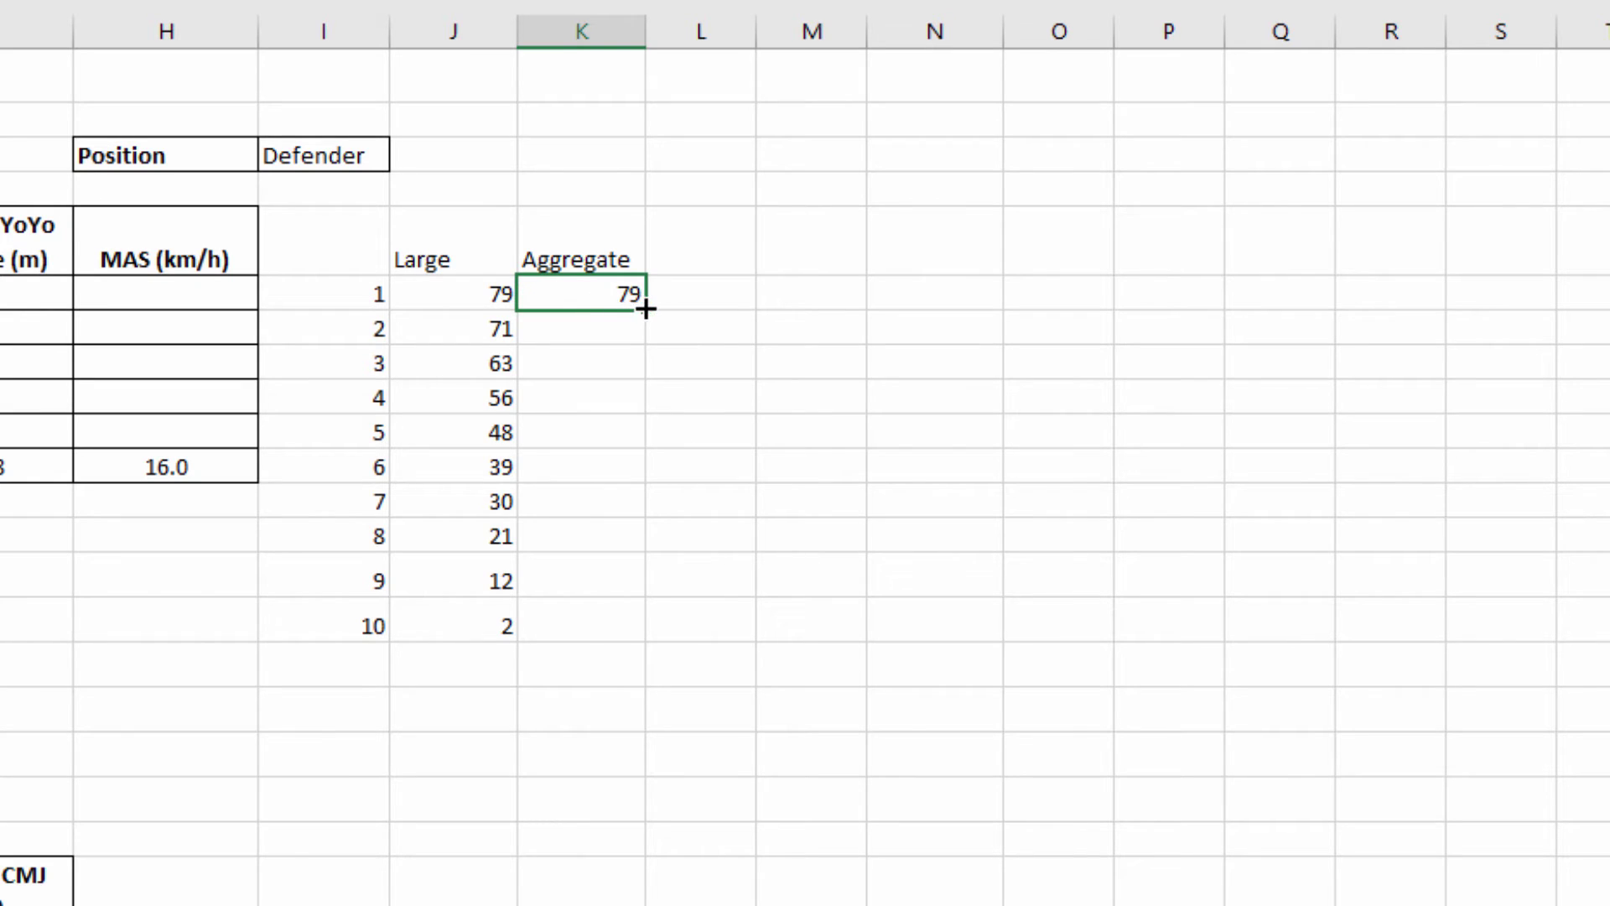
{"action": "double_click", "coordinate": [644, 309]}
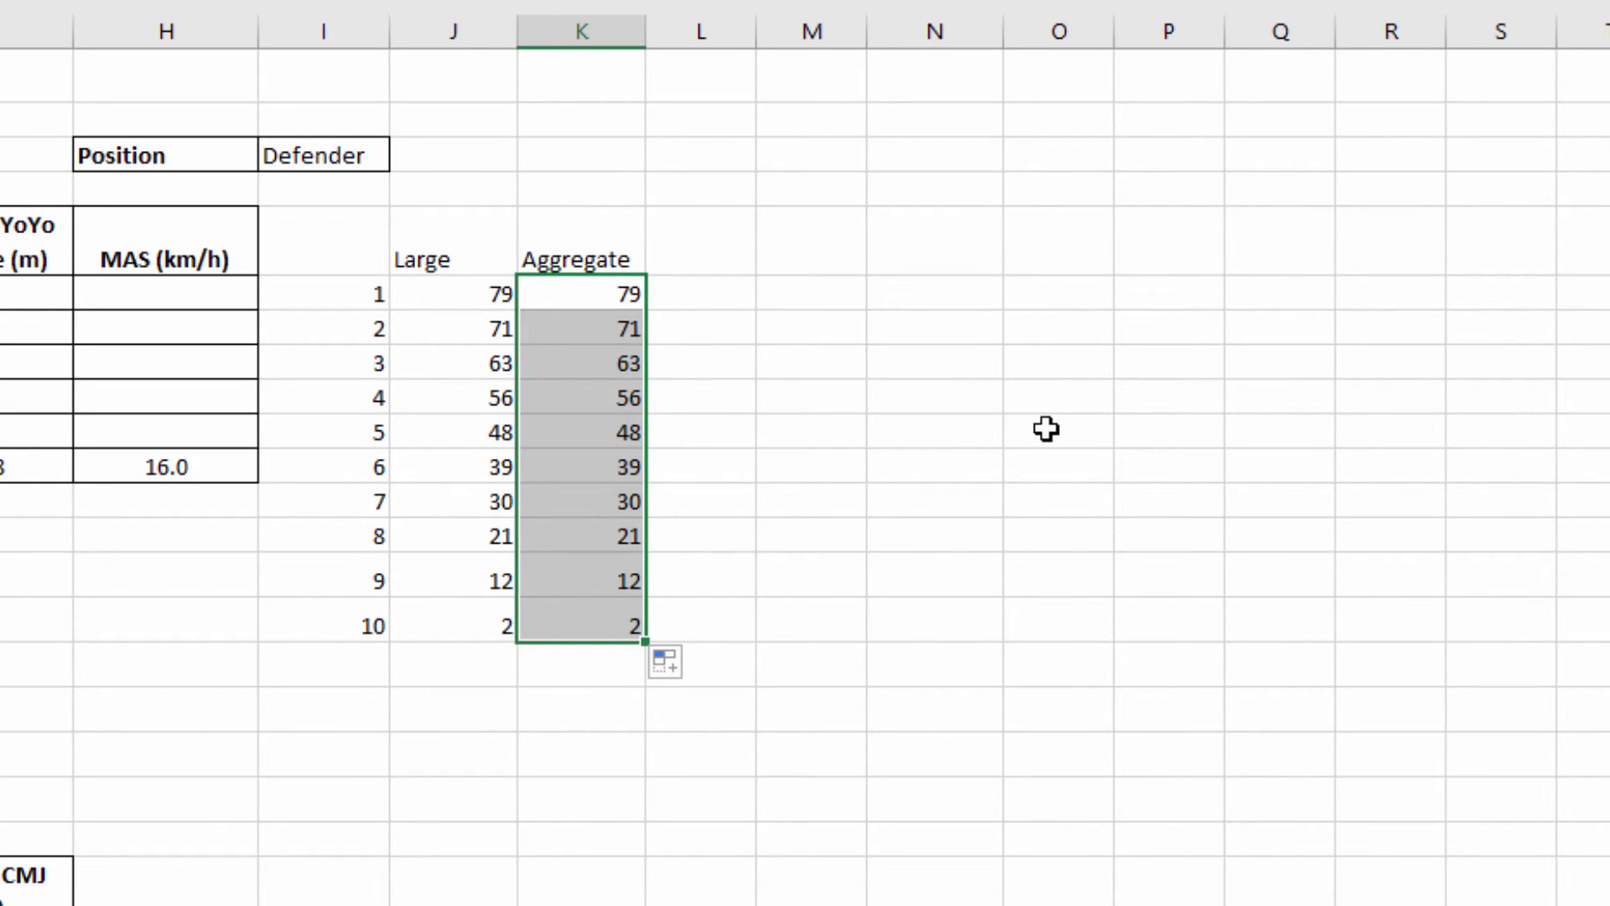
{"action": "left_click", "coordinate": [596, 304]}
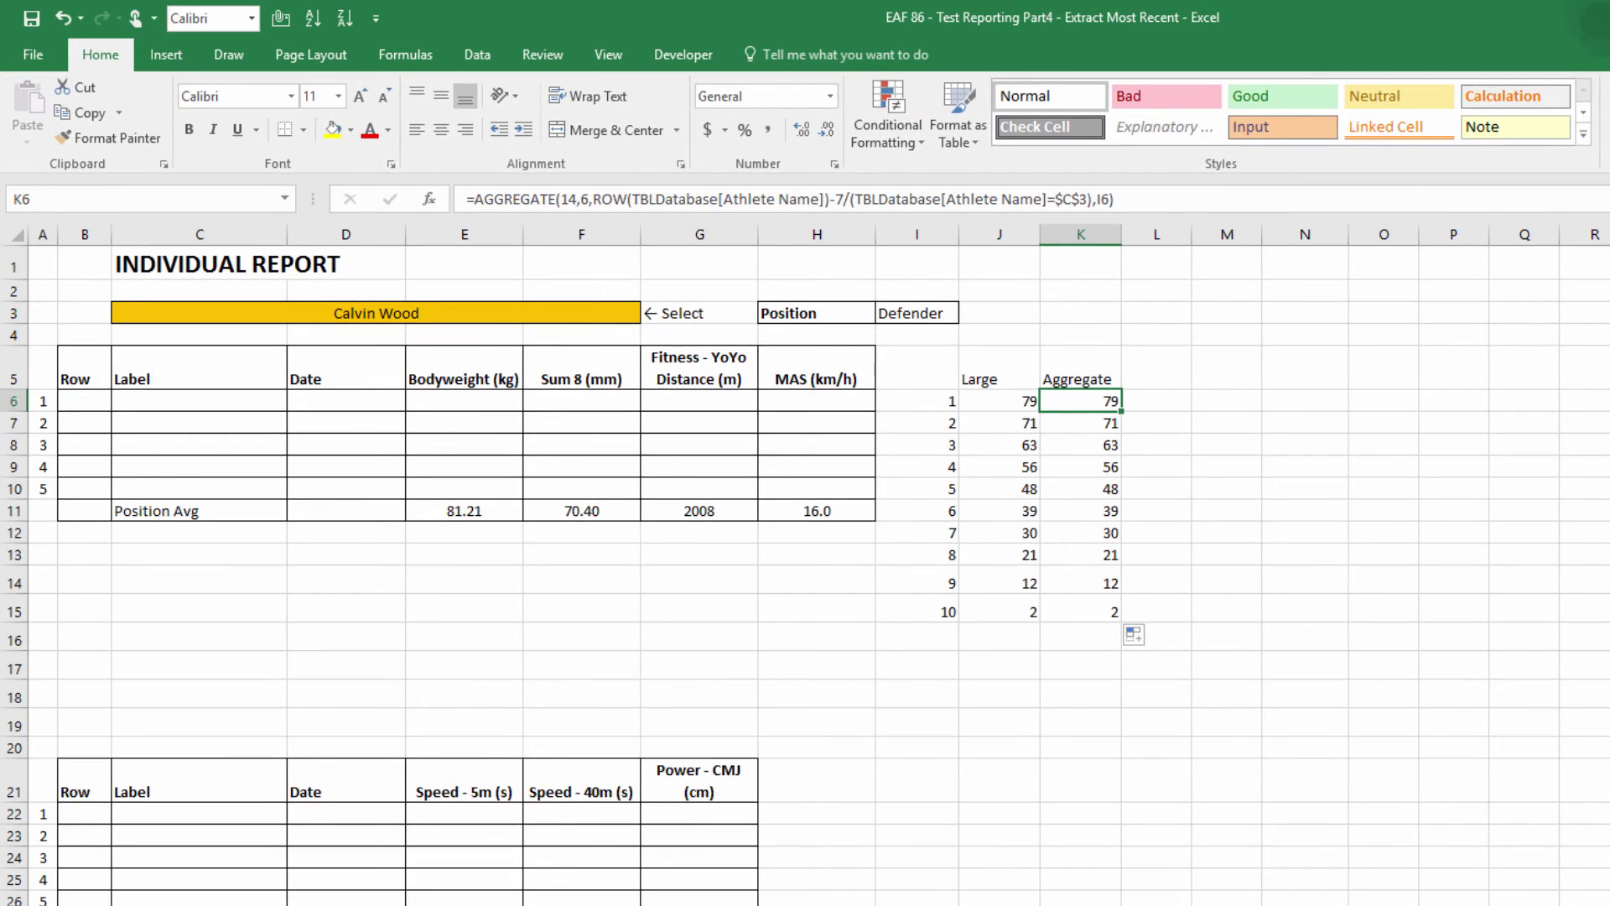
Copy K6's formula into B6, change its rank to A6, and fill down to B10.
{"action": "key", "text": "F2"}
{"action": "key", "text": "shift+Home"}
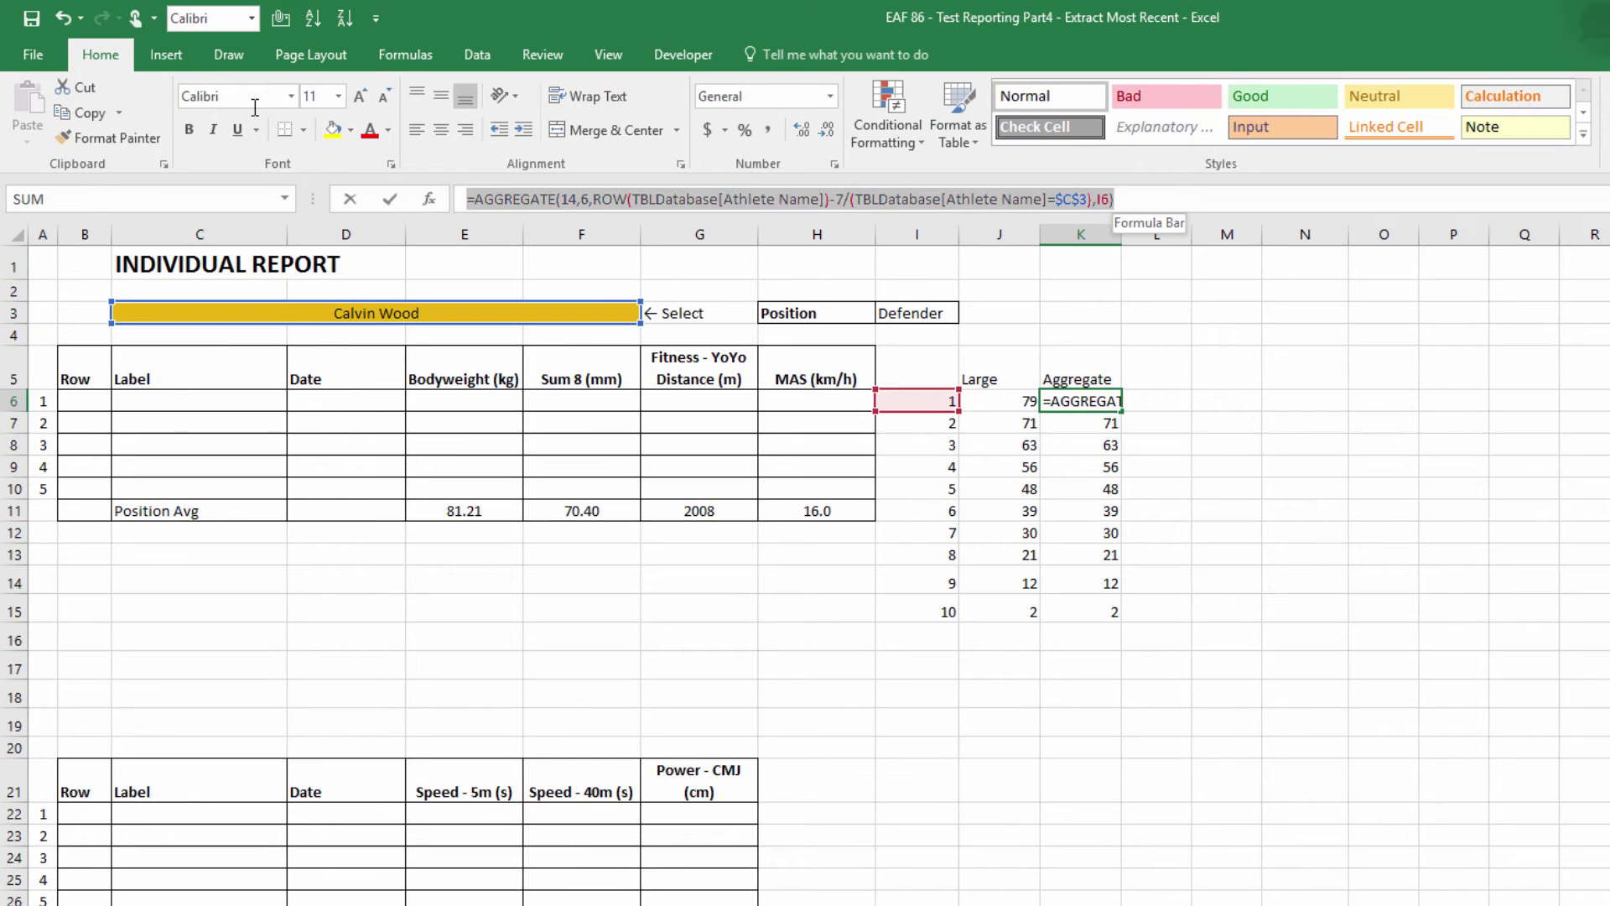
{"action": "key", "text": "ctrl+c"}
{"action": "key", "text": "Escape"}
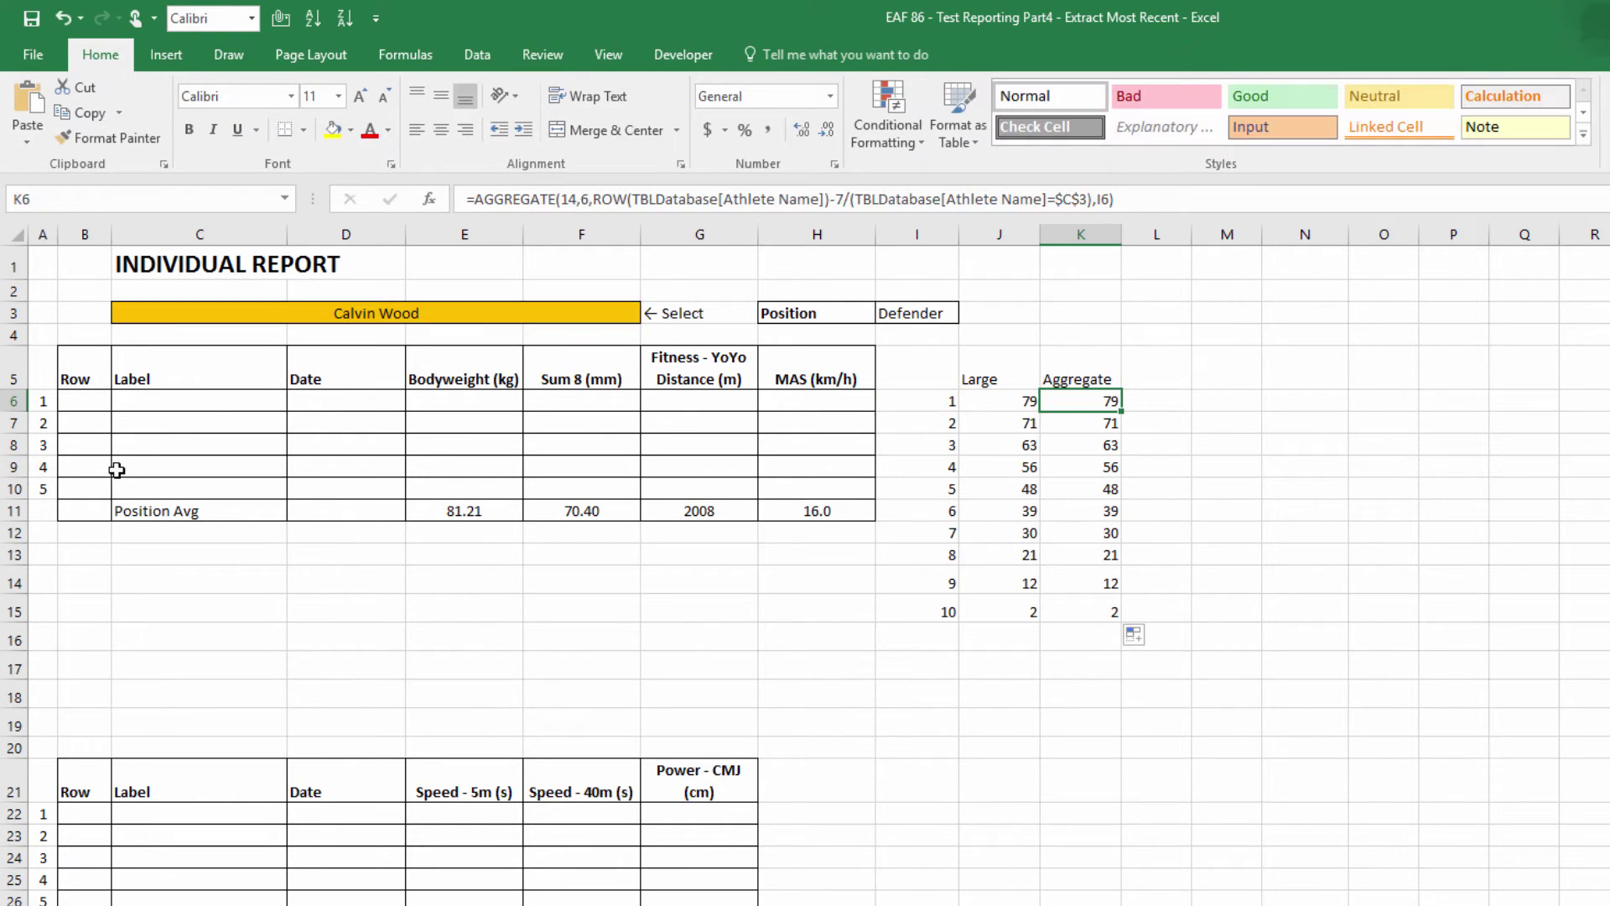
{"action": "left_click", "coordinate": [80, 401]}
{"action": "left_click", "coordinate": [500, 200]}
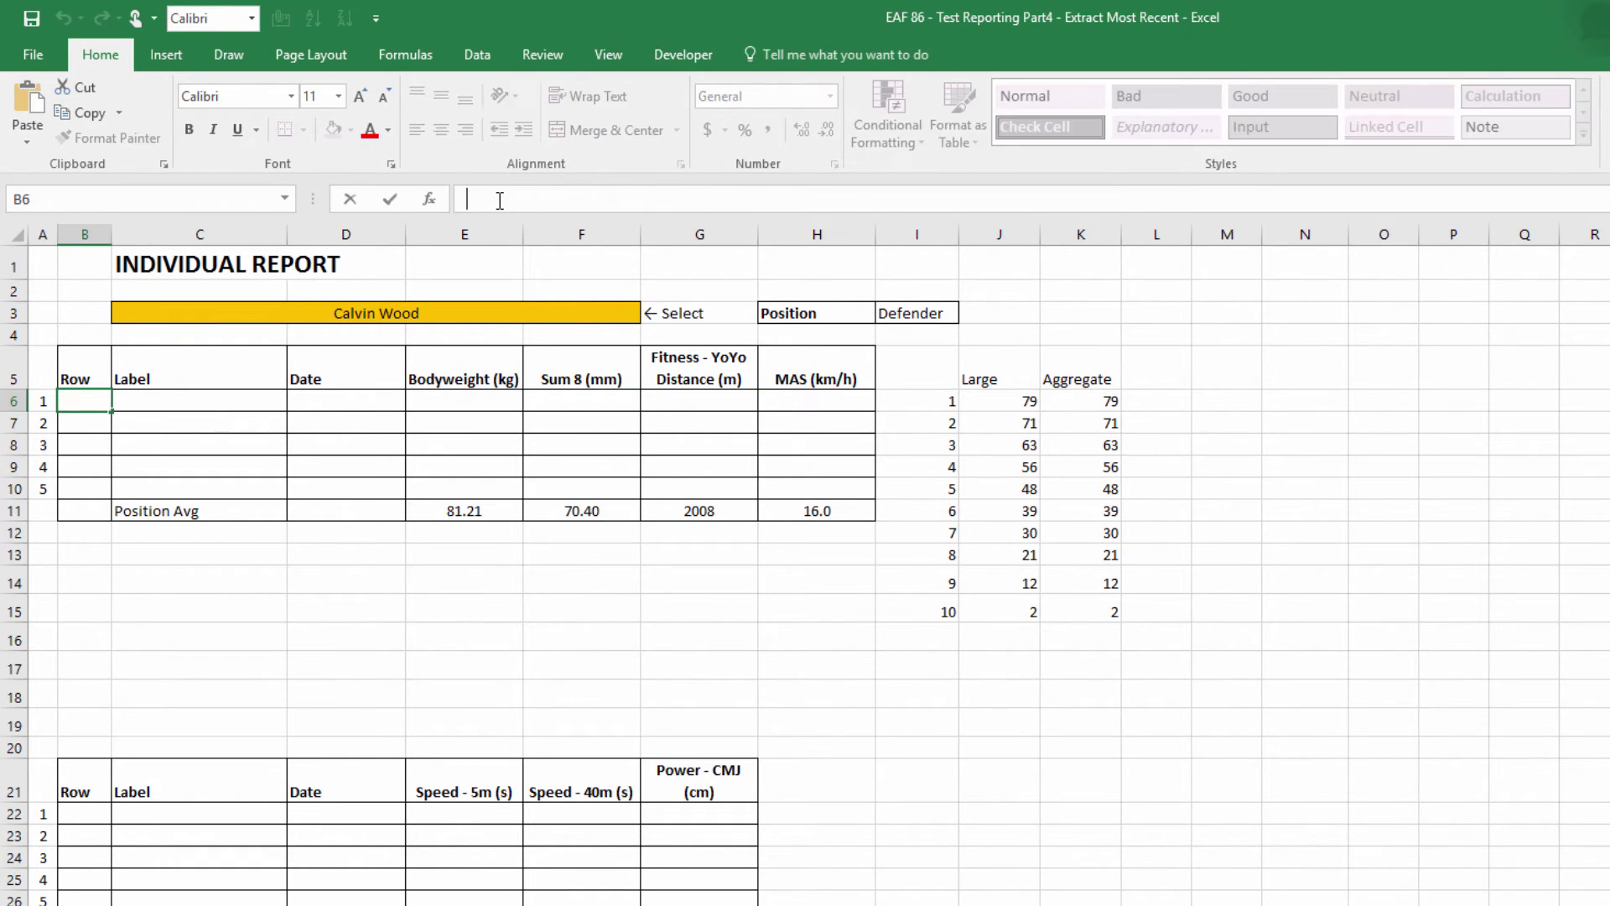
{"action": "key", "text": "ctrl+v"}
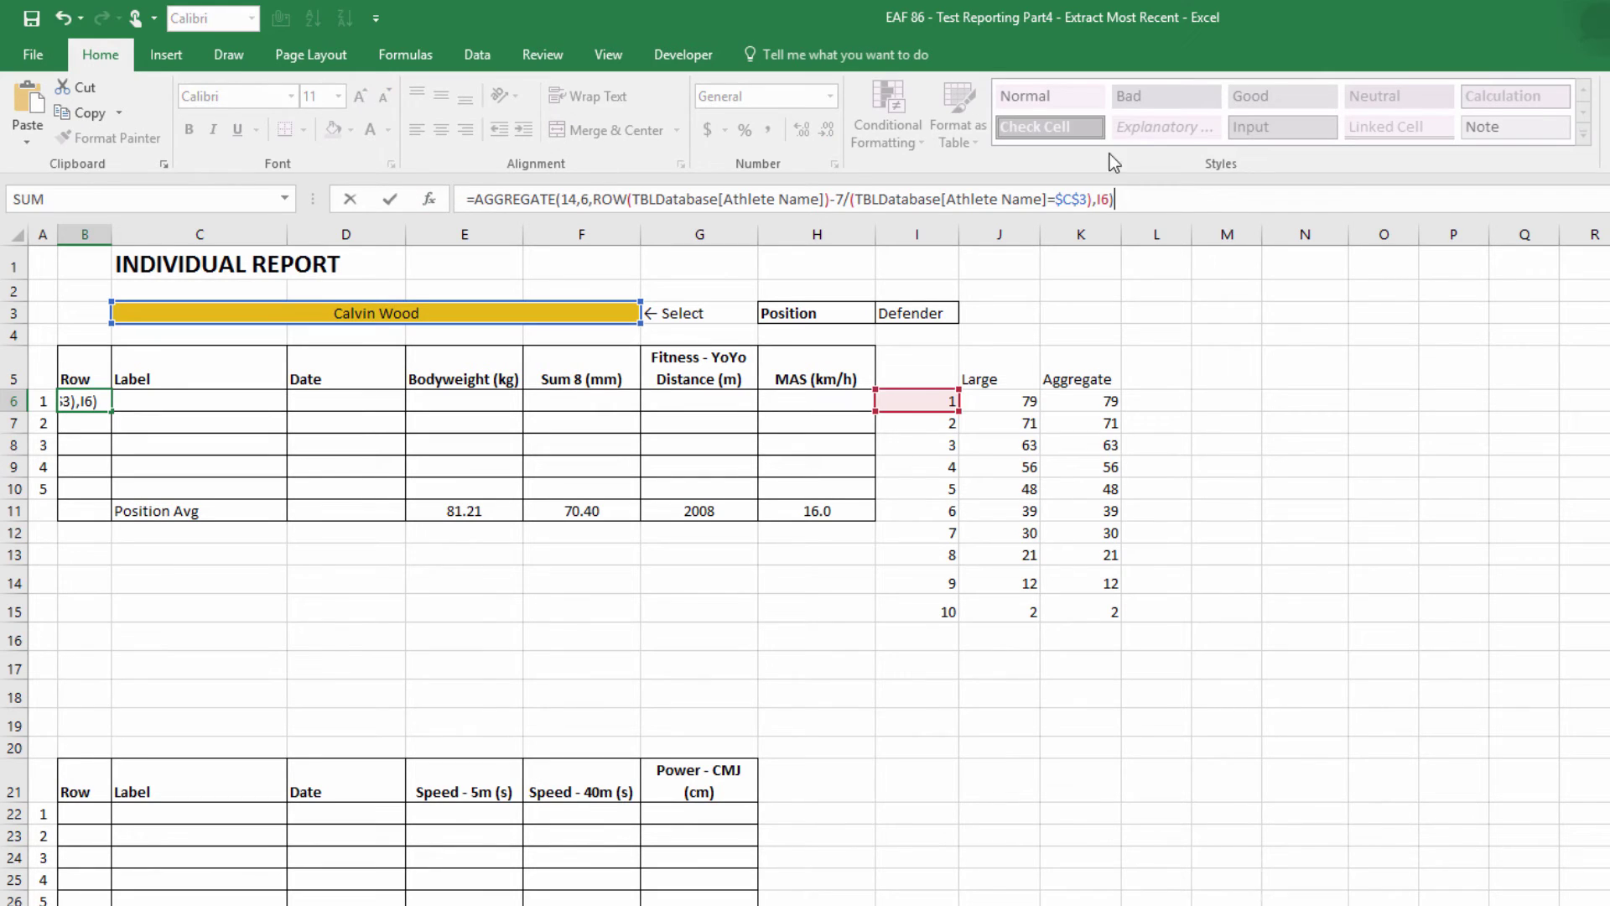
{"action": "left_click_drag", "start_coordinate": [901, 409], "coordinate": [54, 402]}
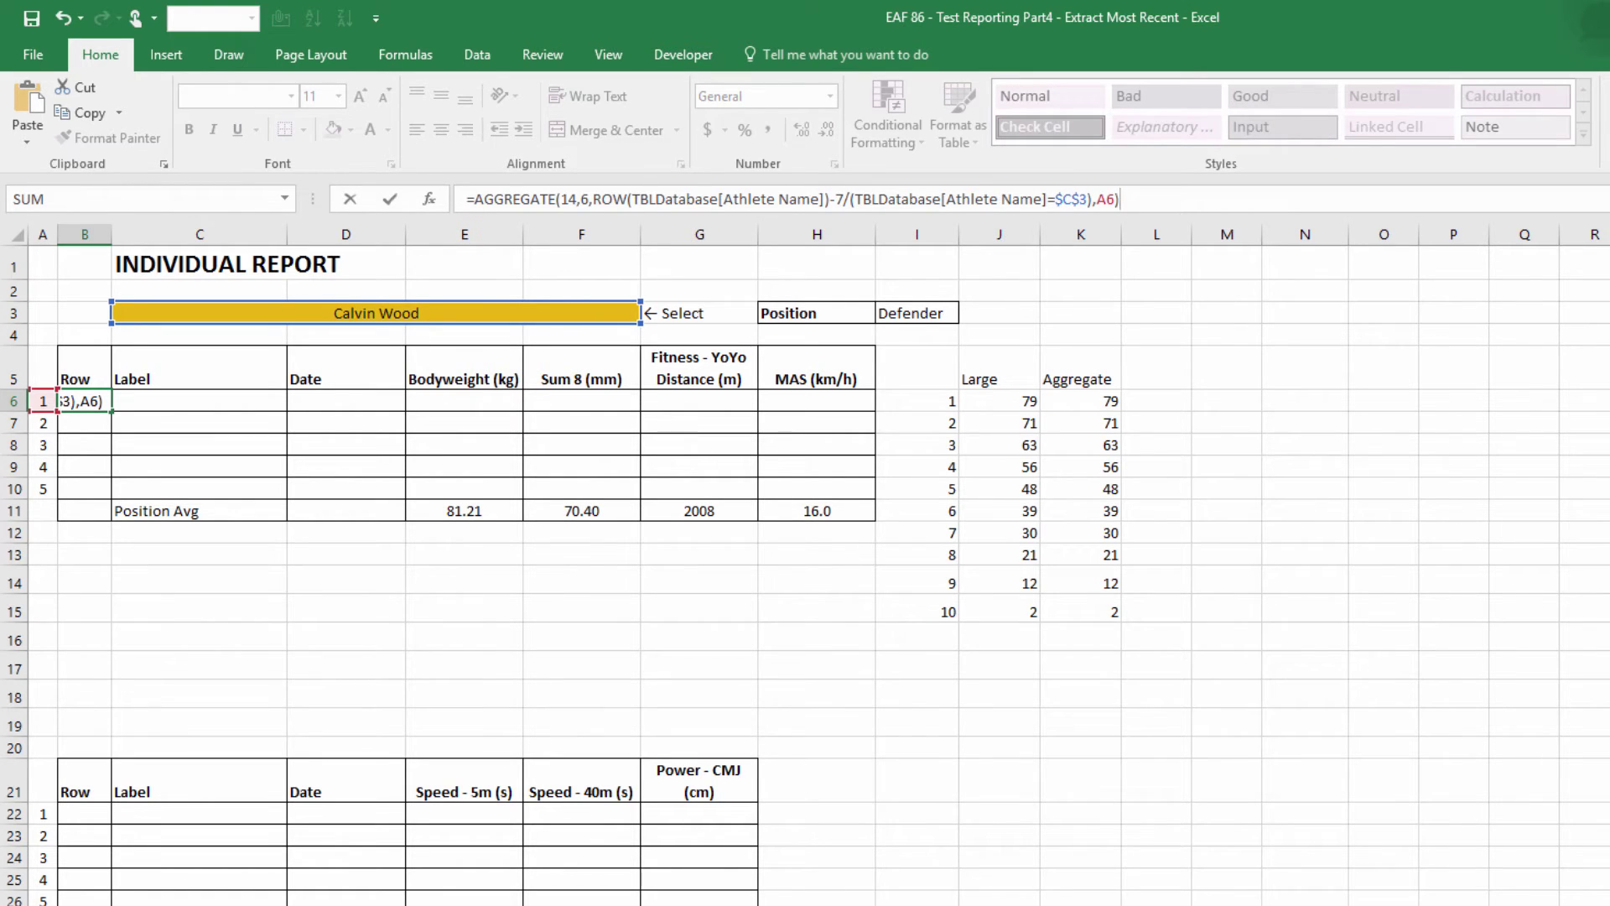
{"action": "key", "text": "ctrl+Return"}
{"action": "left_click_drag", "start_coordinate": [111, 411], "coordinate": [100, 492]}
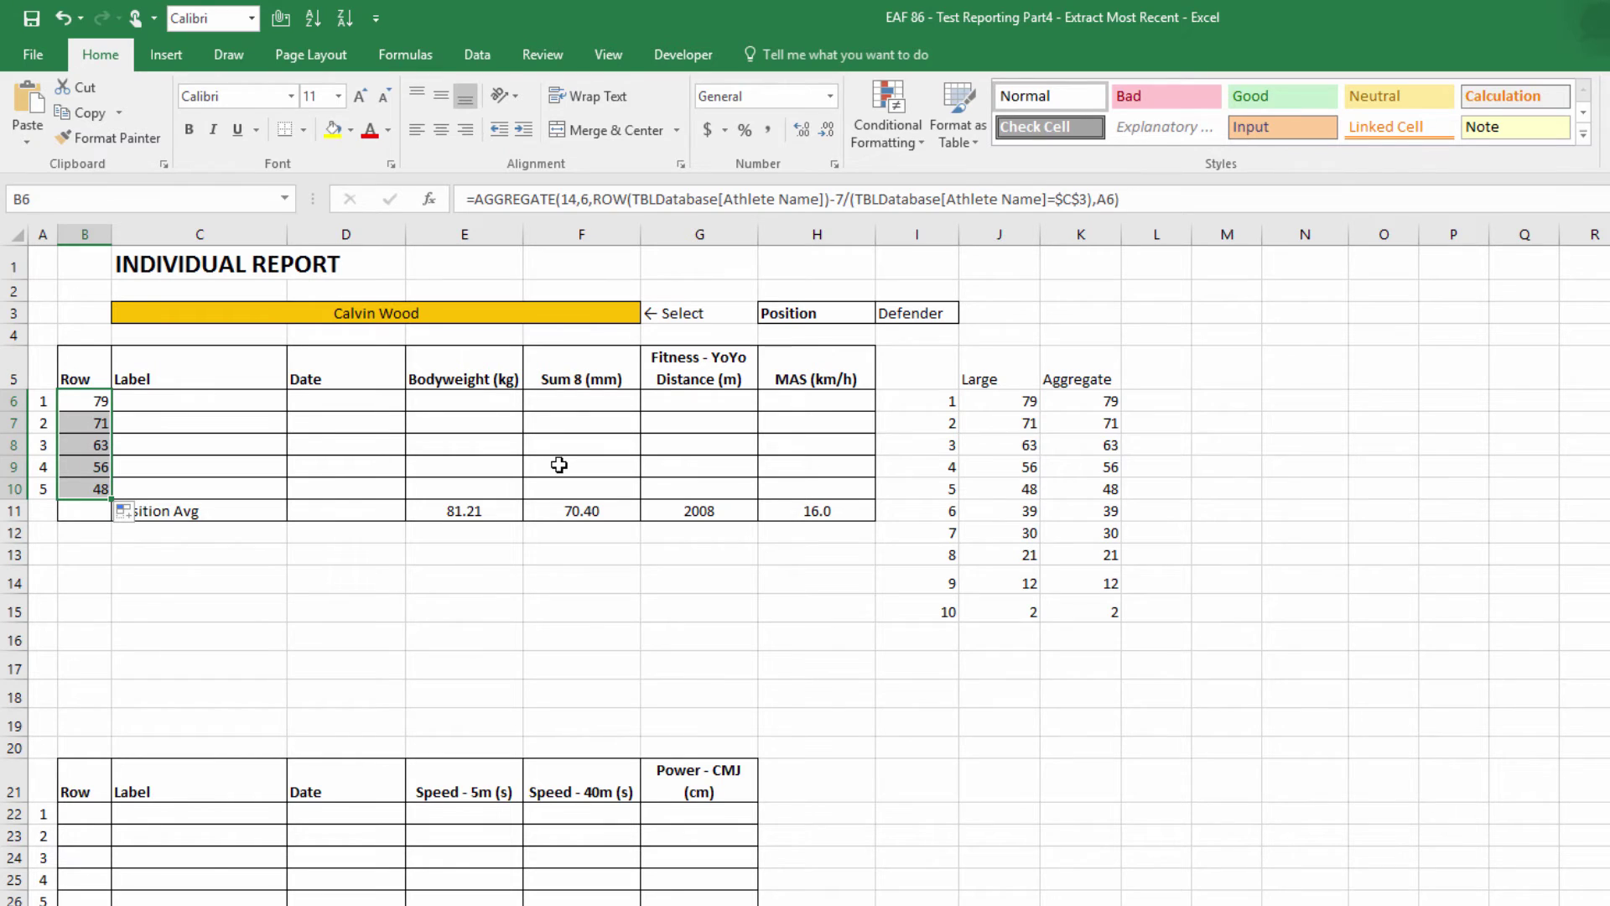
Copy B6:B10 into B22 and B38 for the speed and strength tables.
{"action": "key", "text": "ctrl+c"}
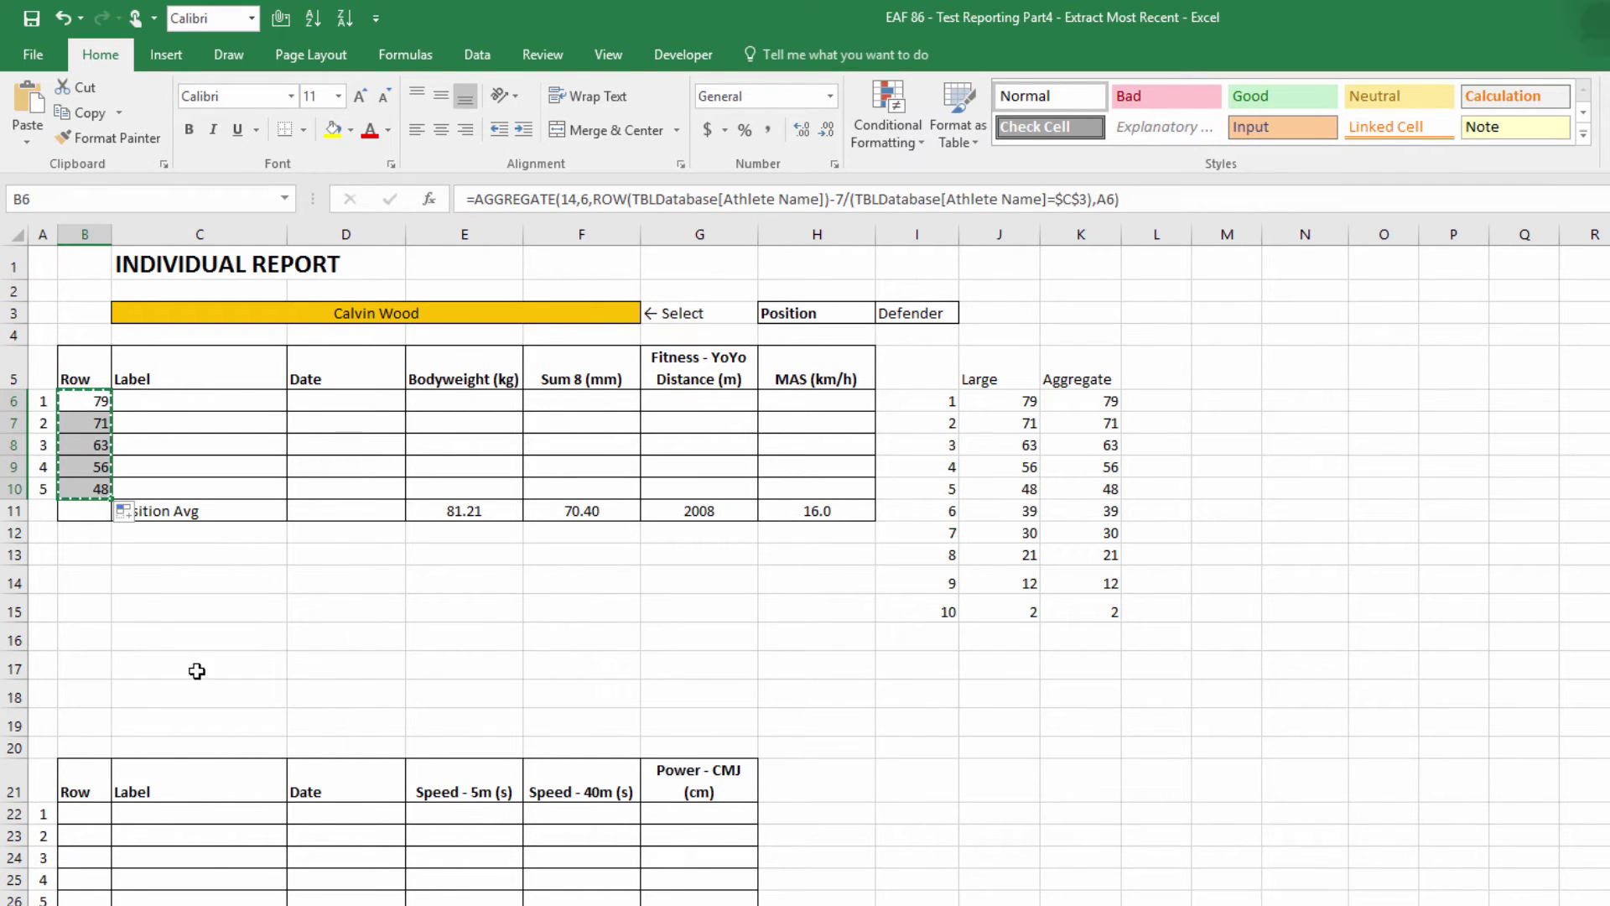
{"action": "left_click", "coordinate": [97, 812]}
{"action": "key", "text": "ctrl+v"}
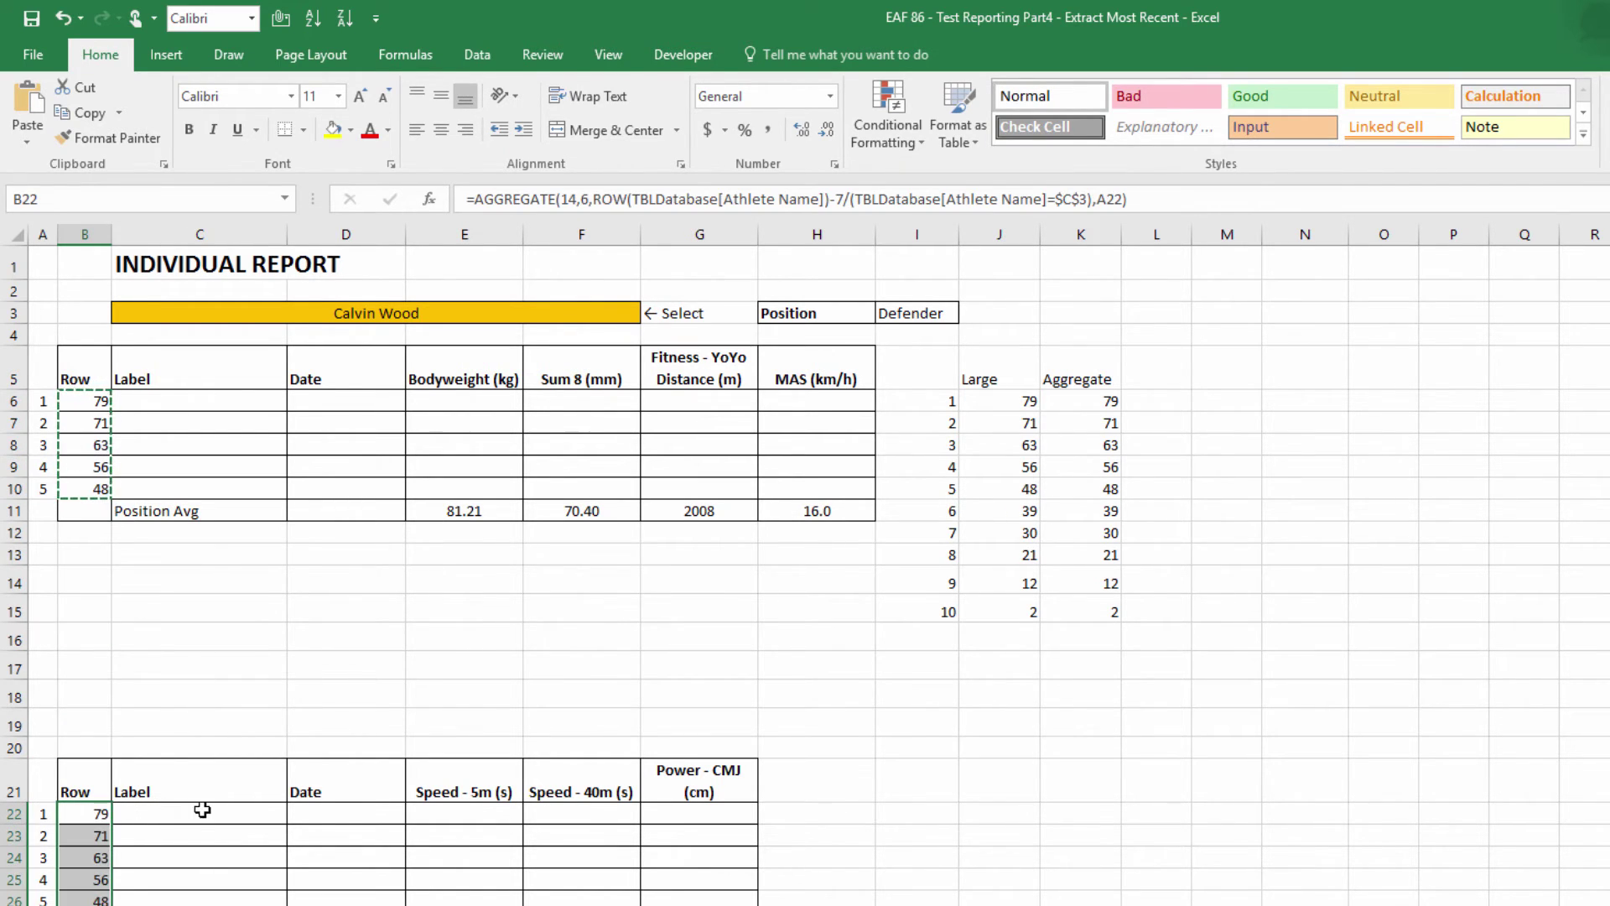
{"action": "scroll", "coordinate": [204, 808], "scroll_direction": "down", "scroll_amount": 5}
{"action": "left_click", "coordinate": [81, 851]}
{"action": "key", "text": "ctrl+v"}
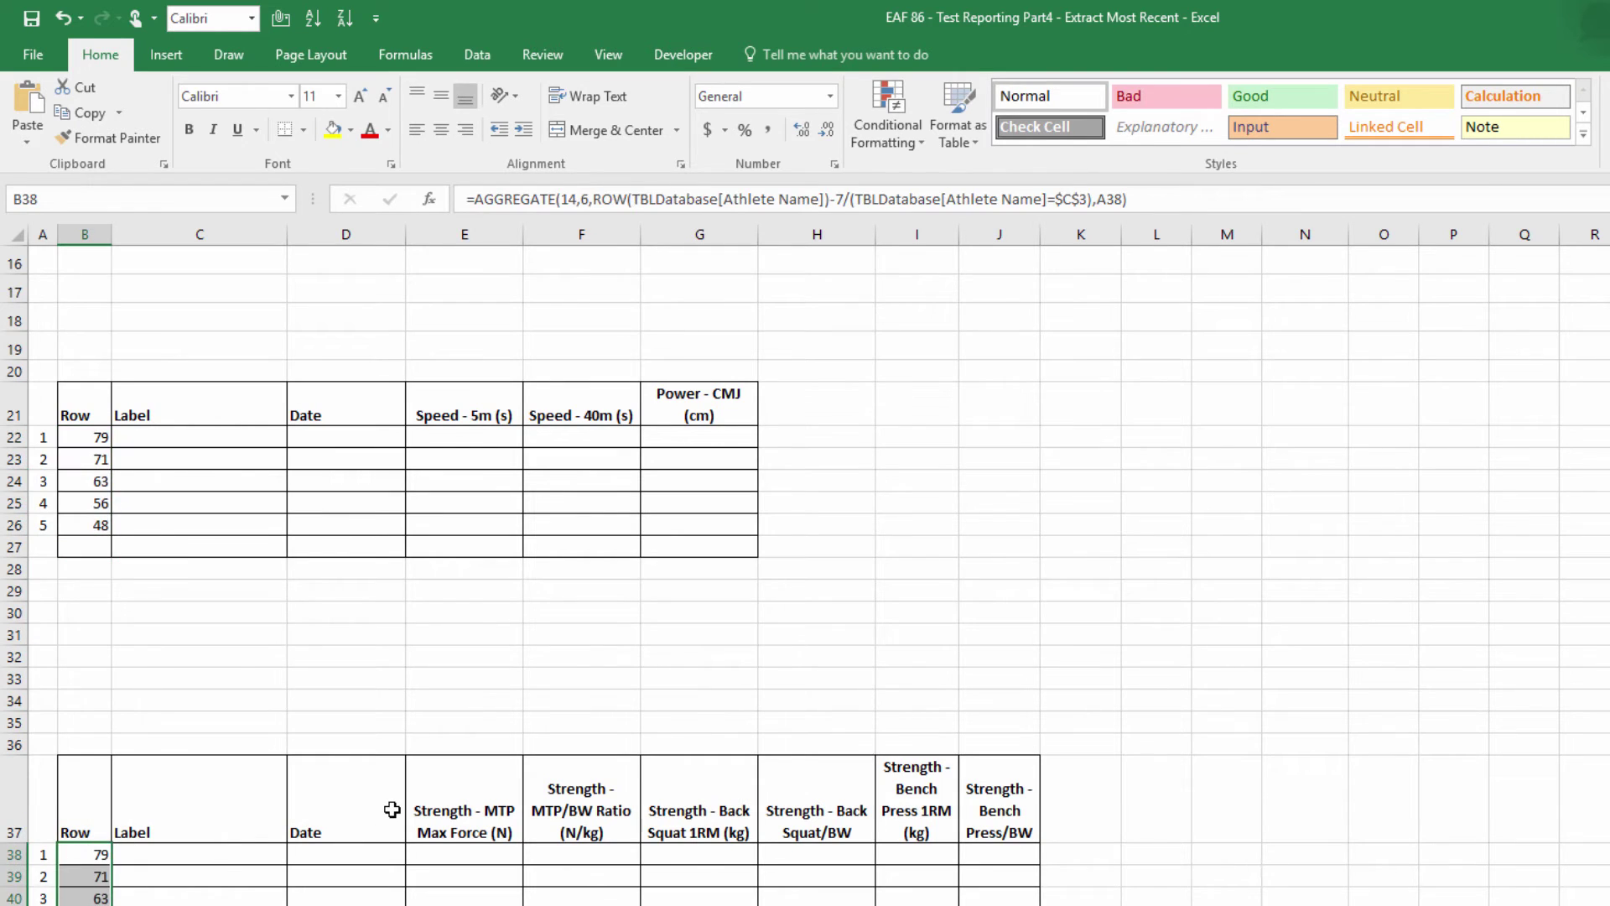
{"action": "scroll", "coordinate": [388, 809], "scroll_direction": "up", "scroll_amount": 5}
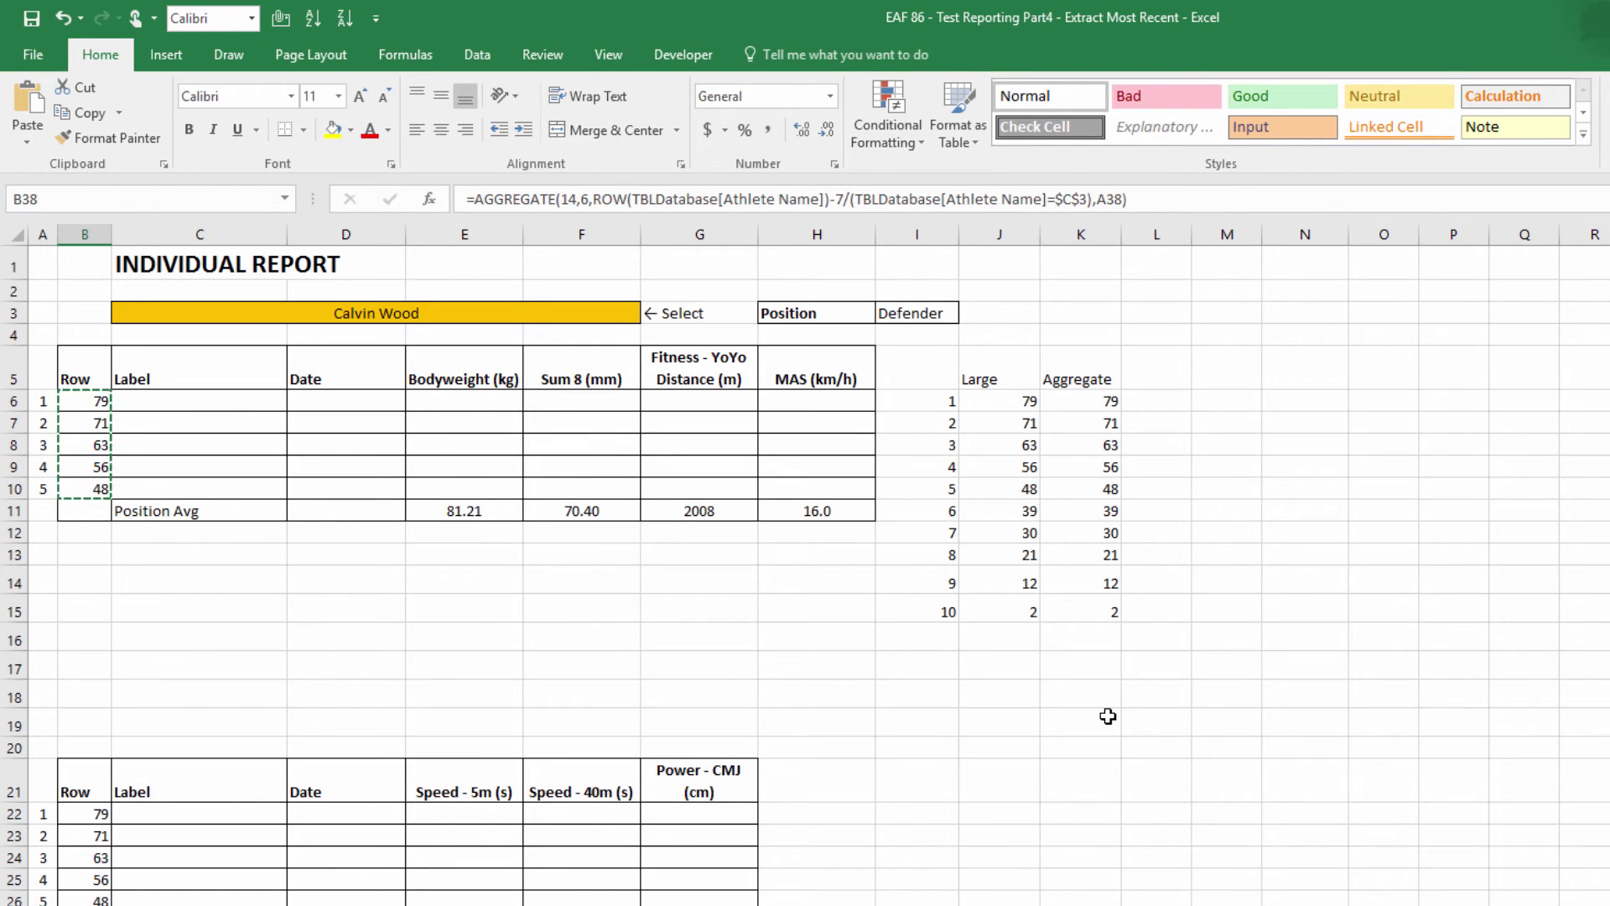
{"action": "key", "text": "Escape"}
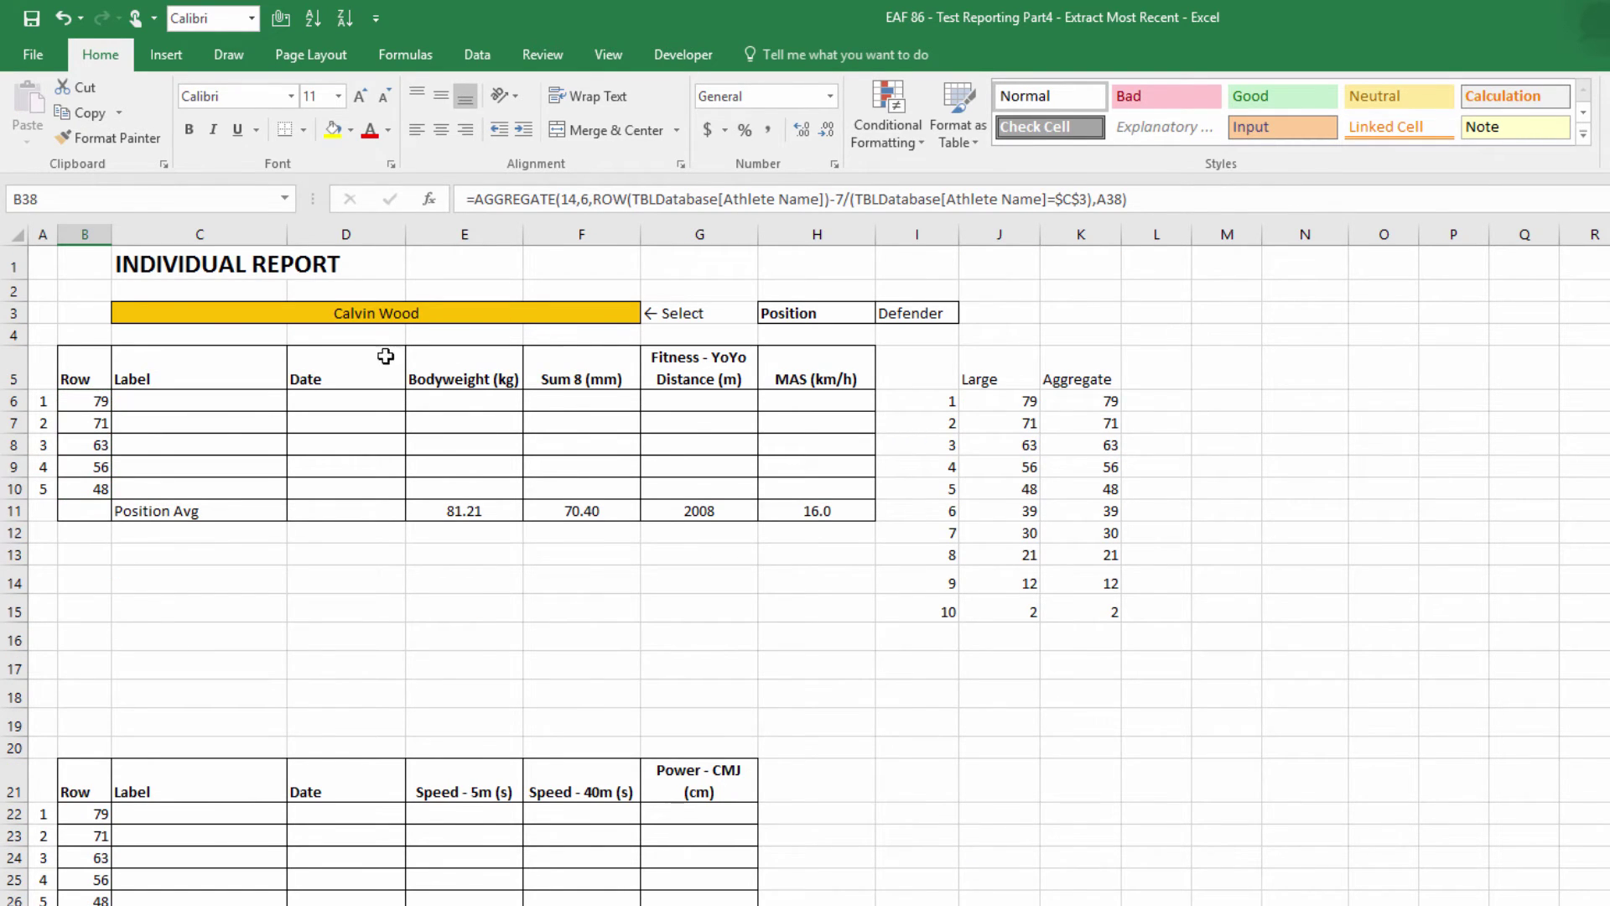
Enter =INDEX(TBLDatabase[Test Label],$B6) in C6.
{"action": "left_click", "coordinate": [224, 401]}
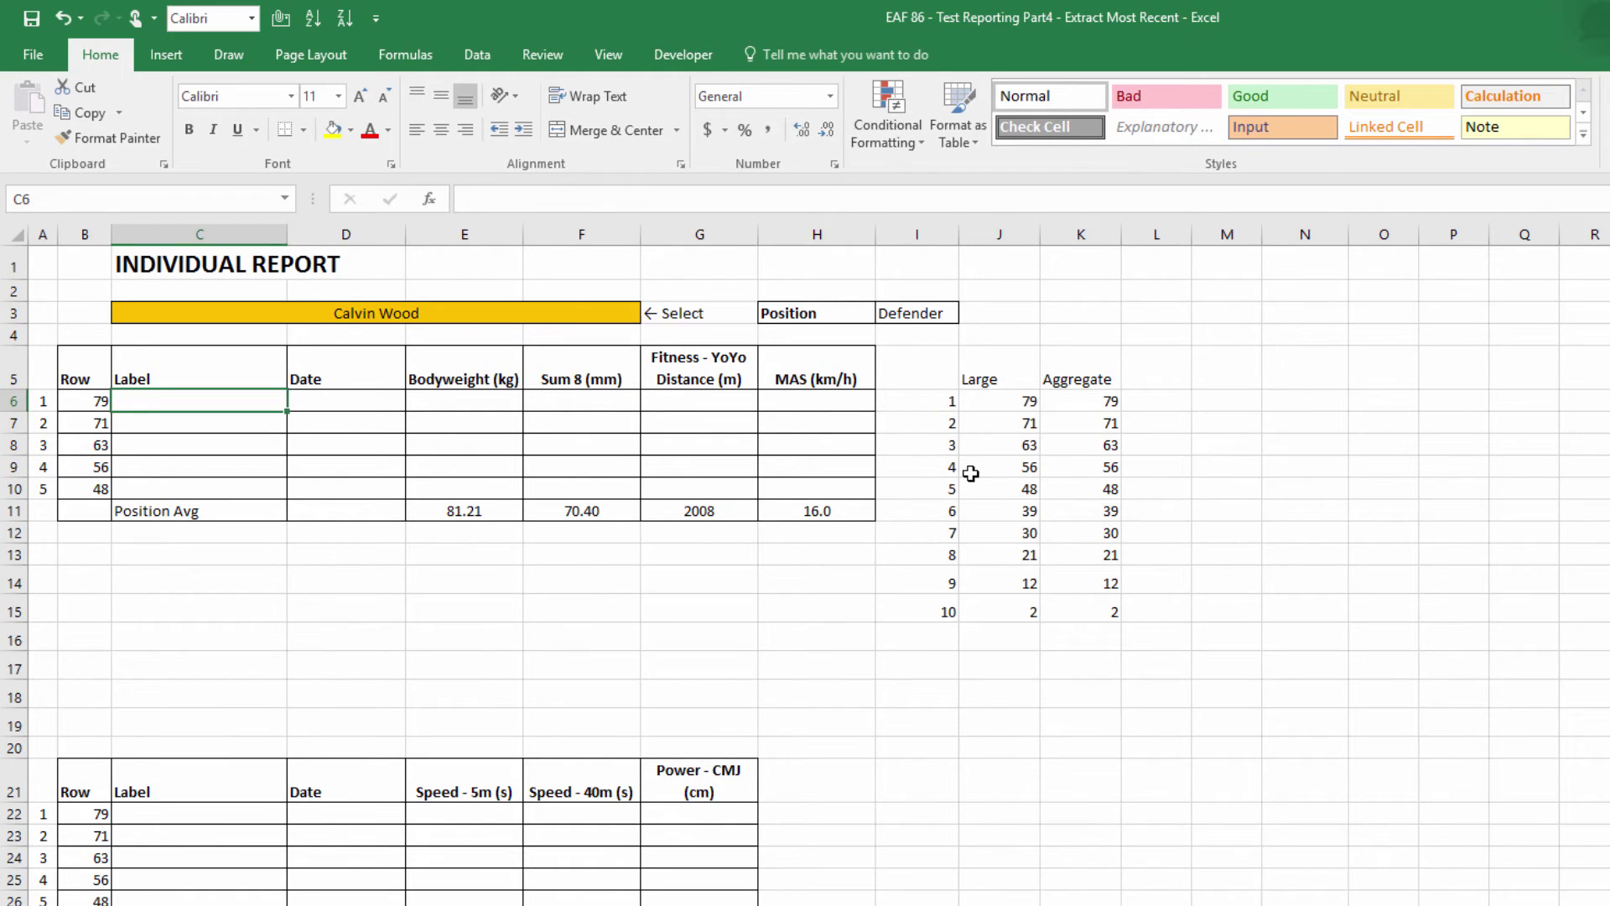
{"action": "type", "text": "=i"}
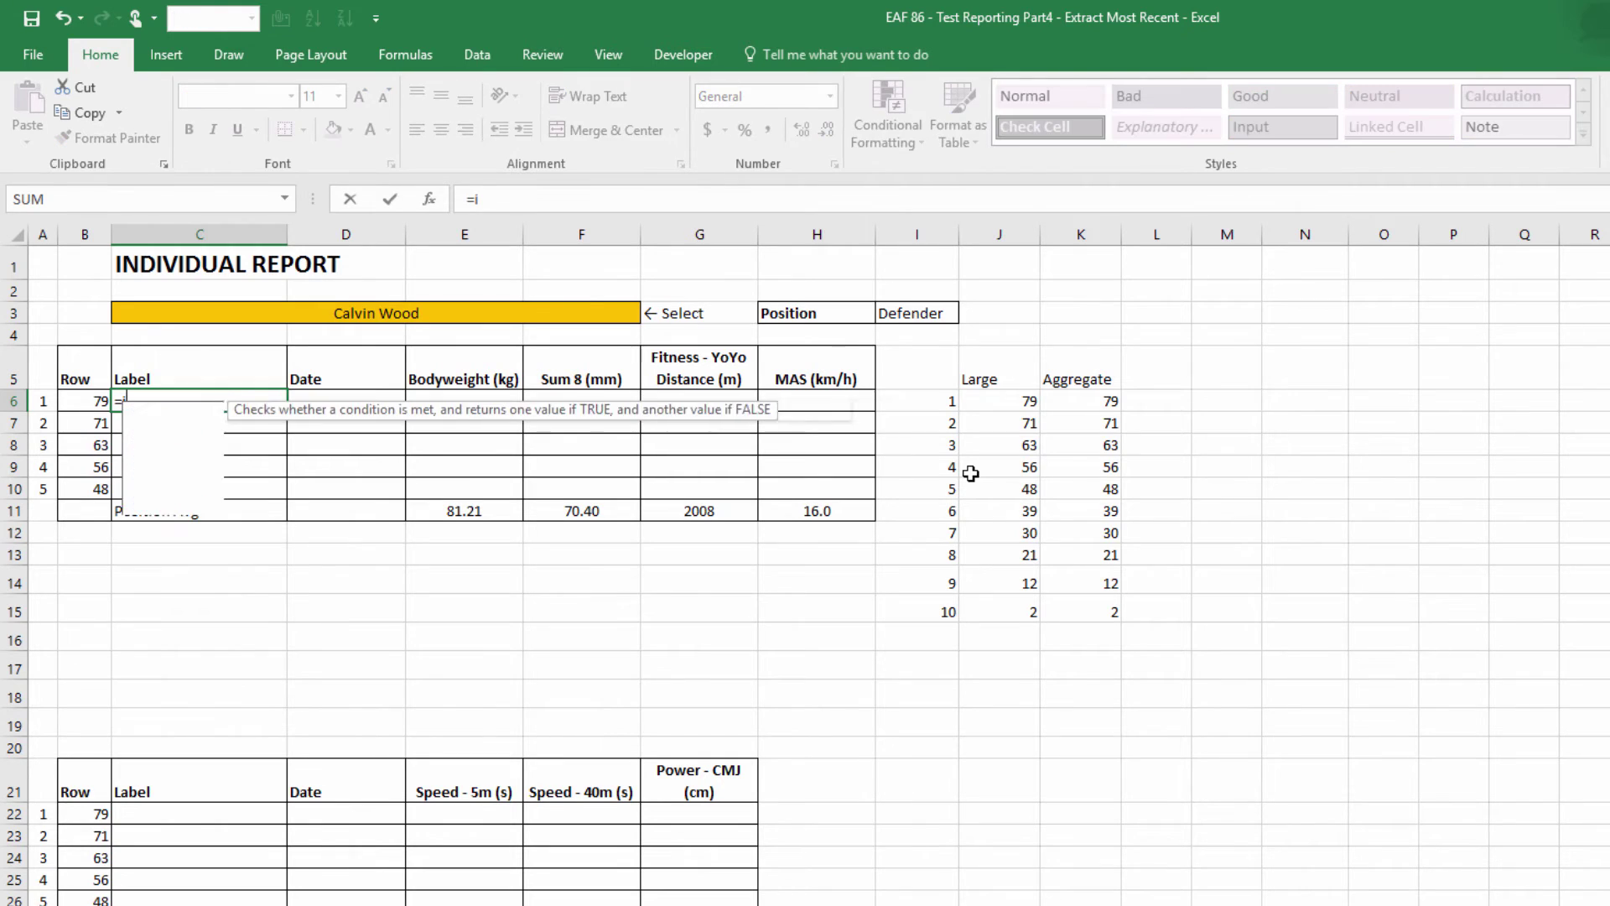
{"action": "type", "text": "ndex("}
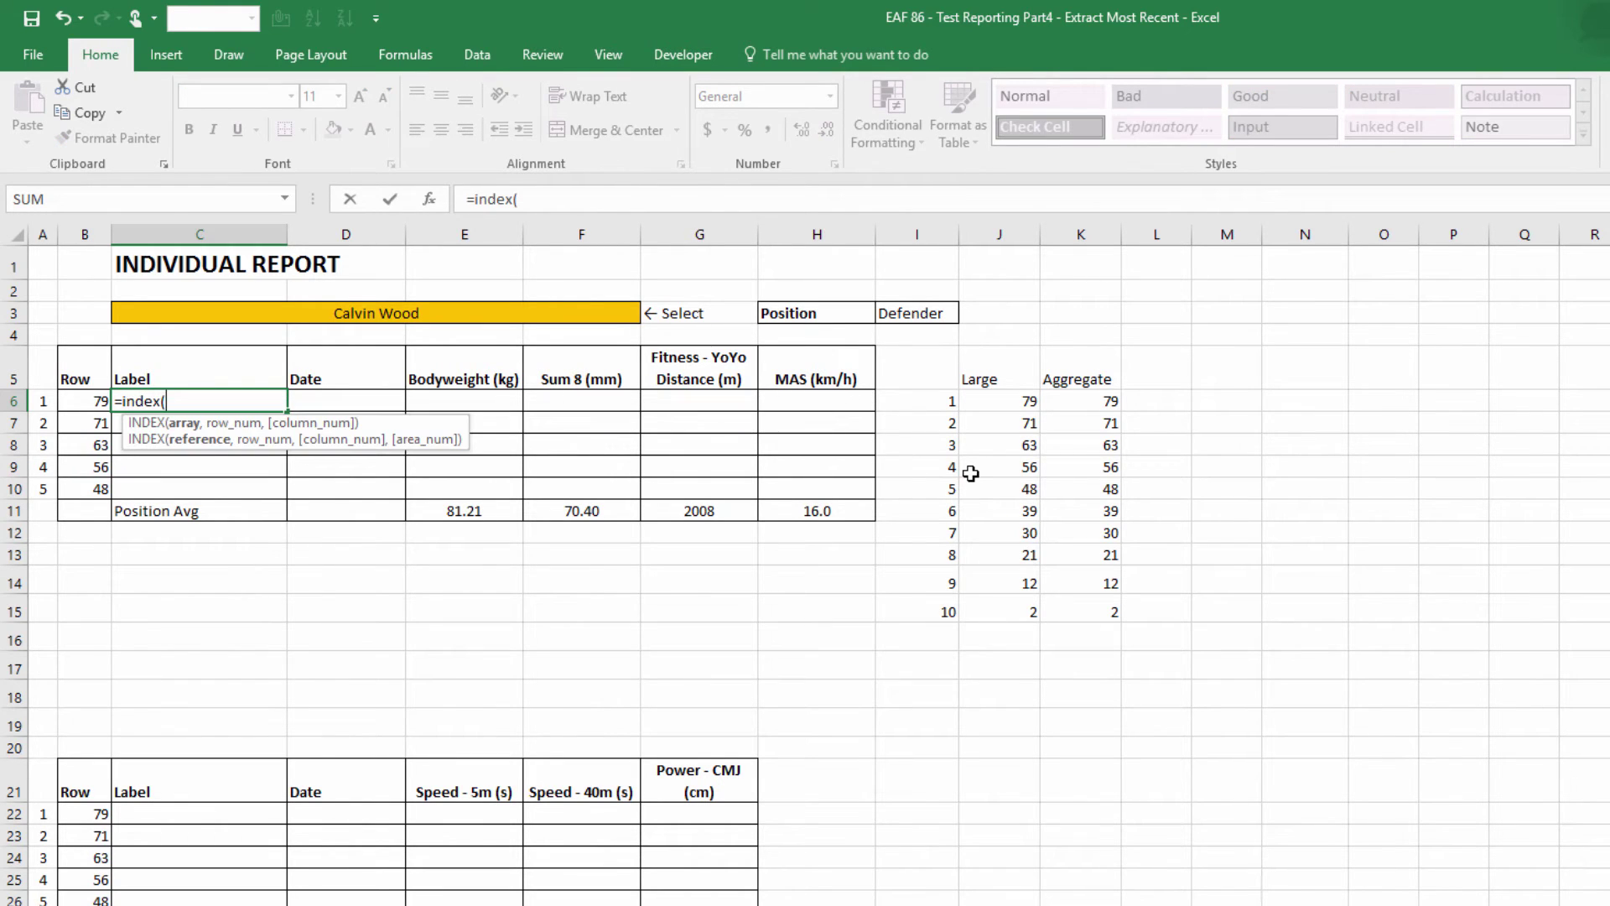
{"action": "type", "text": "tbl"}
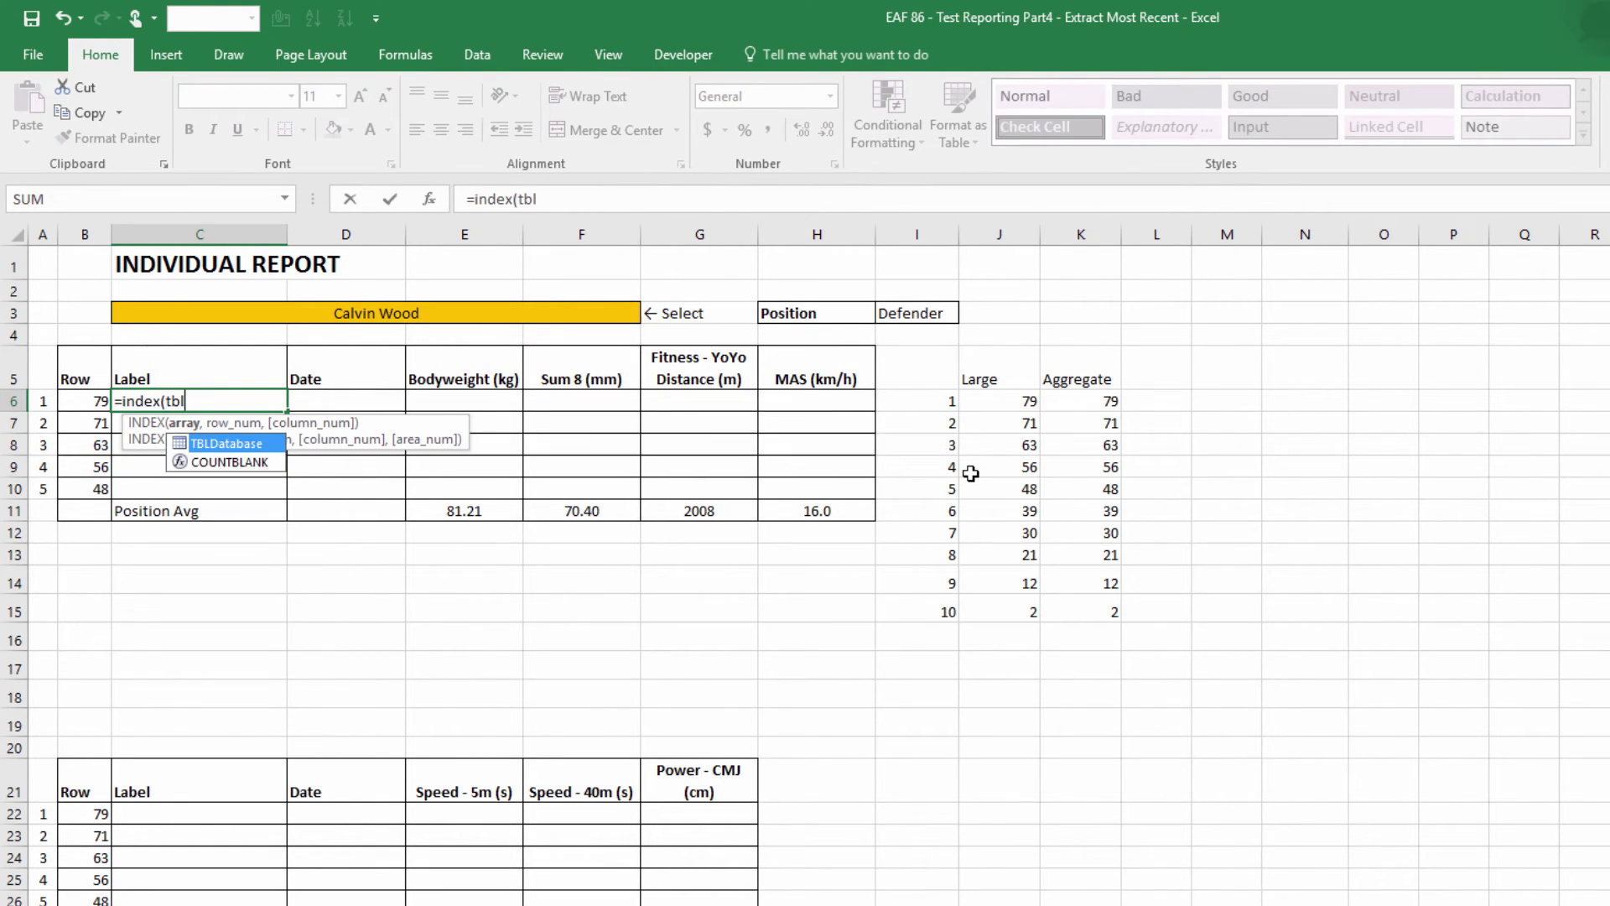
{"action": "key", "text": "Tab"}
{"action": "type", "text": "["}
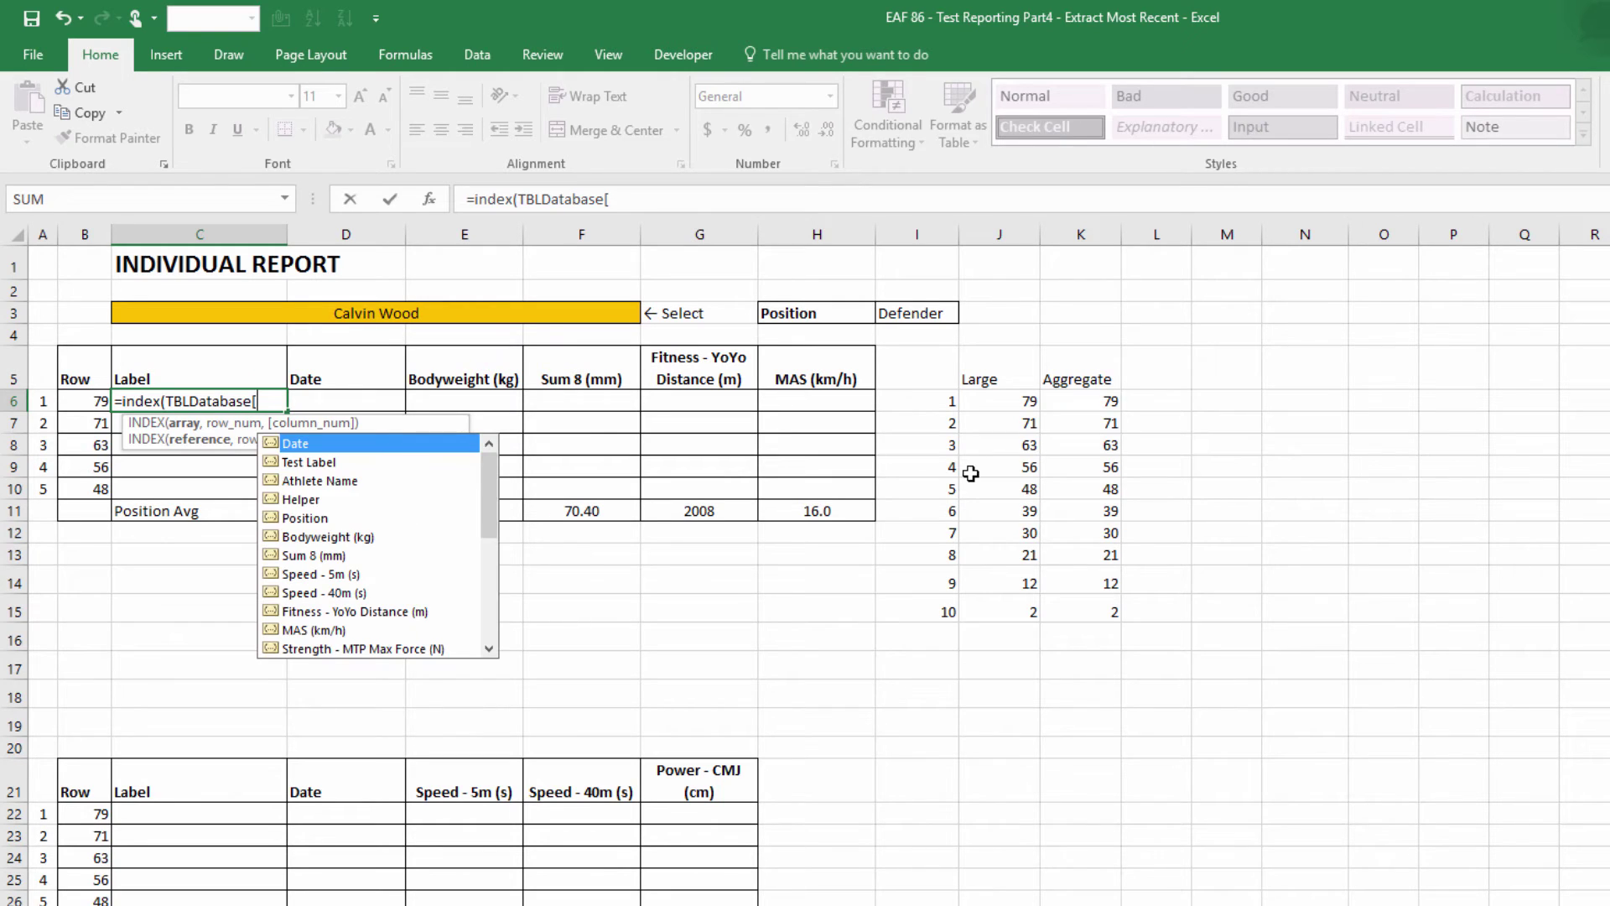
{"action": "key", "text": "Down"}
{"action": "key", "text": "Tab"}
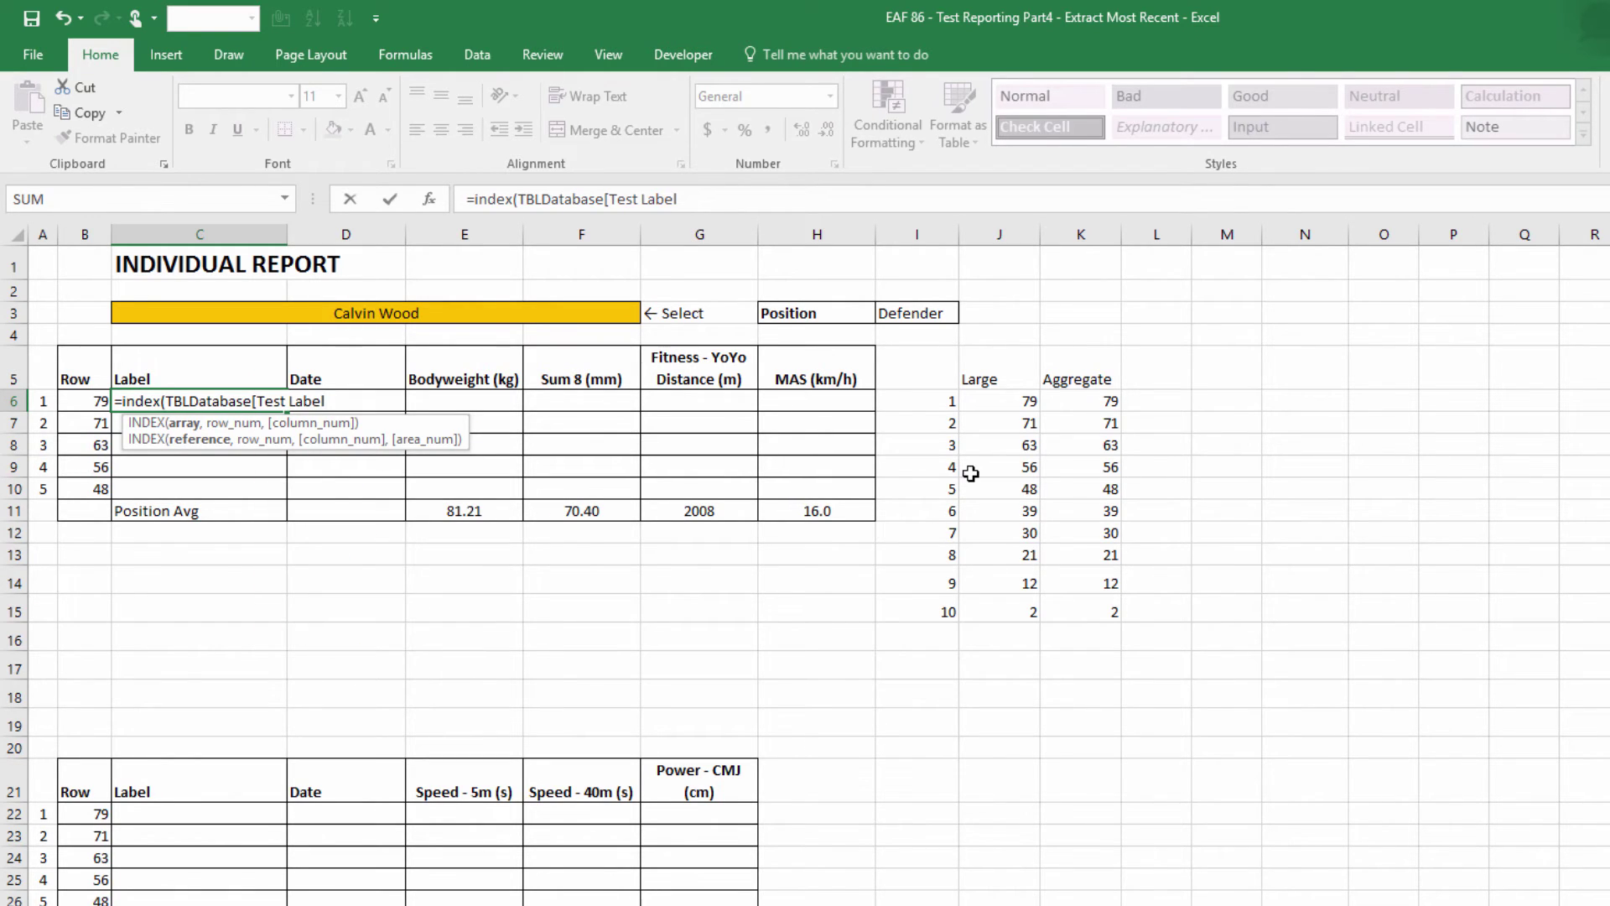
{"action": "type", "text": ","}
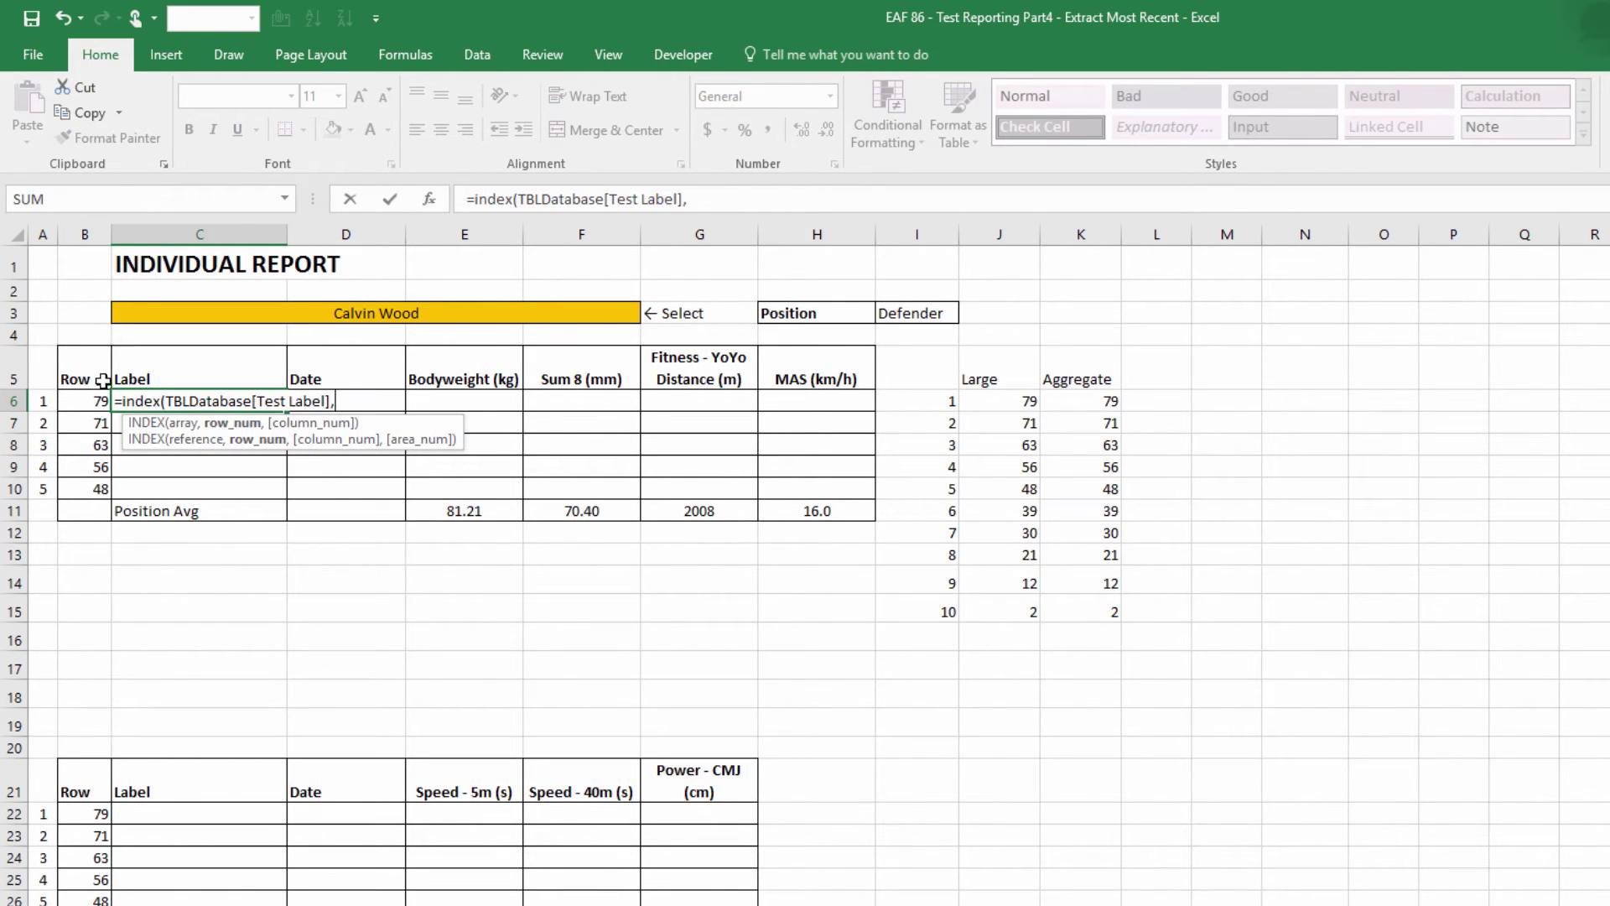
{"action": "left_click", "coordinate": [98, 398]}
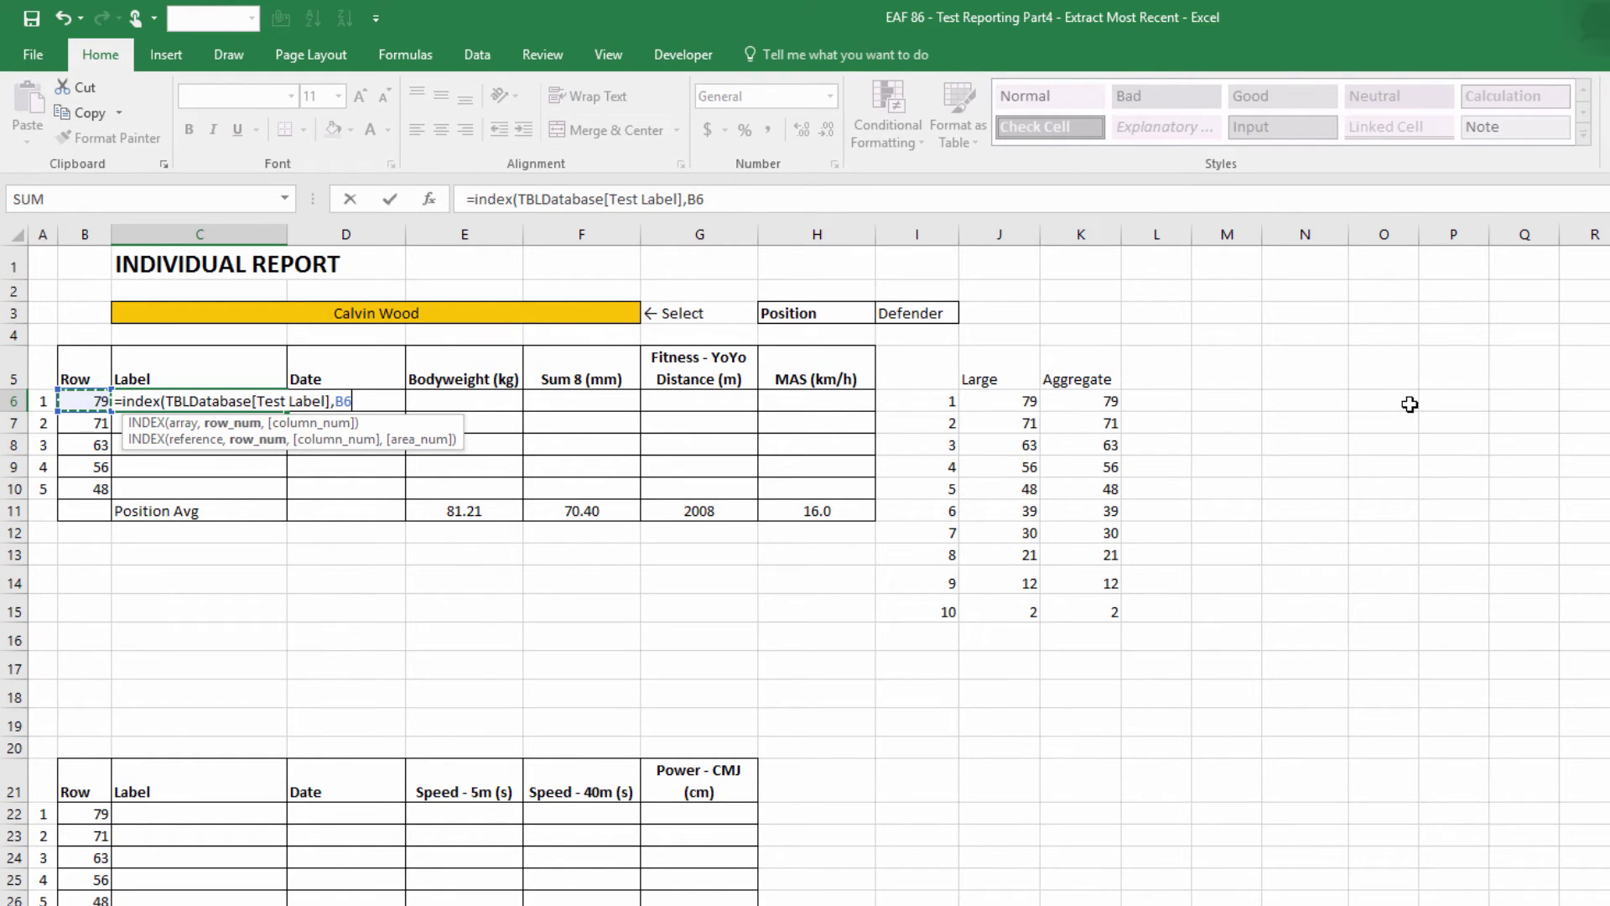
{"action": "key", "text": "F4"}
{"action": "key", "text": "F4"}
{"action": "key", "text": "F4"}
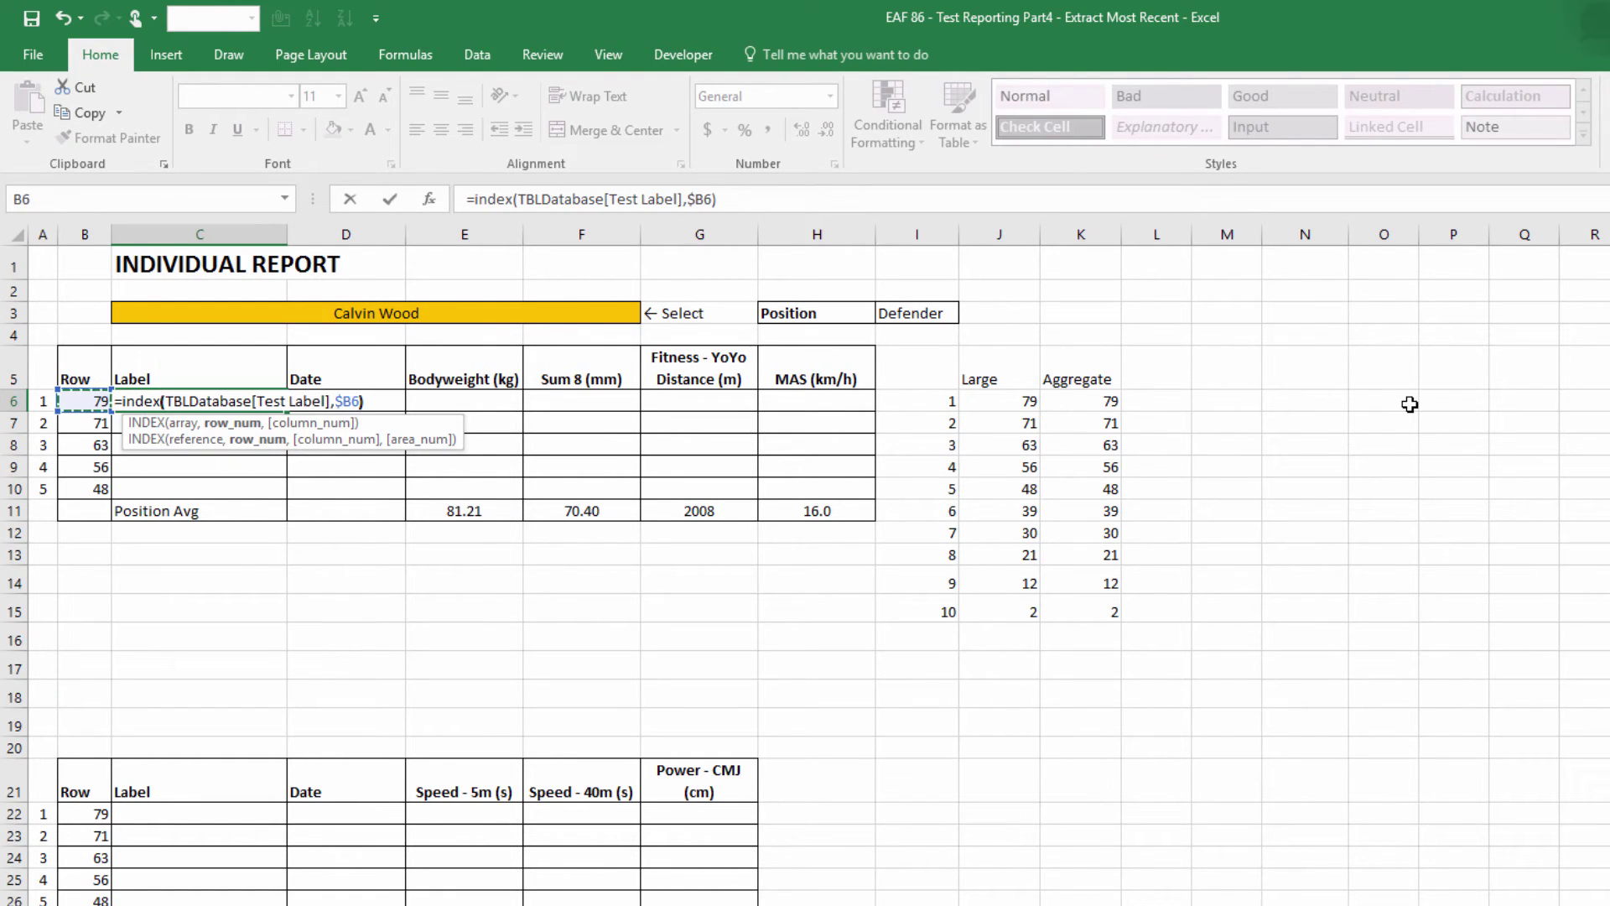
{"action": "type", "text": ")"}
{"action": "key", "text": "Return"}
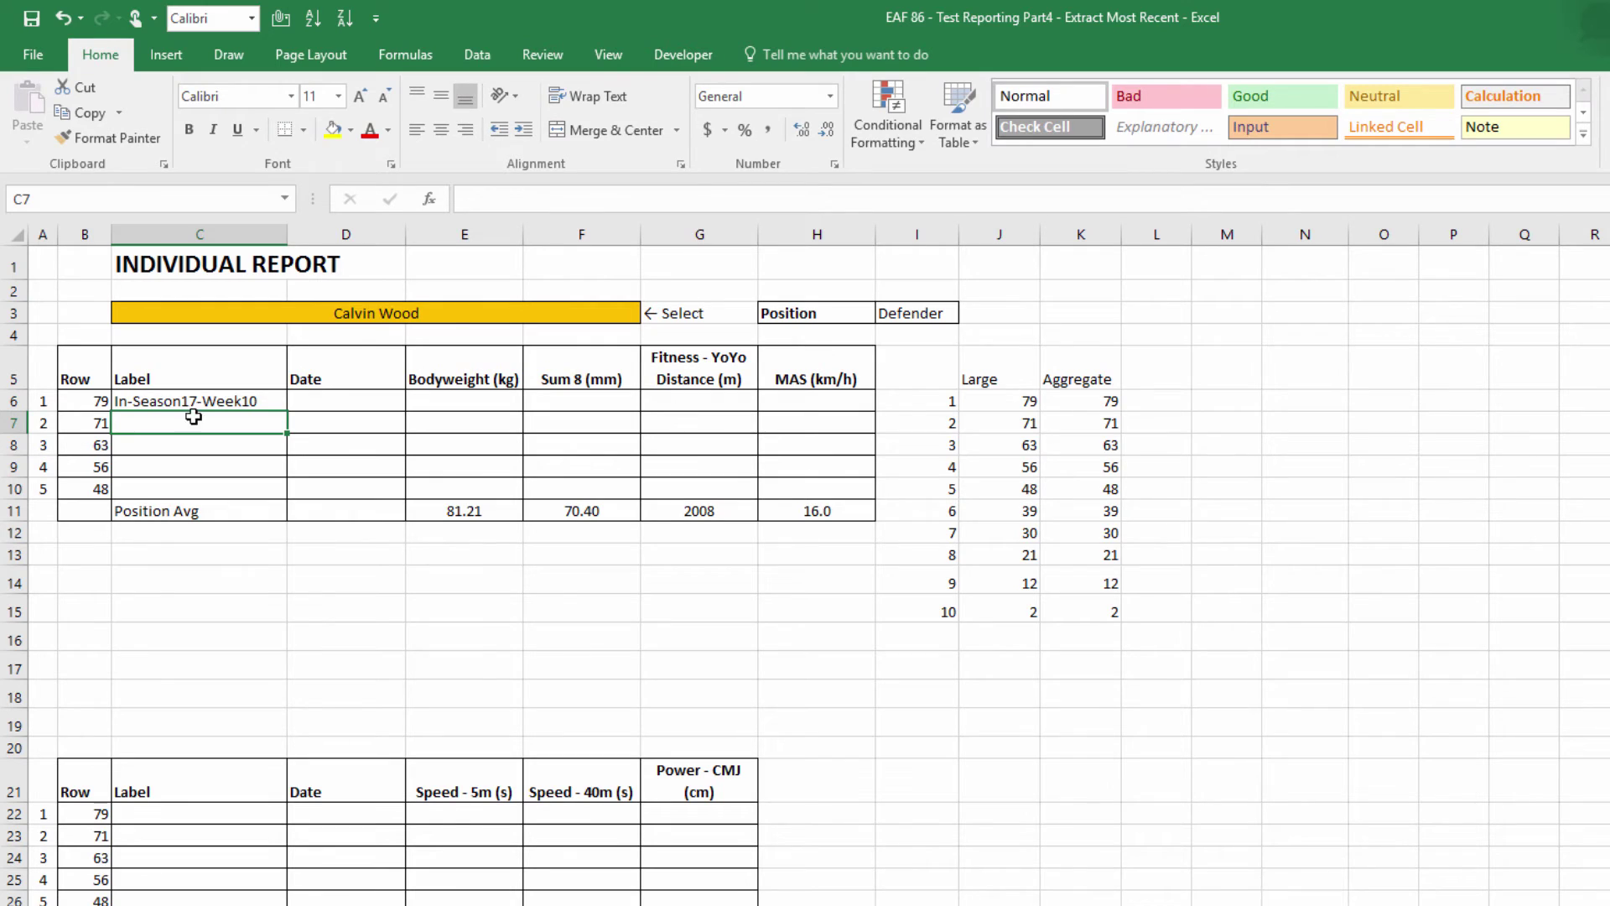
Fill the Test Label formula down from C6 to C10.
{"action": "left_click", "coordinate": [271, 401]}
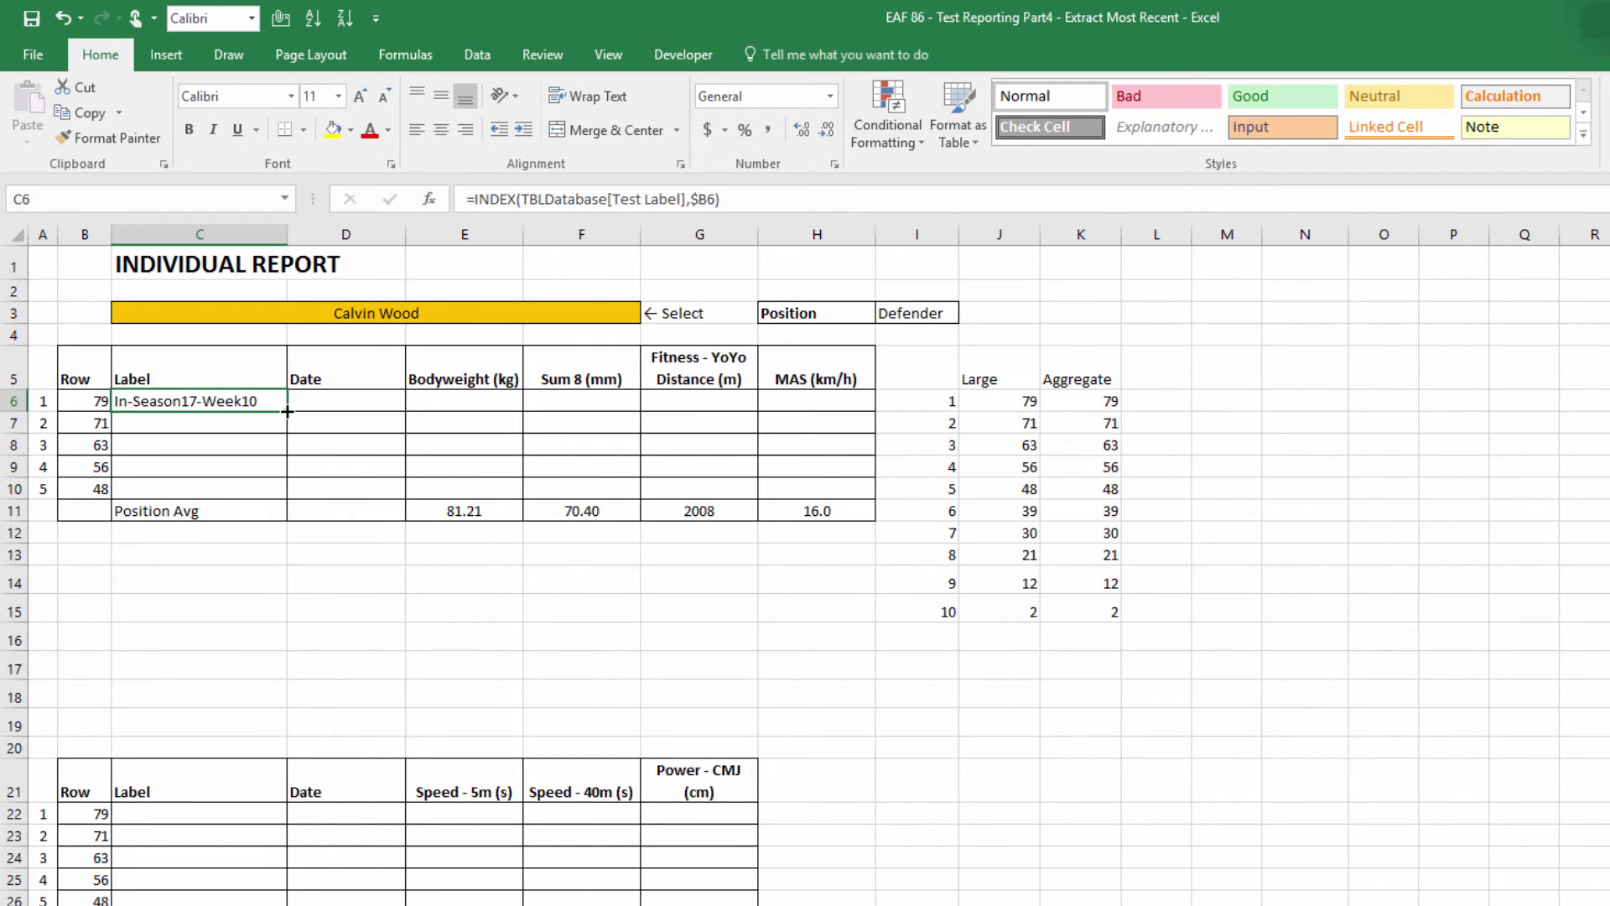
{"action": "left_click_drag", "start_coordinate": [286, 431], "coordinate": [276, 496]}
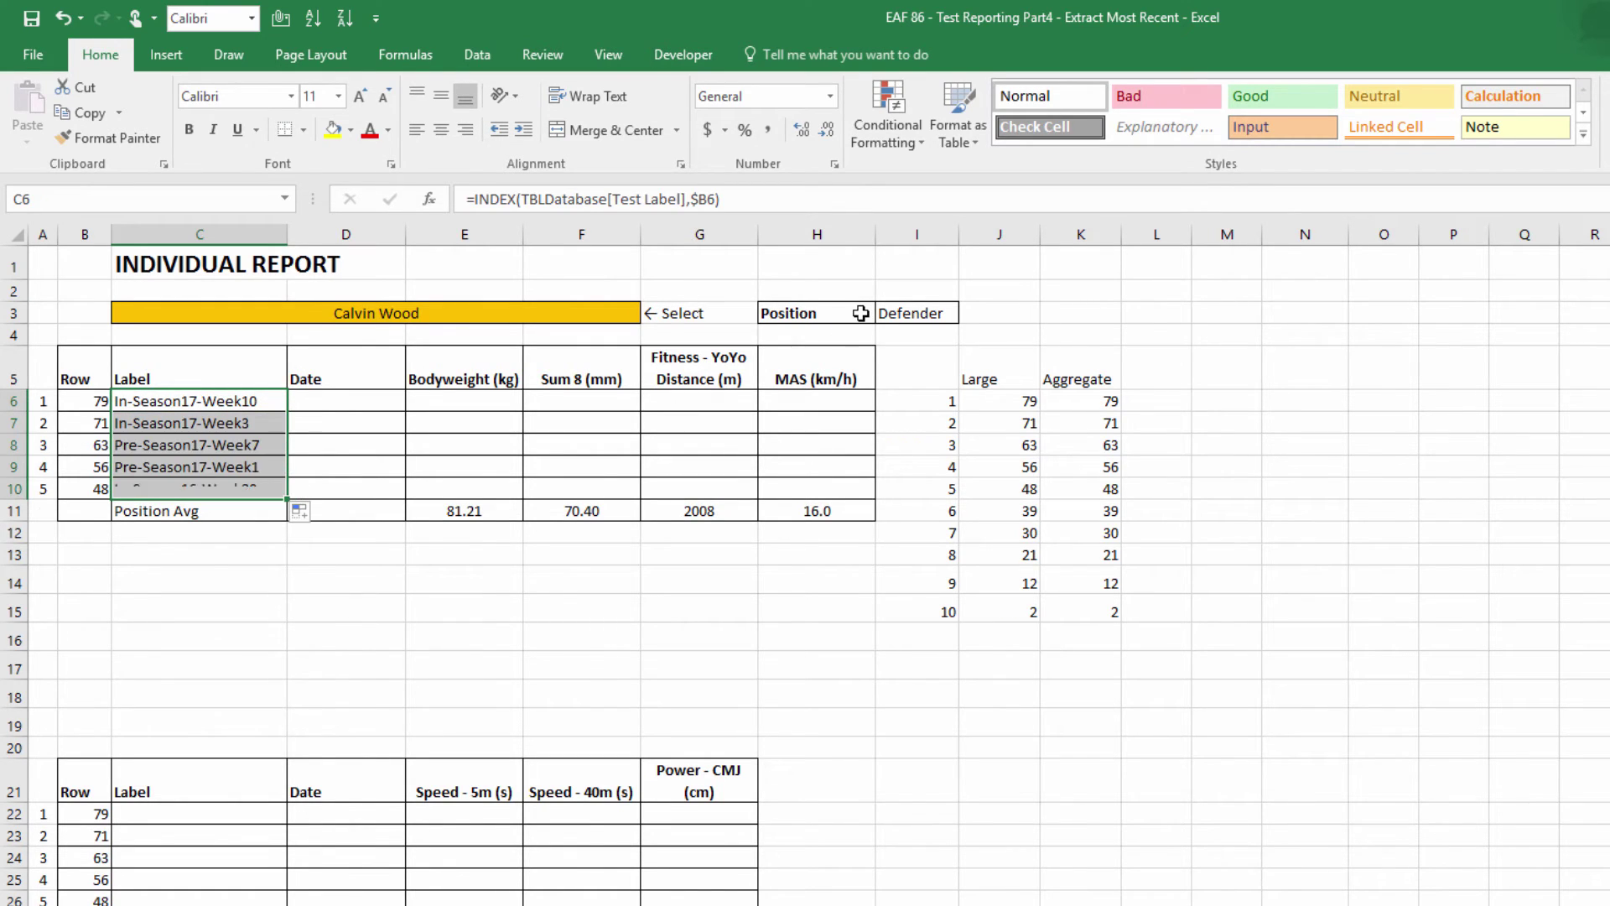
{"action": "left_click", "coordinate": [217, 405]}
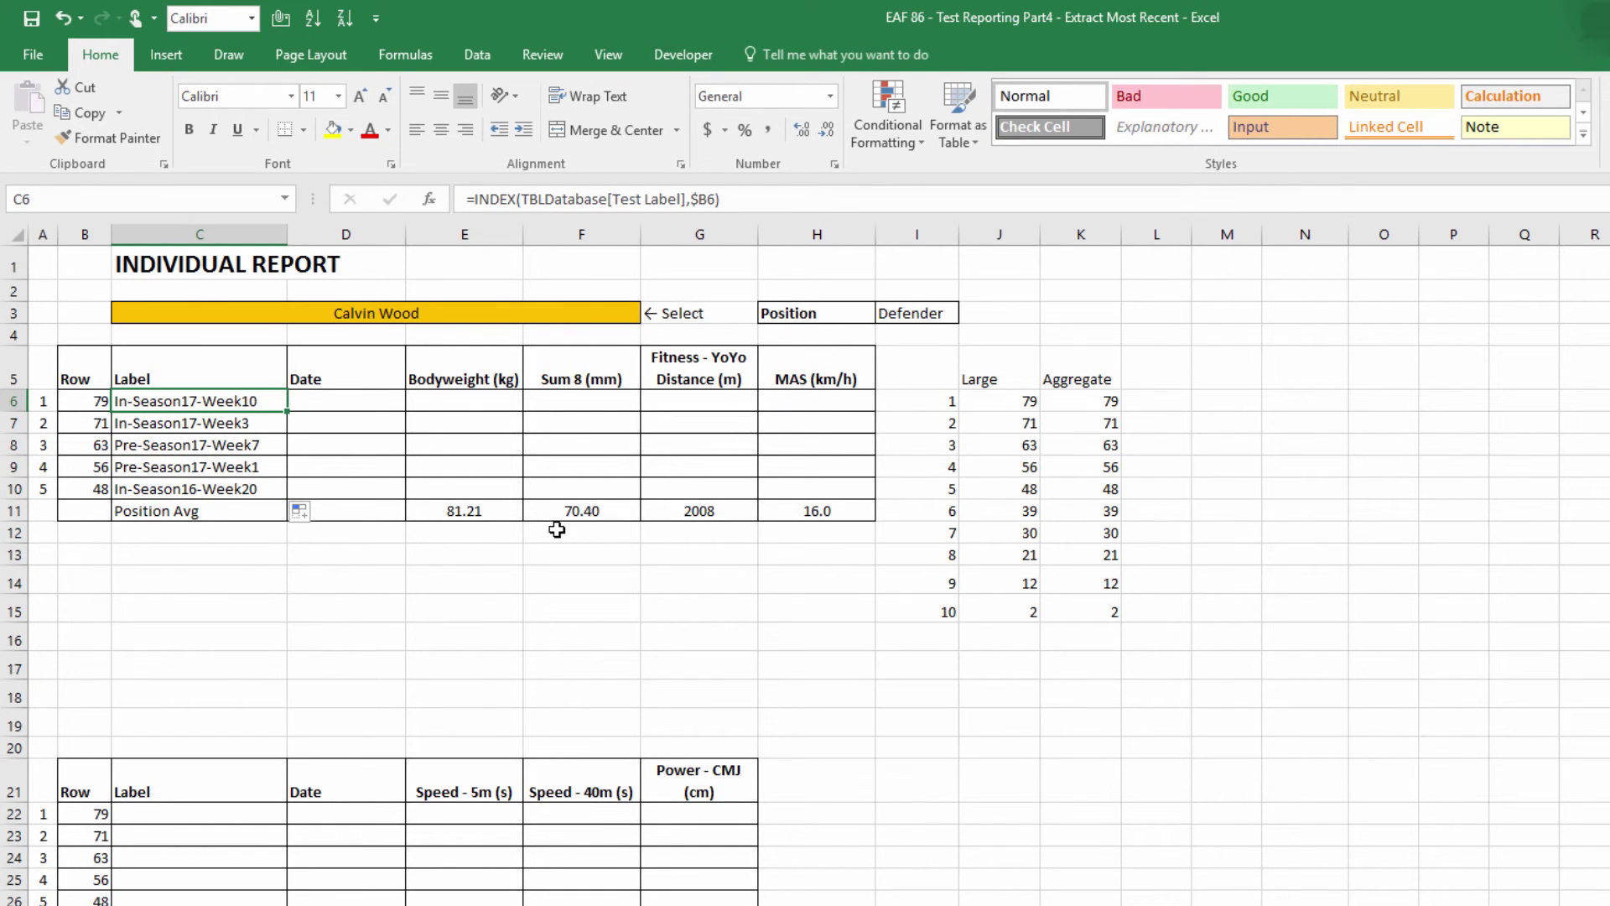
Copy C6 into D6 and switch its column to TBLDatabase[Date], returning 42916.
{"action": "left_click_drag", "start_coordinate": [286, 410], "coordinate": [394, 404]}
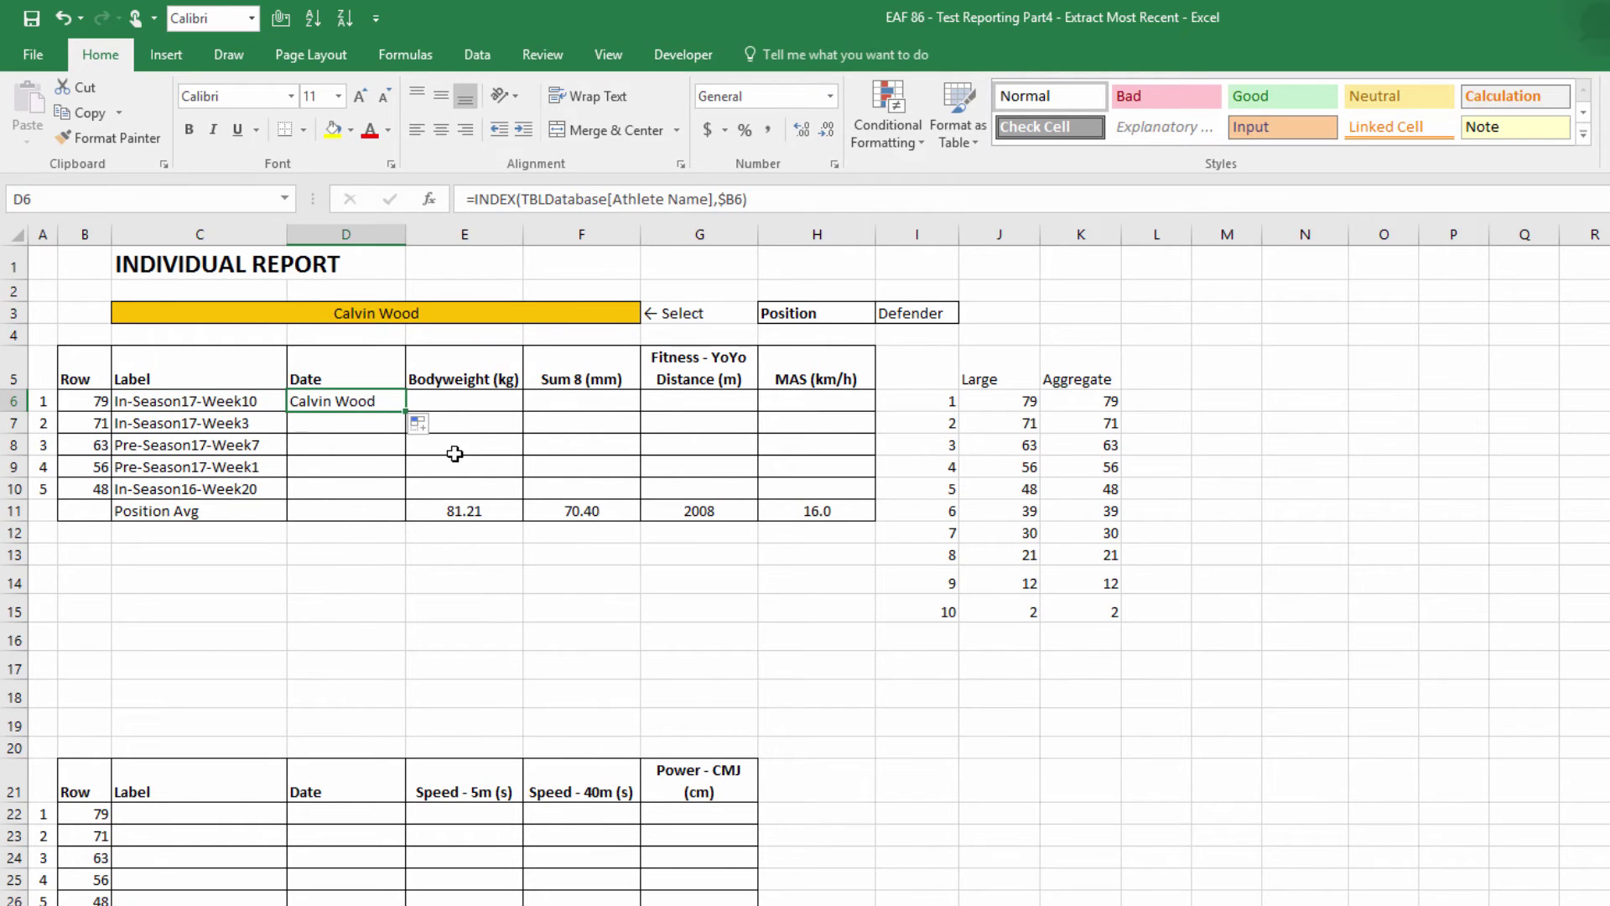
{"action": "left_click", "coordinate": [388, 403]}
{"action": "left_click_drag", "start_coordinate": [708, 202], "coordinate": [611, 203]}
{"action": "type", "text": "Date"}
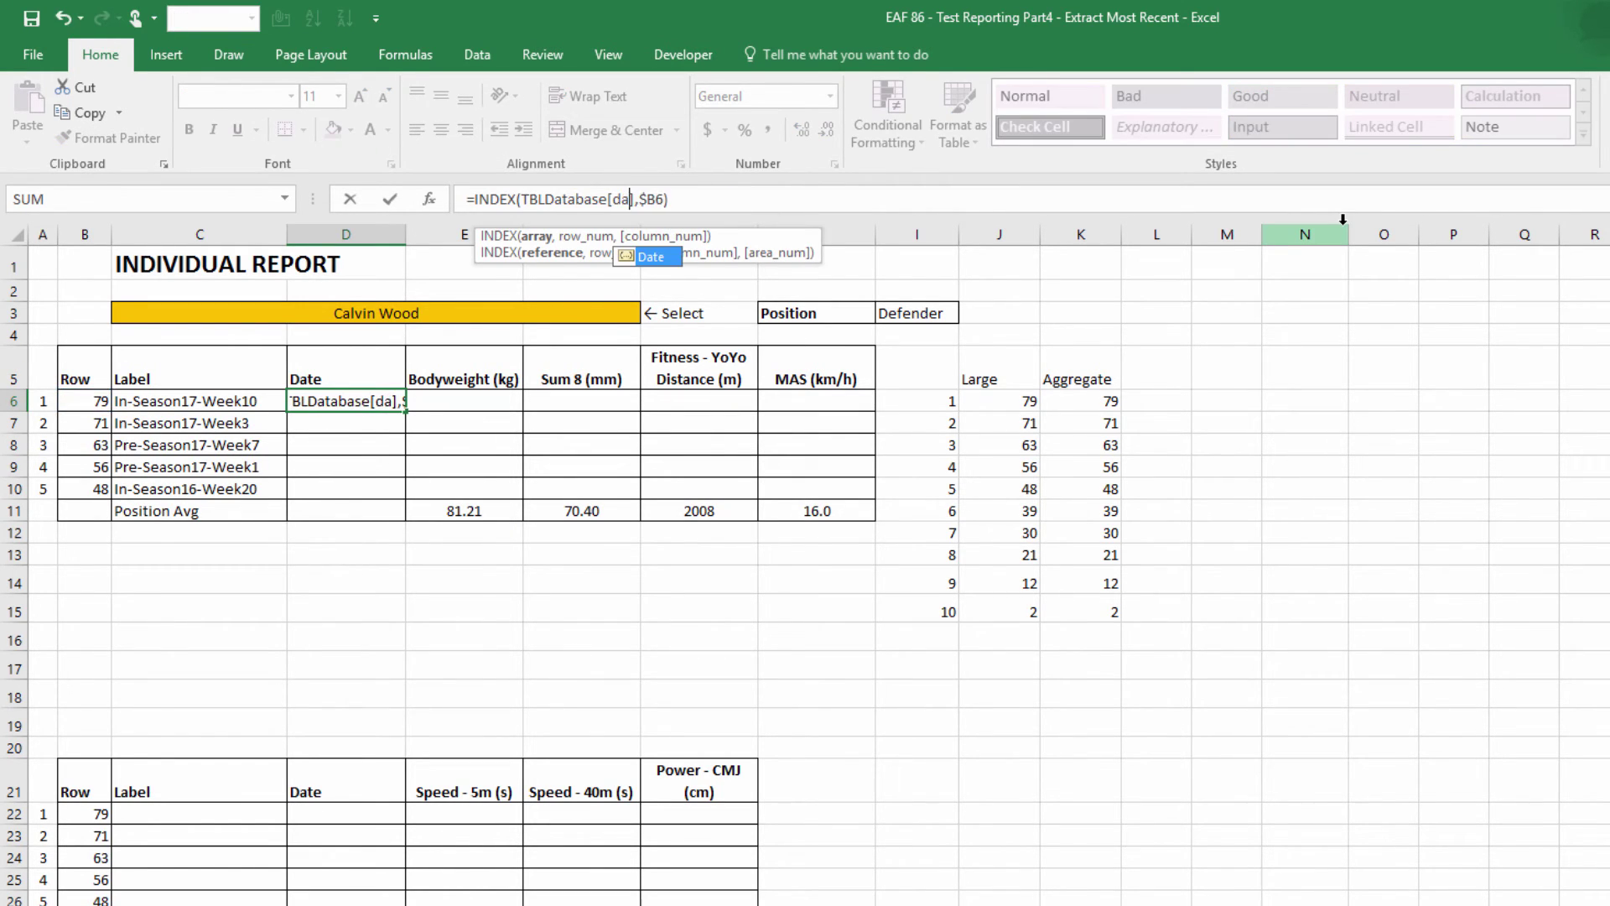
{"action": "key", "text": "Return"}
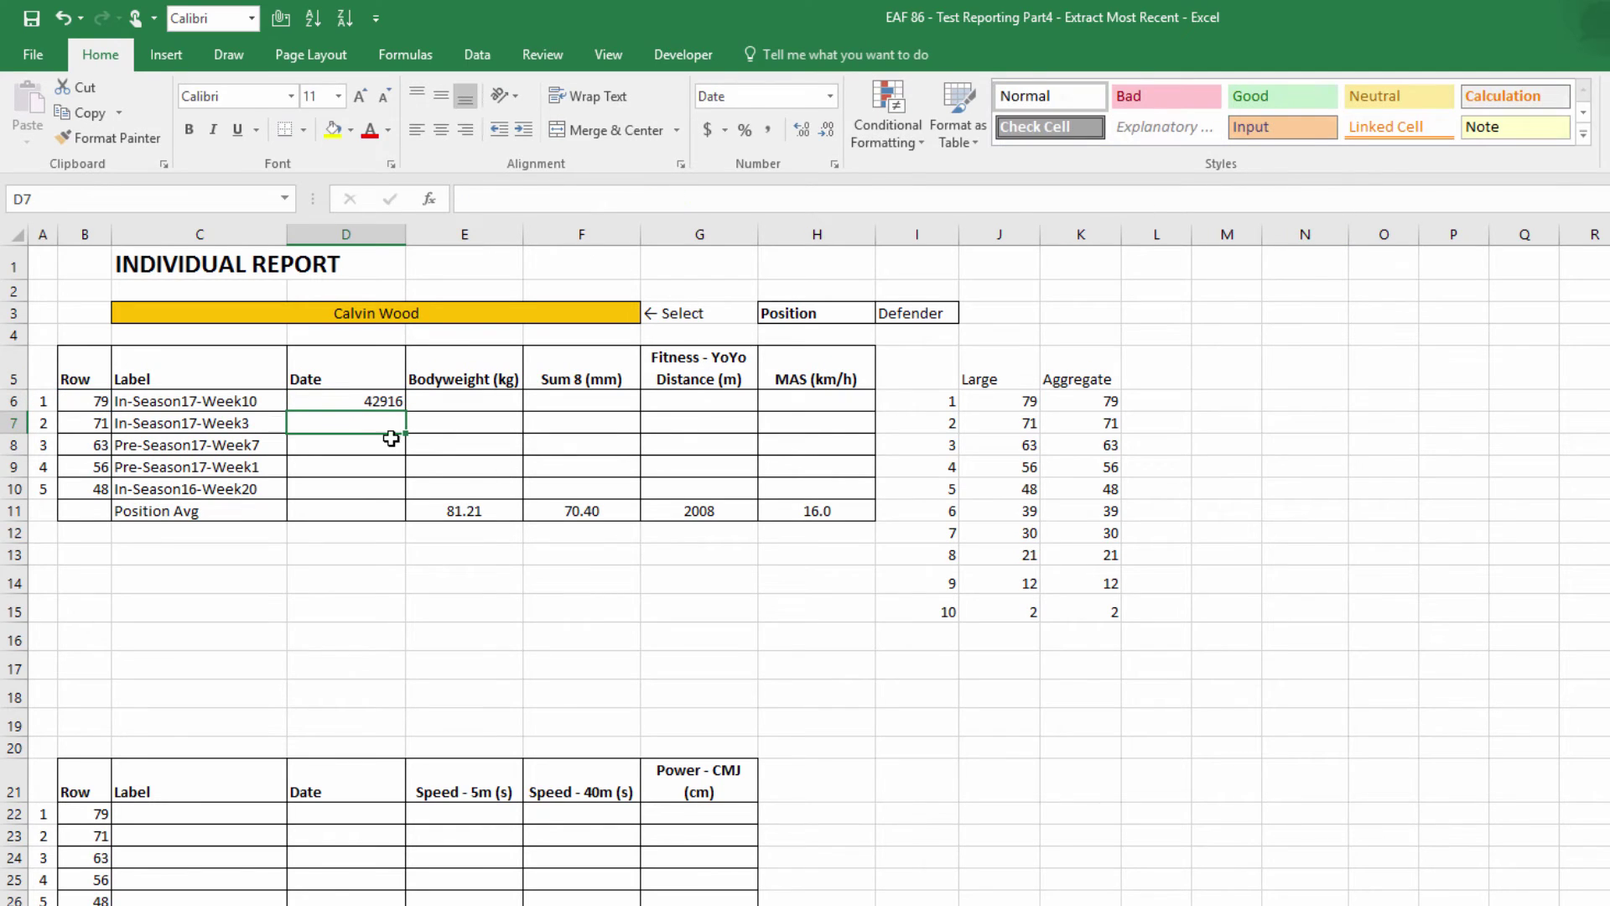
{"action": "left_click", "coordinate": [379, 400]}
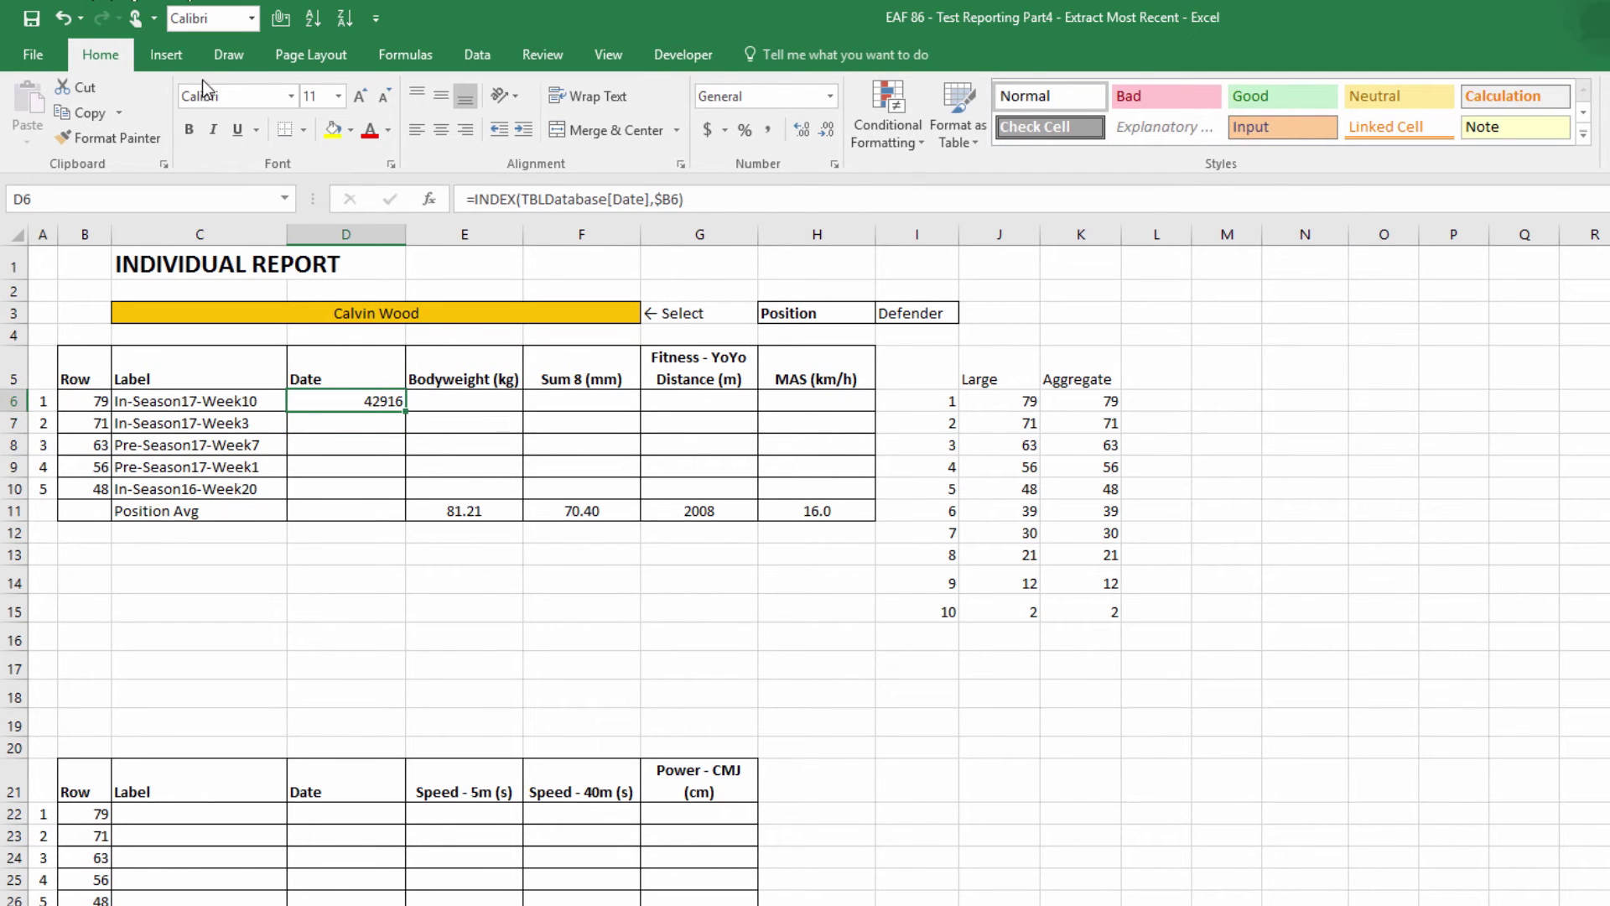
Format D6 as a Short Date (30/06/2017) and copy its formula into E6.
{"action": "left_click", "coordinate": [830, 96]}
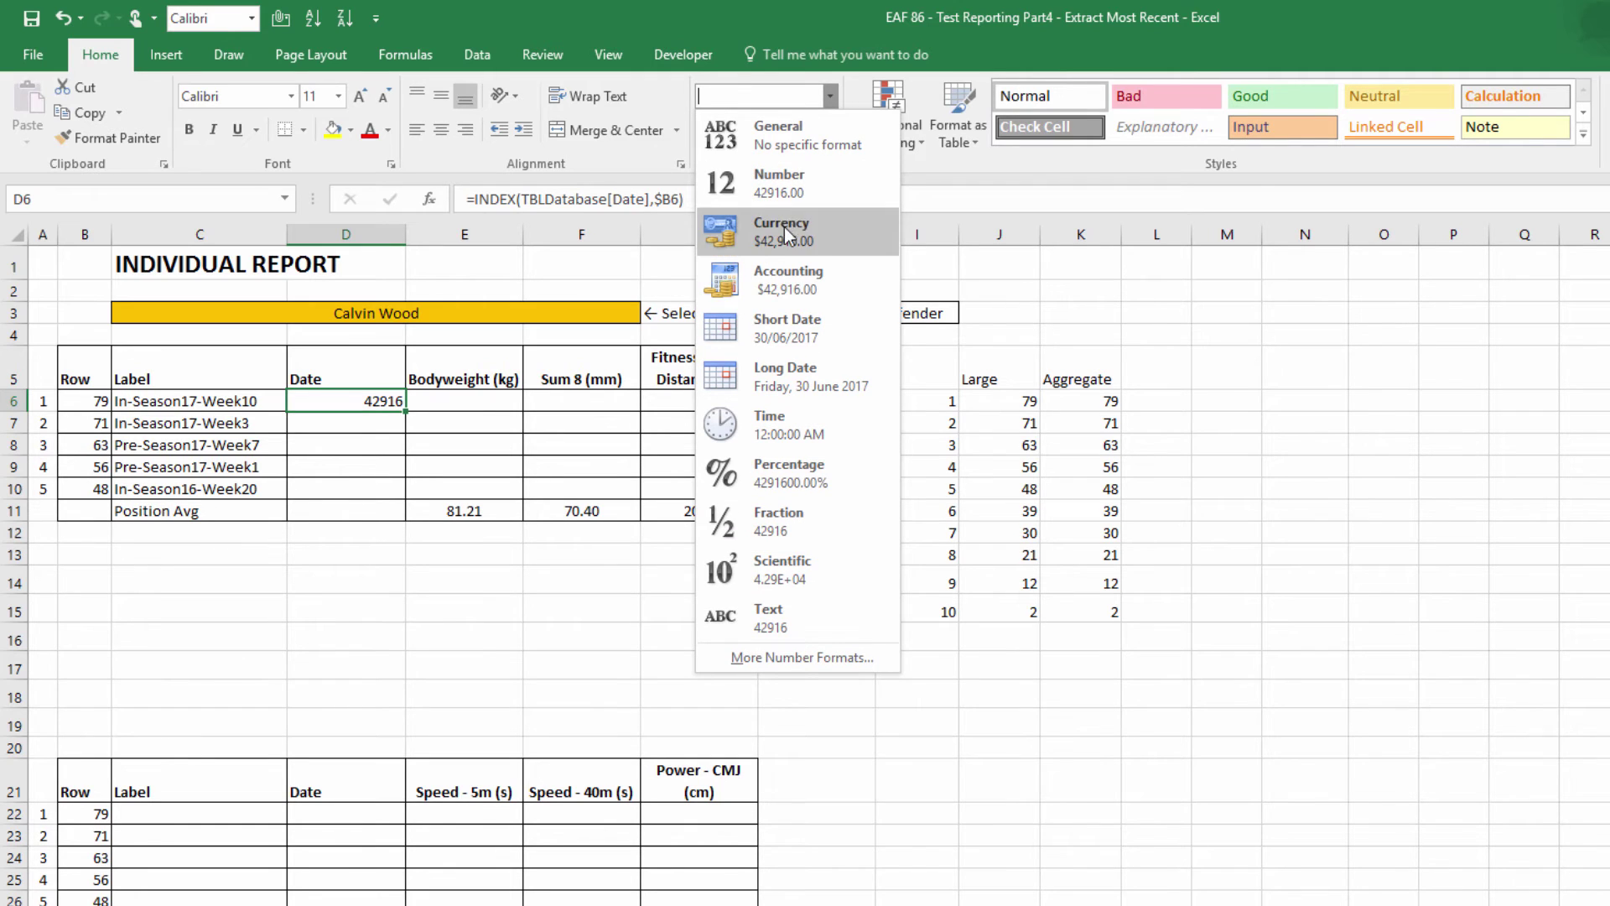
{"action": "left_click", "coordinate": [791, 334]}
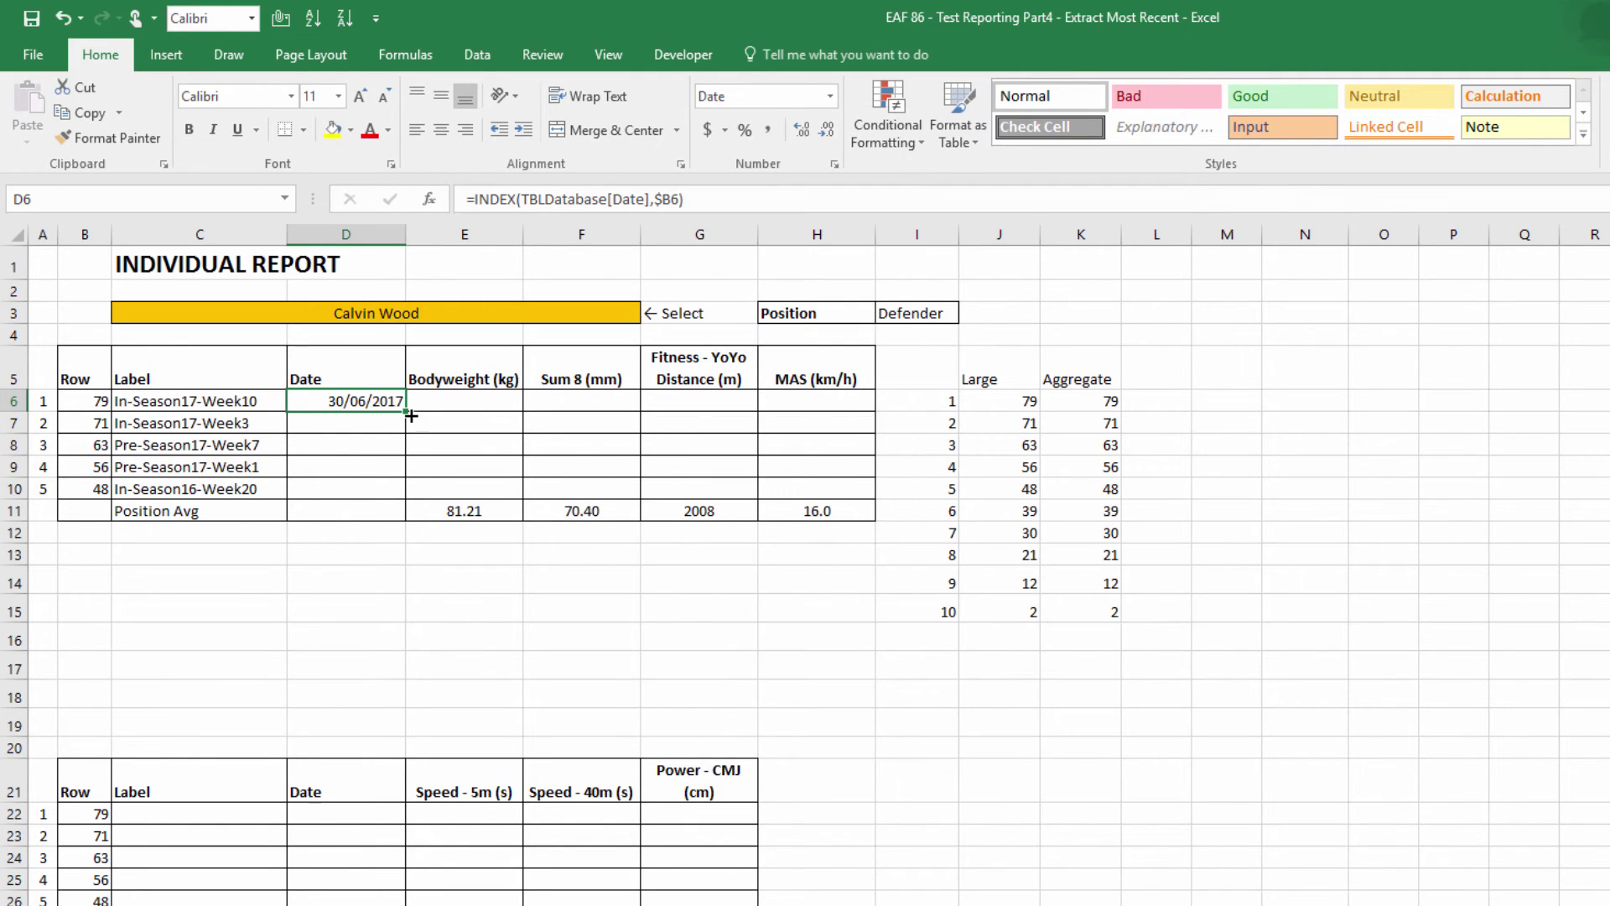
{"action": "left_click_drag", "start_coordinate": [408, 411], "coordinate": [490, 402]}
Change E6's INDEX formula to look up TBLDatabase[Bodyweight (kg)].
{"action": "left_click", "coordinate": [478, 401]}
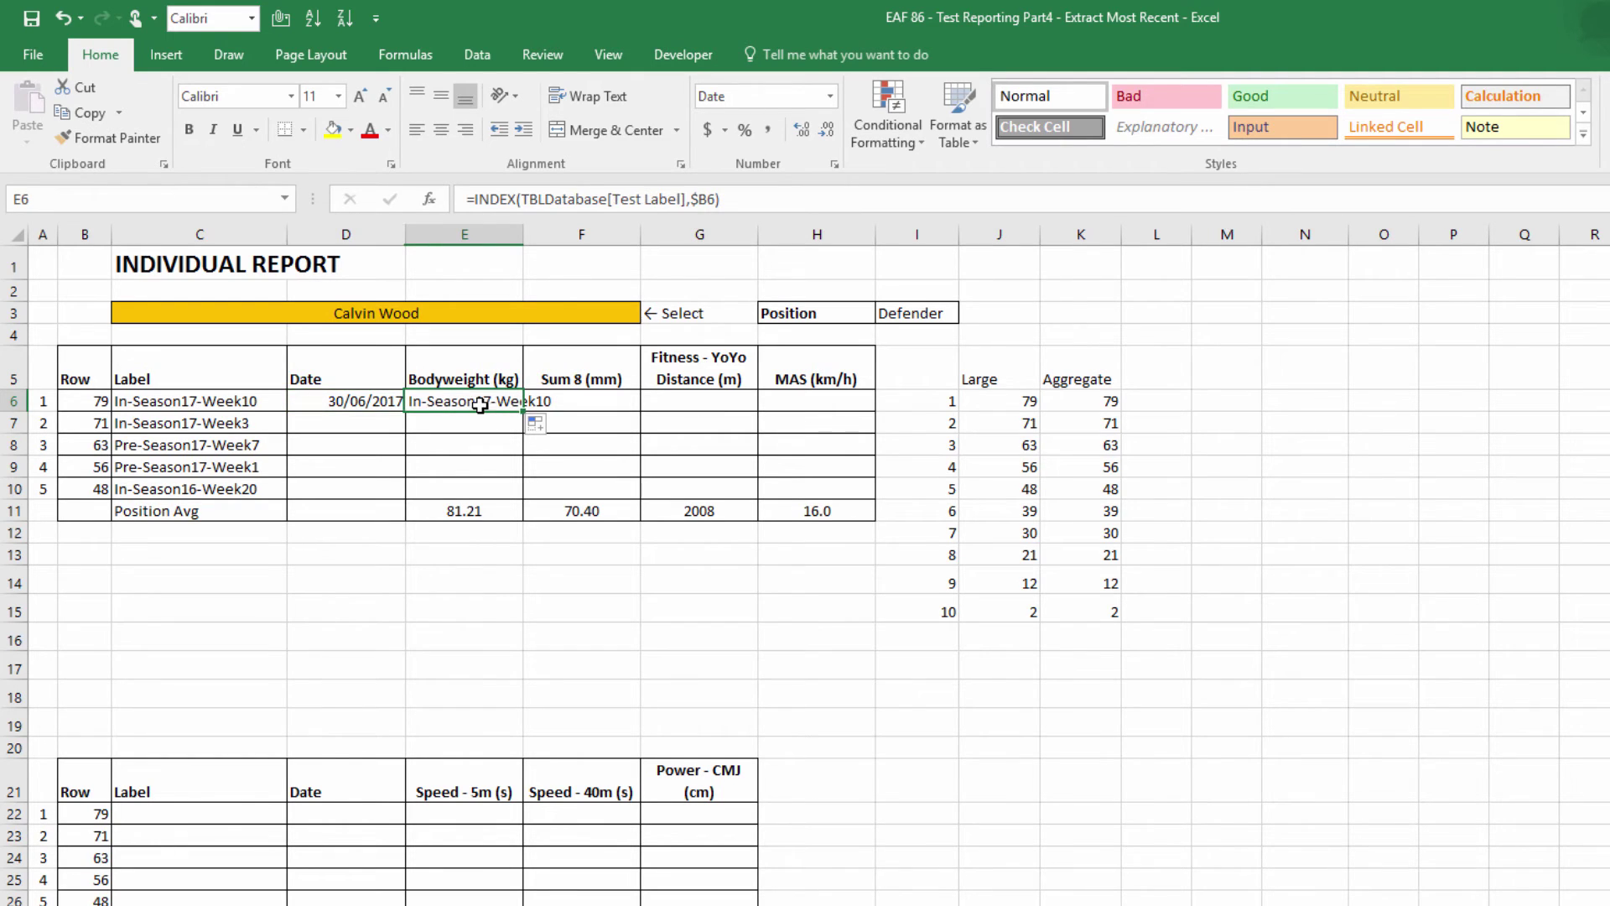
{"action": "double_click", "coordinate": [662, 199]}
{"action": "key", "text": "BackSpace"}
{"action": "key", "text": "BackSpace"}
{"action": "key", "text": "BackSpace"}
{"action": "key", "text": "BackSpace"}
{"action": "key", "text": "BackSpace"}
{"action": "key", "text": "BackSpace"}
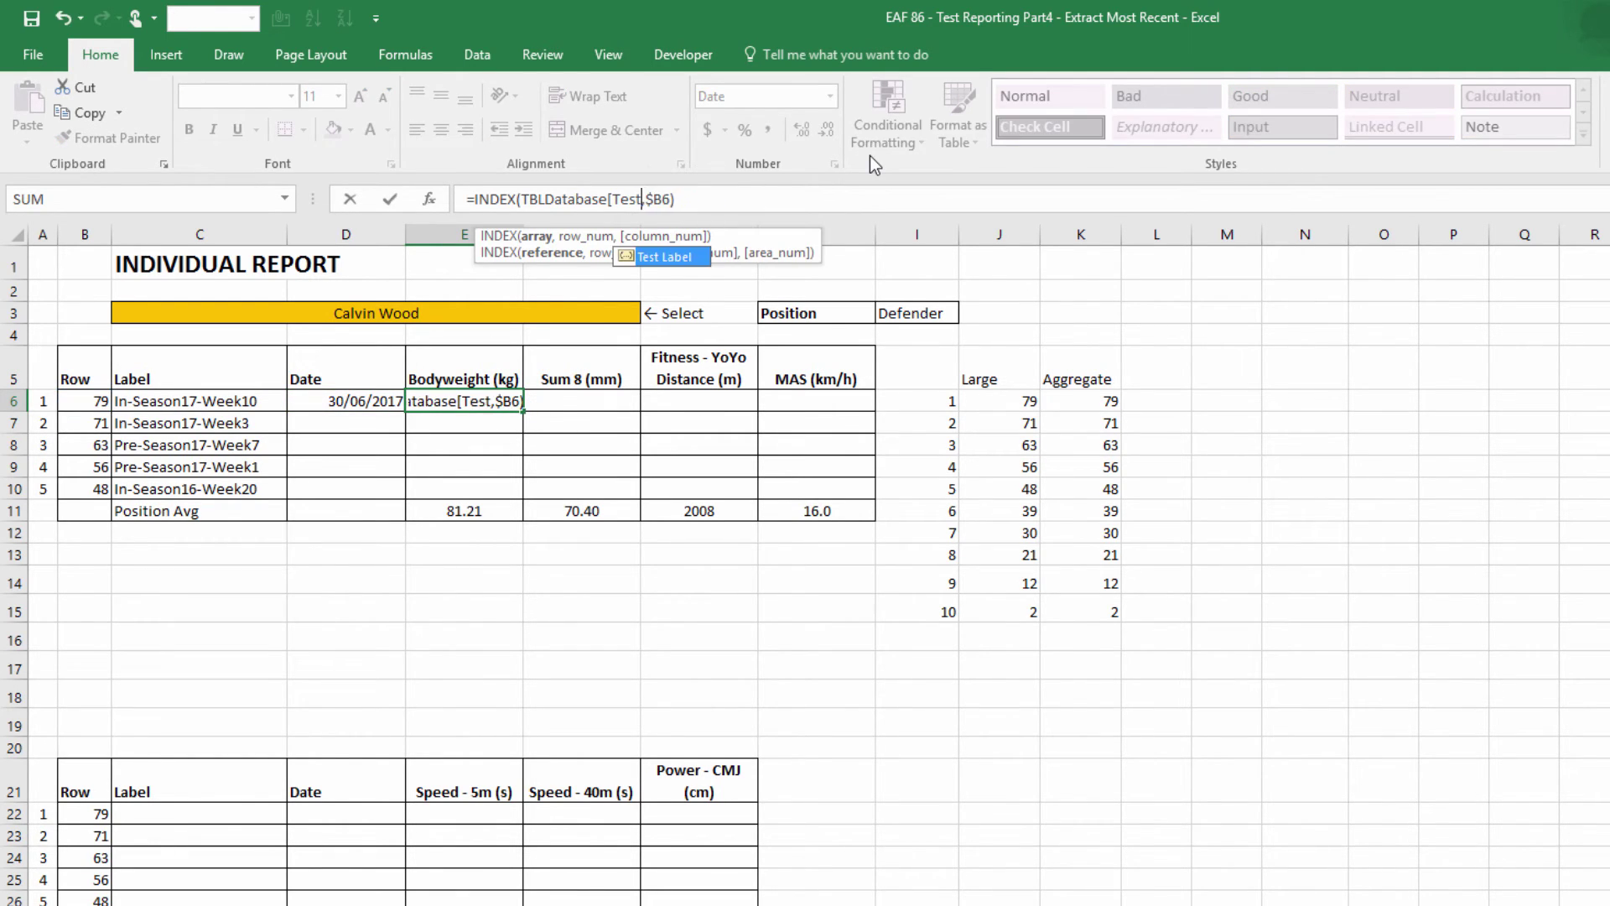
{"action": "type", "text": "b"}
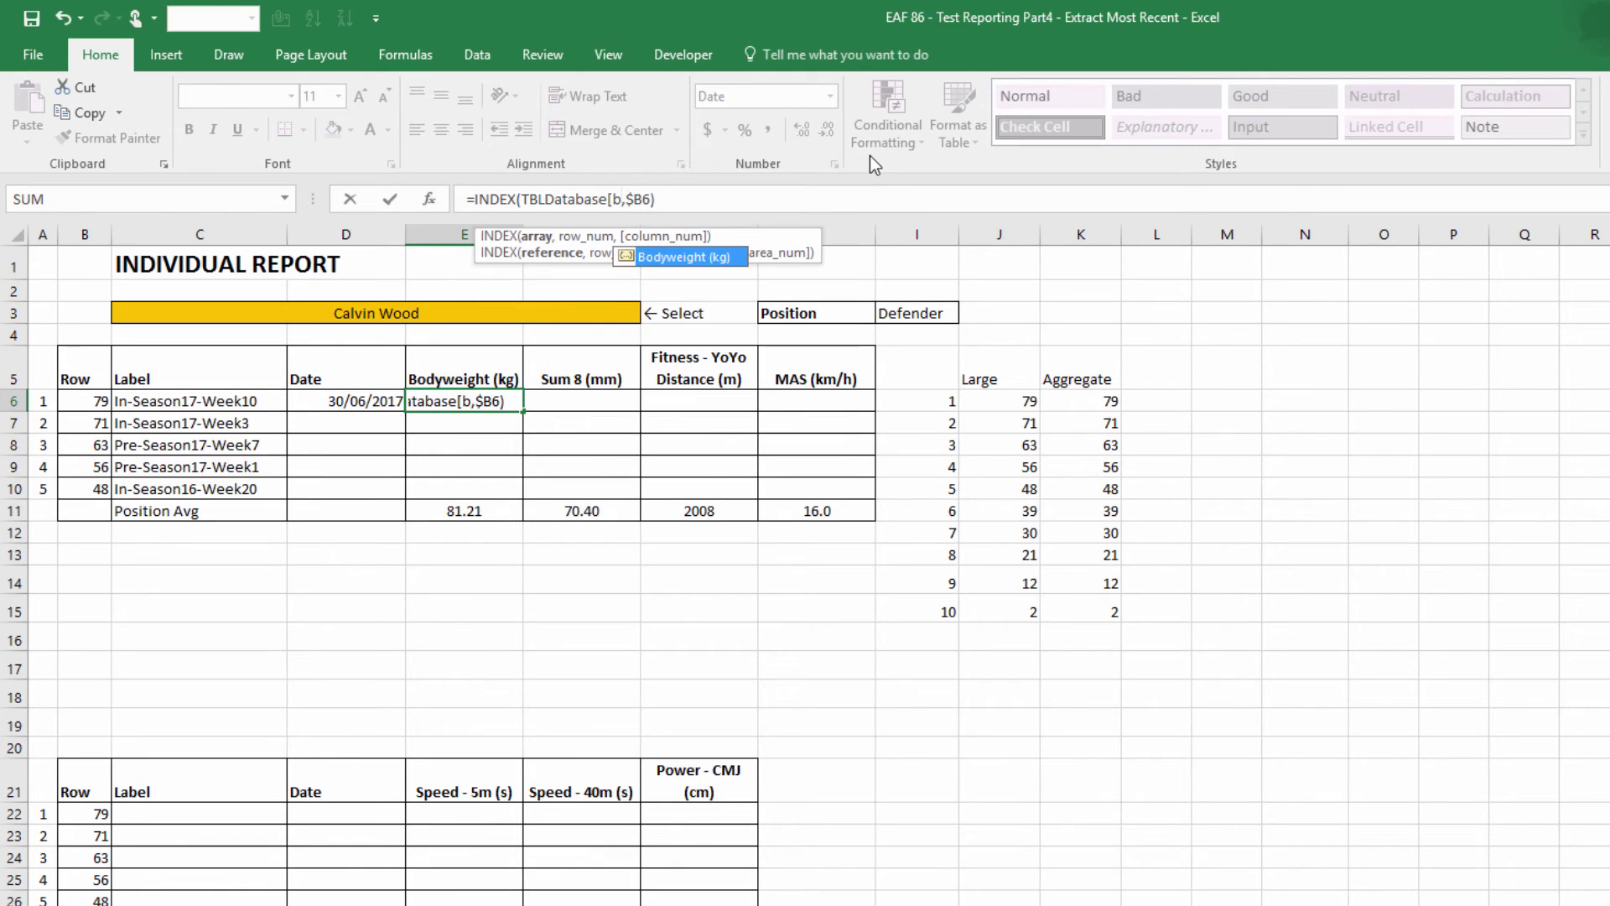
{"action": "key", "text": "Tab"}
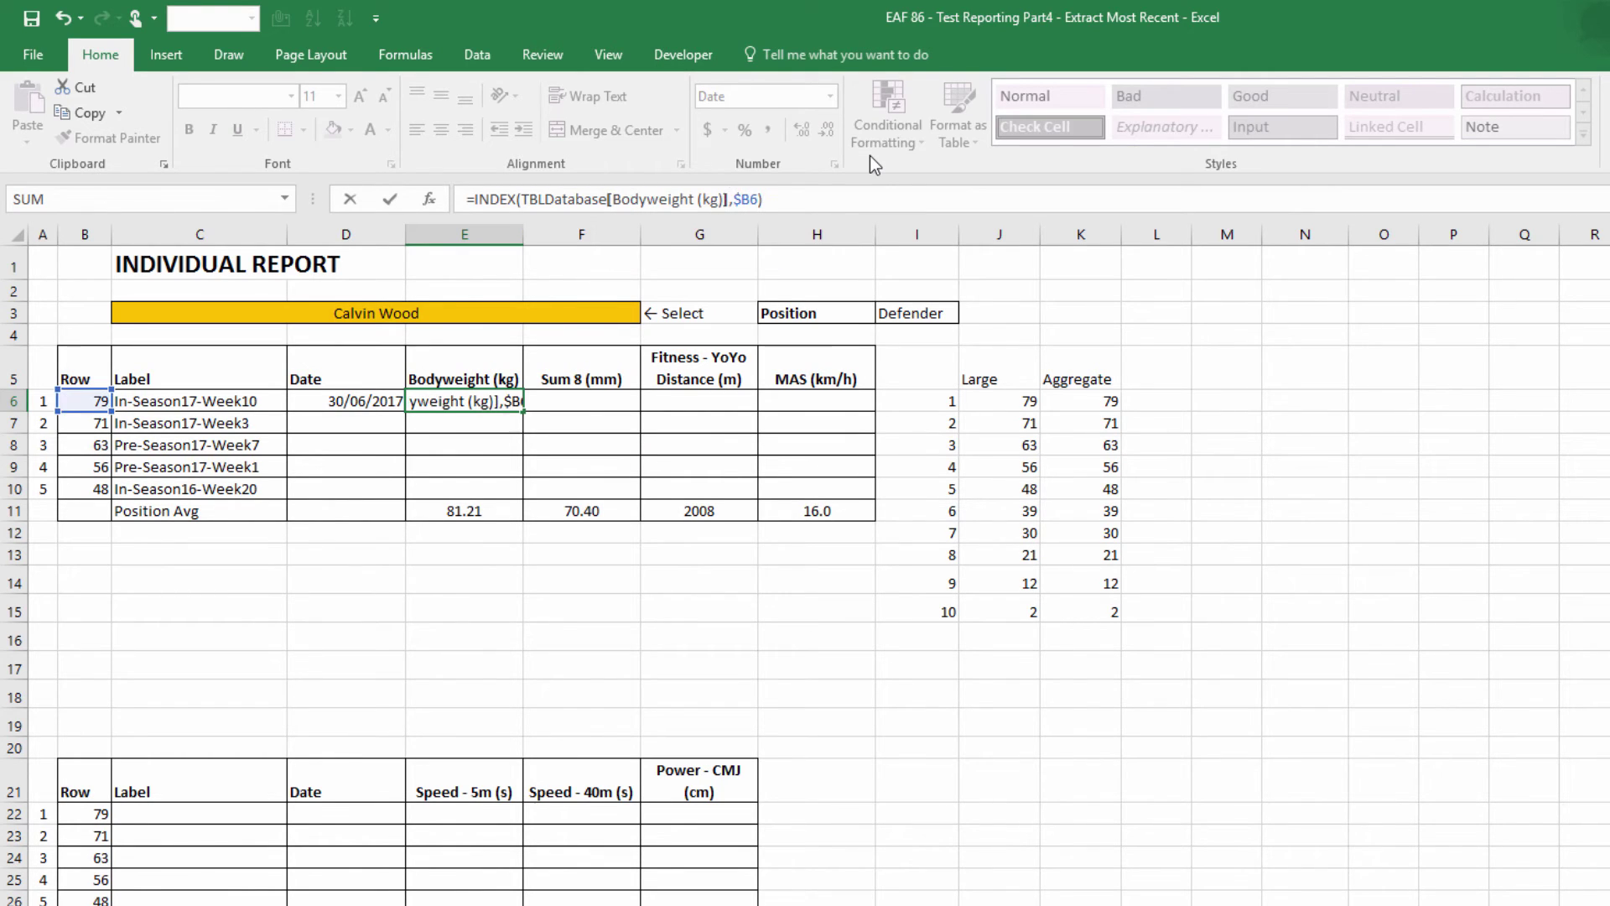
{"action": "key", "text": "Return"}
Format the bodyweight as a Number with one decimal, showing 79.8.
{"action": "left_click", "coordinate": [440, 397]}
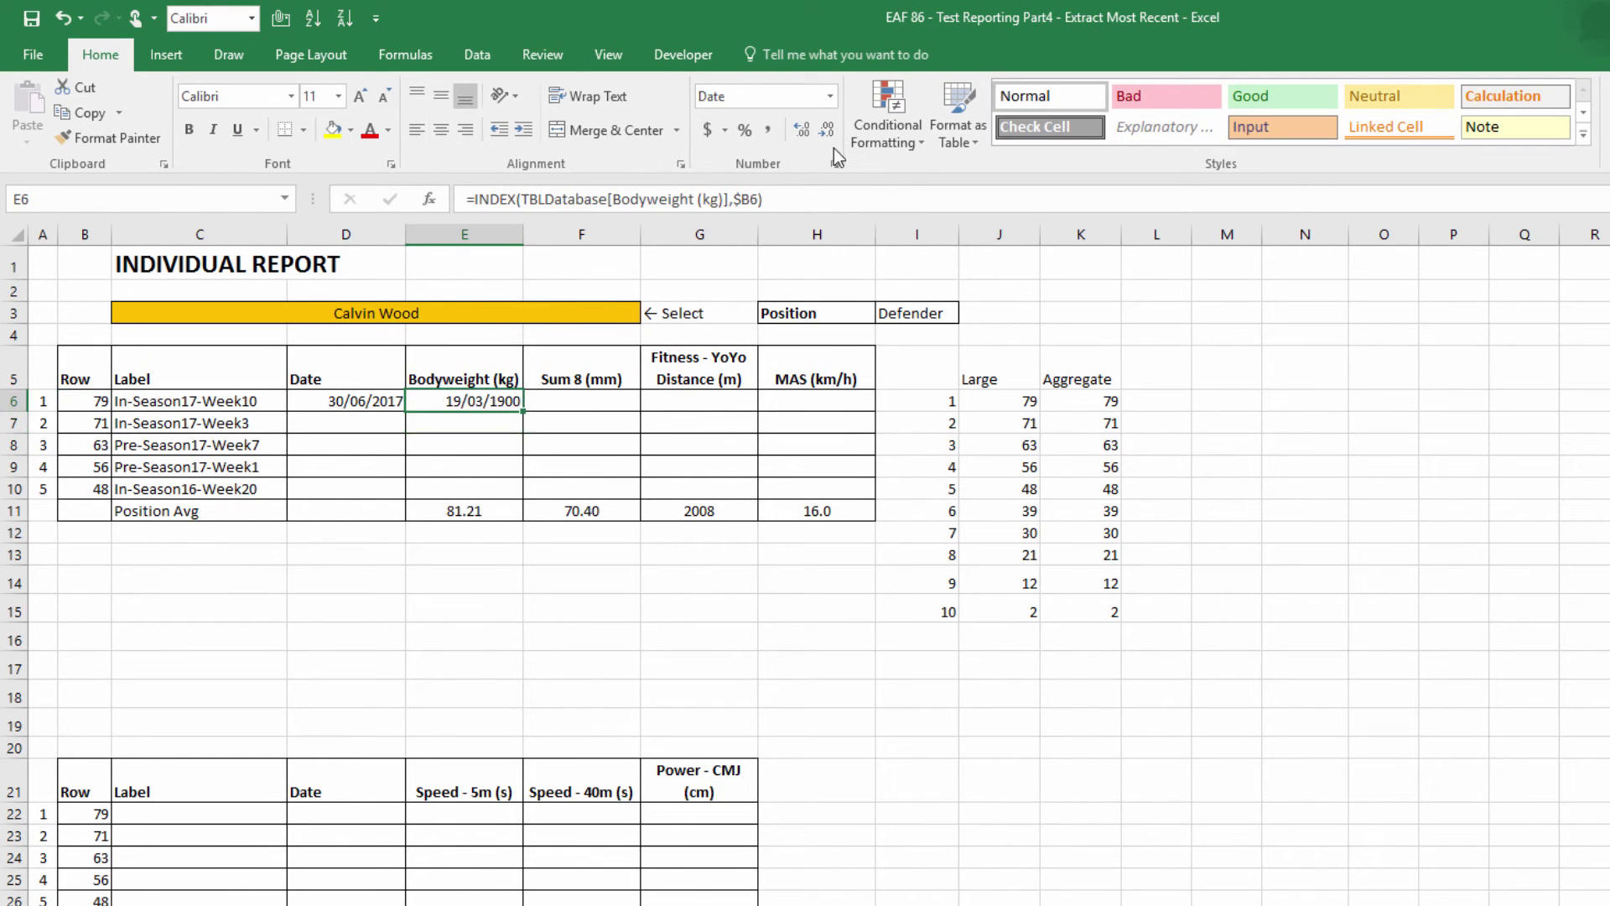
{"action": "left_click", "coordinate": [834, 103]}
{"action": "left_click", "coordinate": [802, 181]}
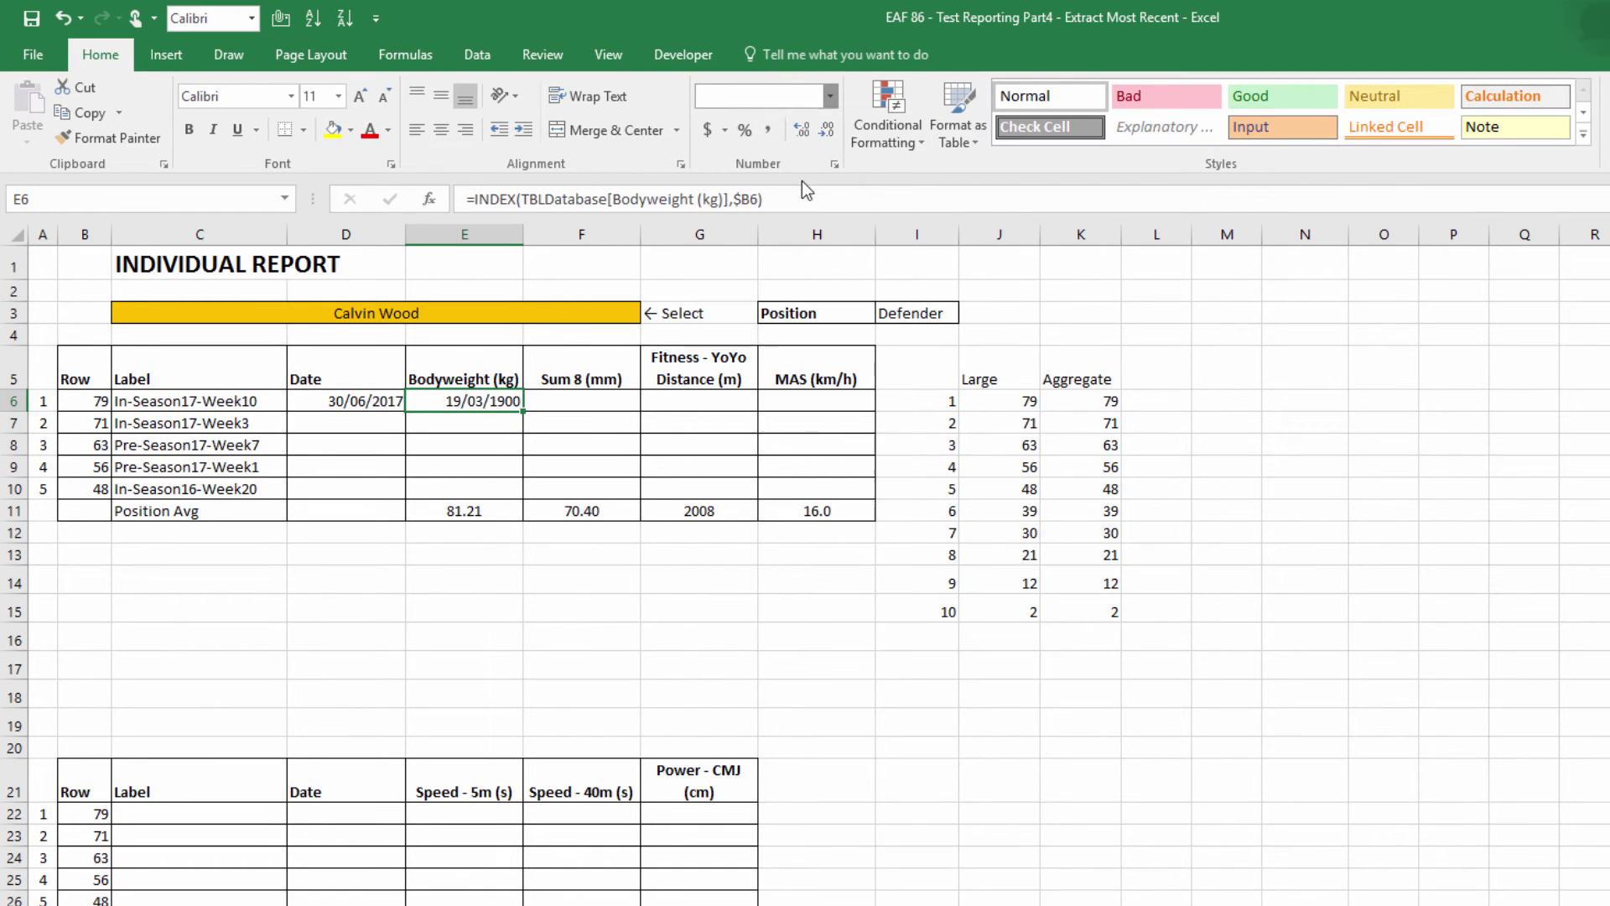
{"action": "left_click", "coordinate": [828, 129]}
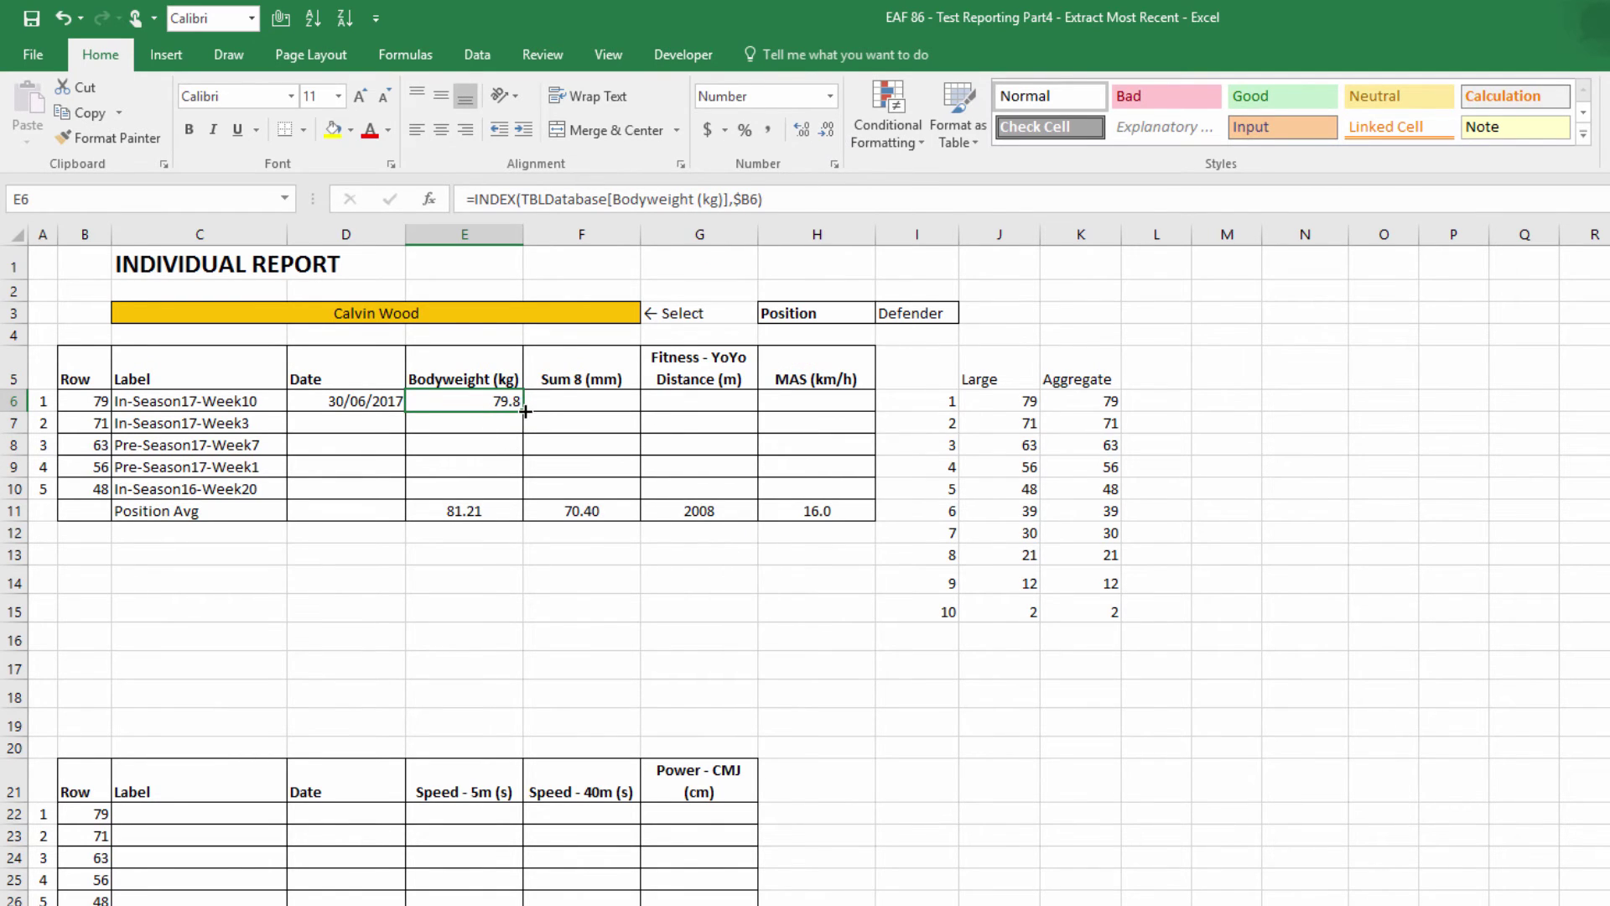
Fill the row 6 formulas across to the MAS column and down through row 10, centred.
{"action": "left_click_drag", "start_coordinate": [525, 409], "coordinate": [818, 411]}
{"action": "left_click_drag", "start_coordinate": [445, 395], "coordinate": [875, 501]}
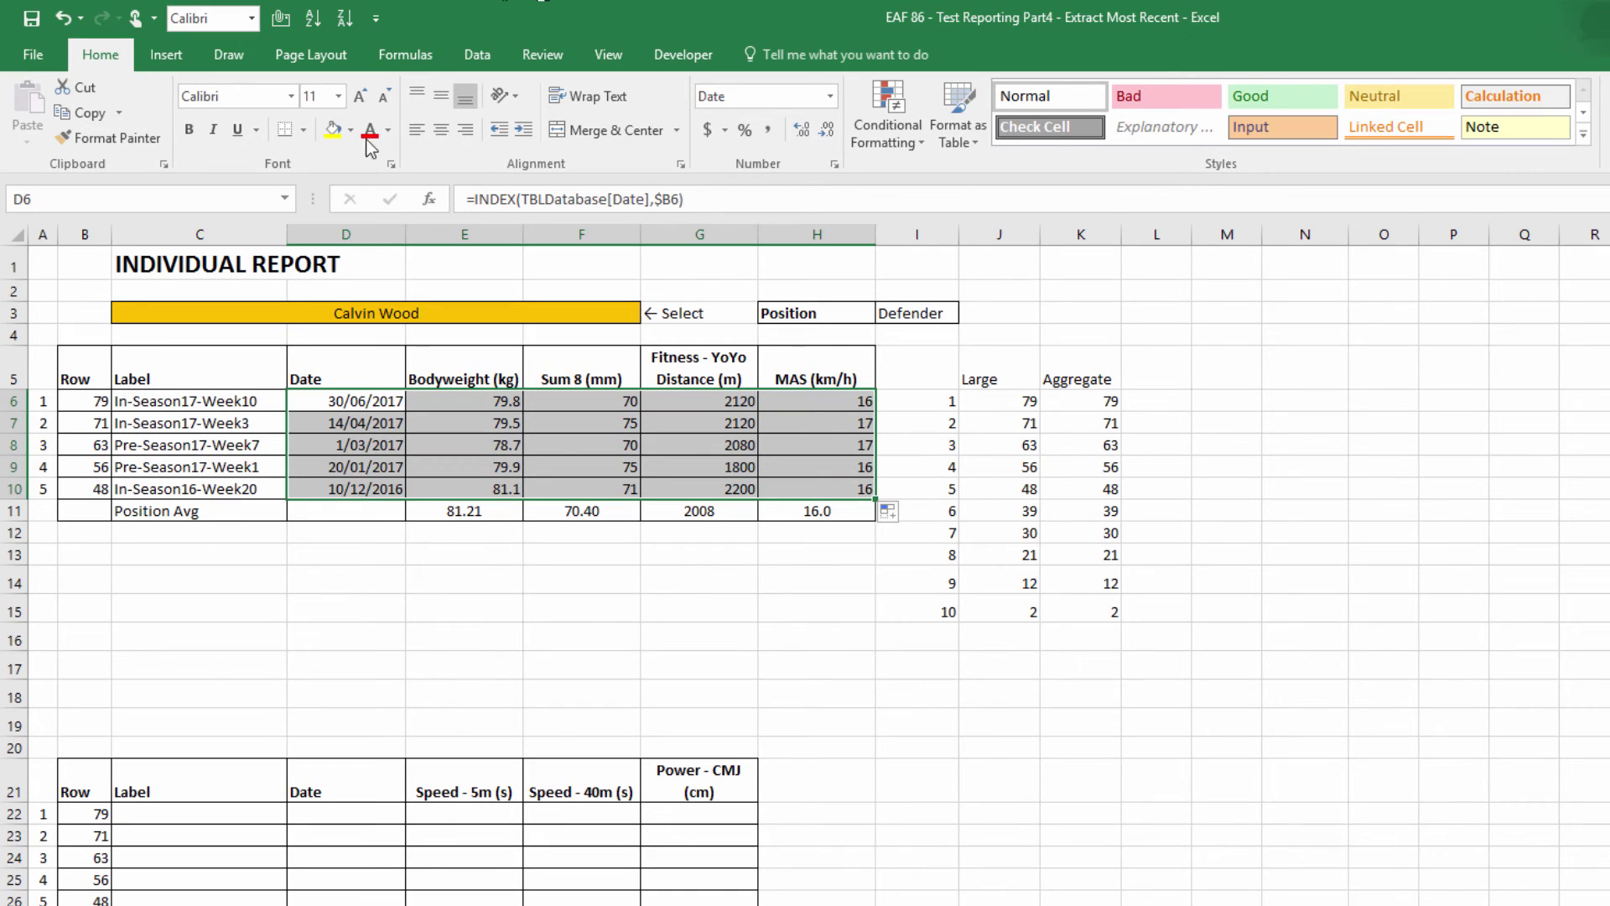
{"action": "left_click", "coordinate": [450, 137]}
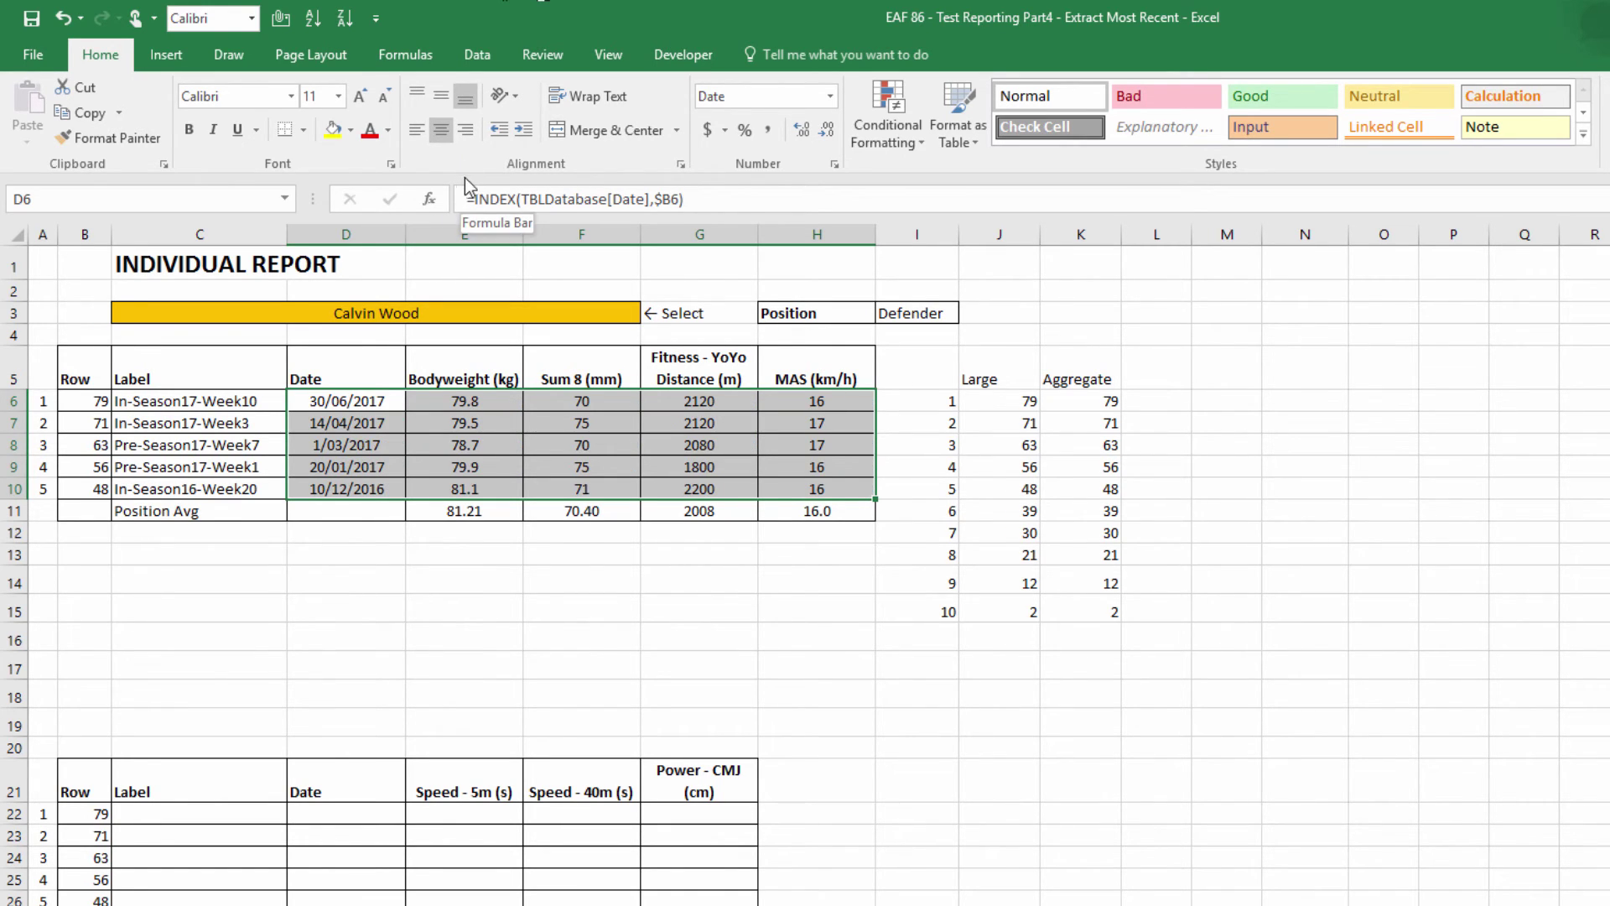
{"action": "left_click", "coordinate": [151, 575]}
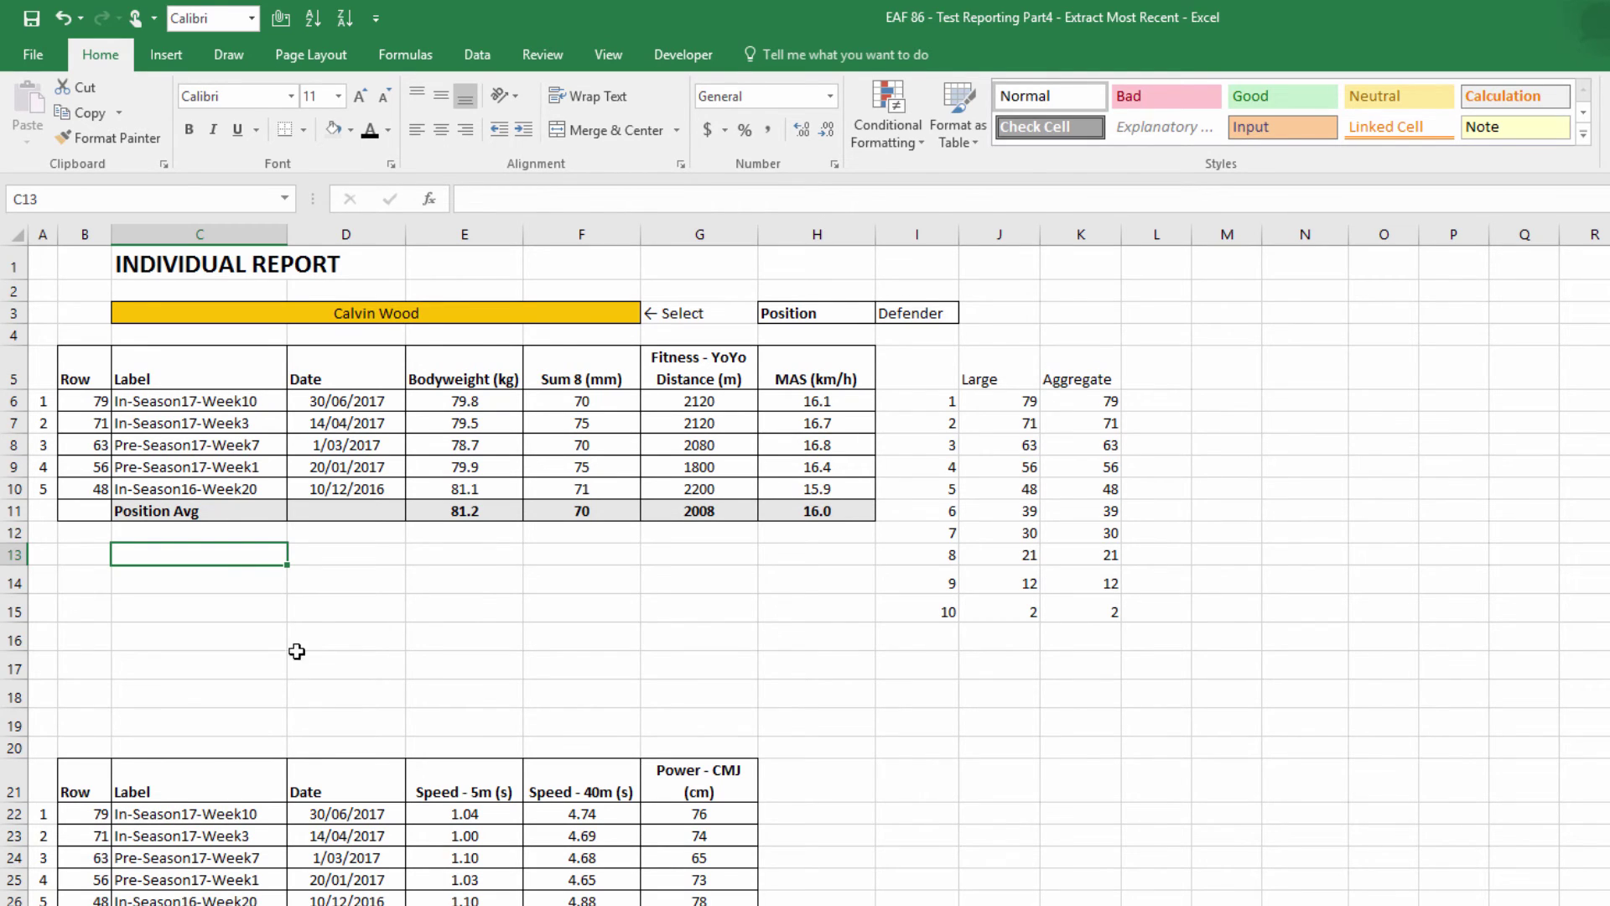
{"action": "key", "text": "Left"}
{"action": "key", "text": "Down"}
{"action": "key", "text": "Down"}
{"action": "key", "text": "Down"}
{"action": "key", "text": "Down"}
{"action": "key", "text": "Down"}
{"action": "key", "text": "Down"}
{"action": "key", "text": "Down"}
{"action": "key", "text": "Down"}
{"action": "key", "text": "Down"}
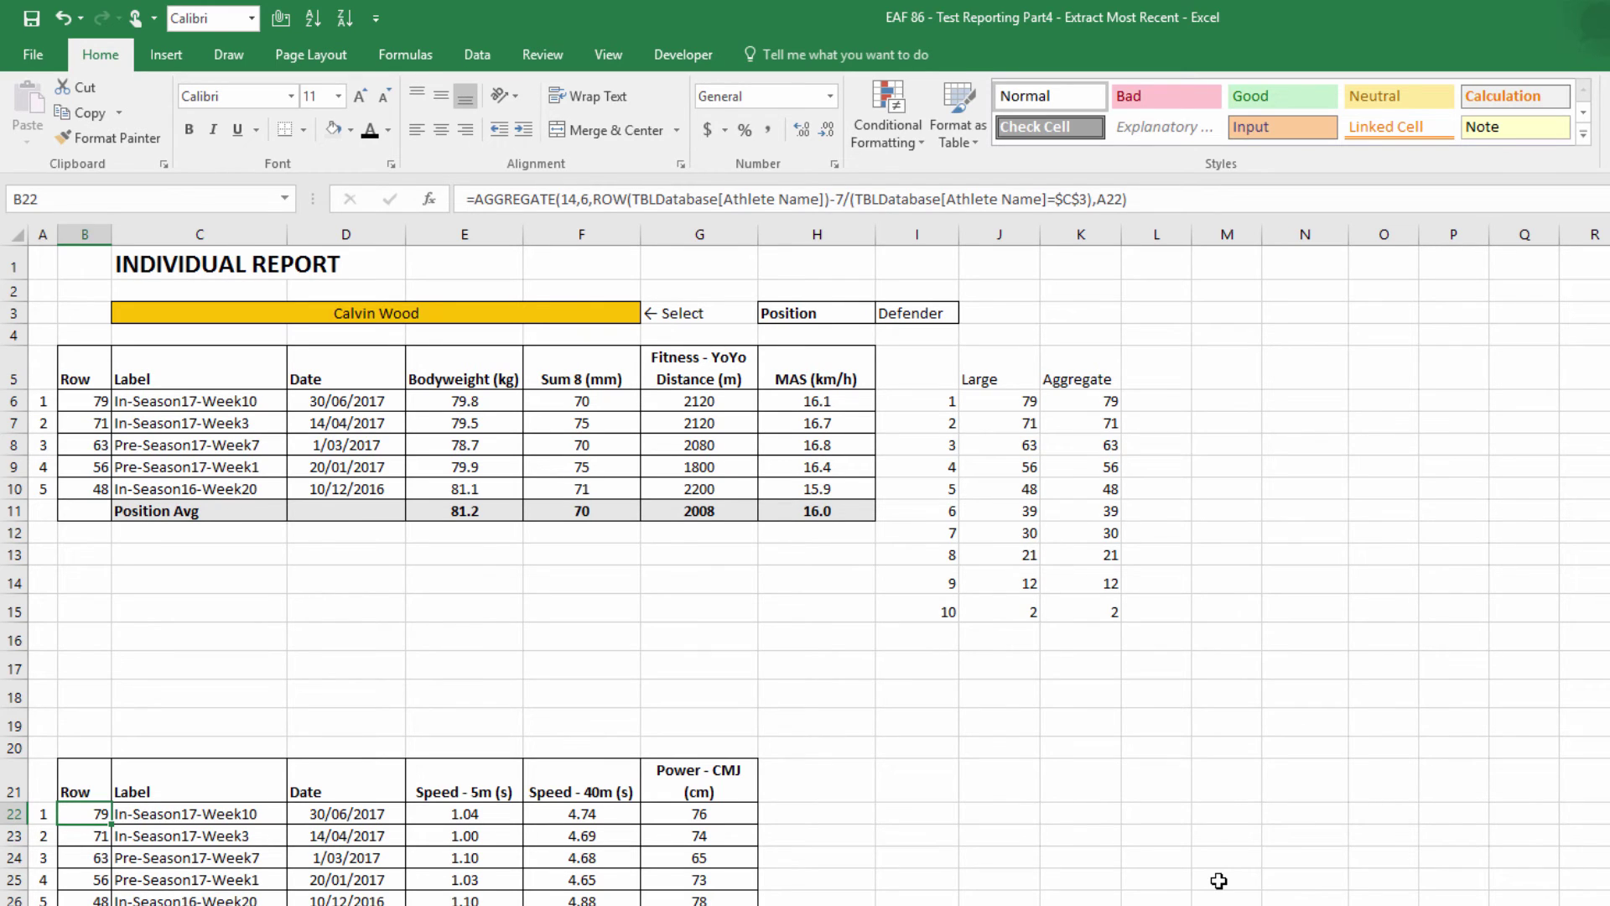
Pick several athletes from the C3 dropdown, ending on the last-listed Attacker.
{"action": "left_click", "coordinate": [626, 312]}
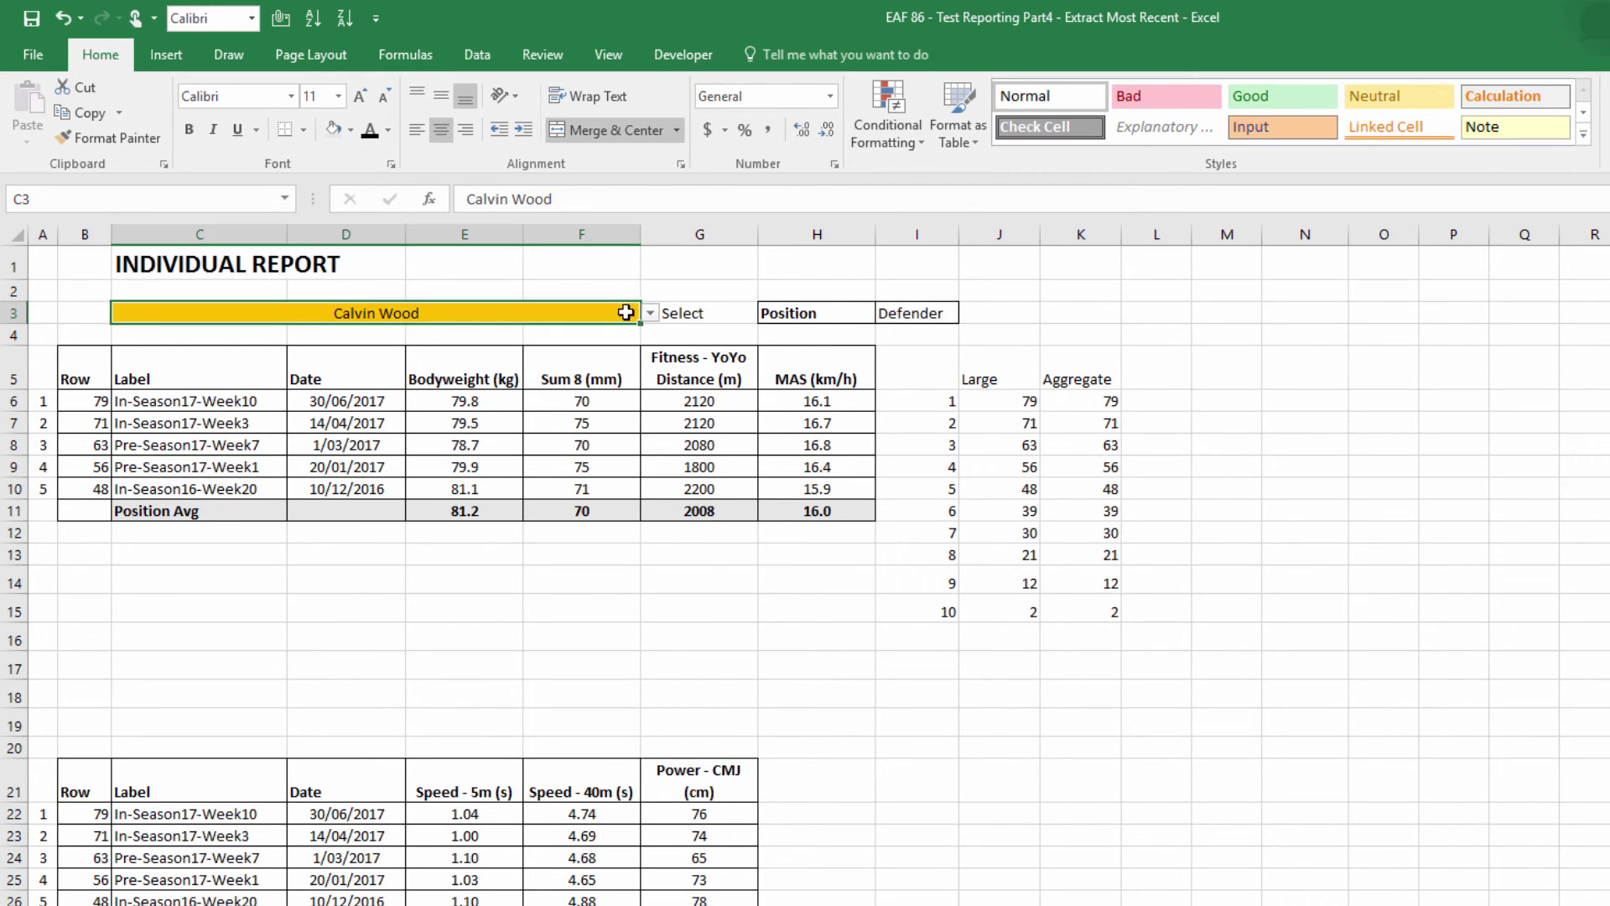
{"action": "left_click", "coordinate": [650, 313]}
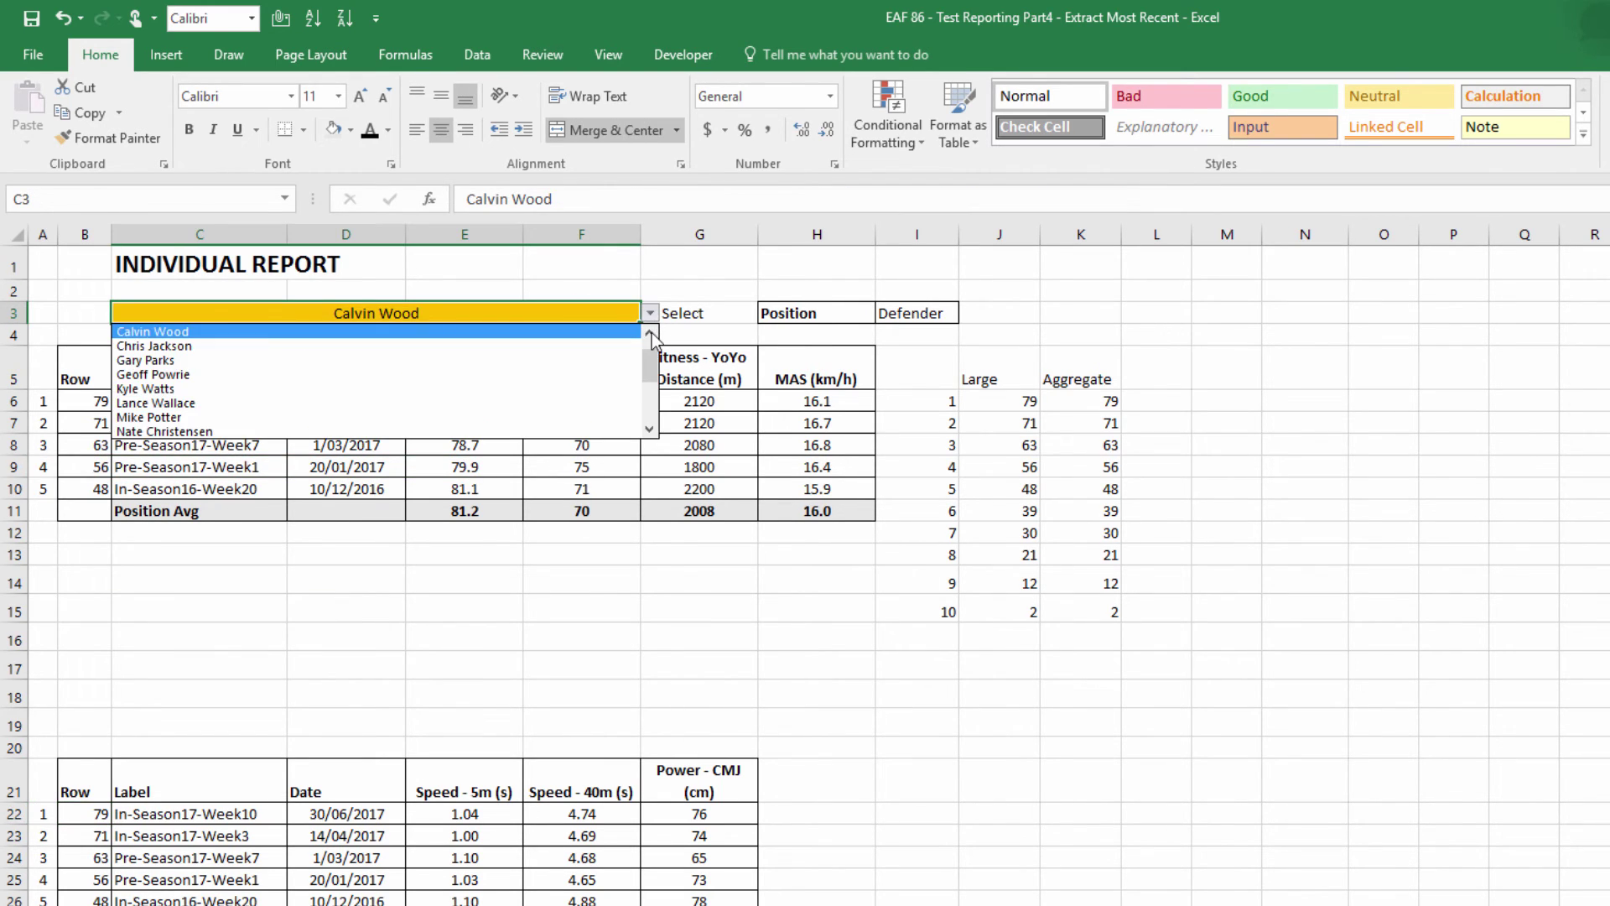
{"action": "left_click", "coordinate": [566, 346]}
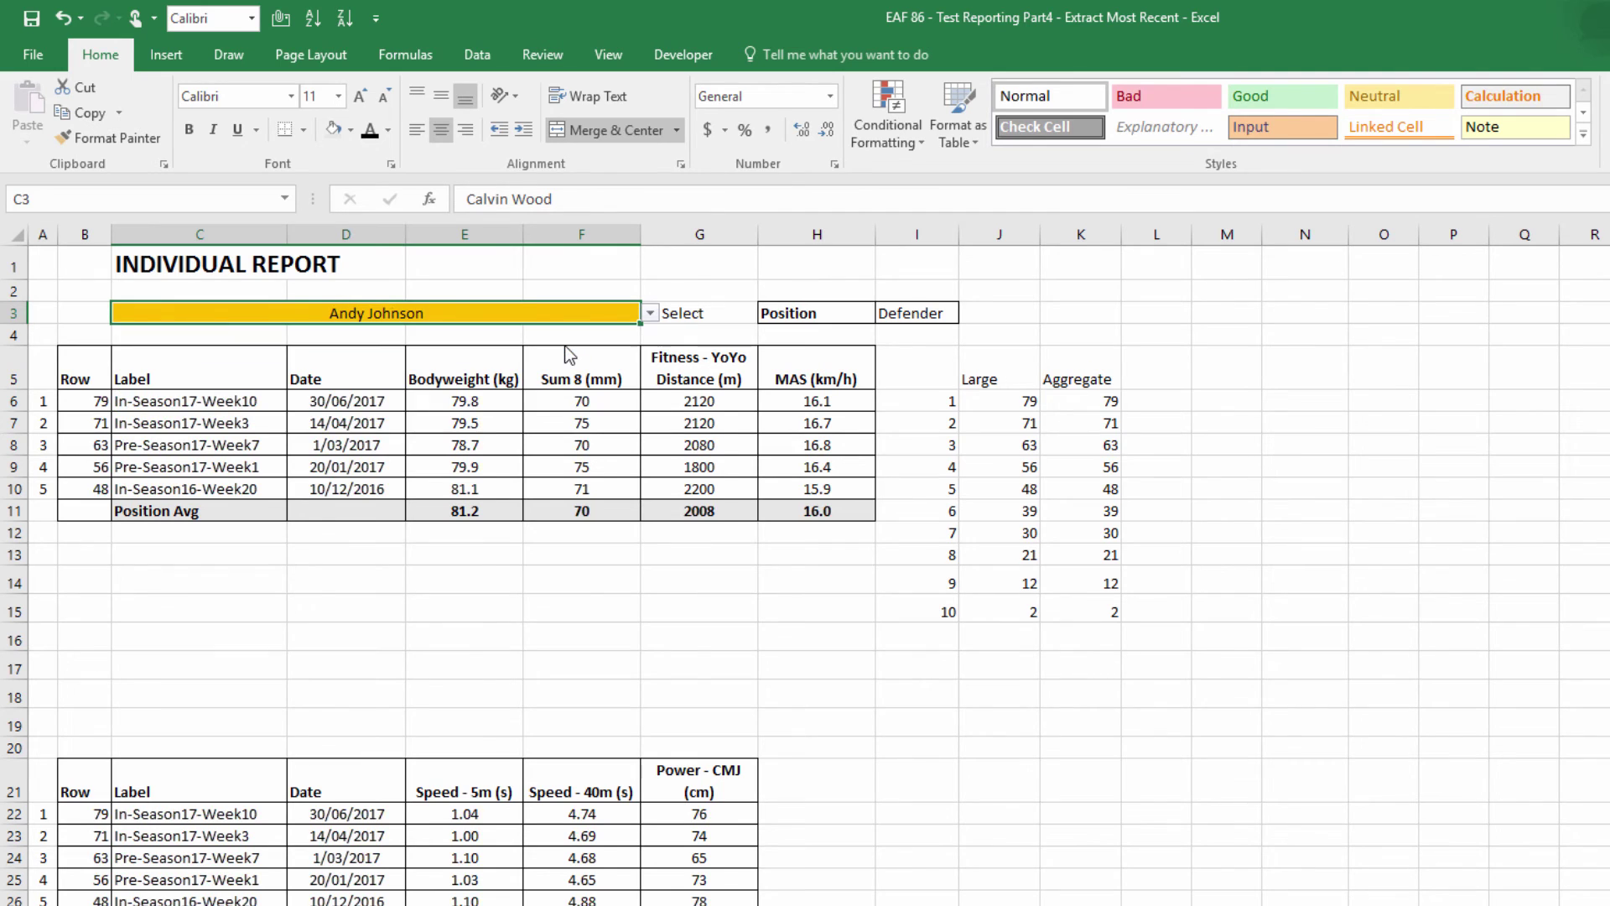
{"action": "left_click", "coordinate": [649, 312]}
{"action": "left_click", "coordinate": [481, 404]}
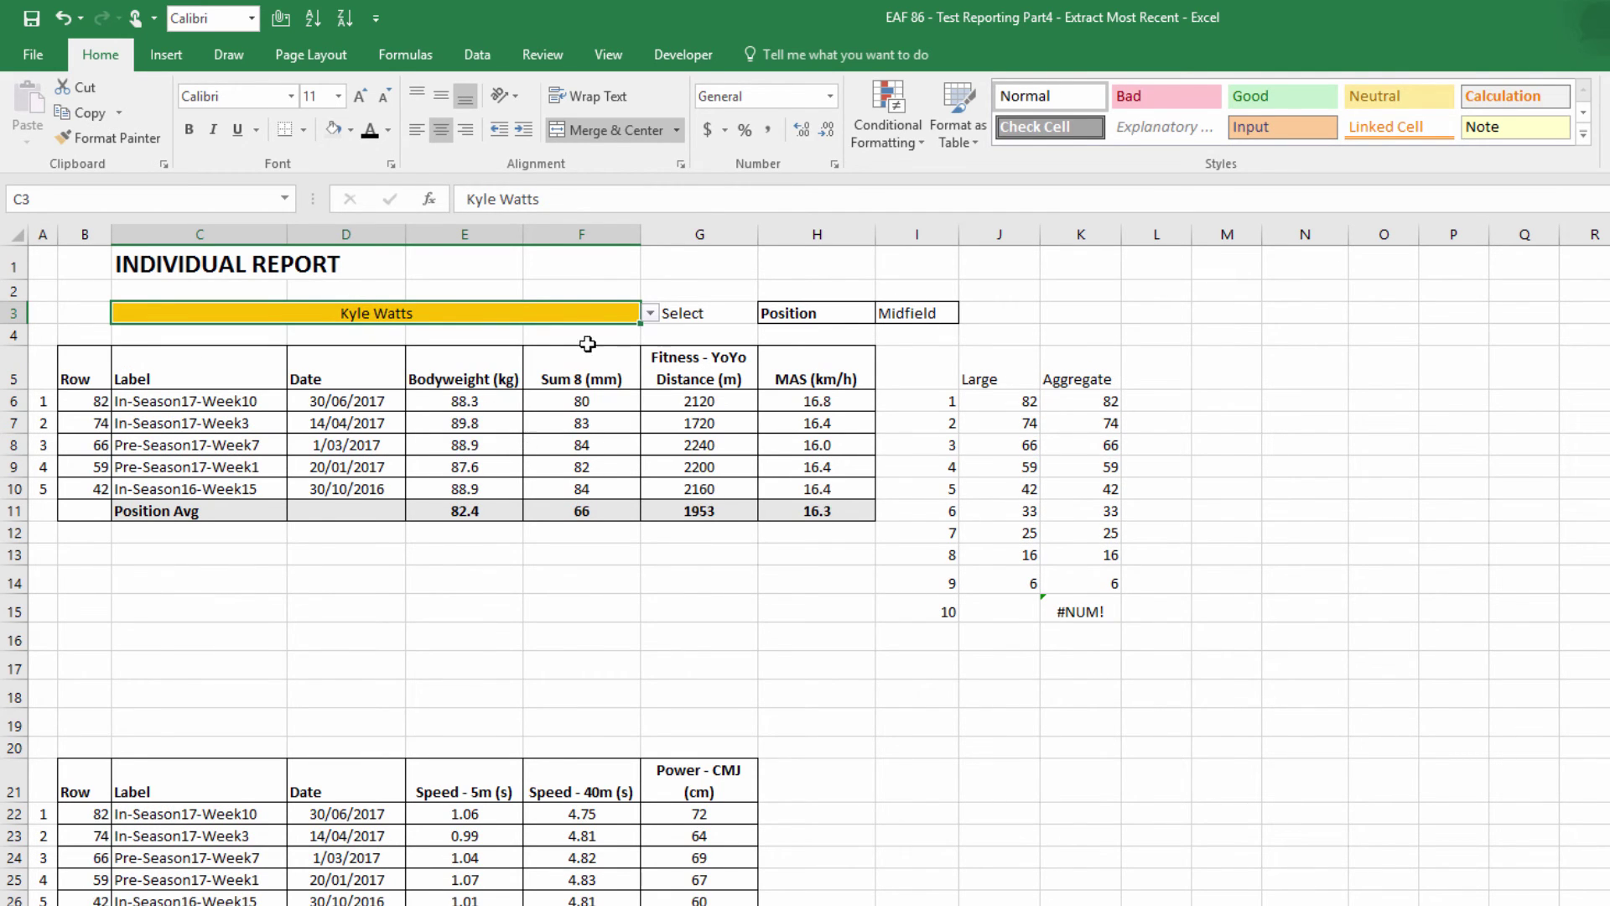
{"action": "left_click", "coordinate": [650, 313]}
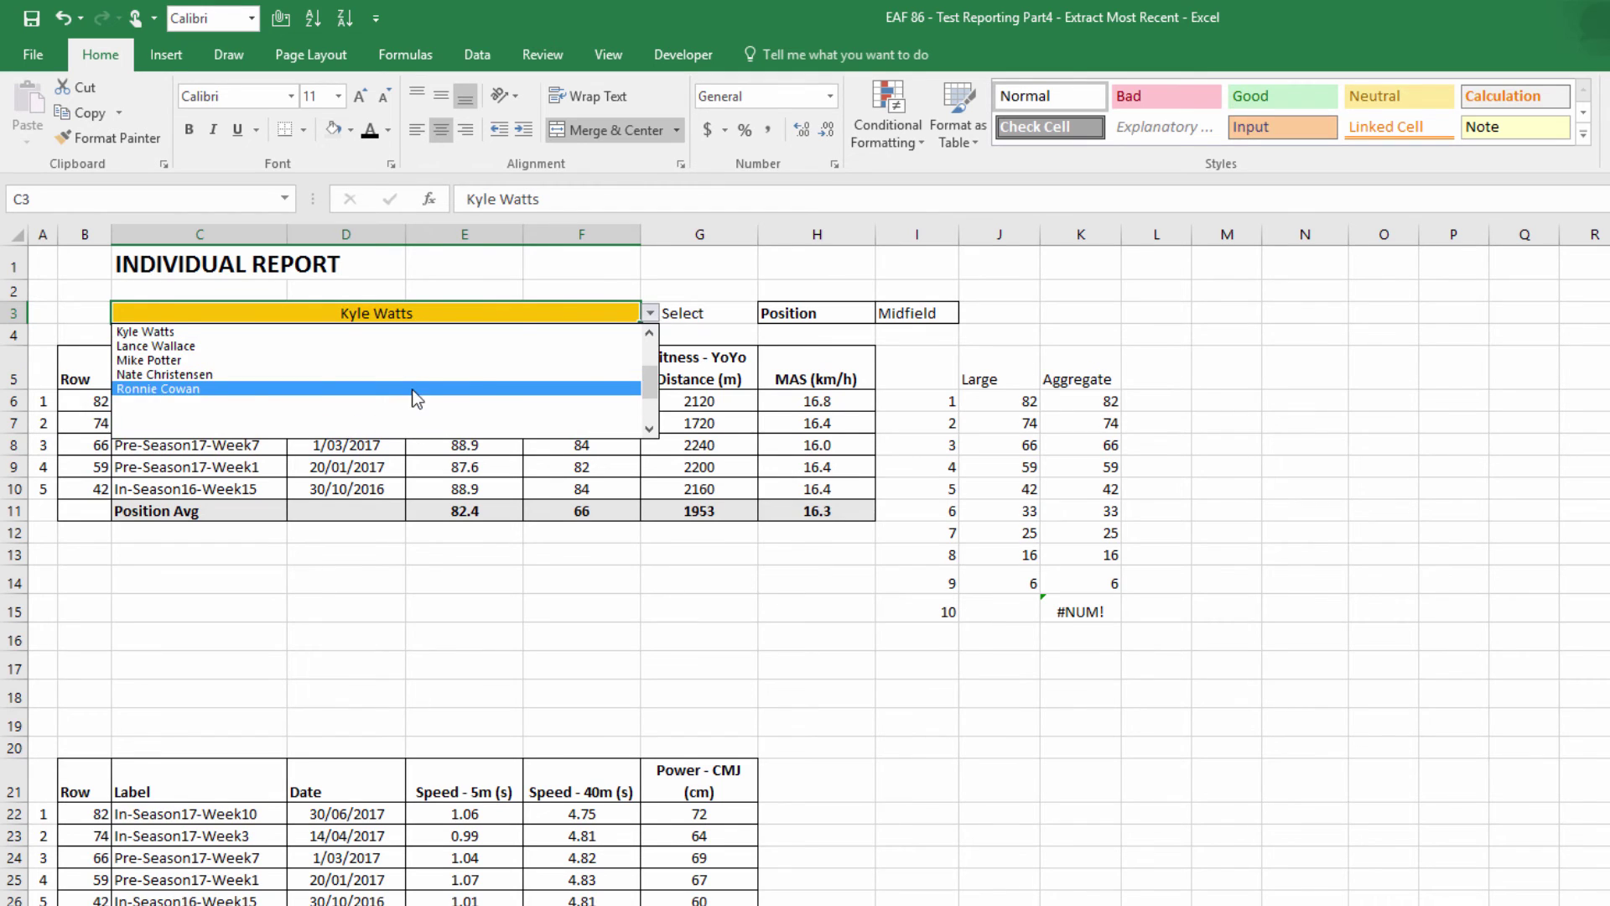
{"action": "left_click", "coordinate": [412, 389]}
{"action": "left_click", "coordinate": [607, 425]}
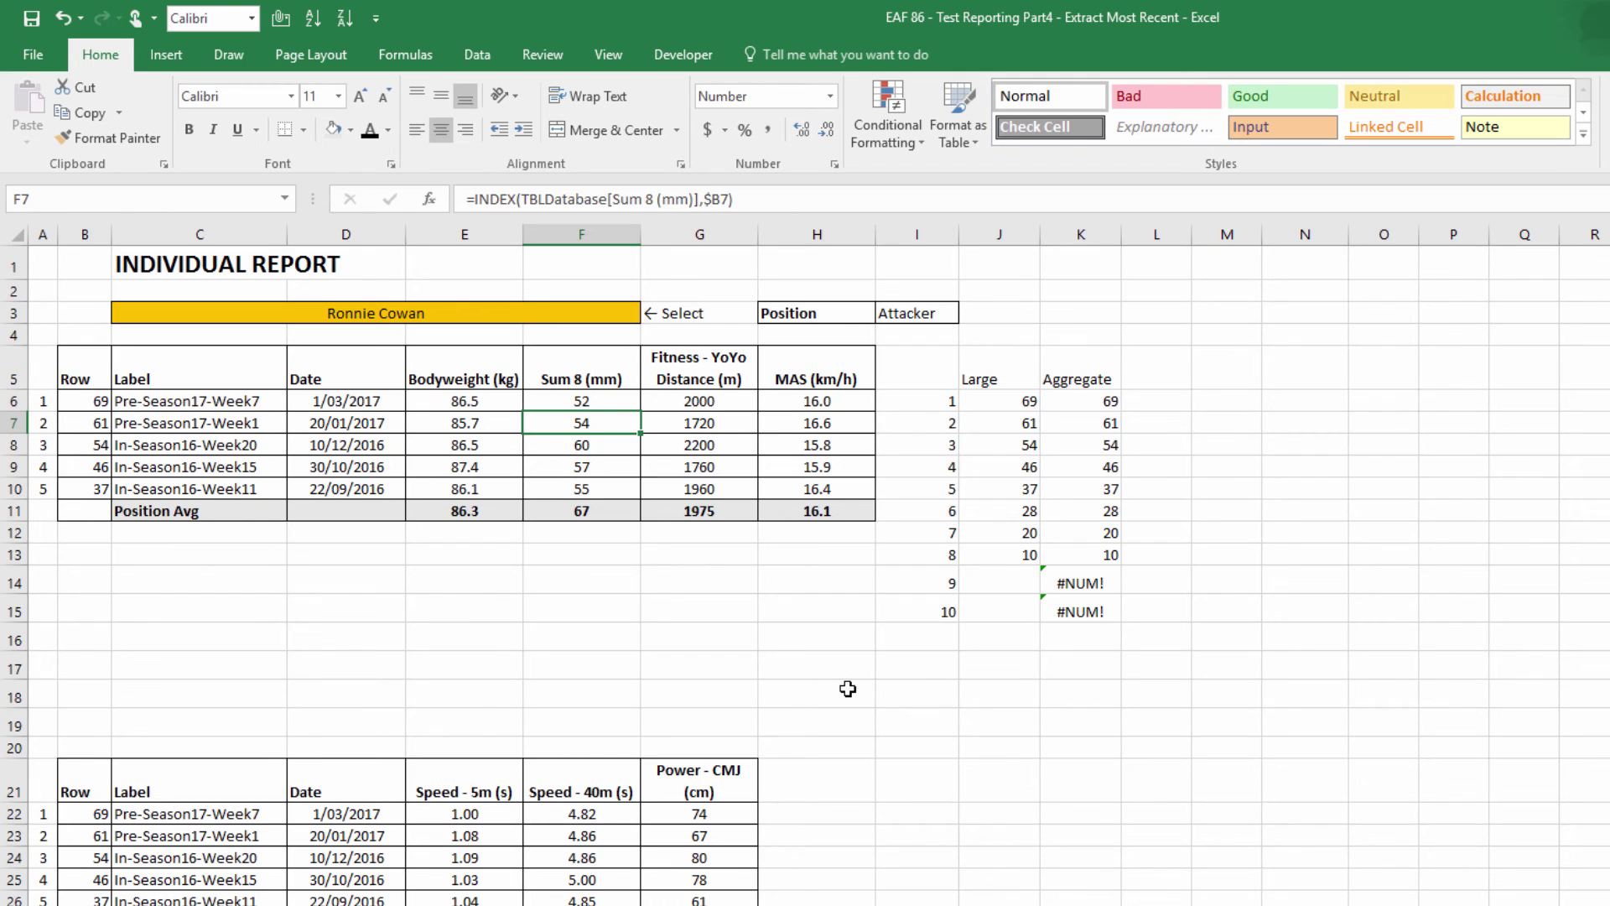
Move the Large/Aggregate helper block to columns M–O, grey its text, and add Outside Borders.
{"action": "left_click_drag", "start_coordinate": [933, 357], "coordinate": [1119, 617]}
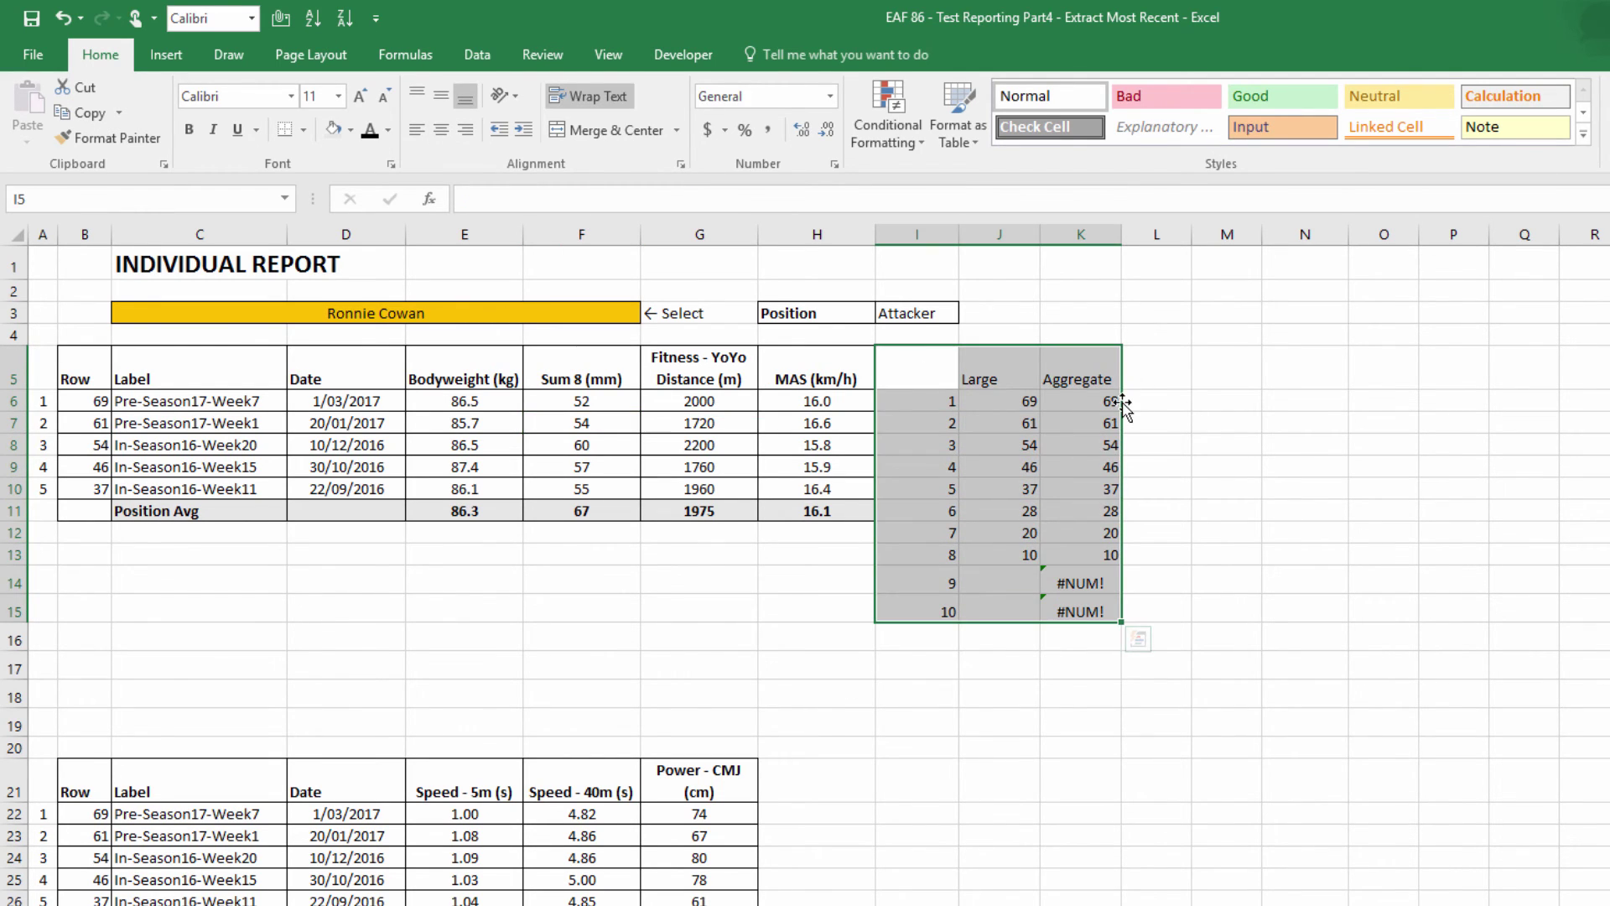
{"action": "left_click_drag", "start_coordinate": [1122, 402], "coordinate": [1399, 395]}
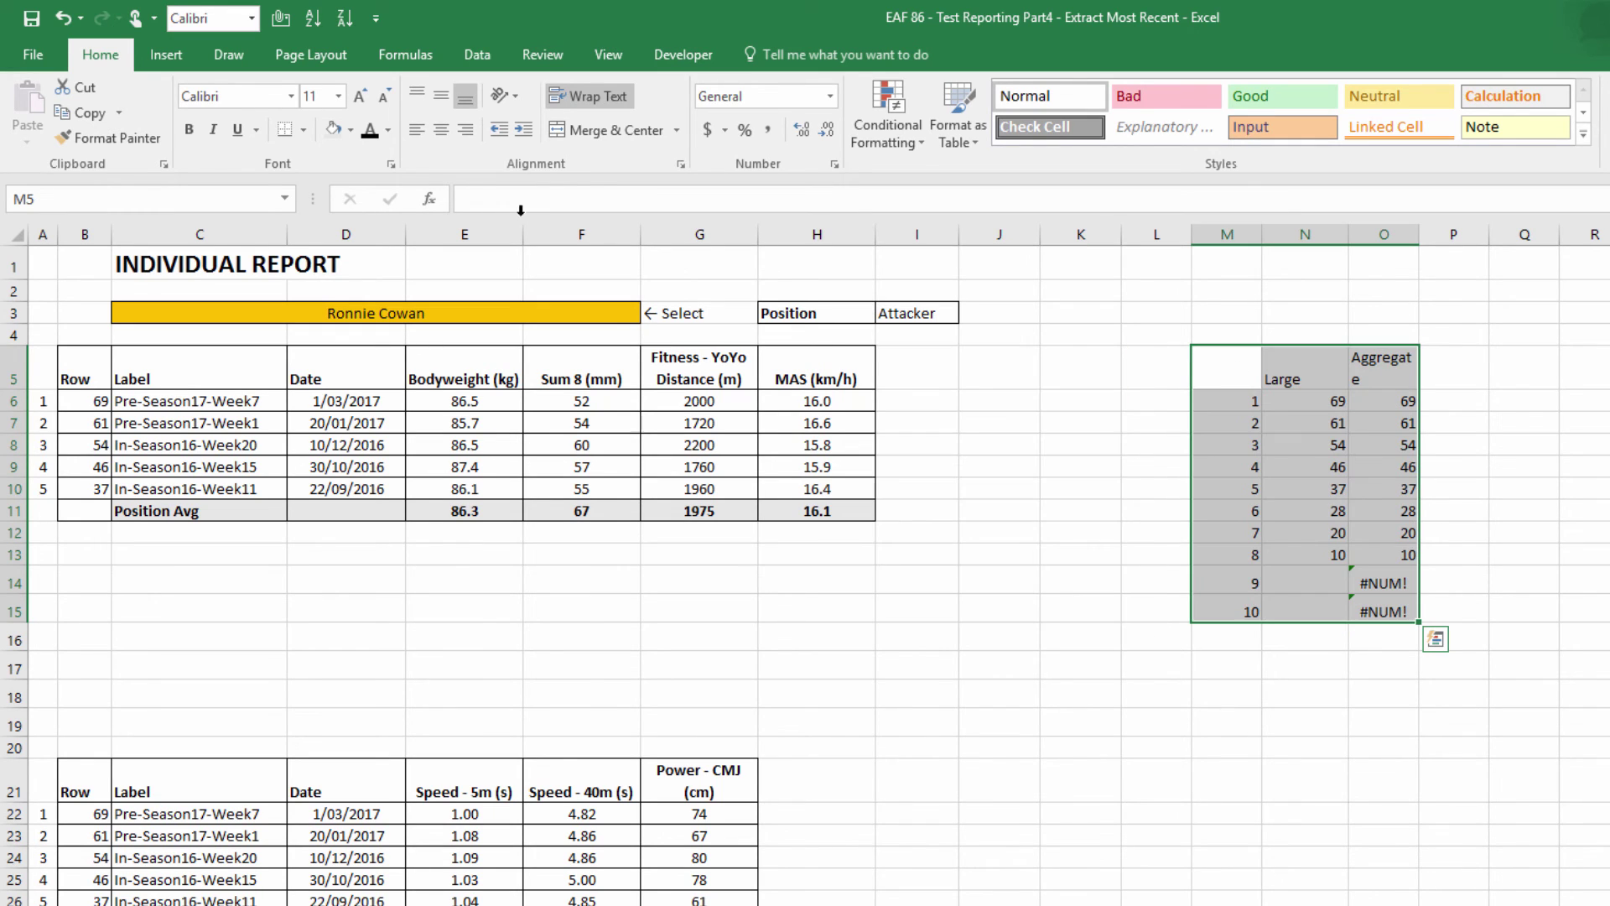
{"action": "left_click", "coordinate": [389, 129]}
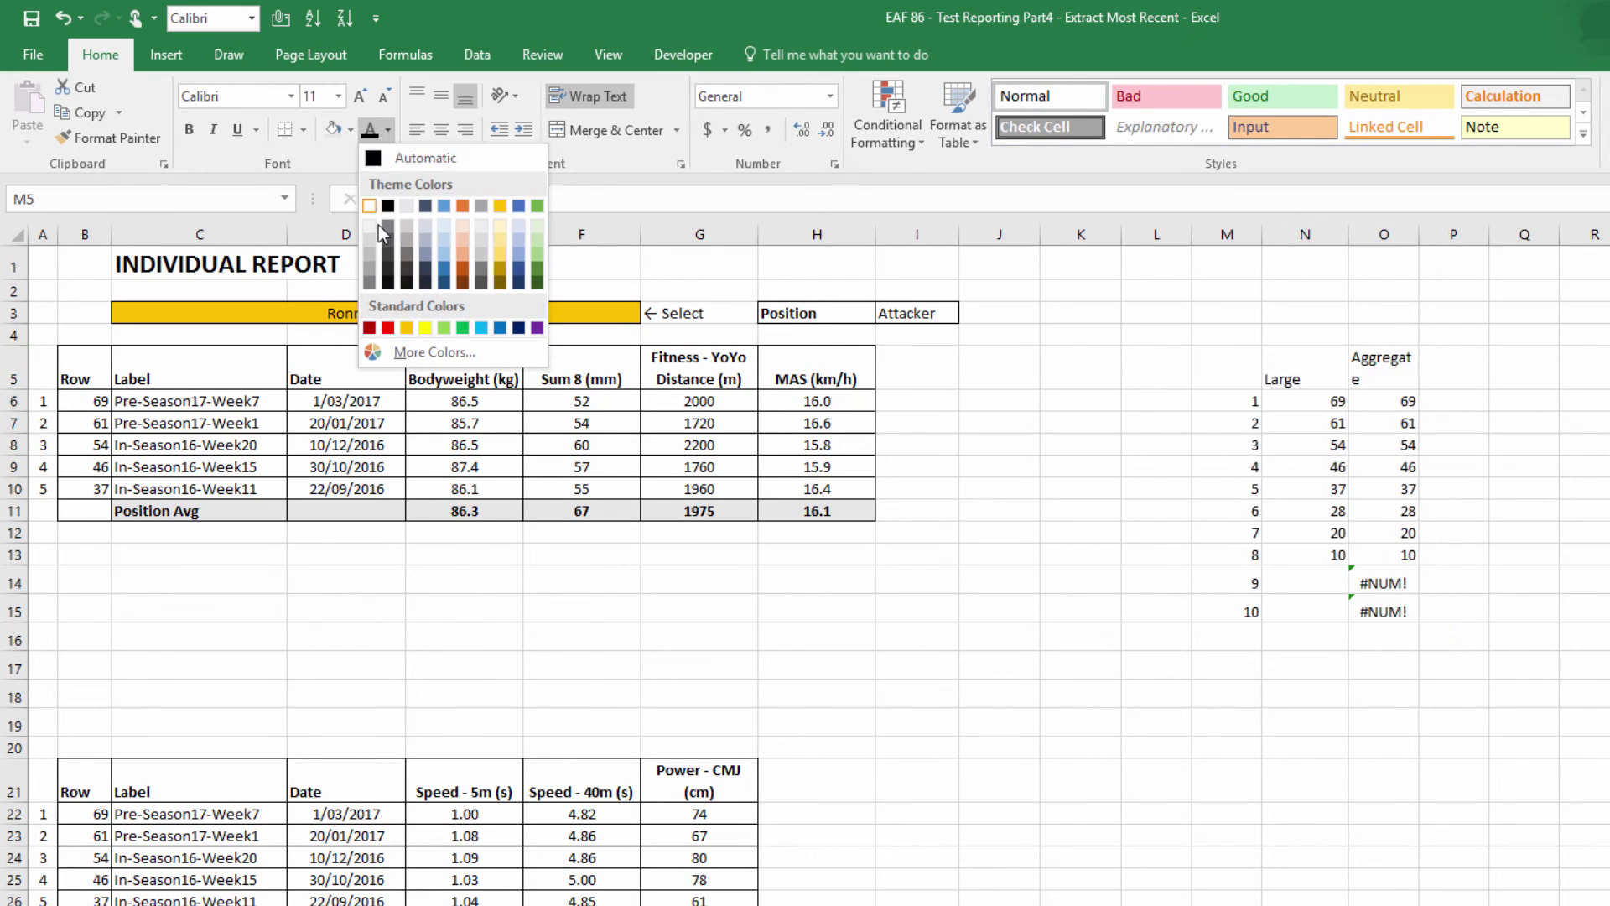
{"action": "left_click", "coordinate": [367, 279]}
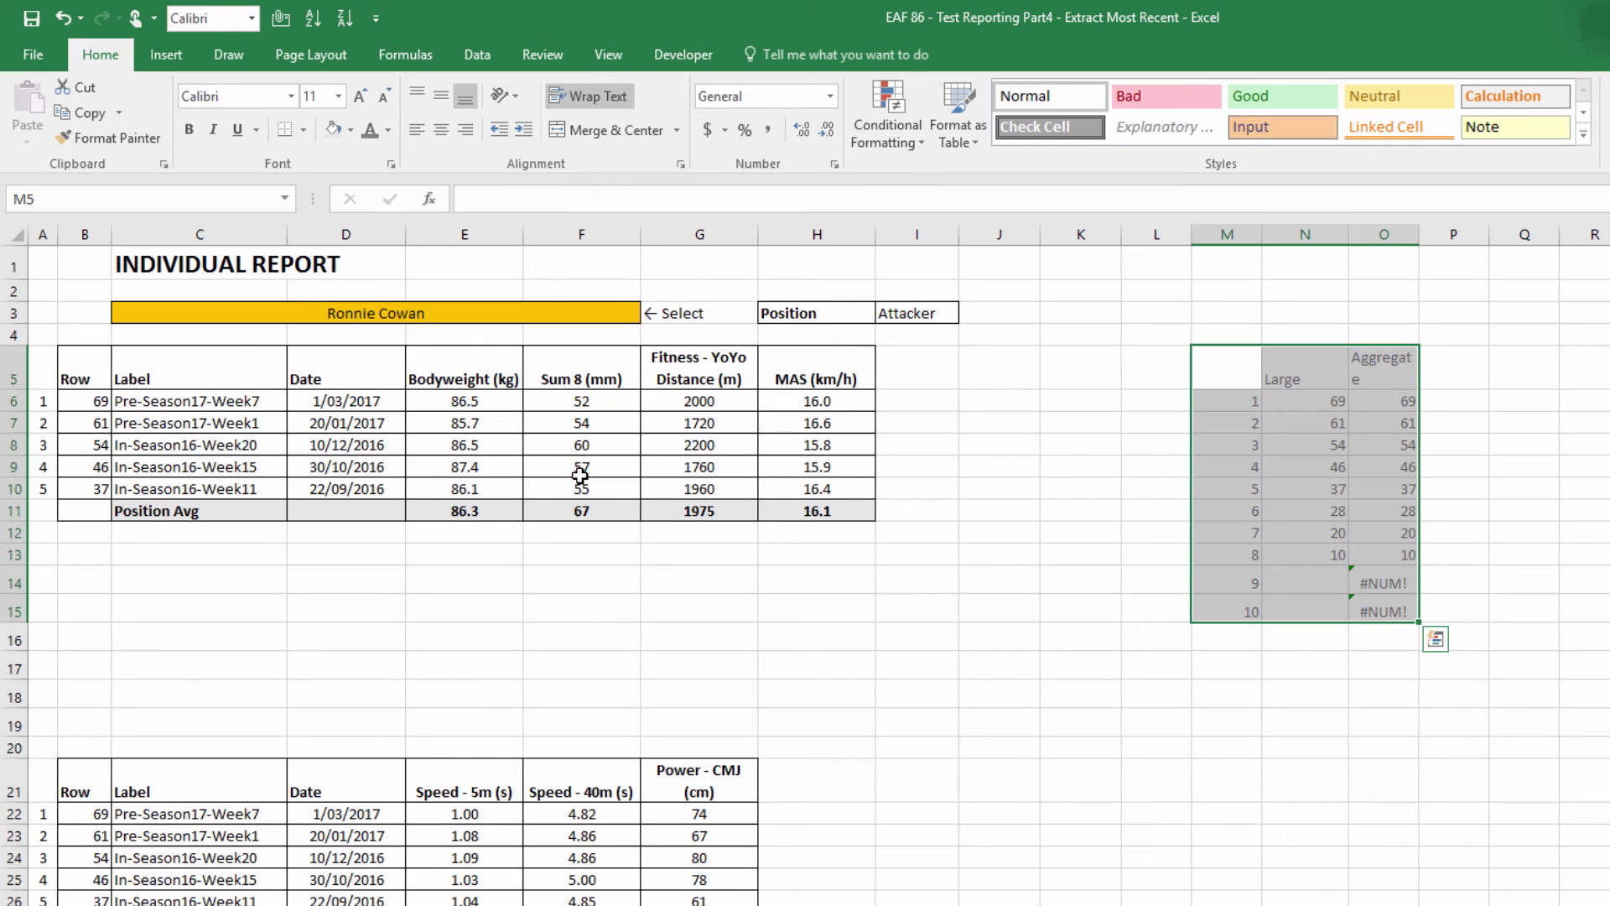
{"action": "left_click", "coordinate": [303, 129]}
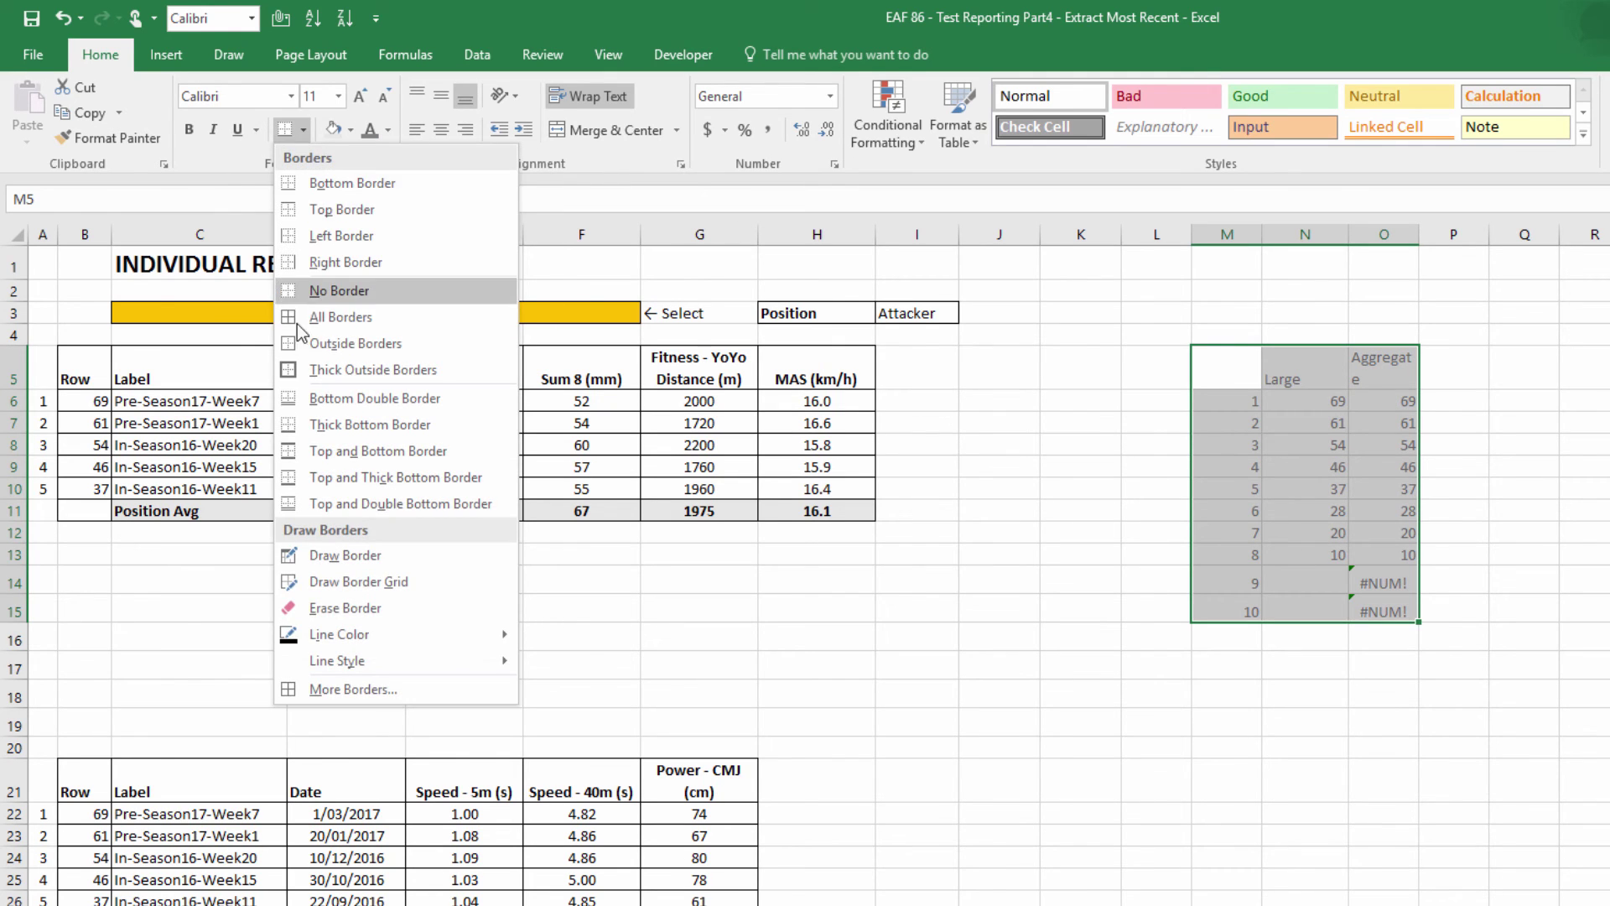
{"action": "left_click", "coordinate": [354, 343]}
{"action": "left_click", "coordinate": [330, 629]}
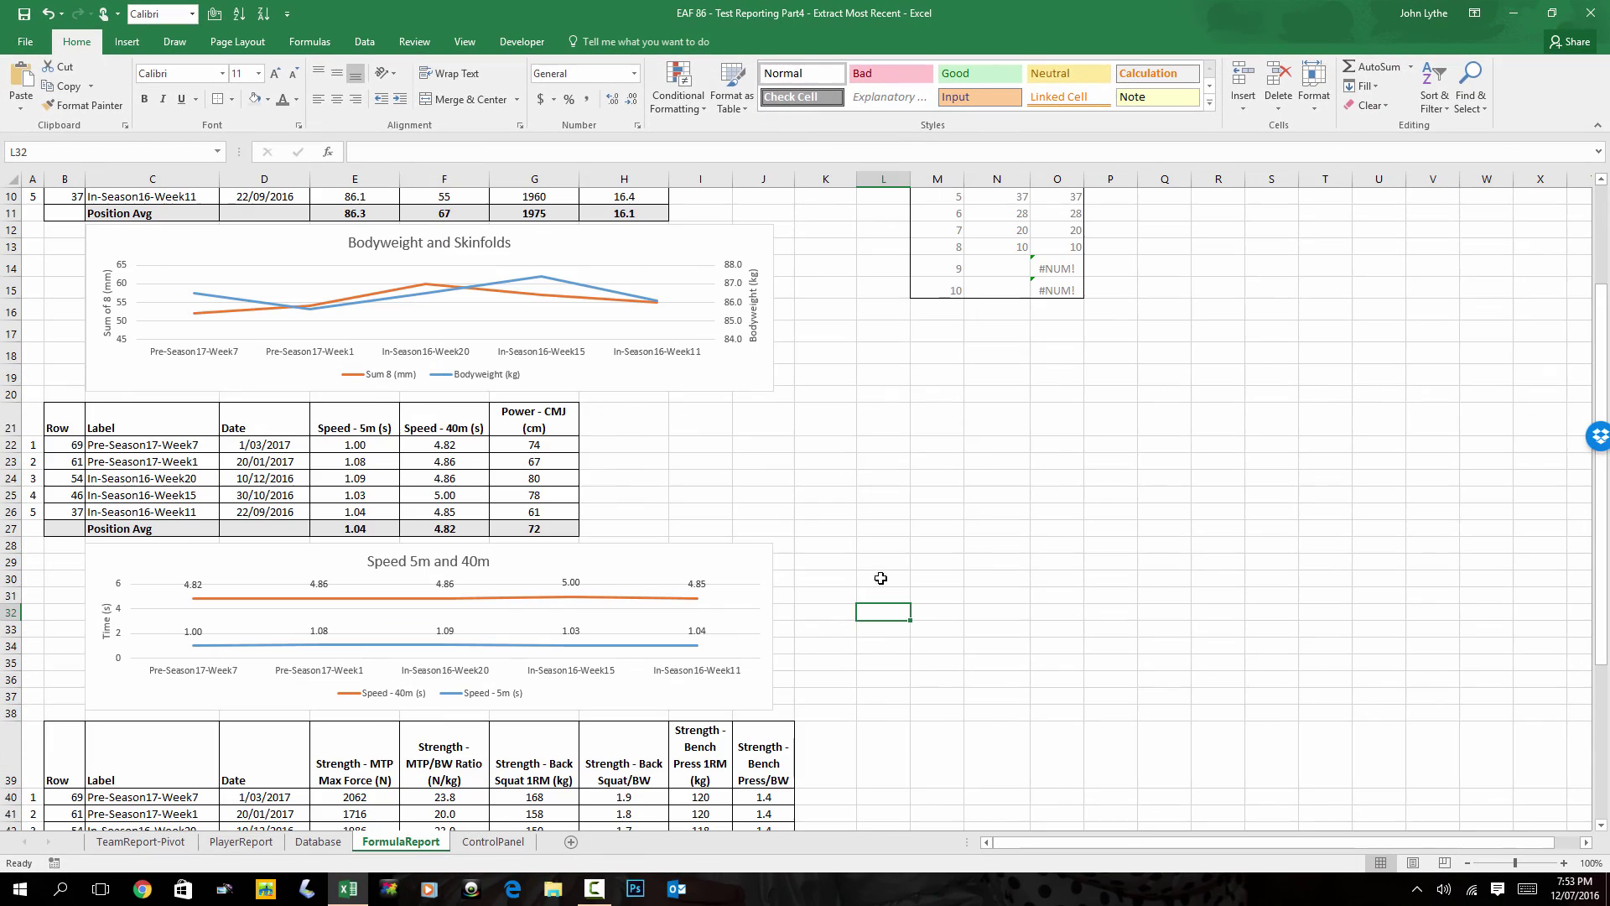
Review the Bodyweight/Skinfolds and Speed charts, then select the report from J56 to the title.
{"action": "scroll", "coordinate": [879, 573], "scroll_direction": "up", "scroll_amount": 3}
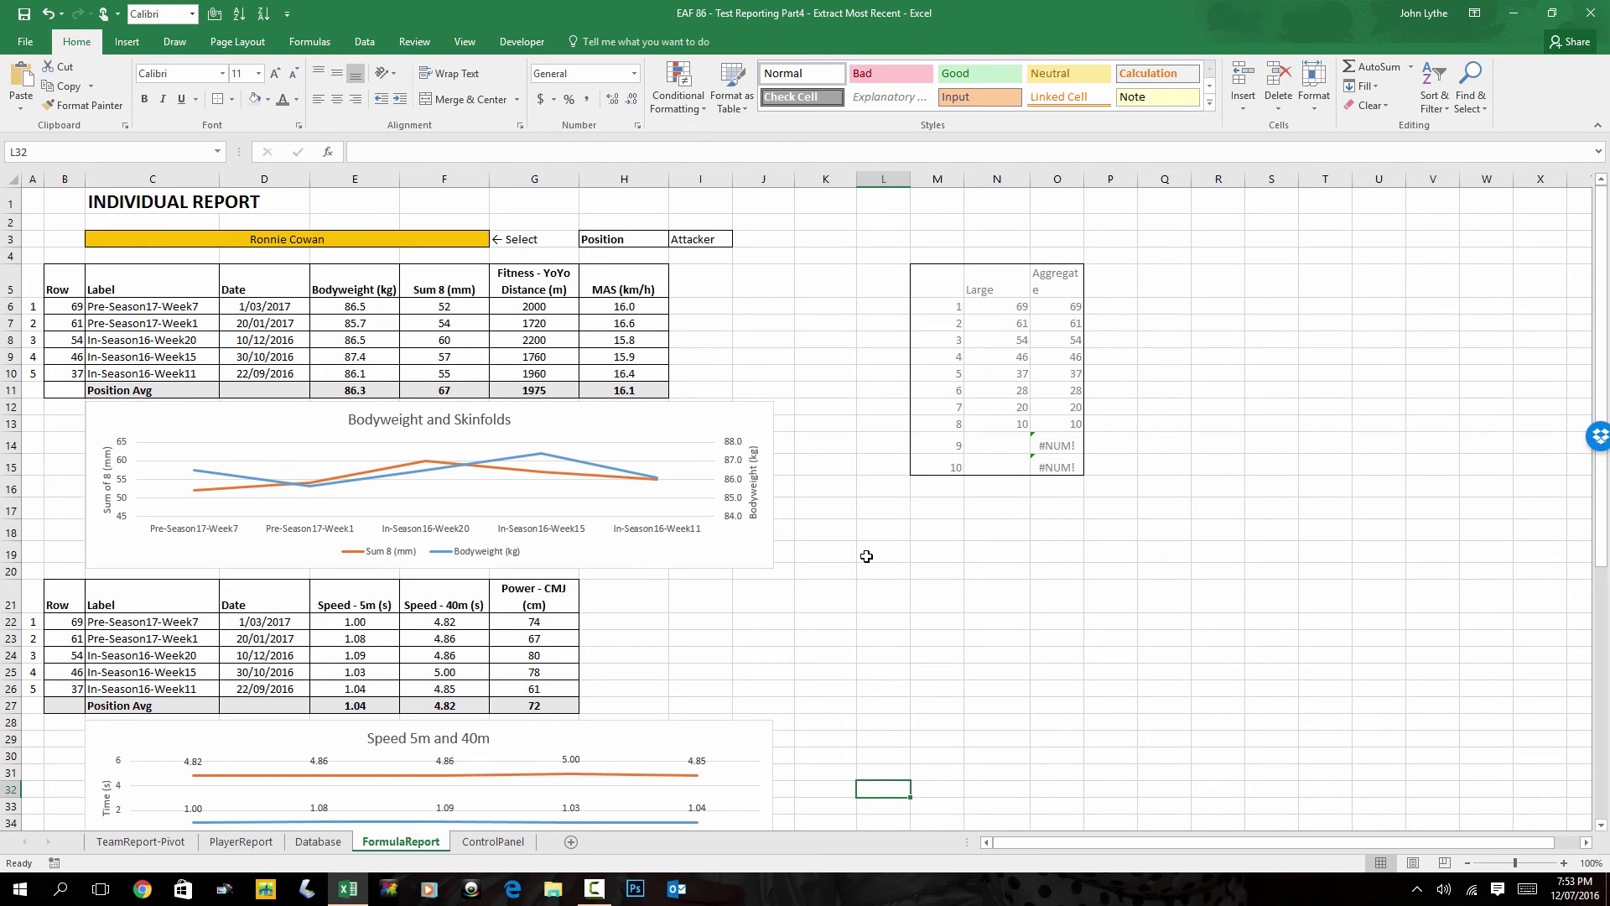
{"action": "left_click", "coordinate": [542, 454]}
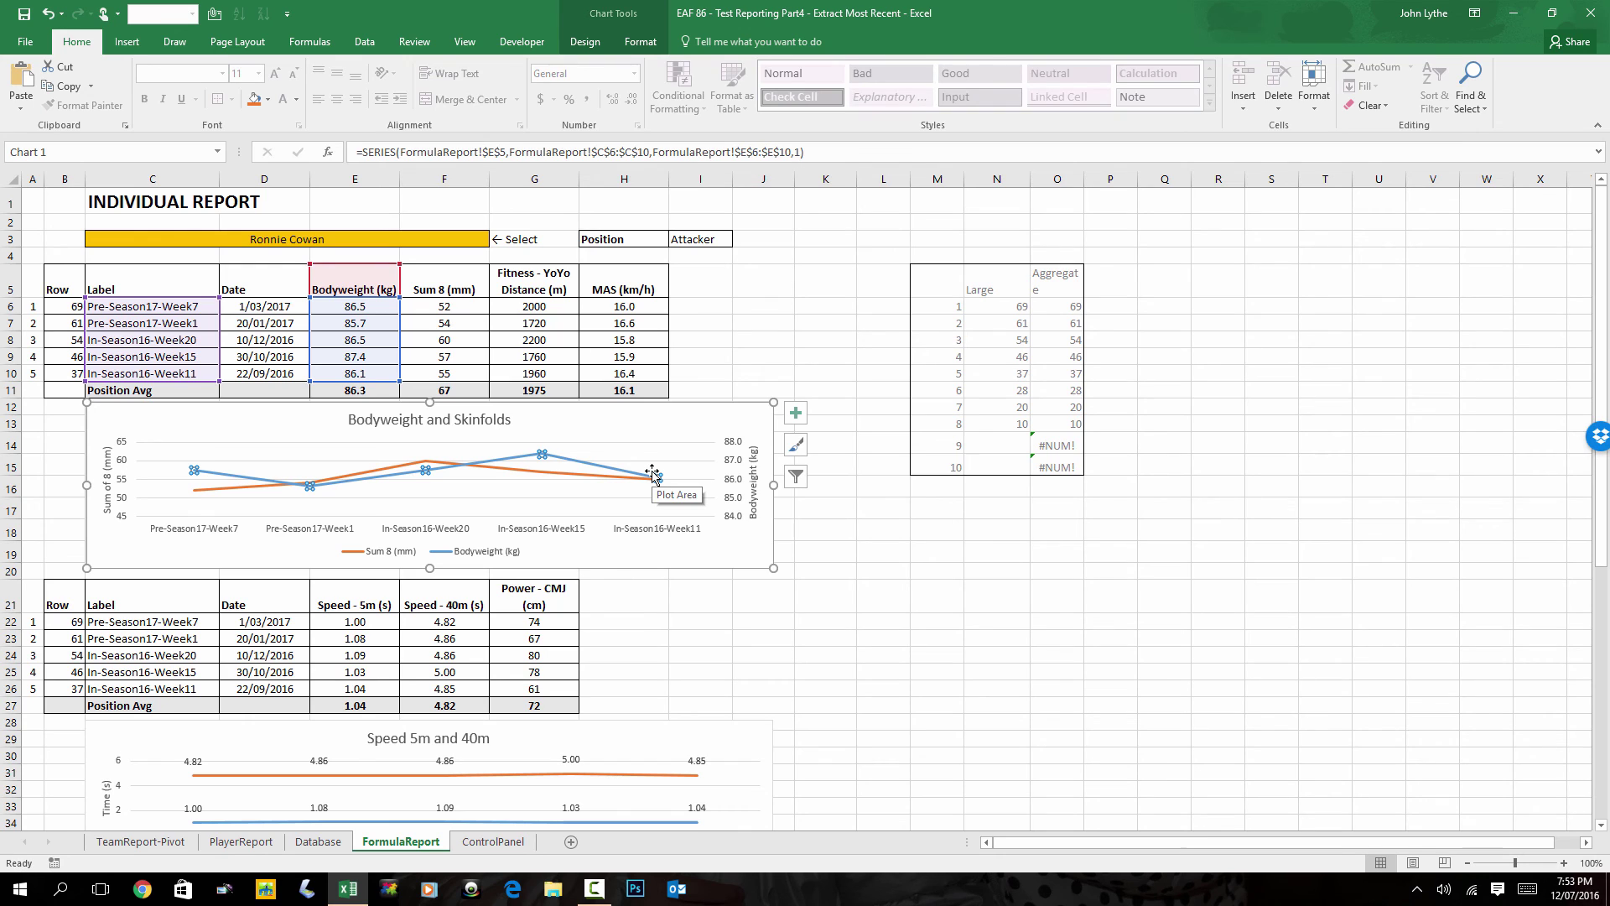
{"action": "left_click", "coordinate": [709, 635]}
{"action": "scroll", "coordinate": [713, 621], "scroll_direction": "down", "scroll_amount": 3}
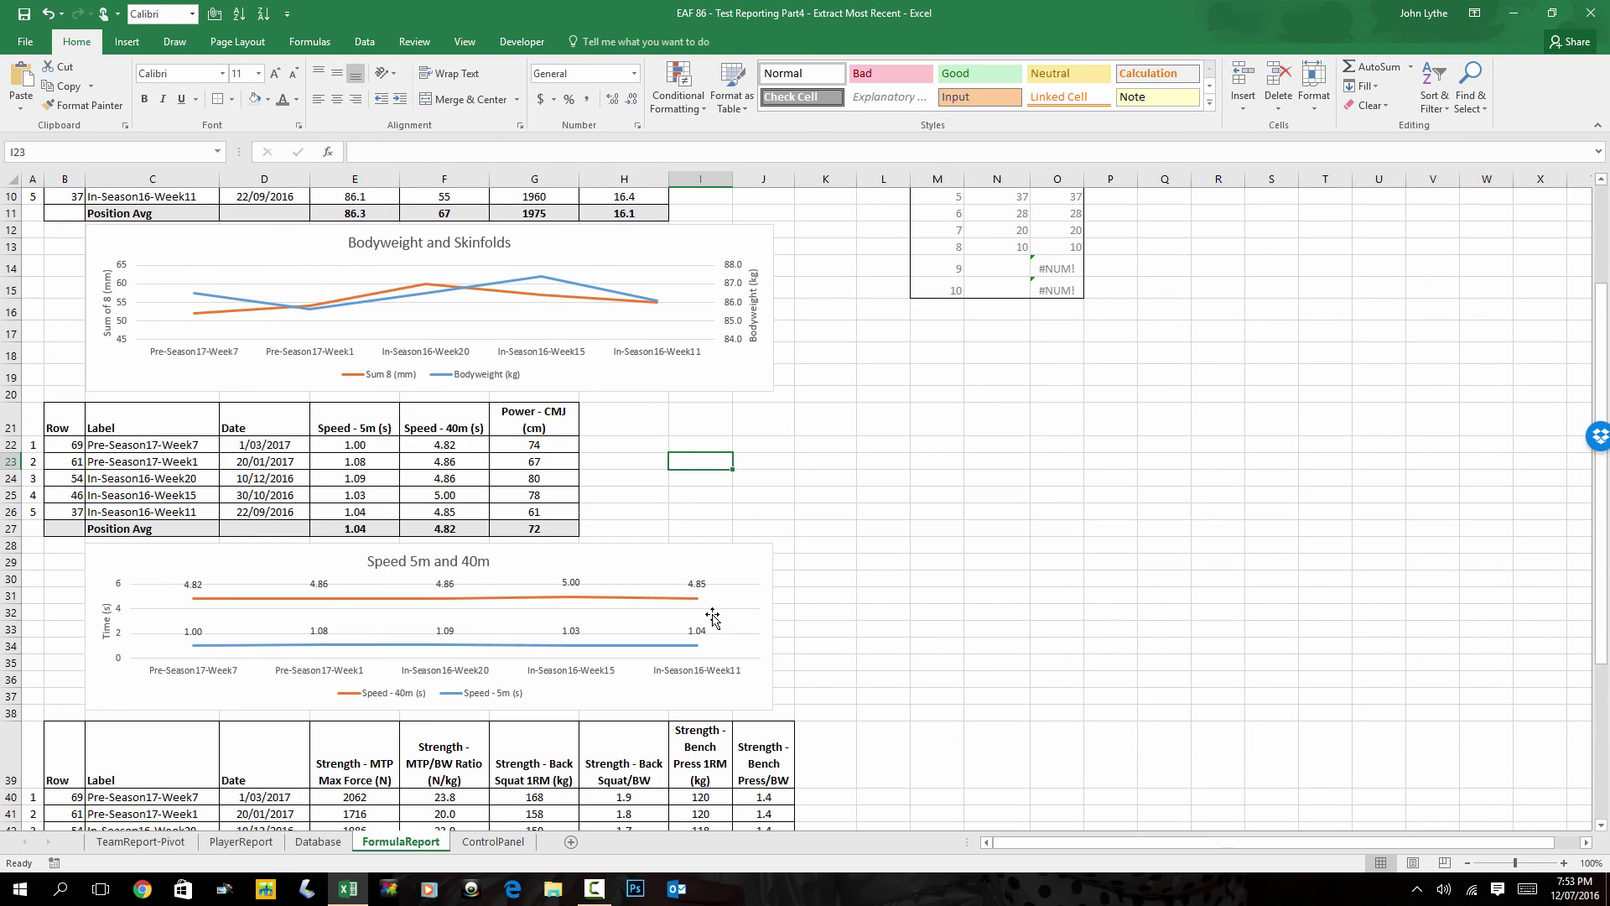
{"action": "left_click", "coordinate": [503, 604]}
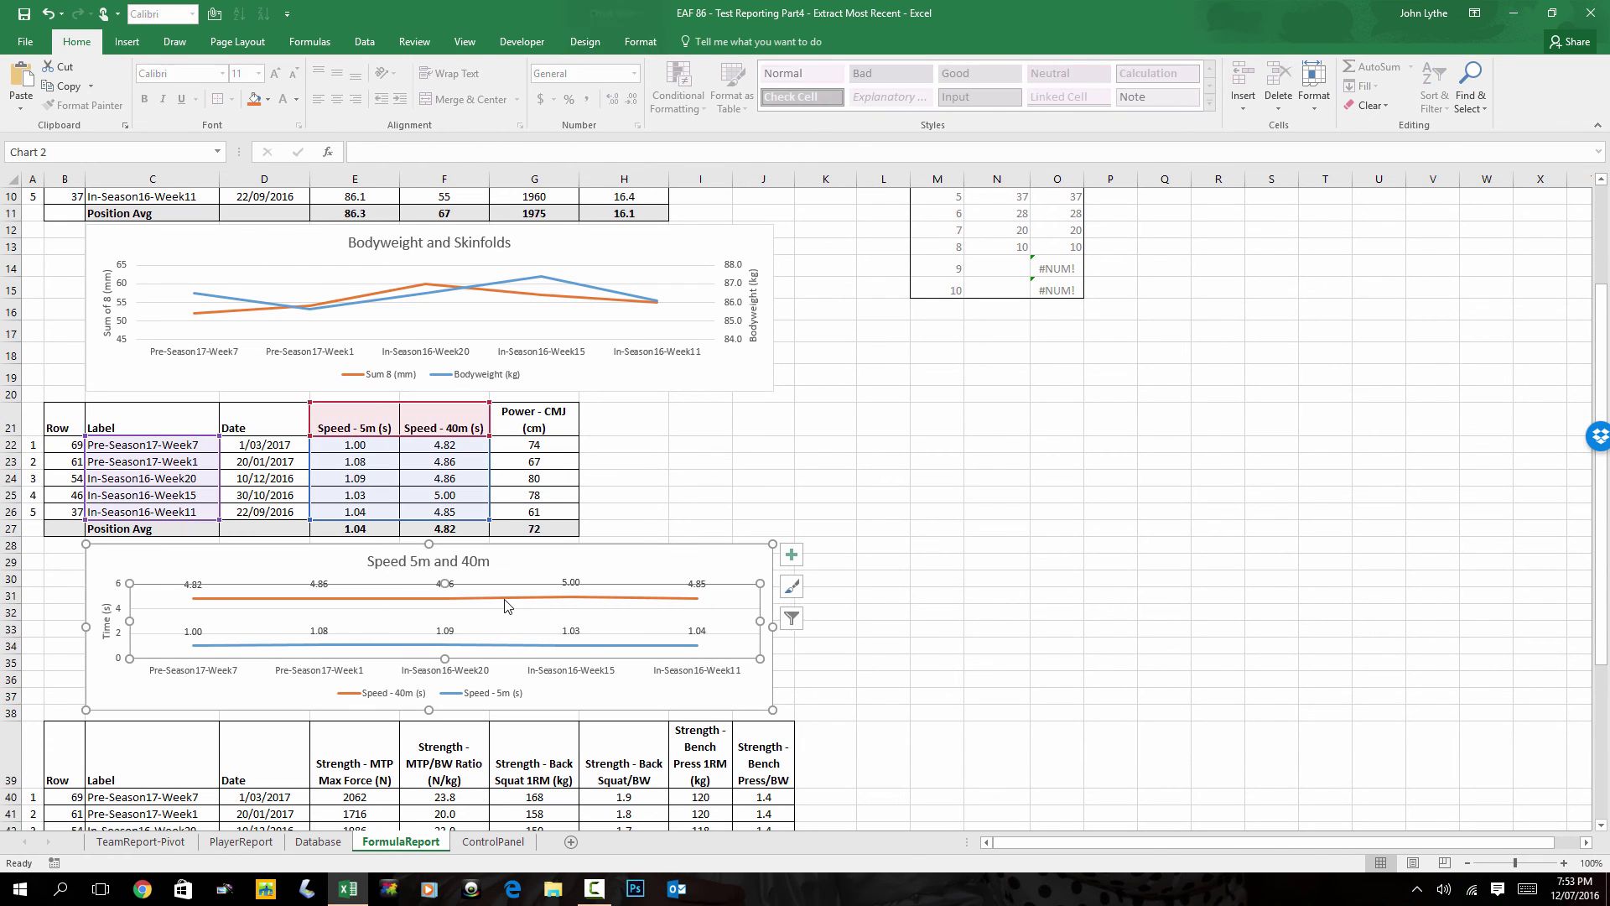
{"action": "left_click", "coordinate": [878, 529]}
{"action": "scroll", "coordinate": [878, 528], "scroll_direction": "down", "scroll_amount": 6}
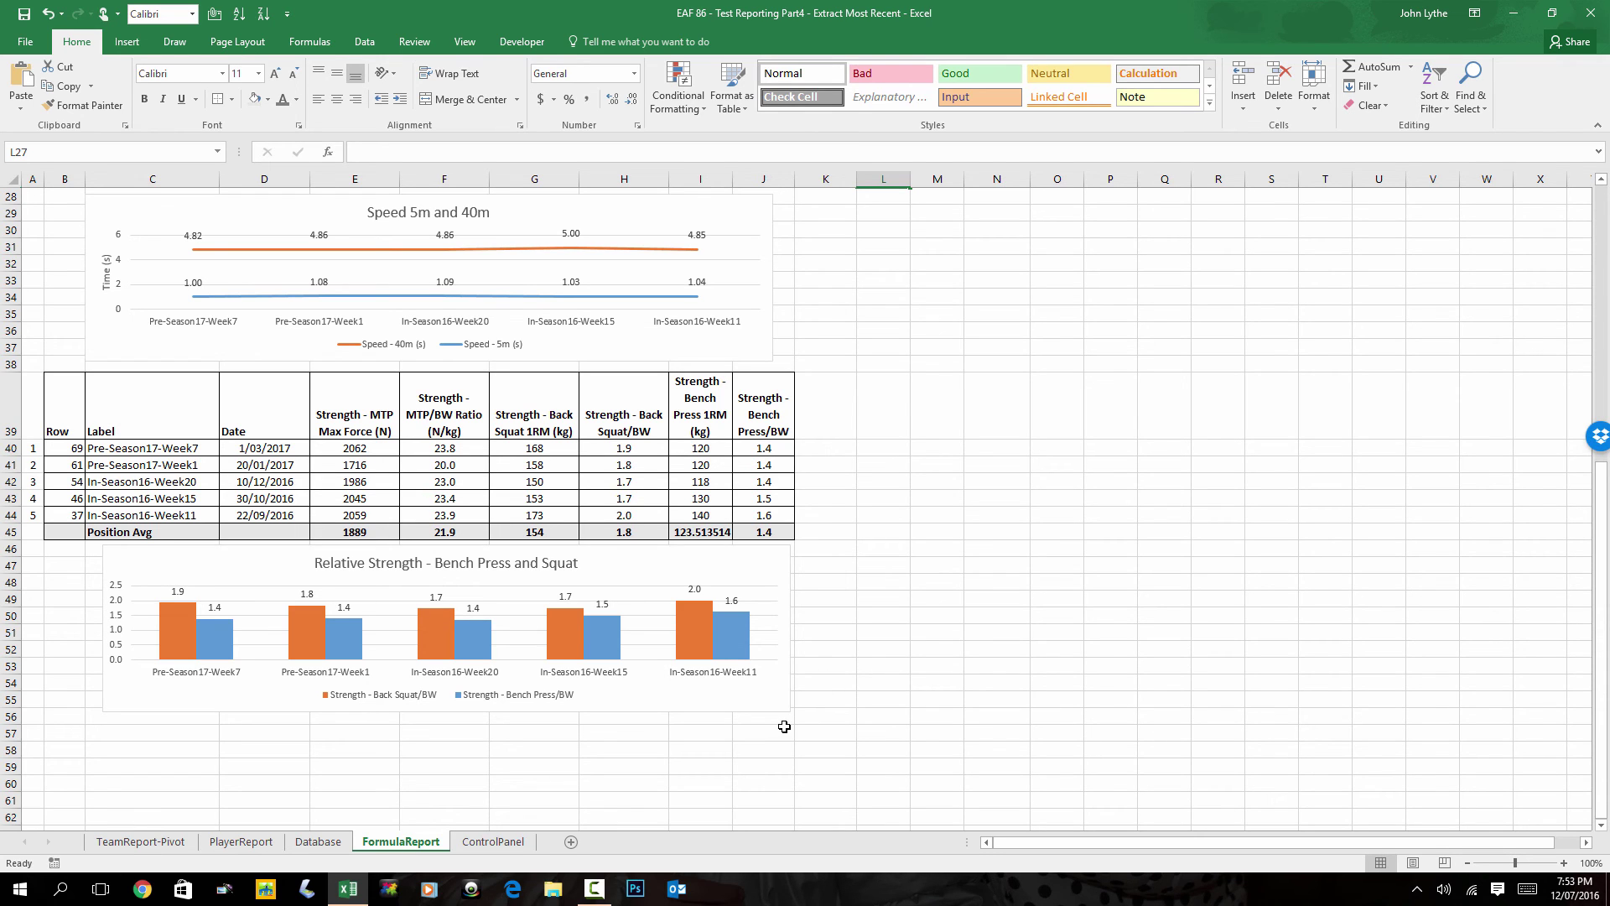
{"action": "mouse_move", "coordinate": [784, 722]}
{"action": "left_mouse_down"}
{"action": "mouse_move", "coordinate": [33, 629]}
{"action": "mouse_move", "coordinate": [79, 394]}
{"action": "mouse_move", "coordinate": [98, 384]}
{"action": "mouse_move", "coordinate": [113, 74]}
{"action": "mouse_move", "coordinate": [91, 214]}
{"action": "left_mouse_up"}
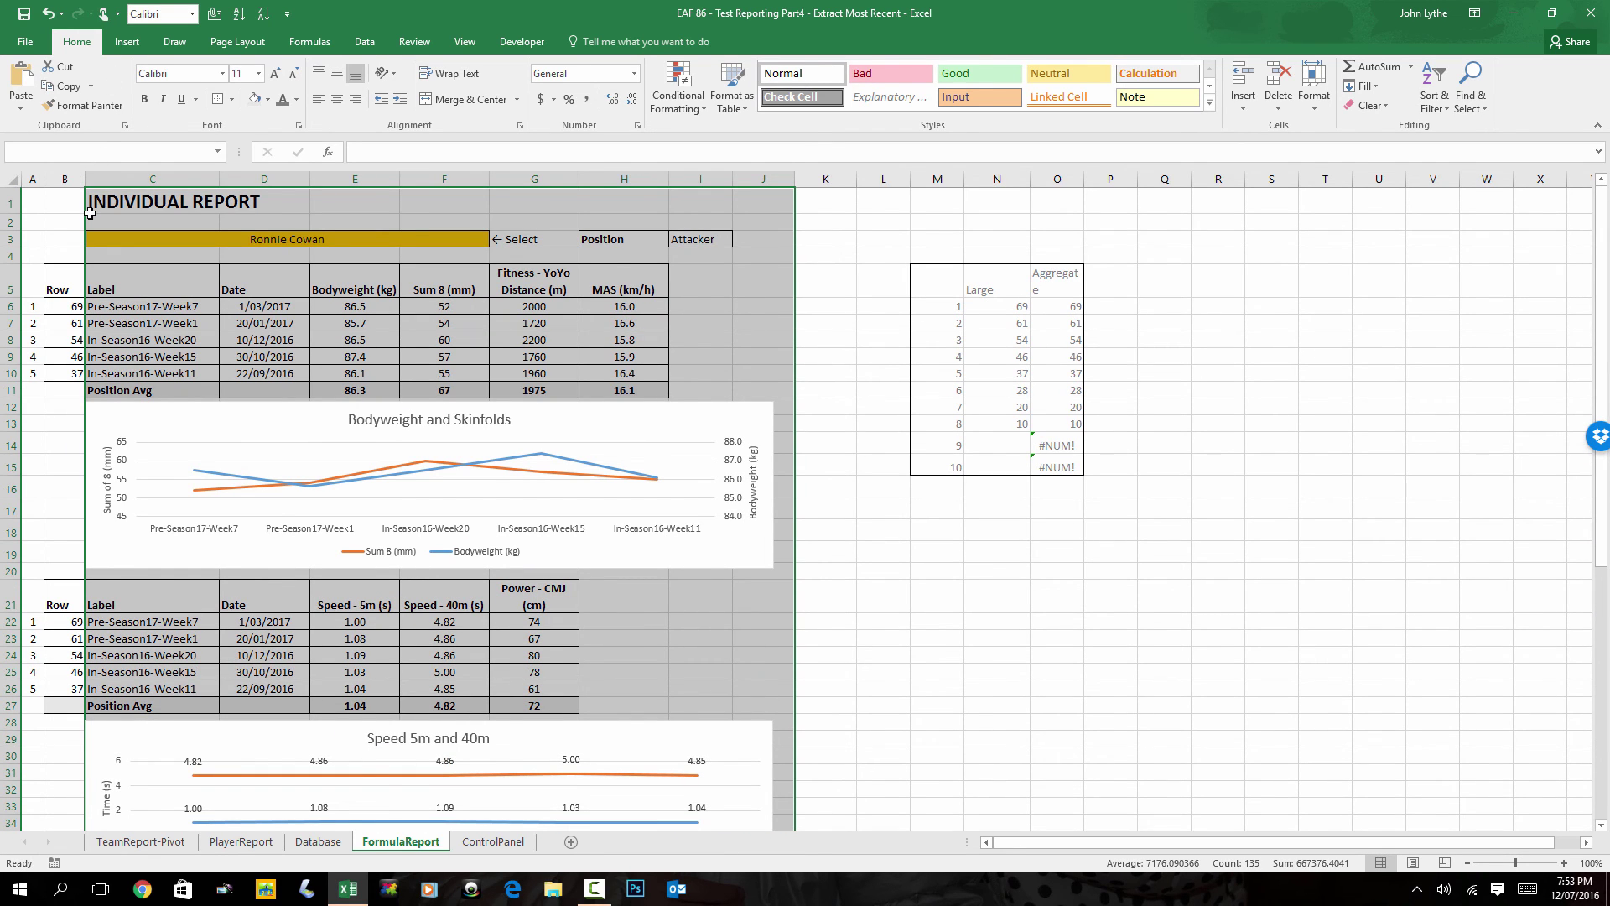
Set the selected report range as the print area.
{"action": "left_click", "coordinate": [238, 41]}
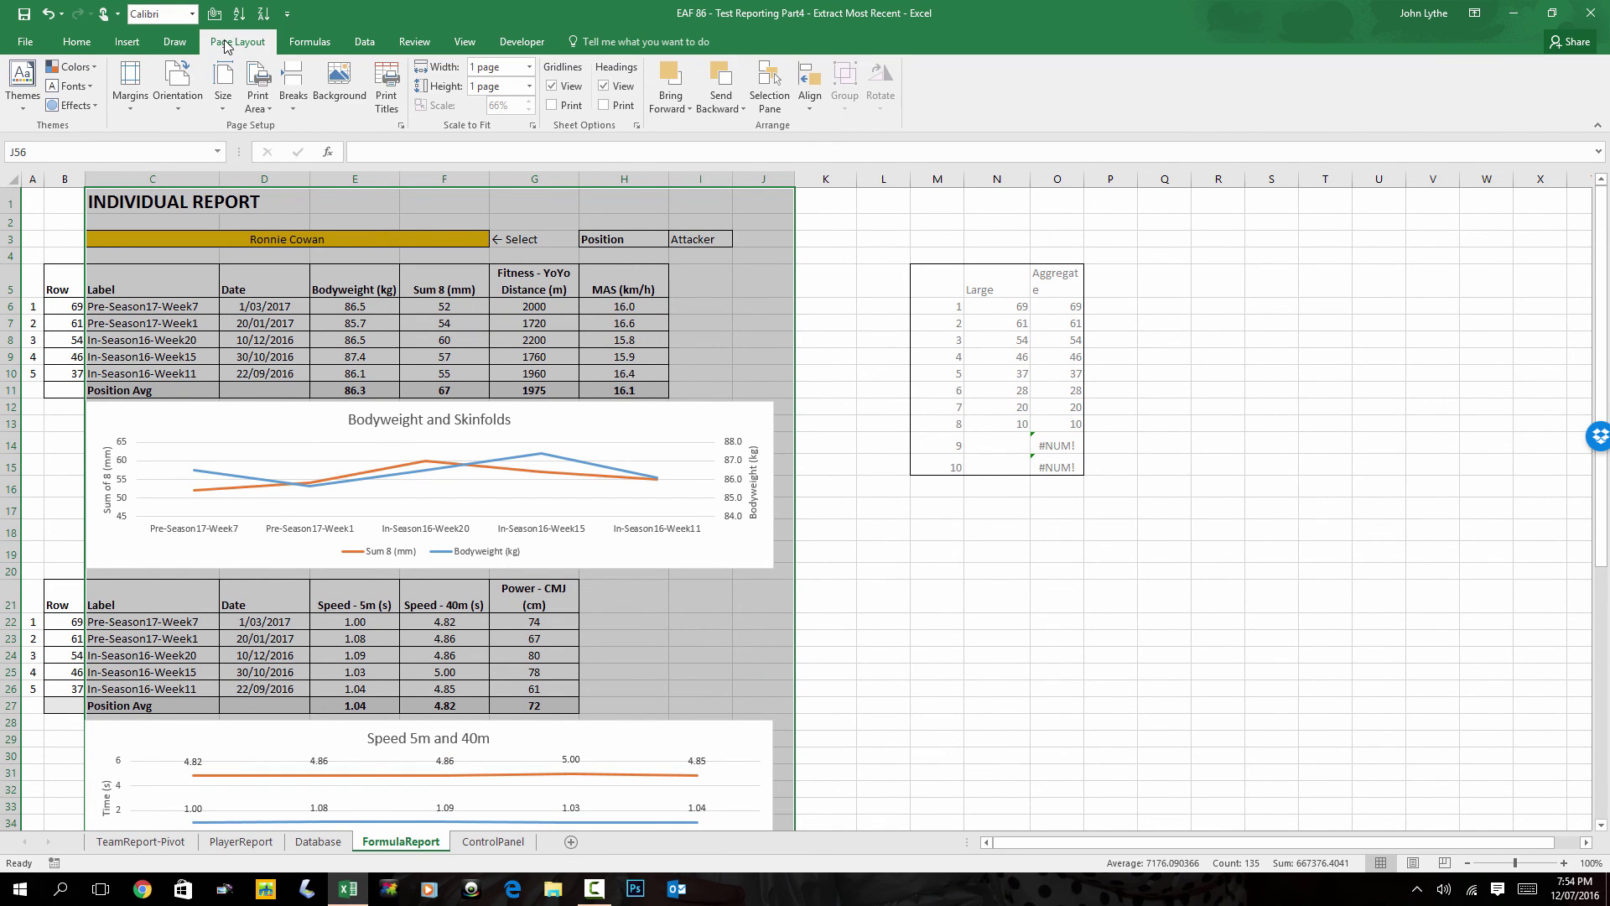
{"action": "left_click", "coordinate": [266, 113]}
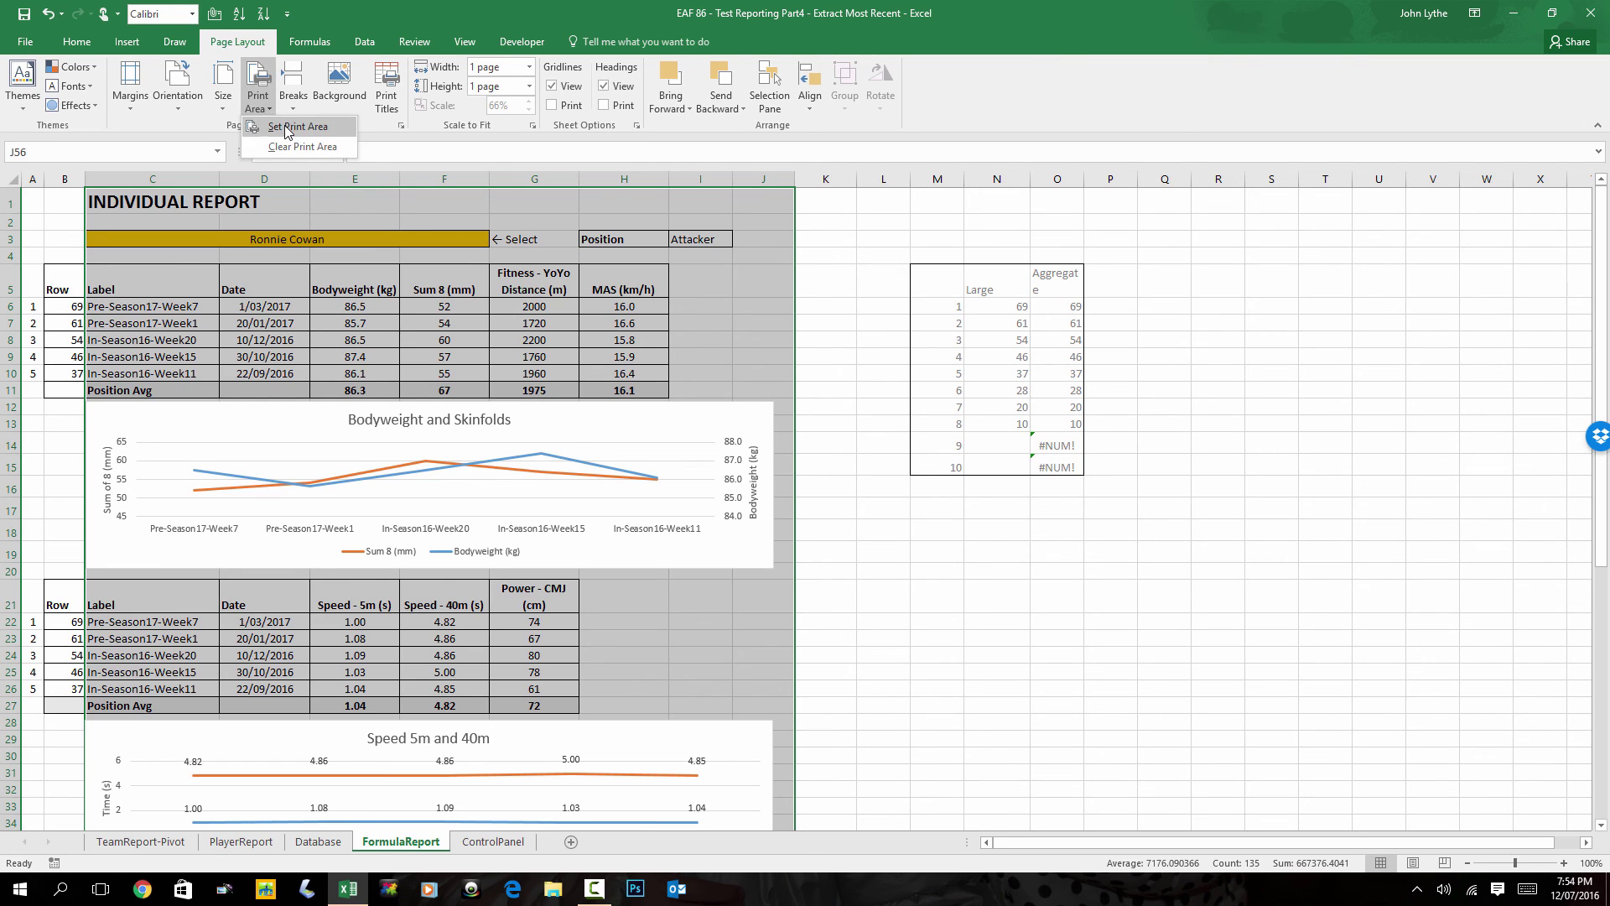
{"action": "left_click", "coordinate": [284, 128]}
Hide the sheet gridlines.
{"action": "scroll", "coordinate": [344, 327], "scroll_direction": "up", "scroll_amount": 8}
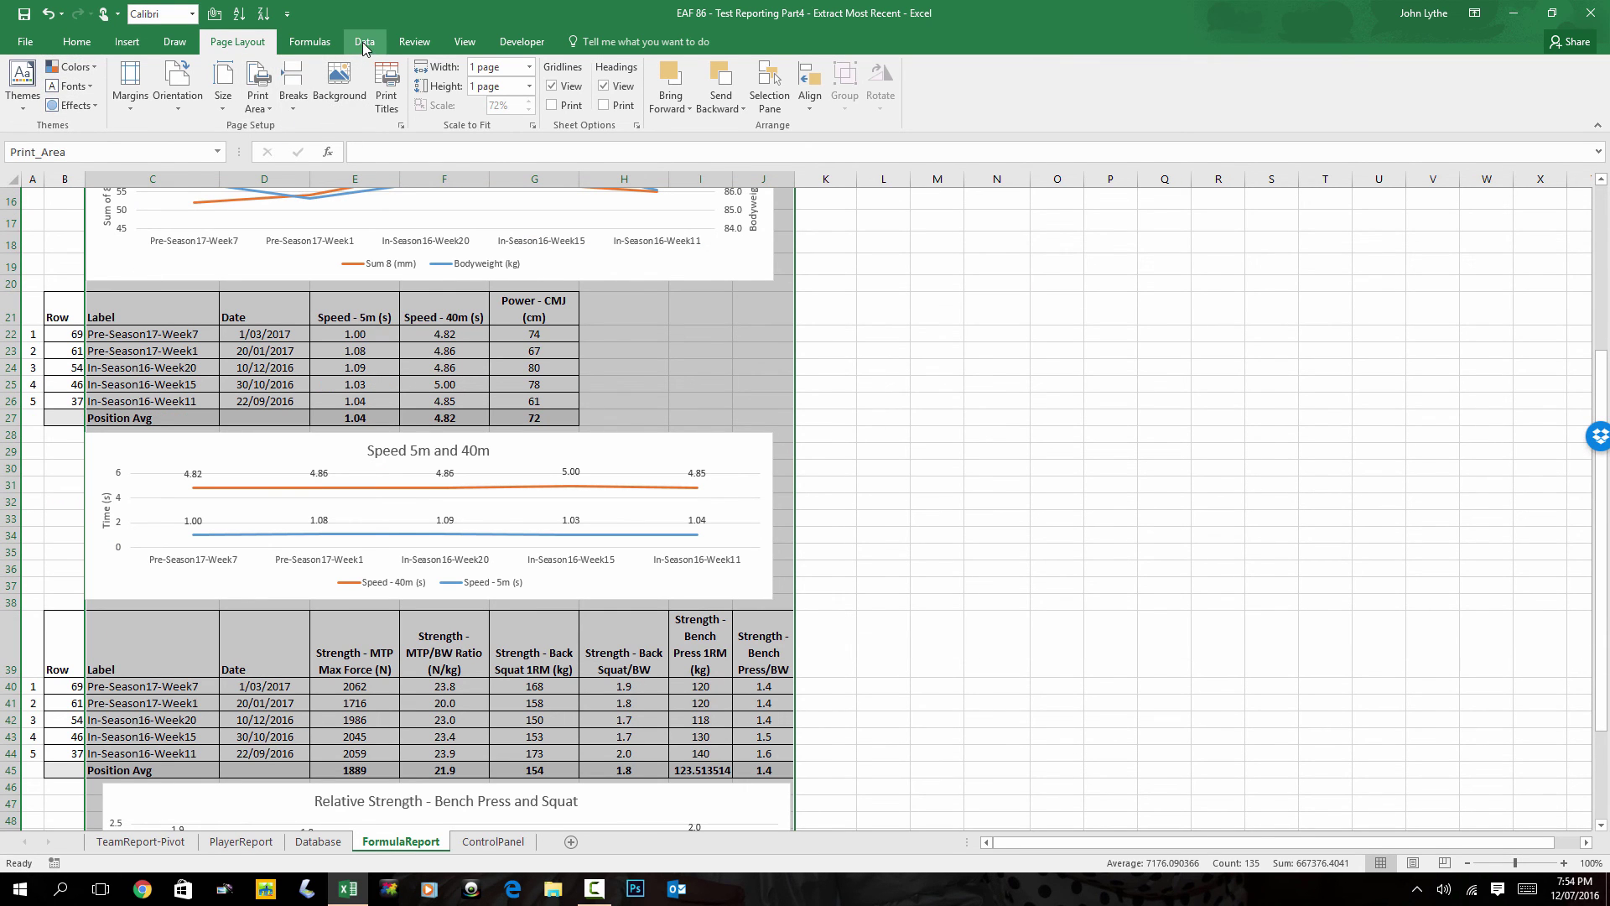
{"action": "left_click", "coordinate": [464, 42]}
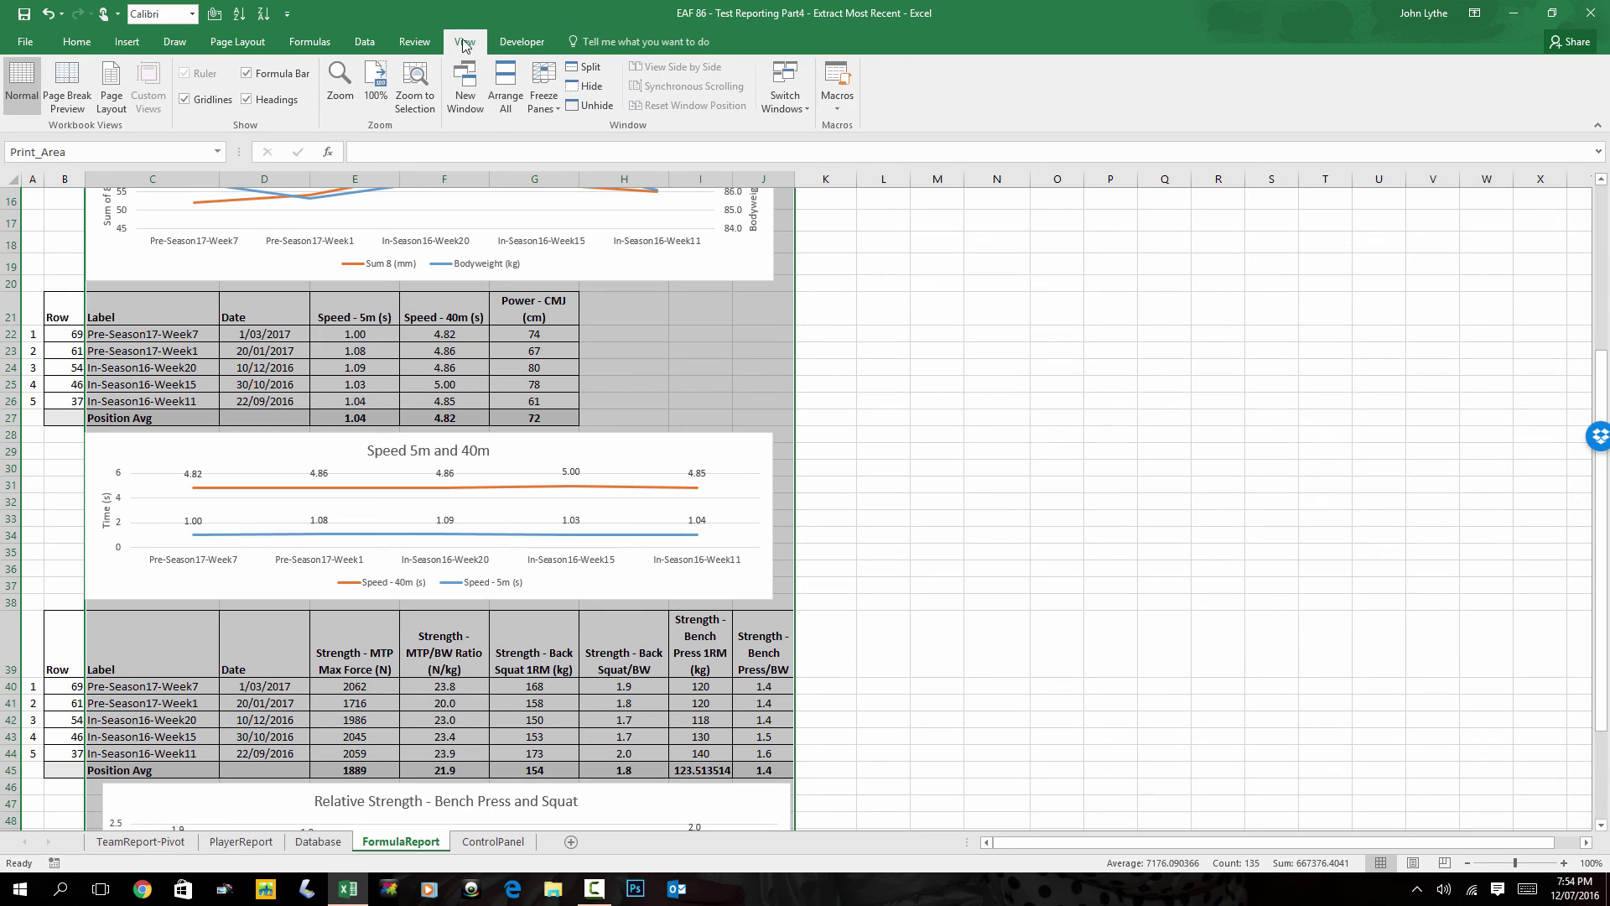
{"action": "left_click", "coordinate": [186, 99]}
Preview the printout to confirm the report fits one page, then return to the sheet.
{"action": "scroll", "coordinate": [435, 356], "scroll_direction": "up", "scroll_amount": 5}
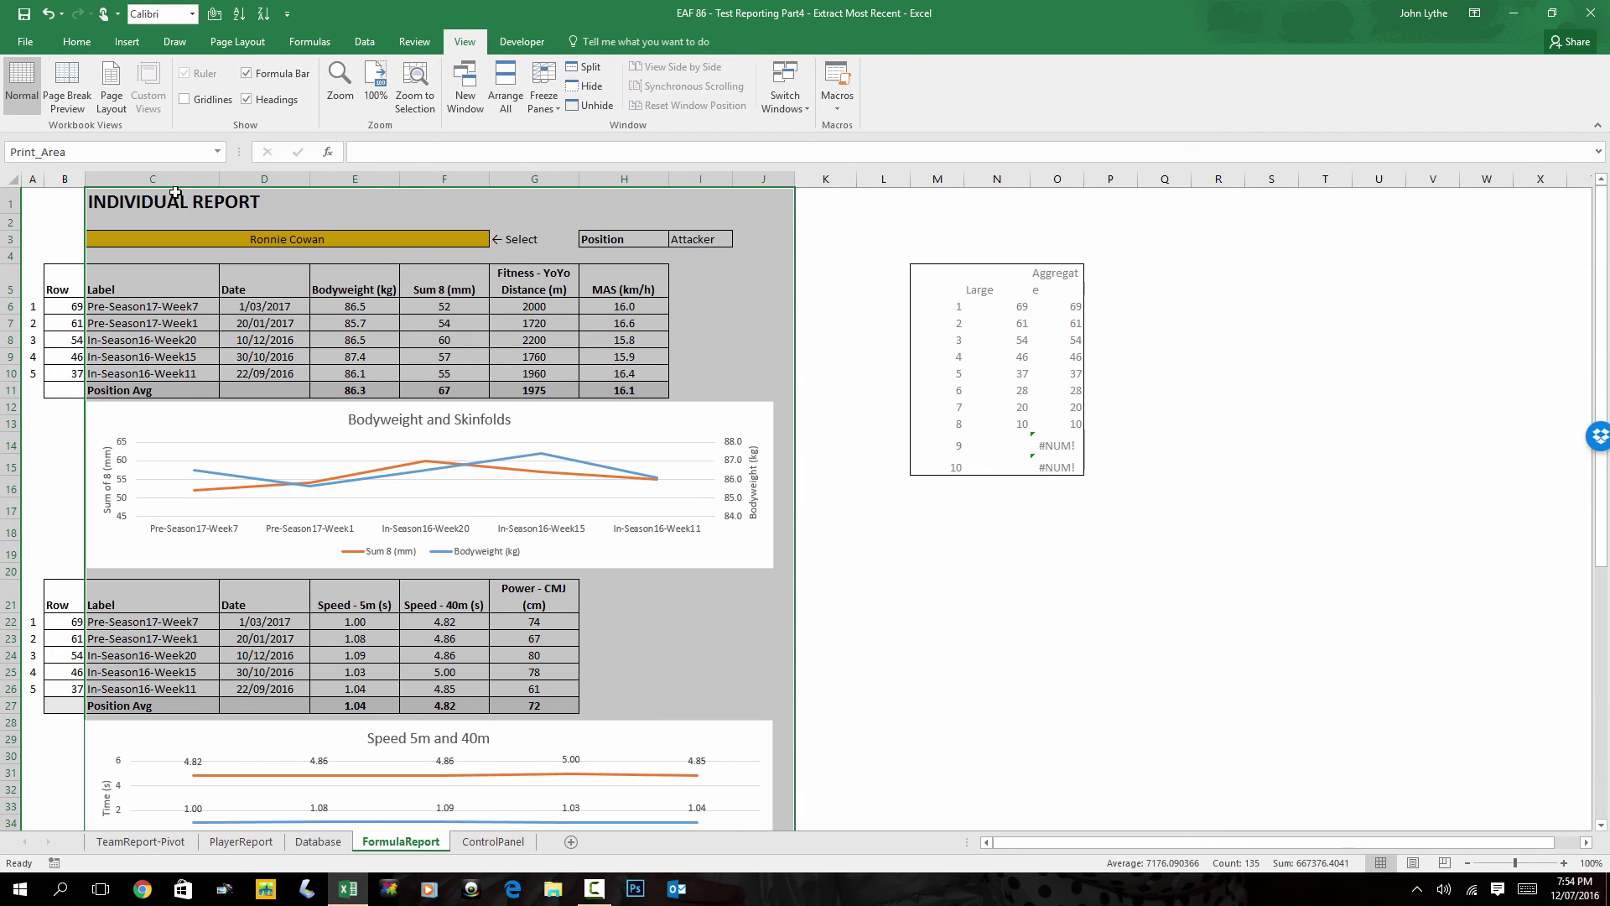
{"action": "left_click", "coordinate": [25, 42]}
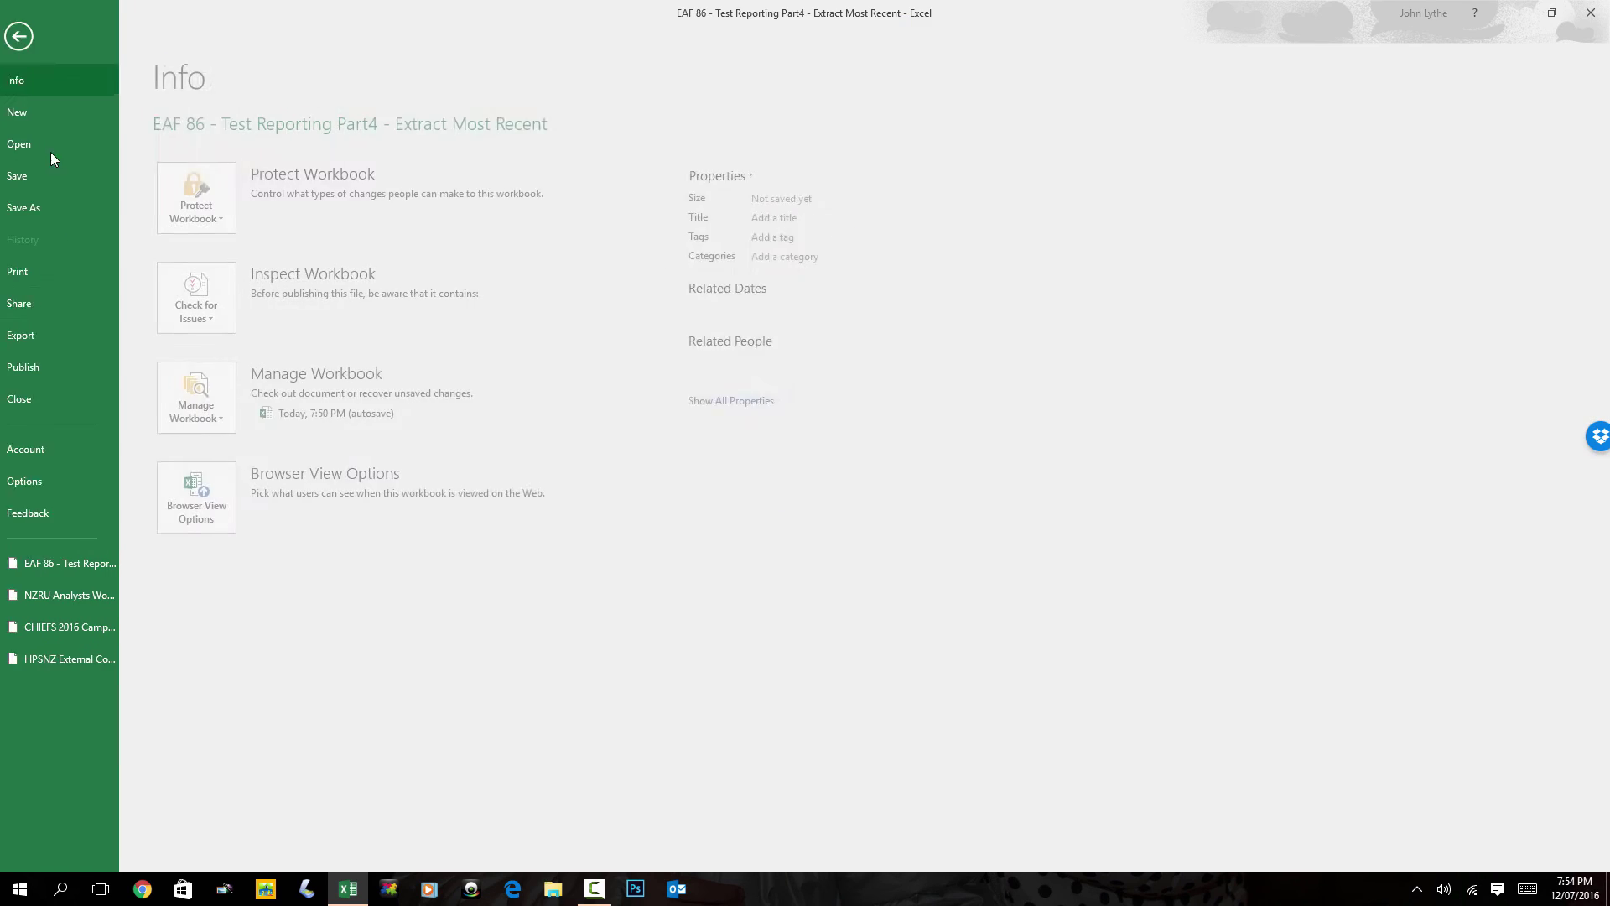
{"action": "left_click", "coordinate": [42, 274]}
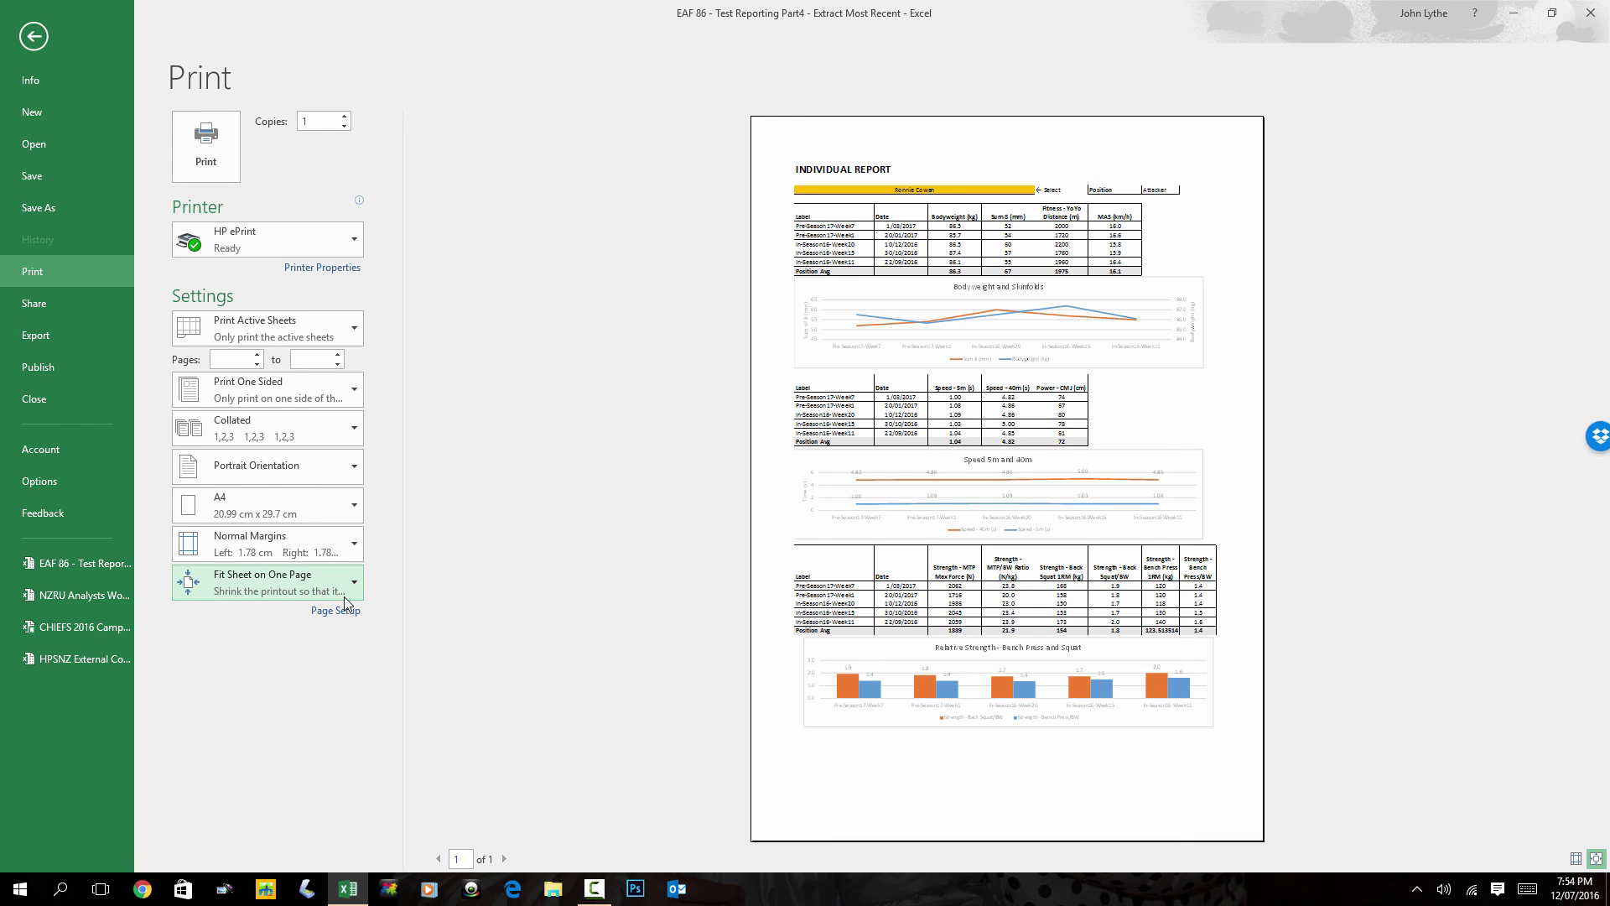
{"action": "left_click", "coordinate": [33, 36]}
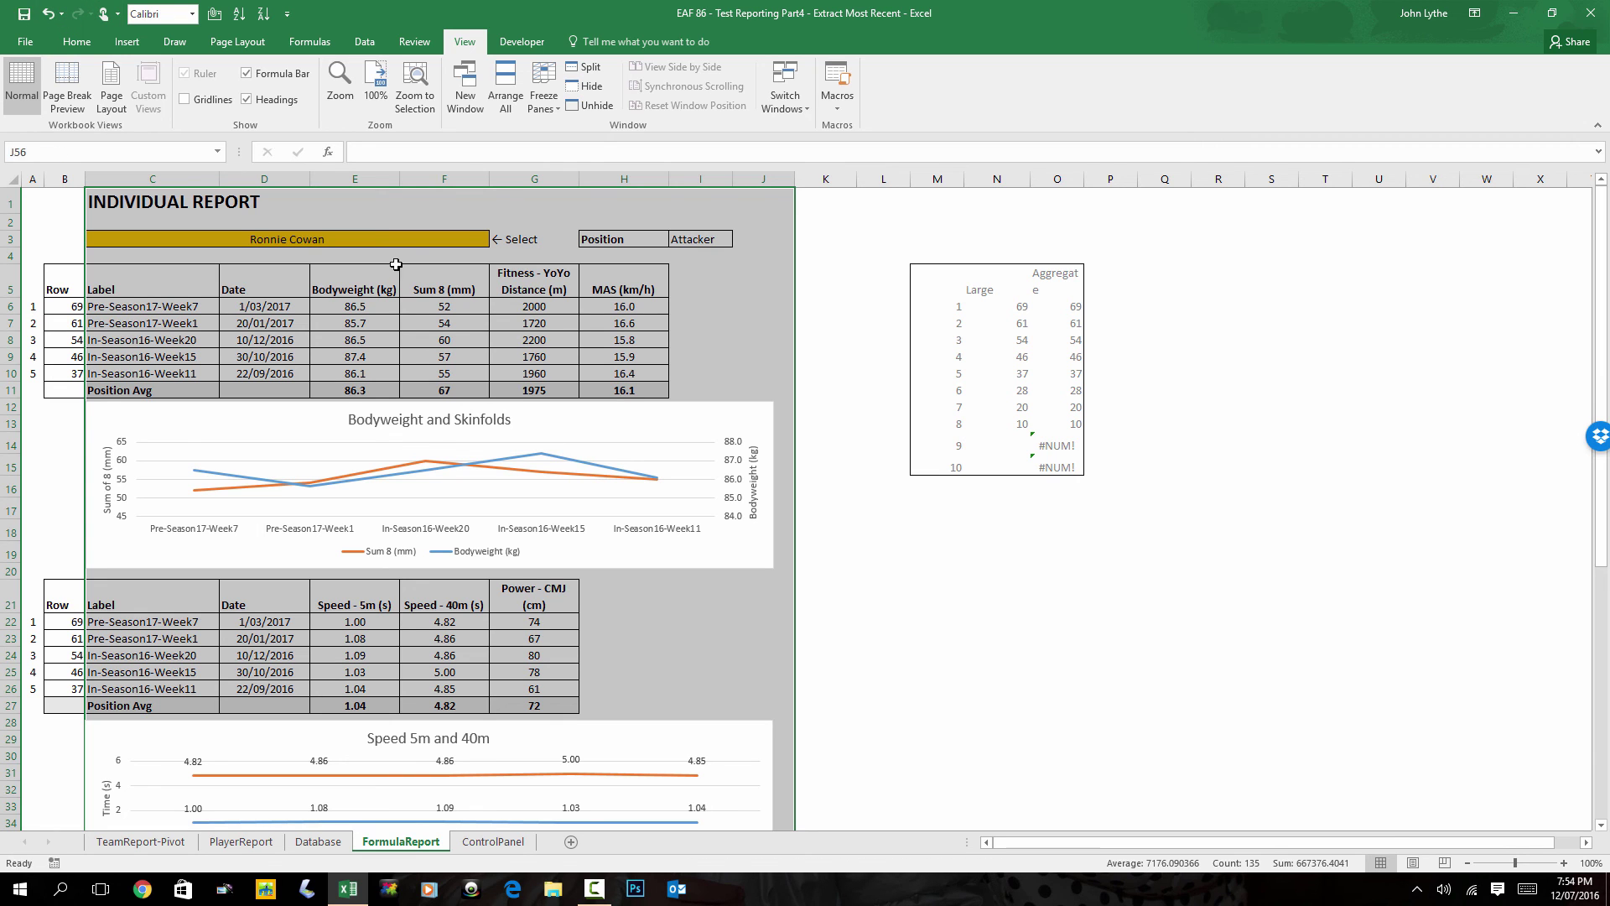
Choose different athletes in C3, ending on a Midfield athlete, to test the report.
{"action": "left_click", "coordinate": [375, 238]}
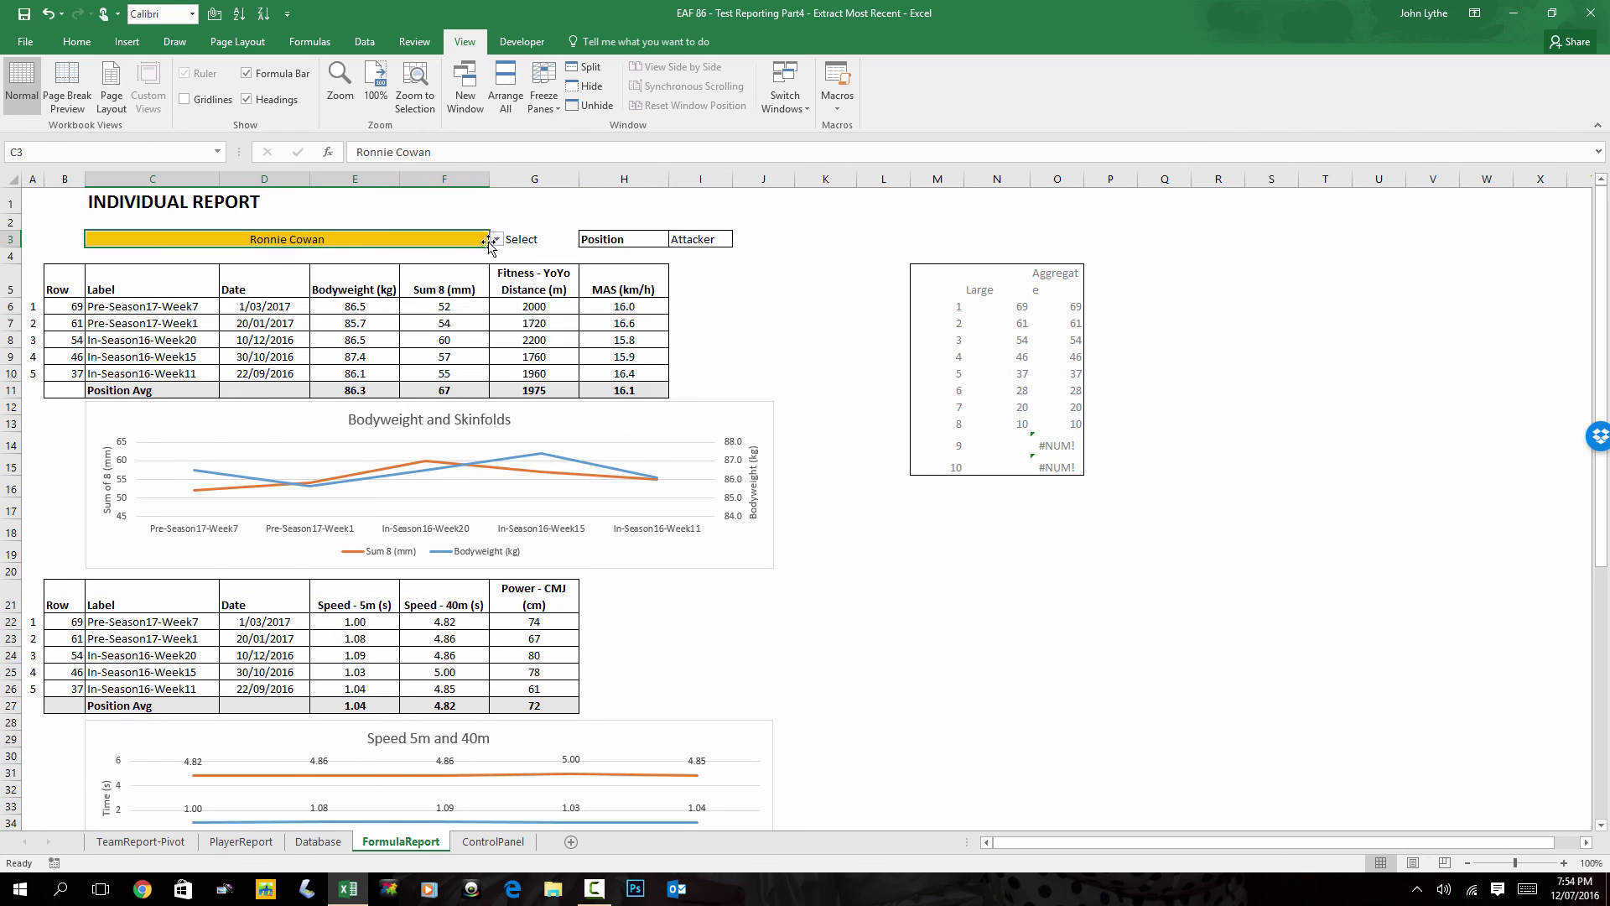
{"action": "left_click", "coordinate": [497, 238]}
{"action": "left_click", "coordinate": [499, 264]}
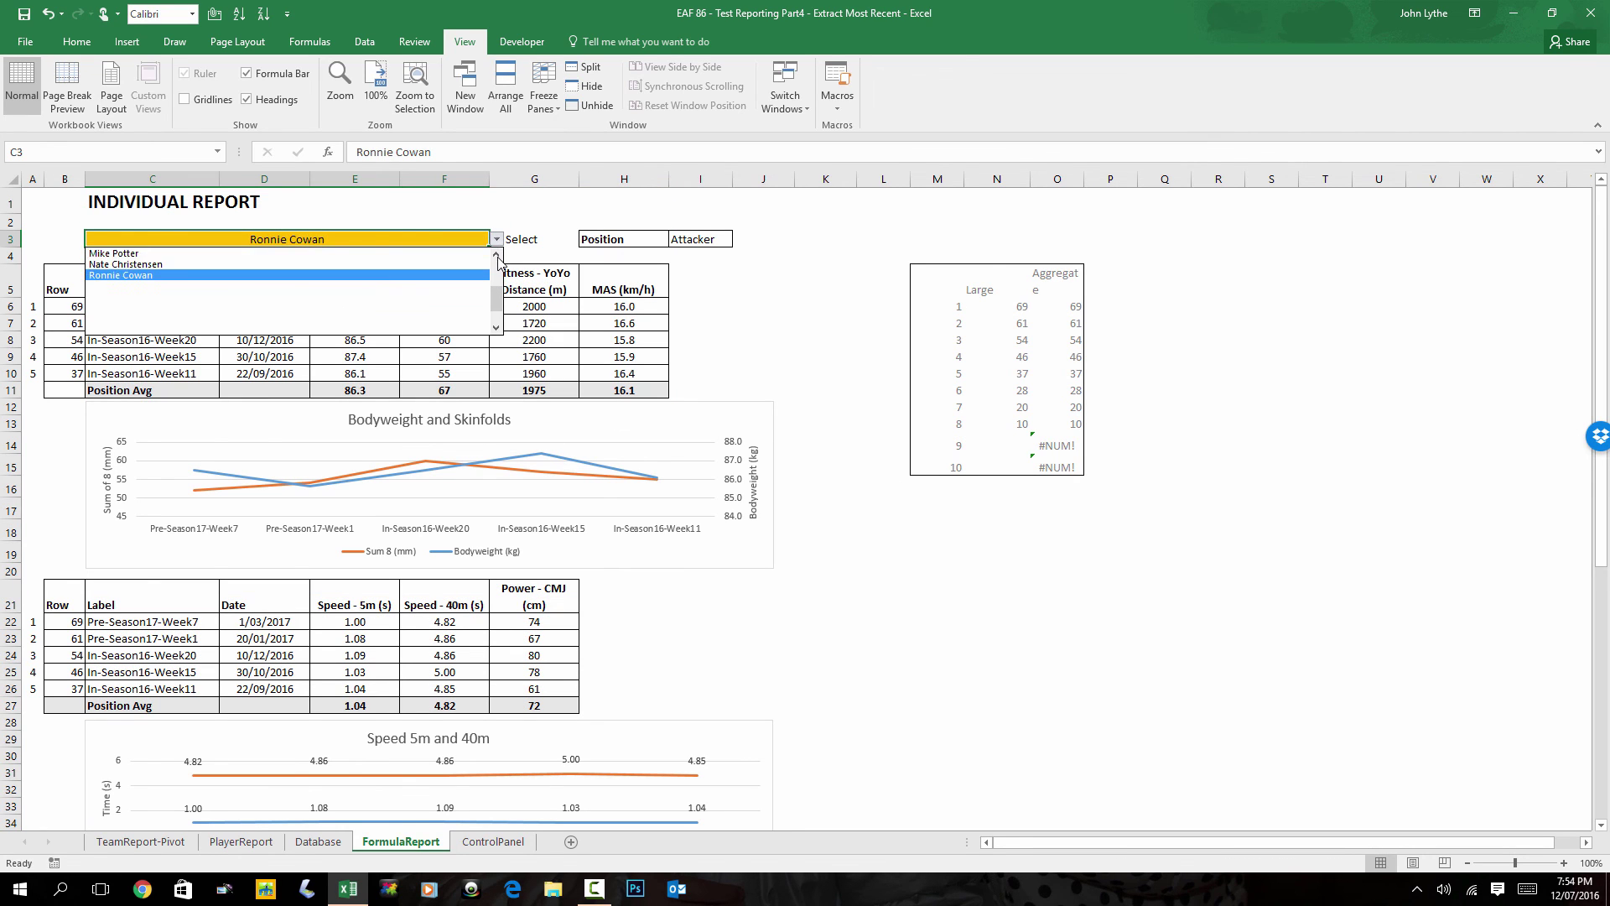
{"action": "left_click", "coordinate": [358, 285]}
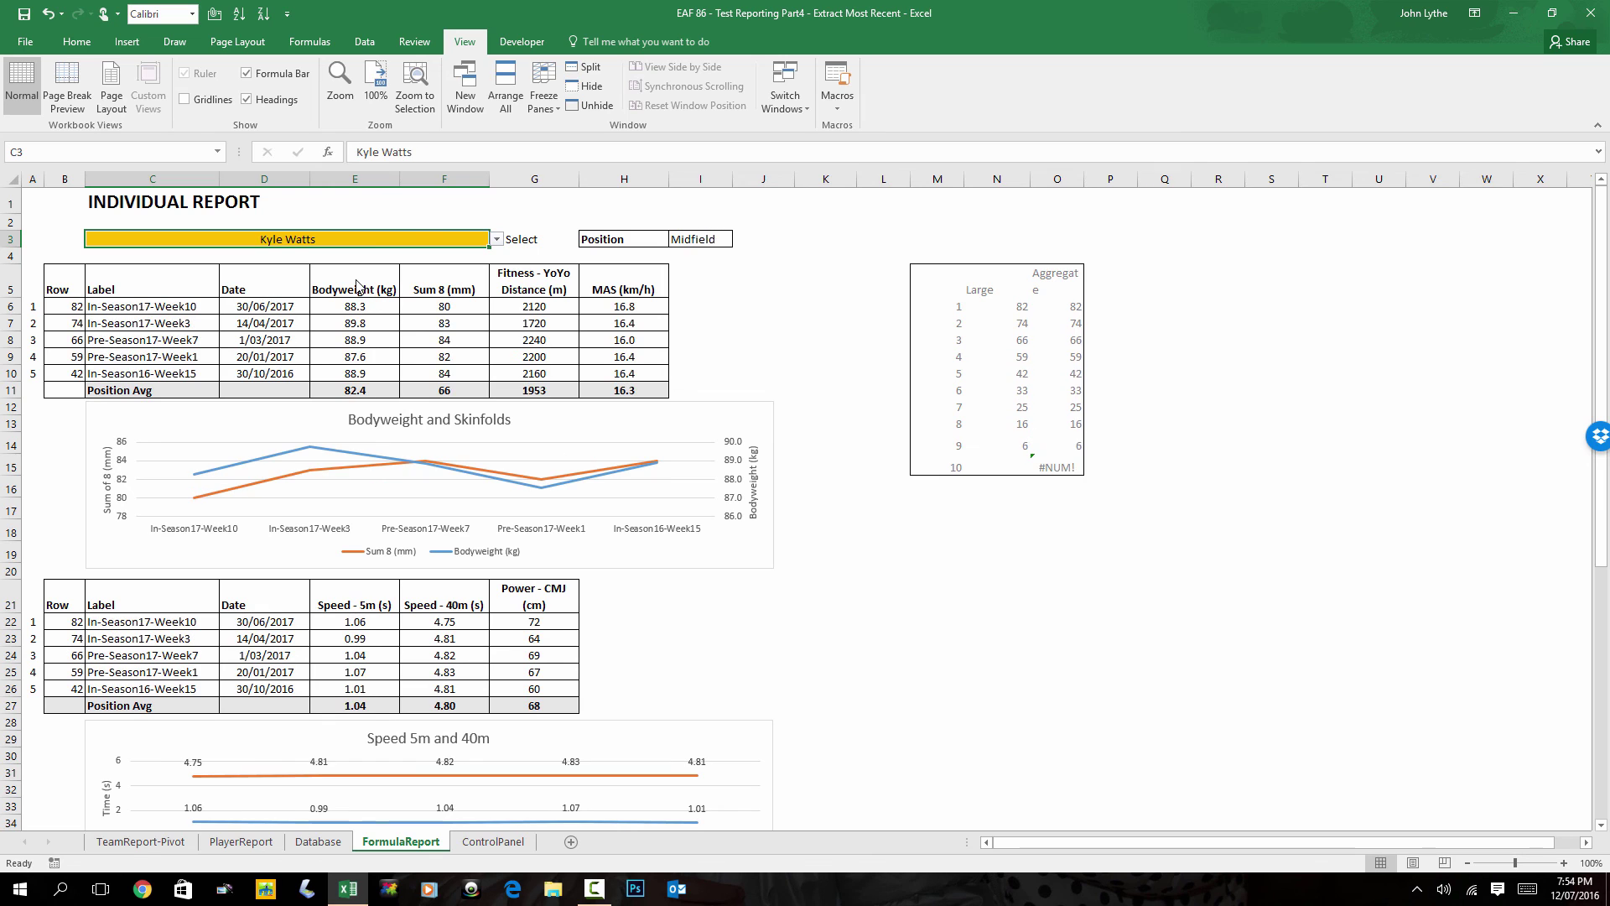
{"action": "left_click", "coordinate": [497, 239]}
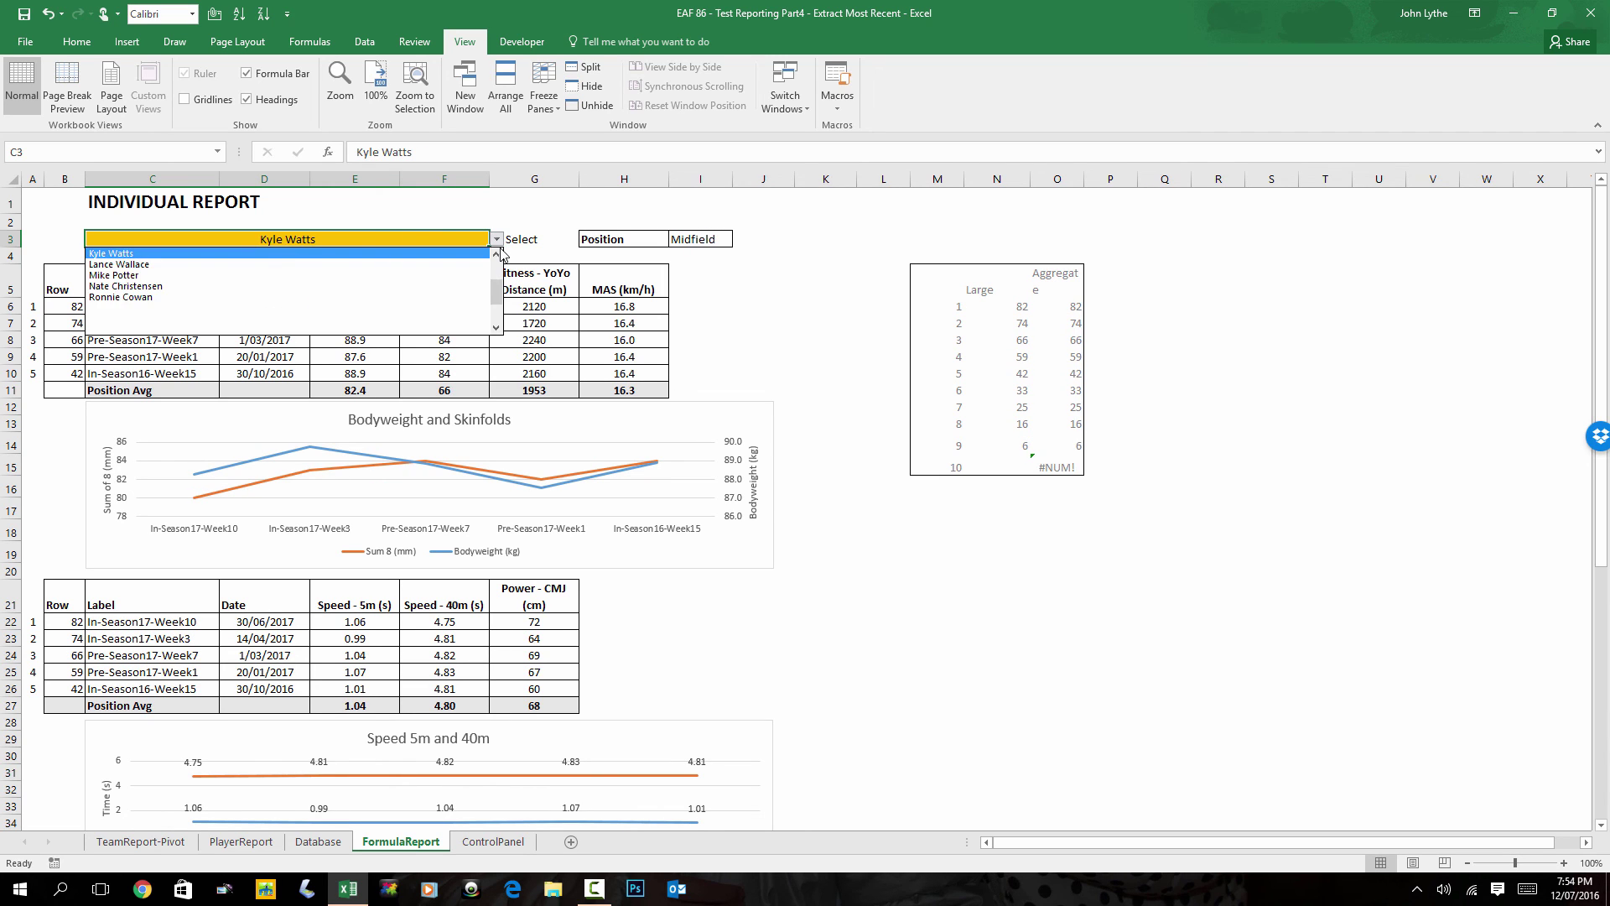
{"action": "scroll", "coordinate": [469, 285], "scroll_direction": "down", "scroll_amount": 3}
{"action": "left_click", "coordinate": [435, 278]}
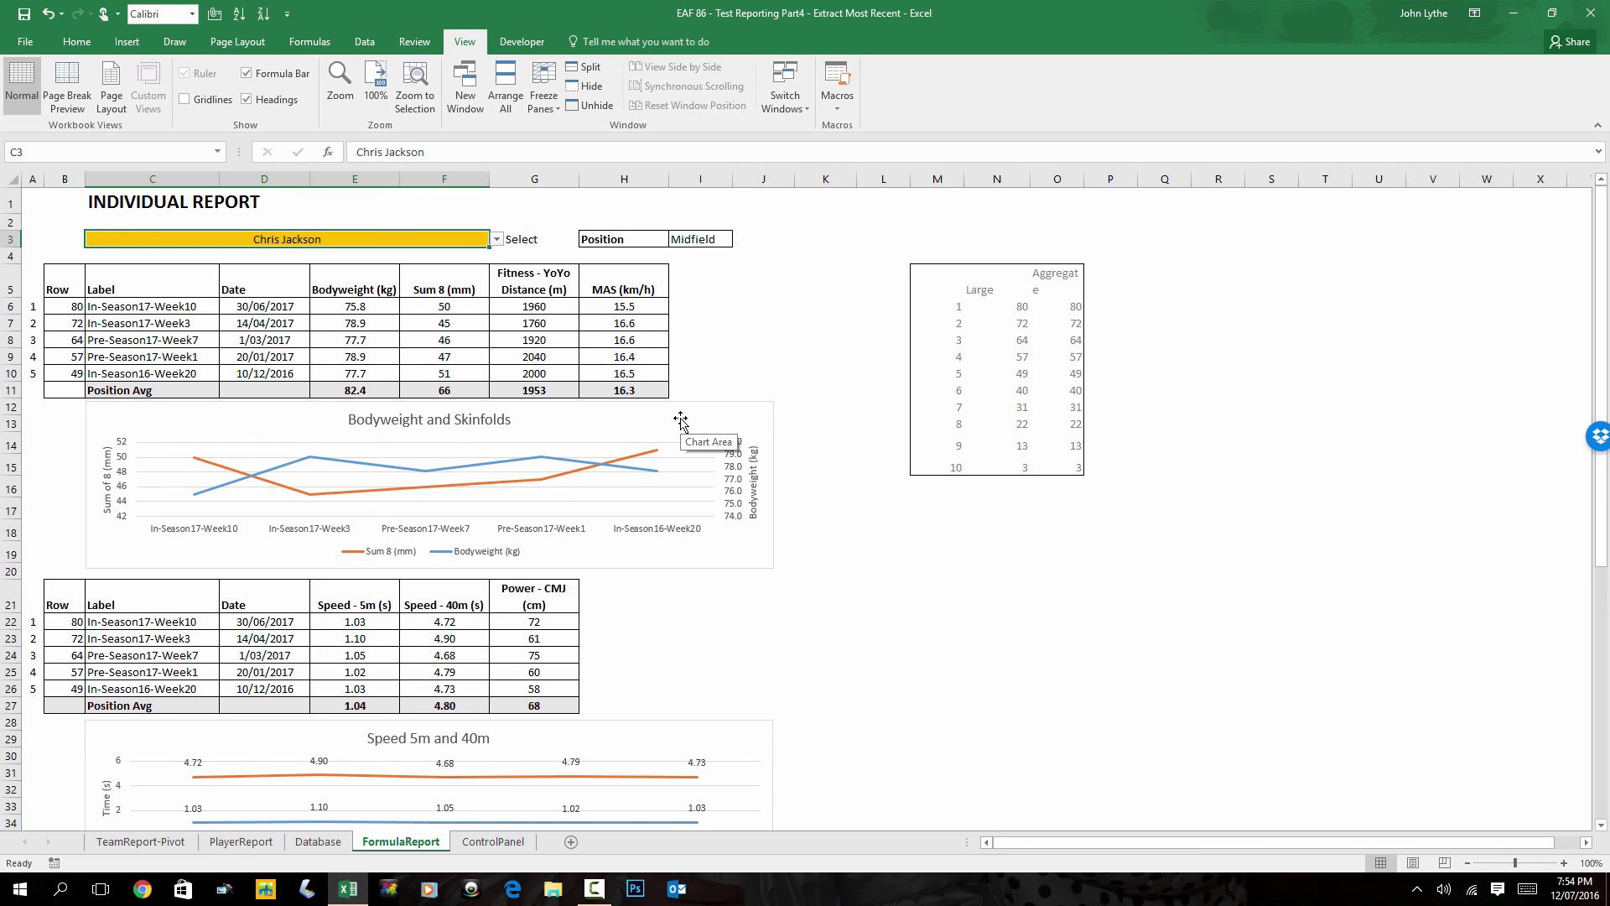
Select cells H21:I27 beside the speed table, then clear the selection.
{"action": "left_click", "coordinate": [602, 604]}
{"action": "left_click_drag", "start_coordinate": [684, 595], "coordinate": [679, 704]}
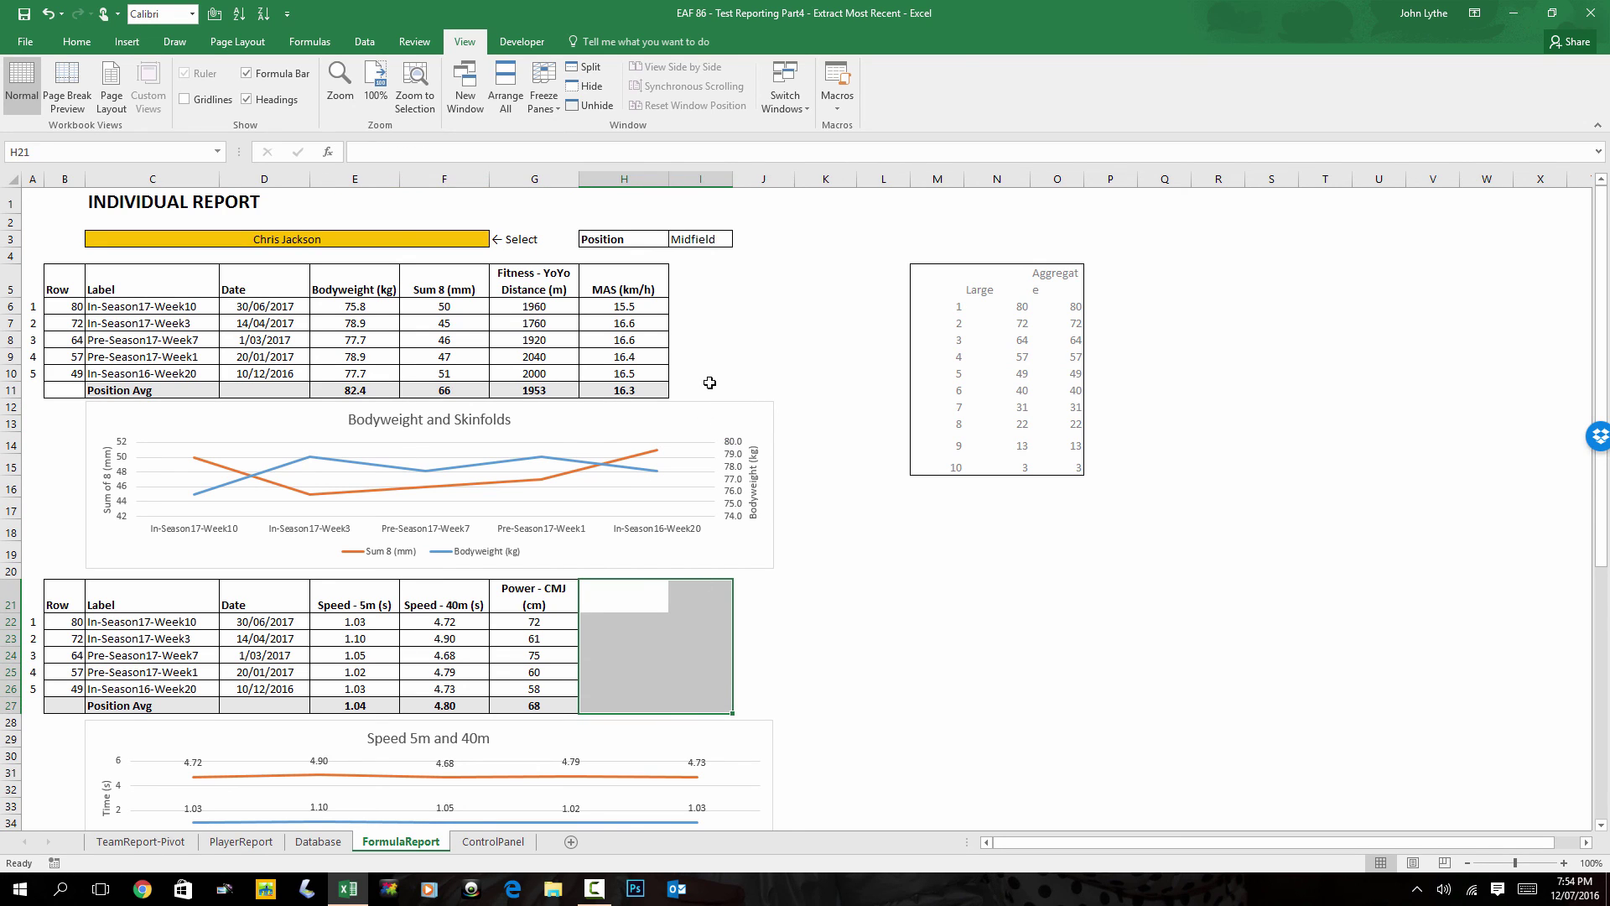
{"action": "left_click", "coordinate": [837, 643]}
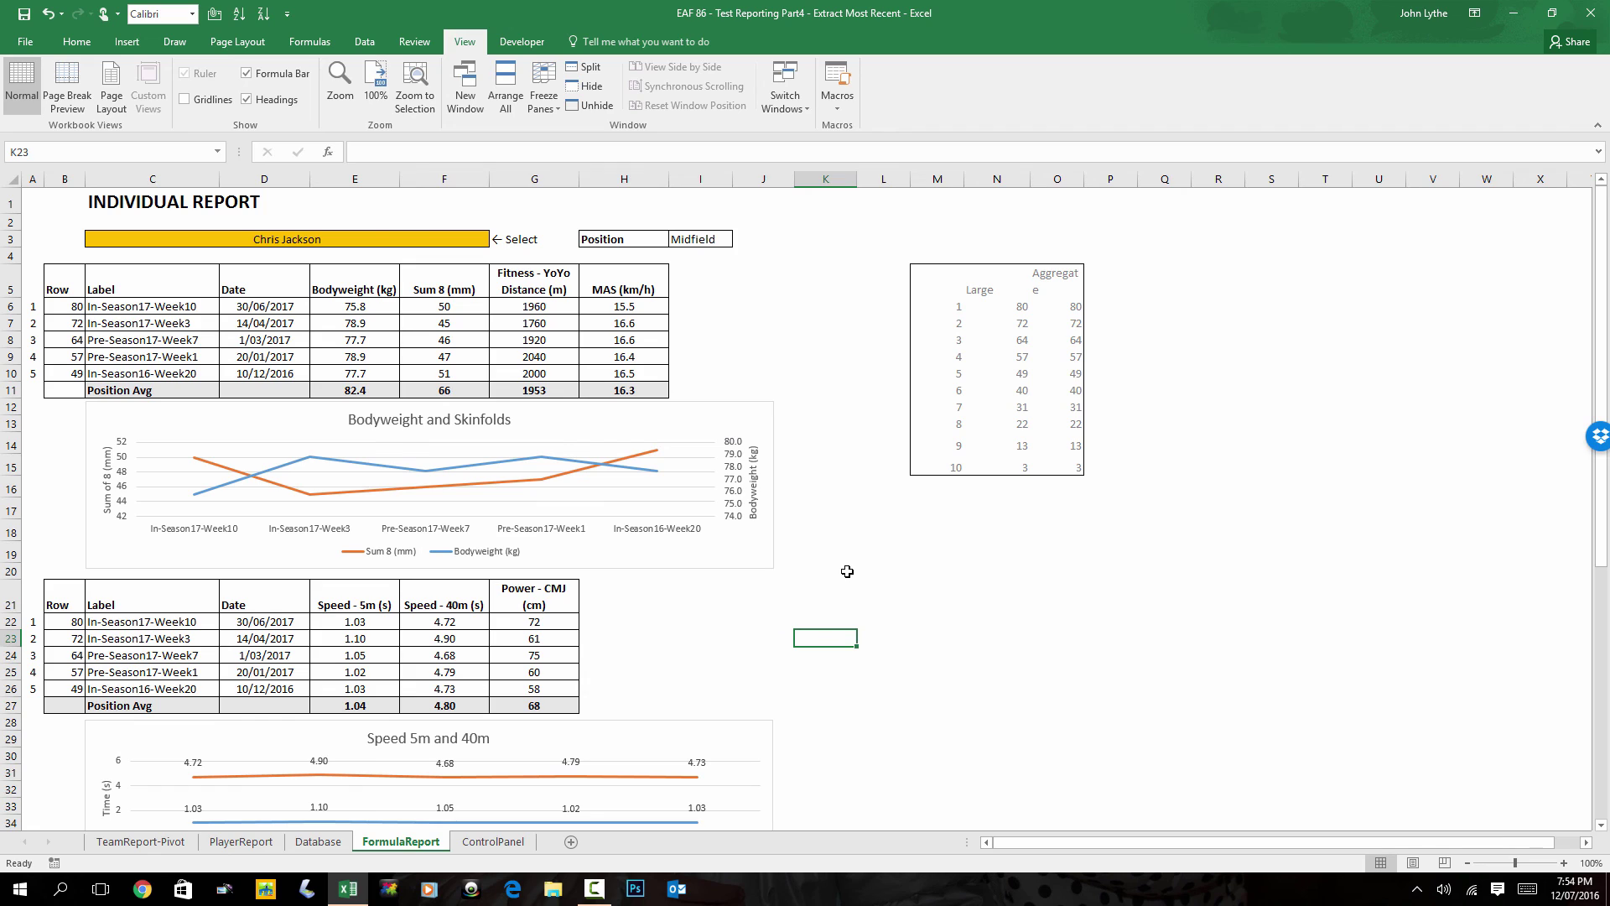